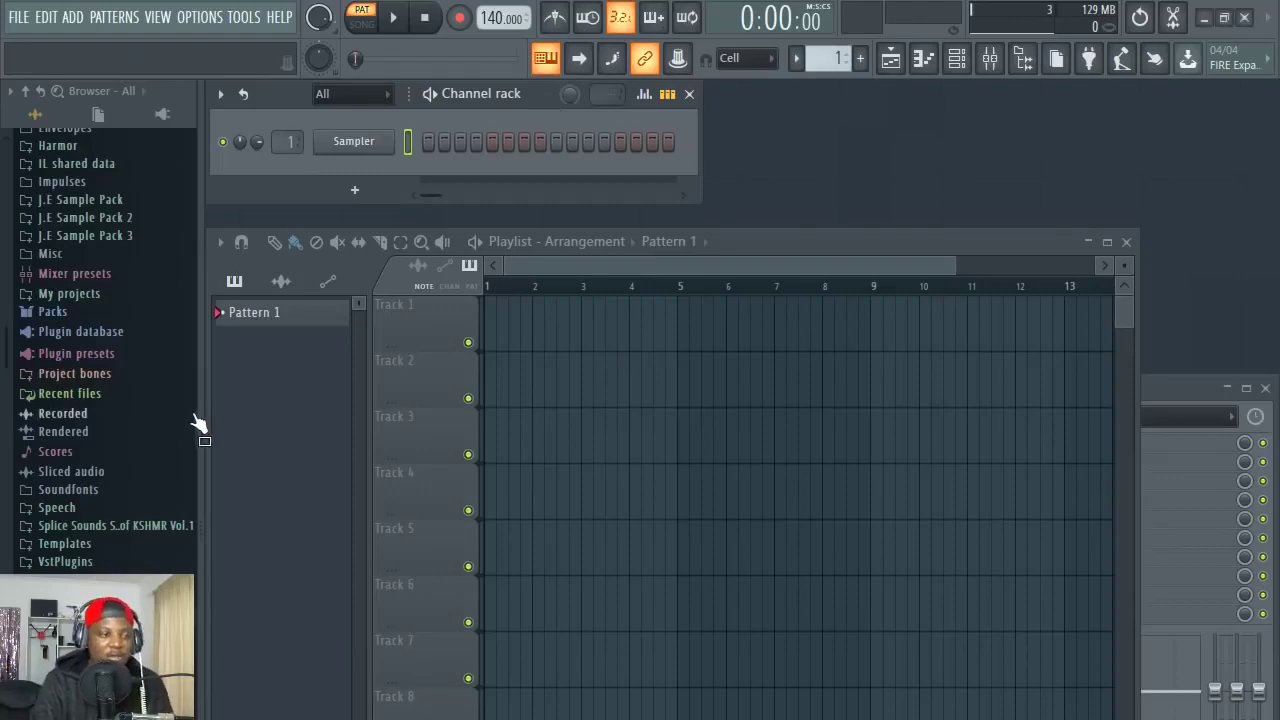
Expand the XdizzleMusic "..use Sample Pack" folder in the browser and change the project tempo
scroll(114, 443, "down", 5)
left_click(110, 519)
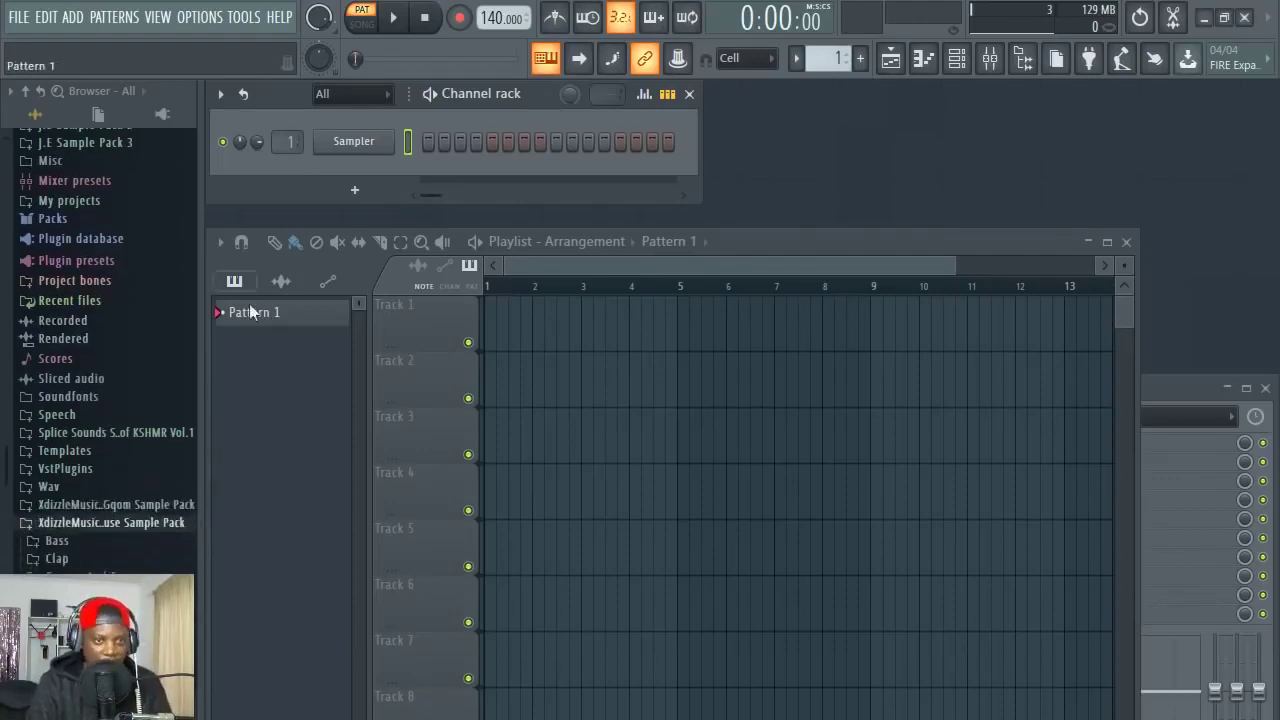
right_click(502, 18)
left_click(702, 114)
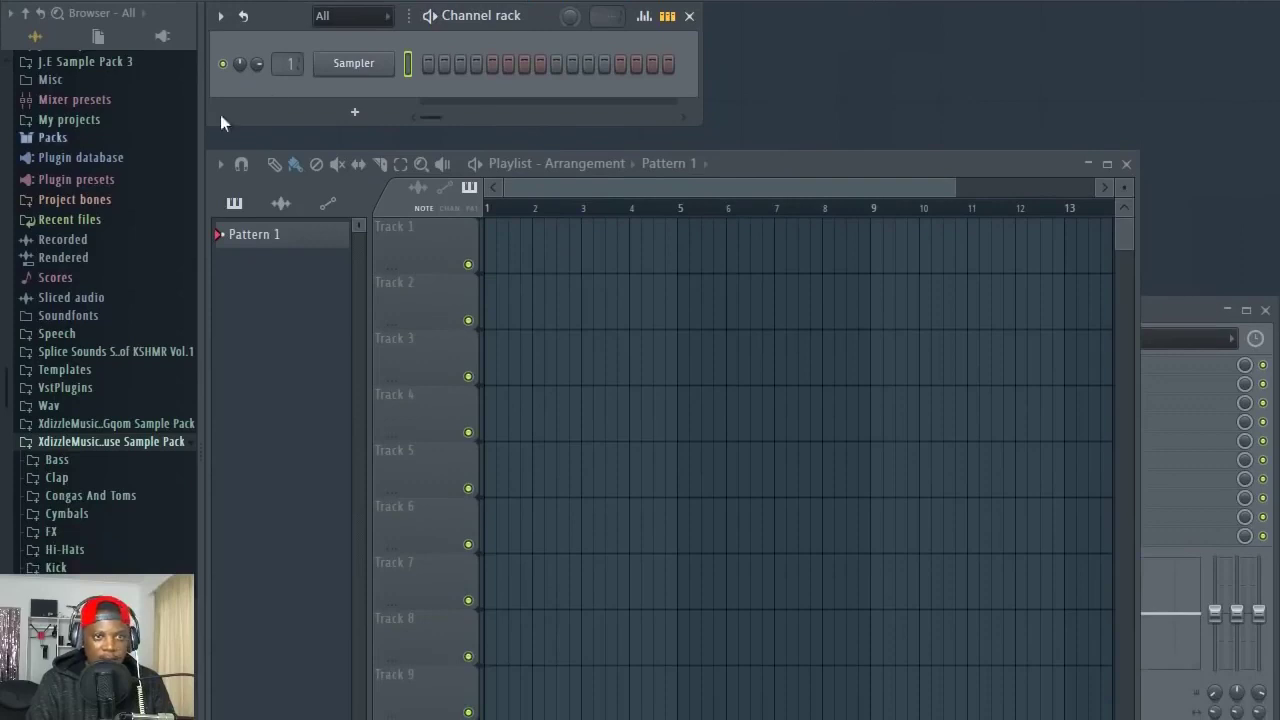
Audition samples in the Shakers folder, add Shaker (10) as a channel and fill all 16 of its steps
scroll(134, 494, "down", 4)
left_click(134, 426)
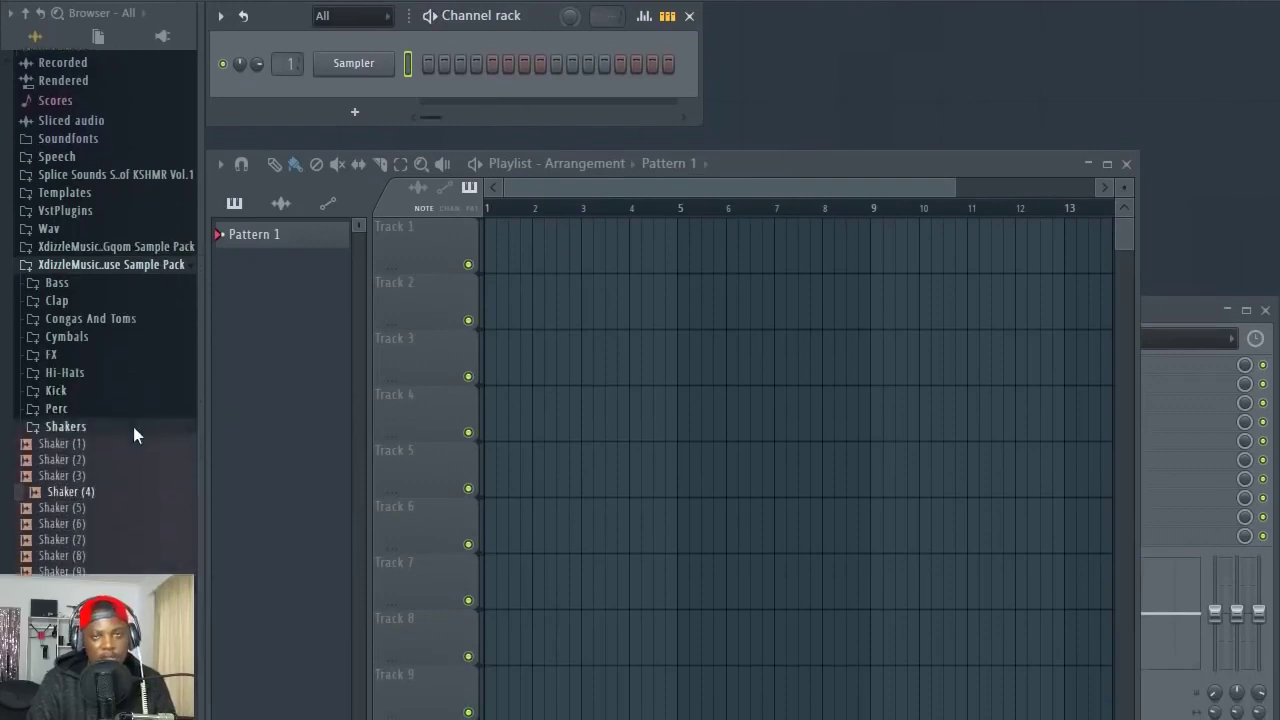
left_click(95, 464)
left_click(90, 490)
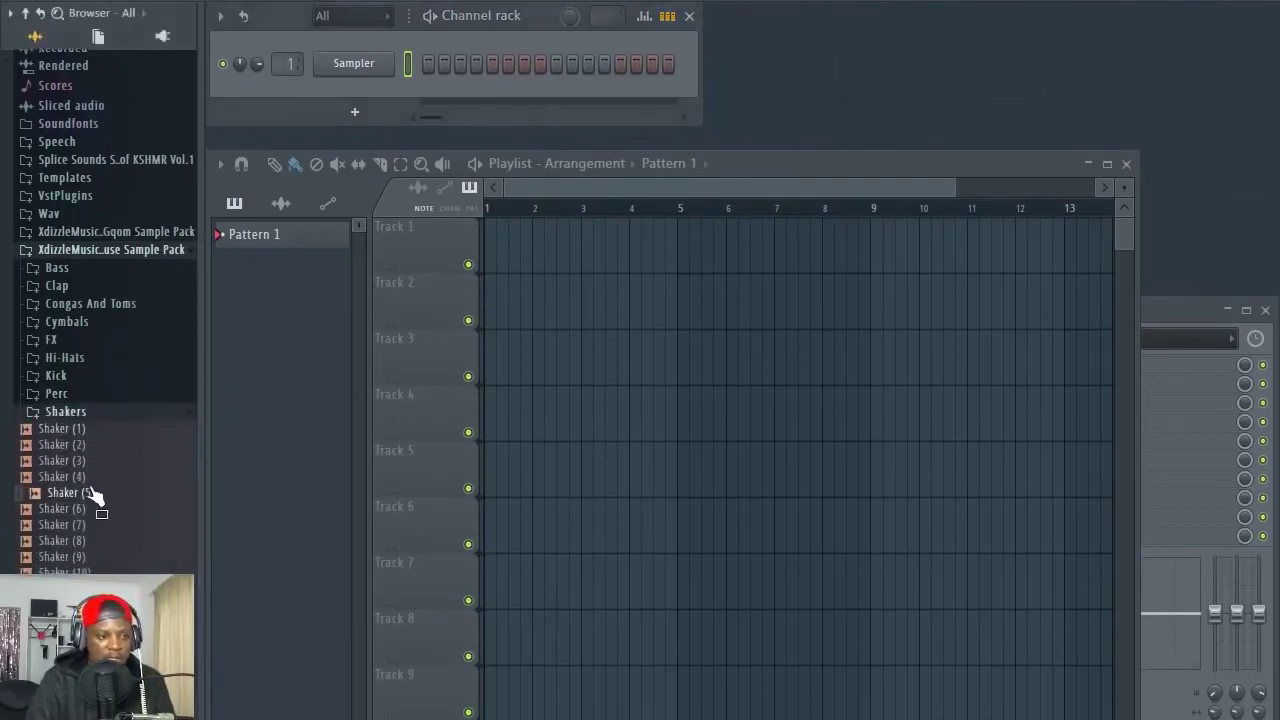
left_click(87, 477)
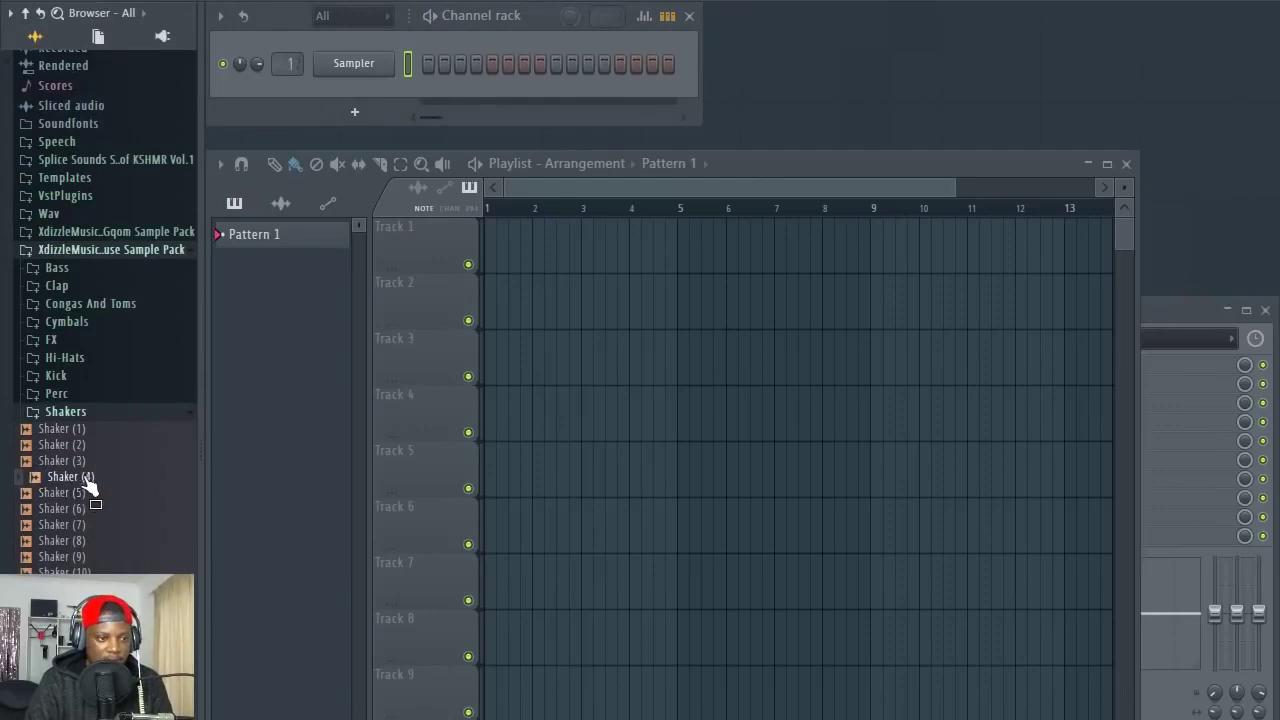
left_click(79, 579)
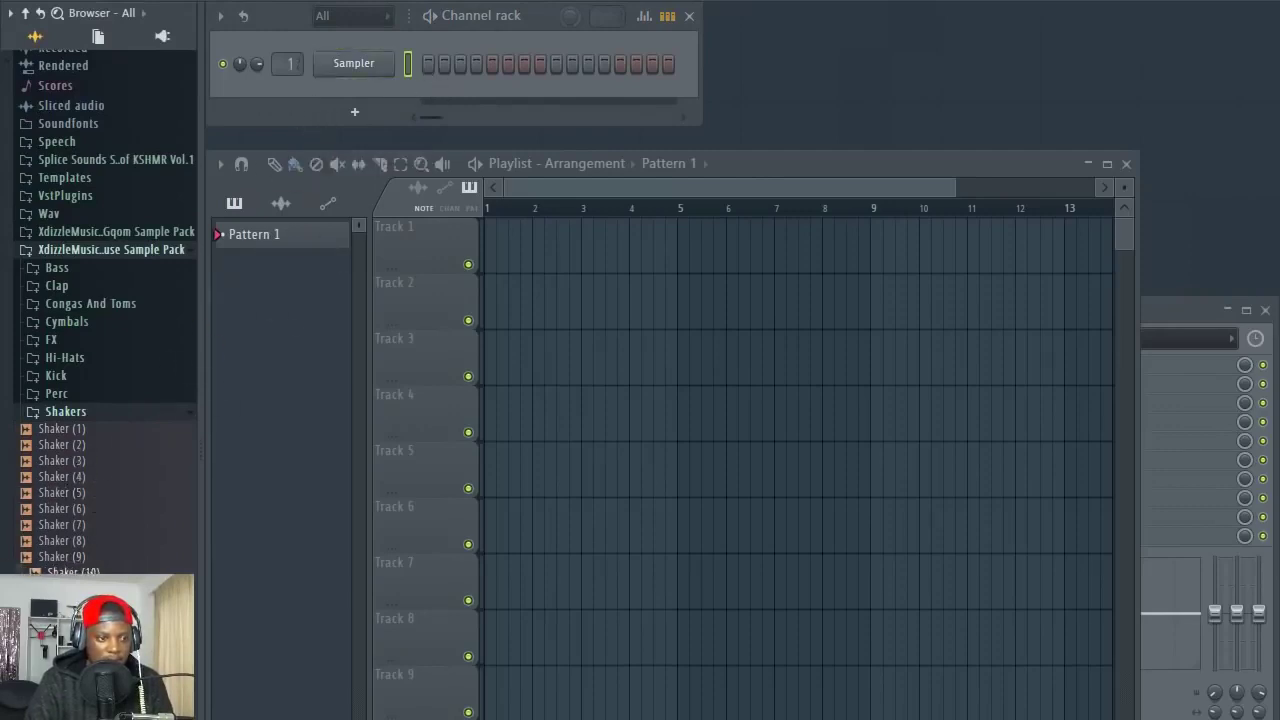
mouse_move(79, 579)
left_mouse_down()
mouse_move(245, 250)
mouse_move(385, 134)
mouse_move(378, 106)
mouse_move(660, 97)
left_mouse_up()
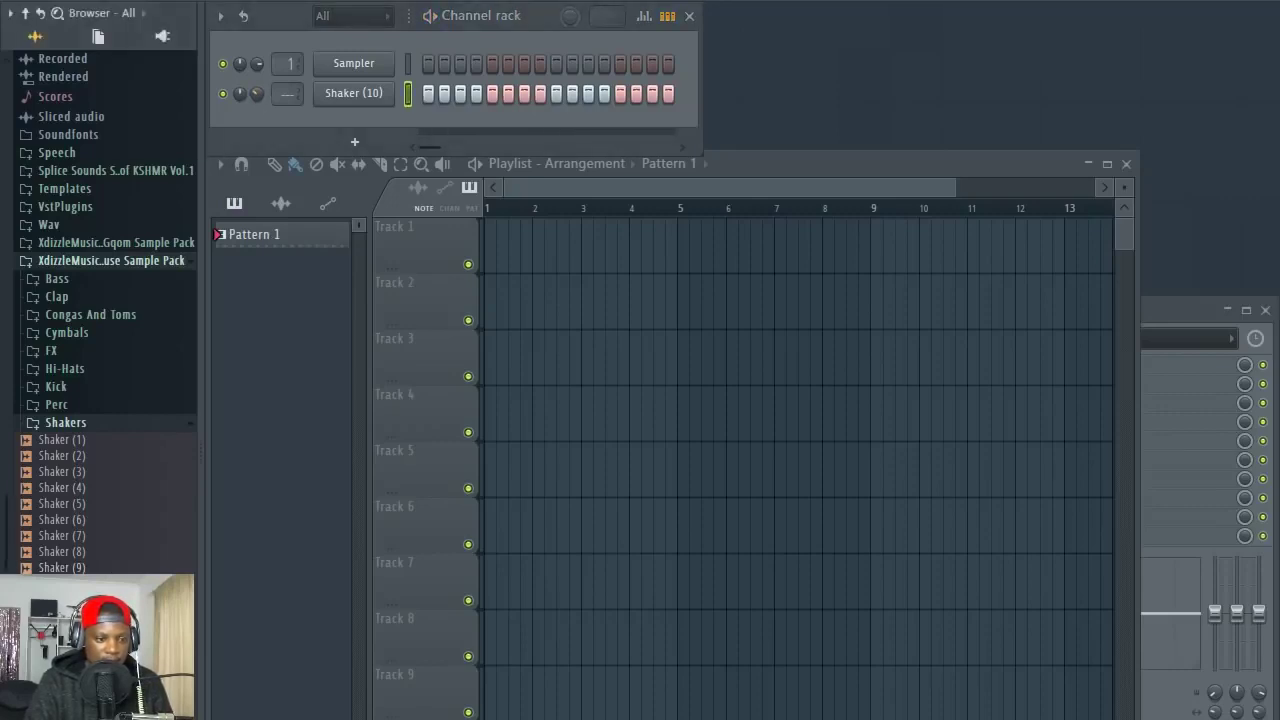
Add Shaker (17) as a new channel with hits on steps 3, 7, 11 and 15
left_click_drag(62, 696, 375, 122)
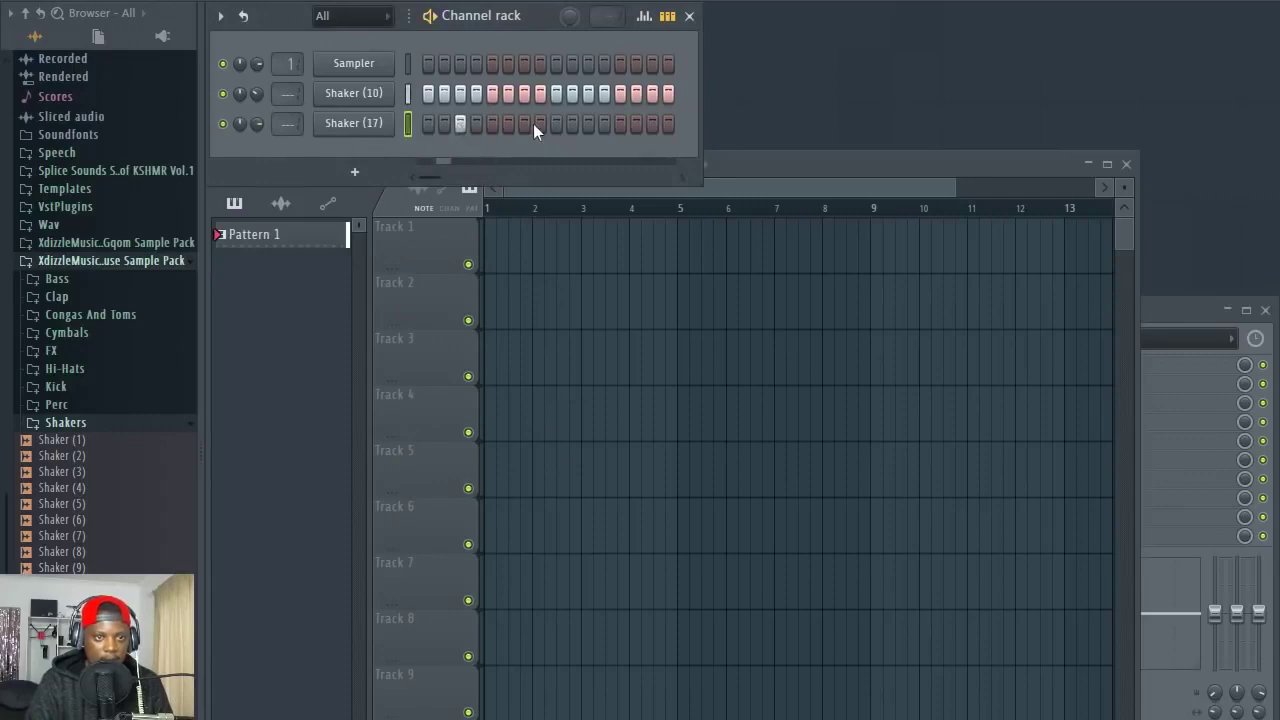
left_click(586, 123)
left_click(653, 123)
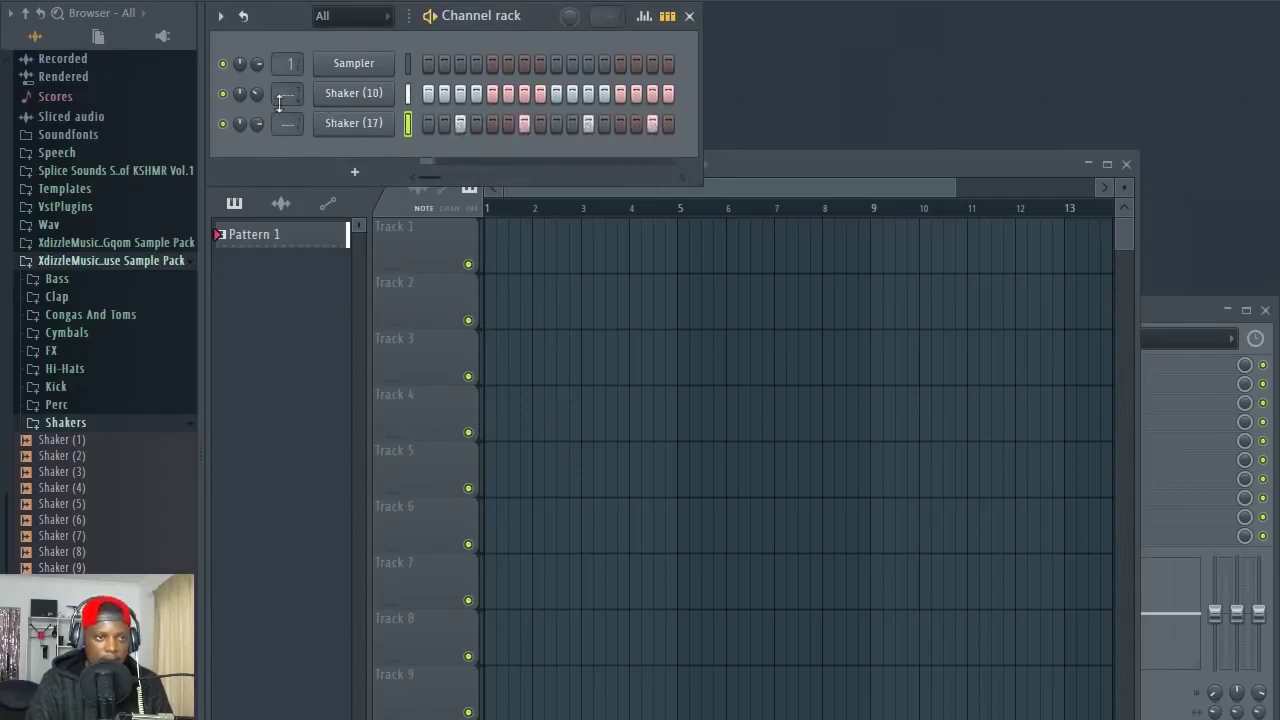
Add Shaker (23) as a new channel with hits on steps 5 and 13
scroll(100, 400, "down", 4)
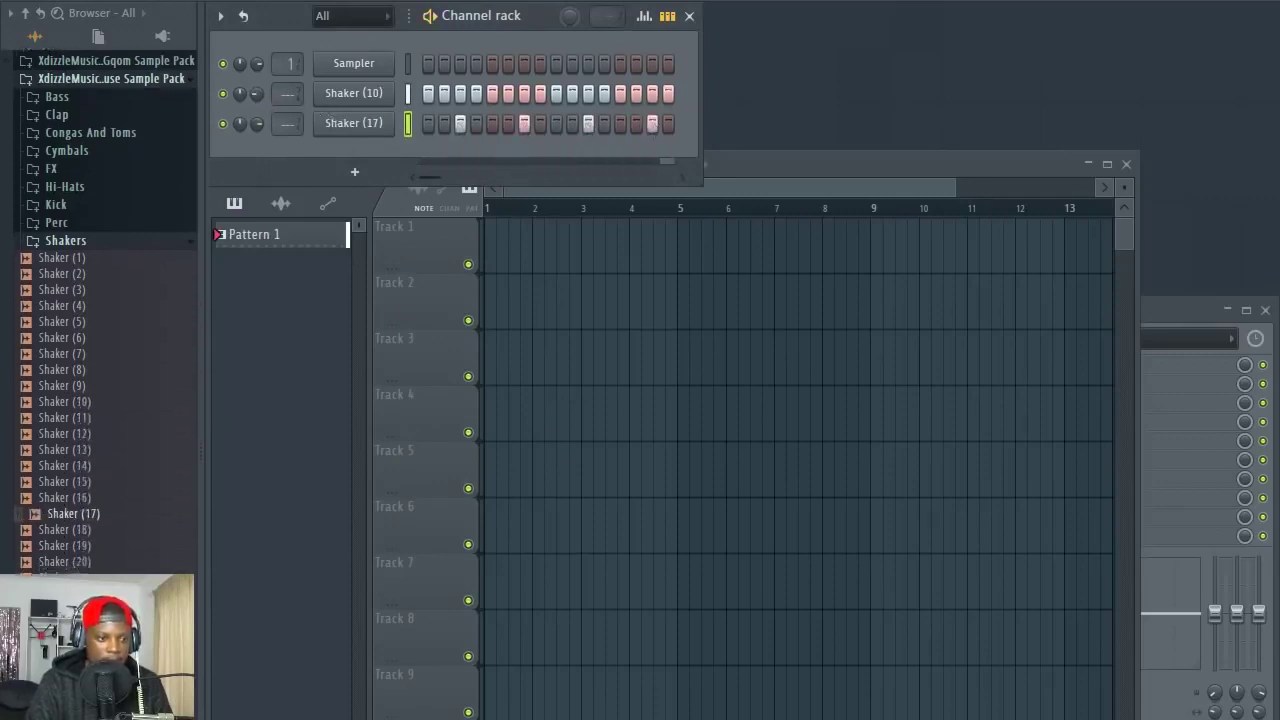
left_click_drag(251, 501, 423, 160)
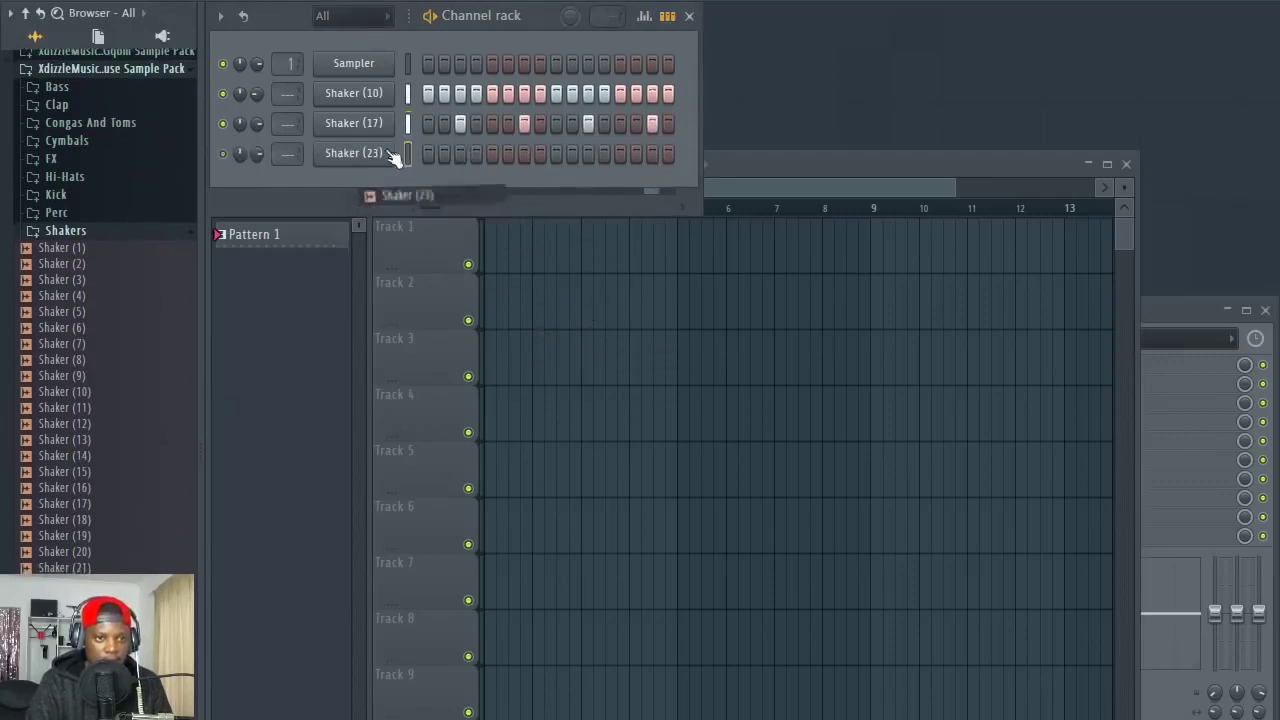
left_click(492, 155)
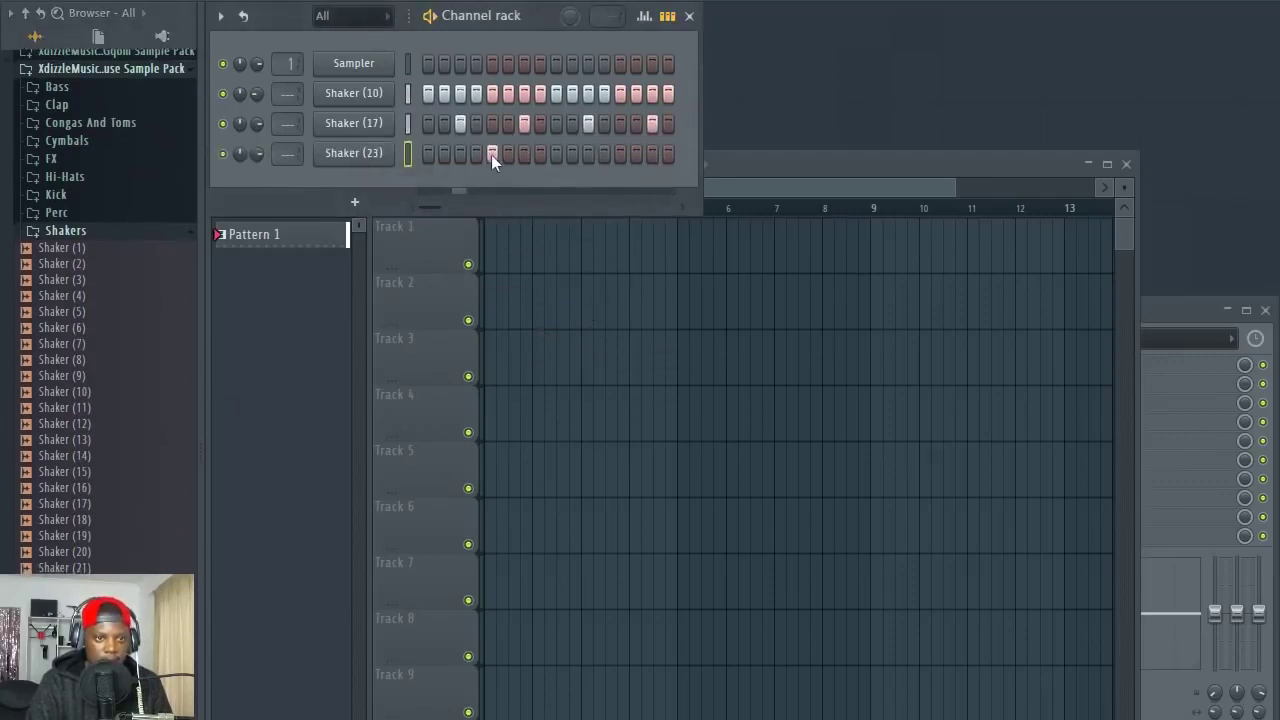
left_click(620, 155)
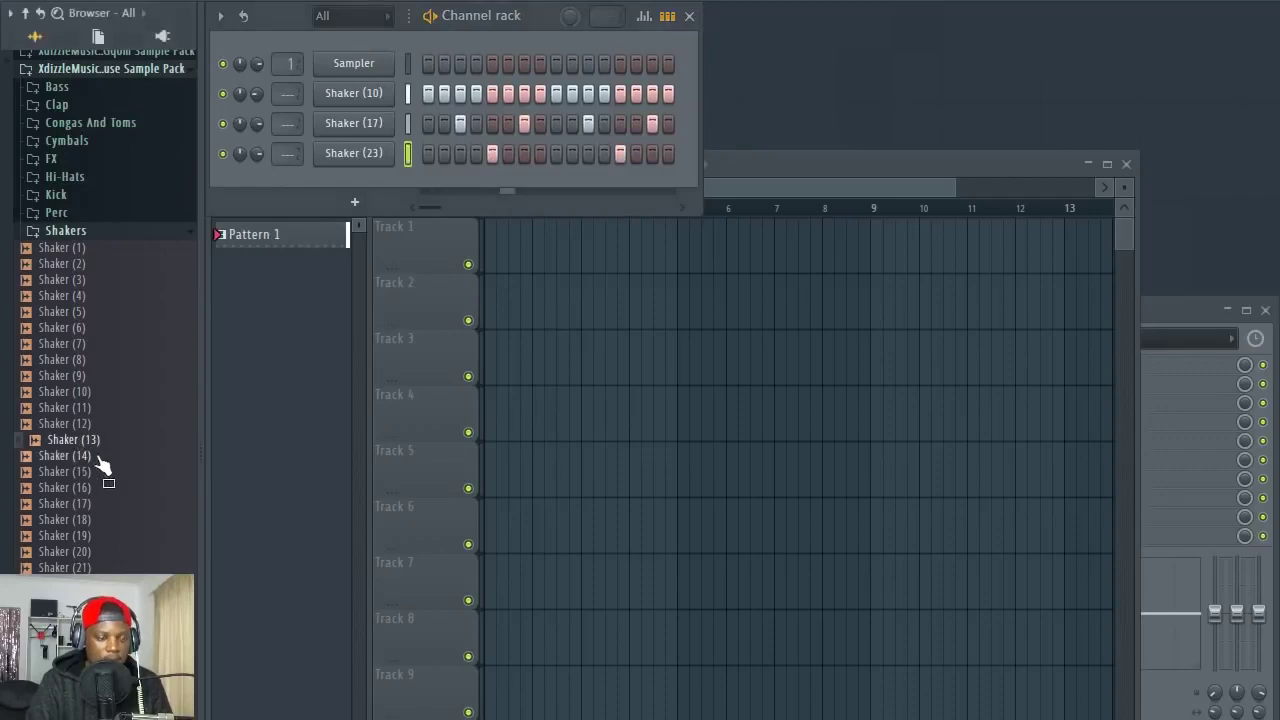
Add Hi-Hat (12) from the Hi-Hats folder as a new channel with hits on steps 3 and 11
left_click(66, 231)
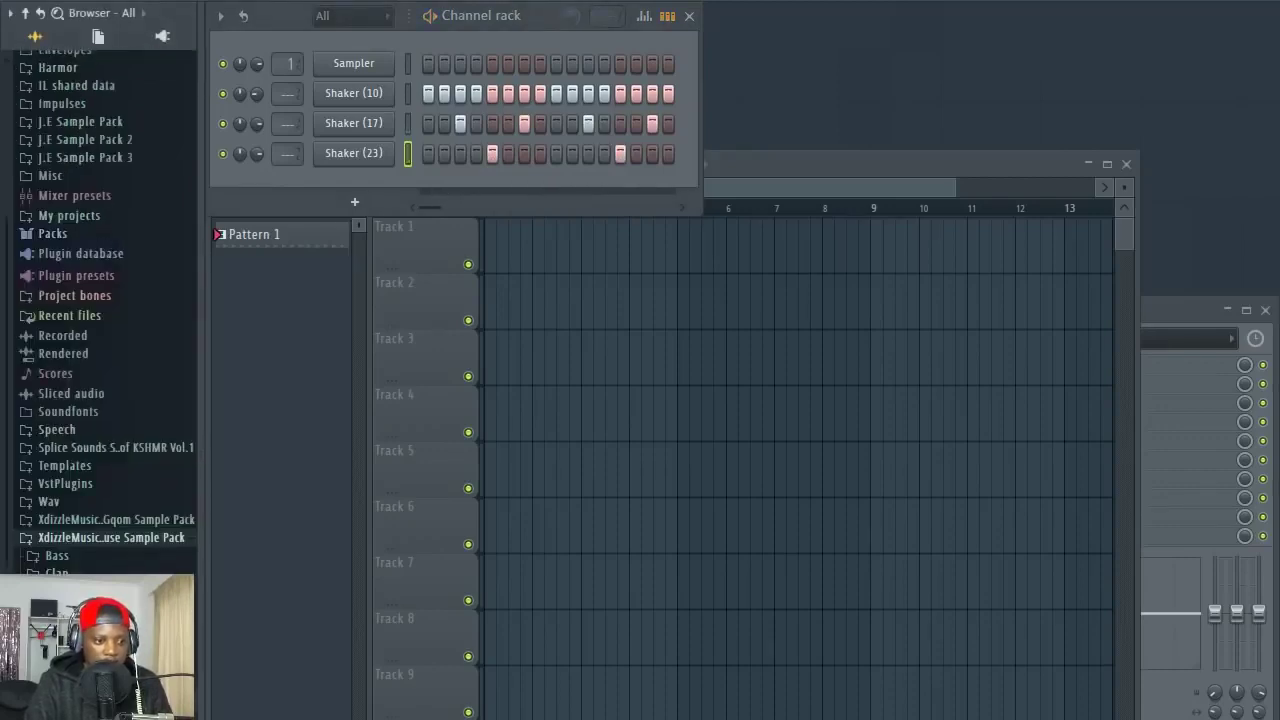
left_click(70, 646)
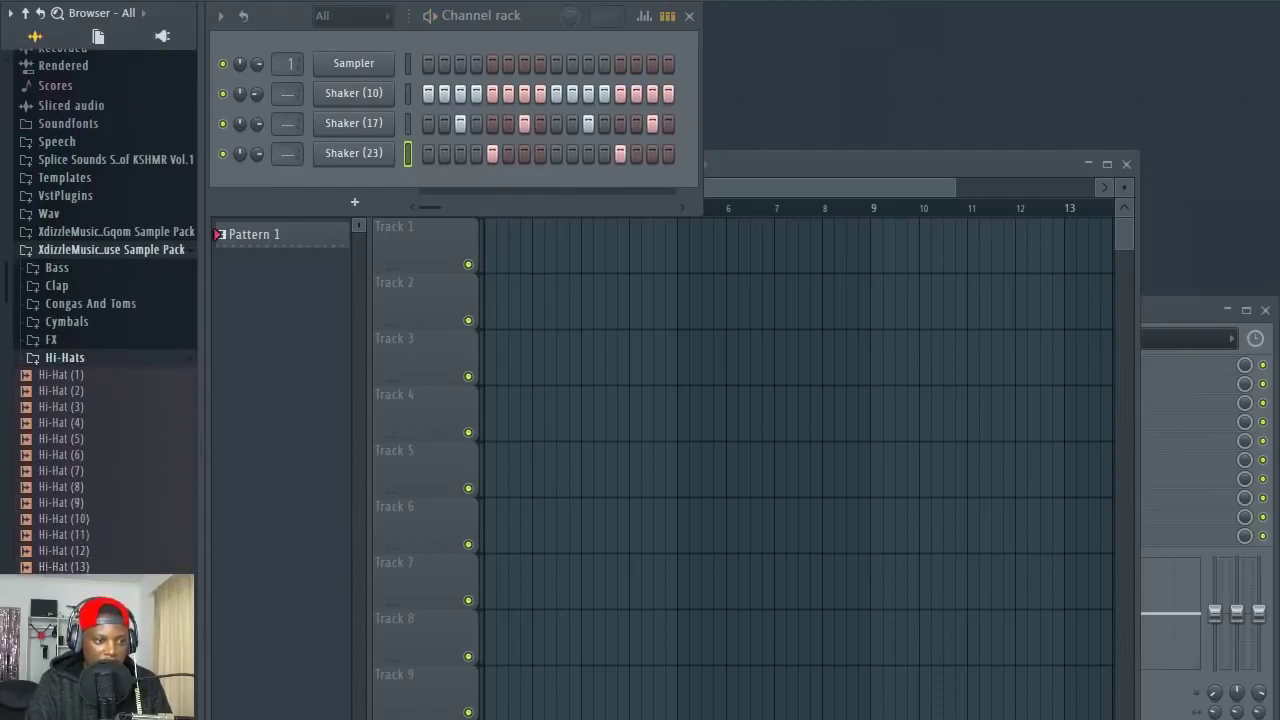
left_click_drag(217, 468, 356, 178)
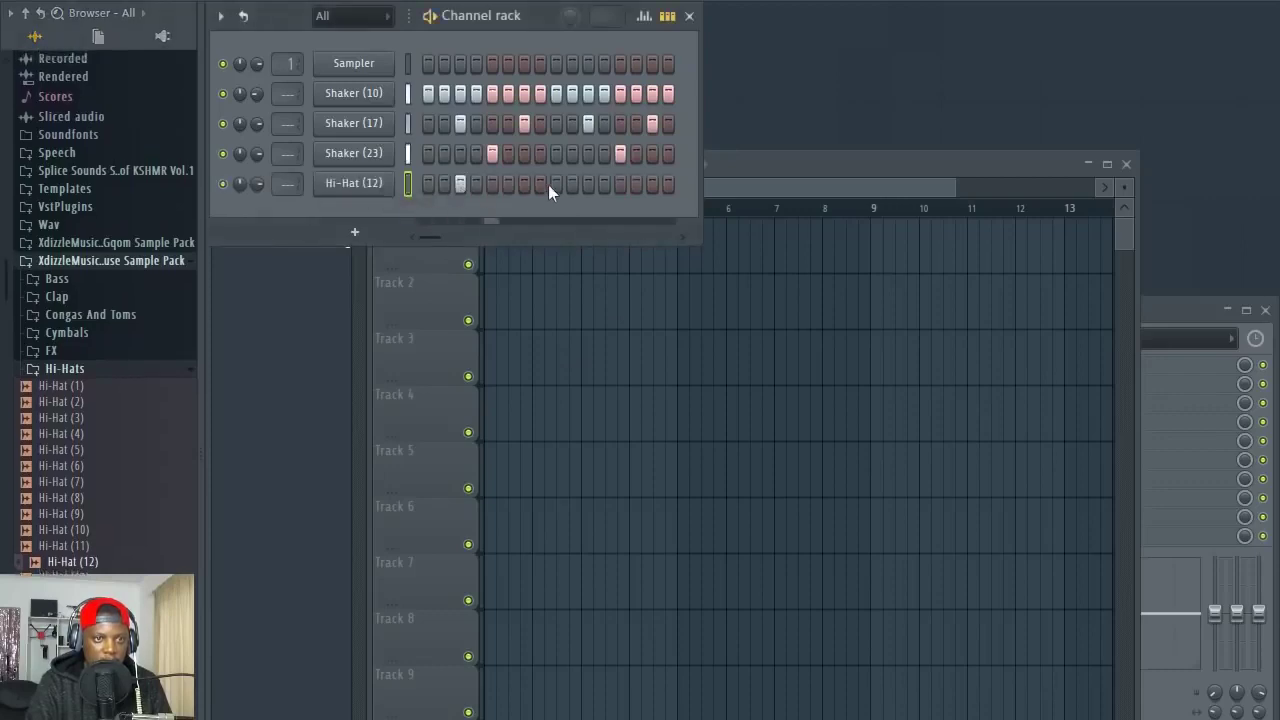
left_click(588, 183)
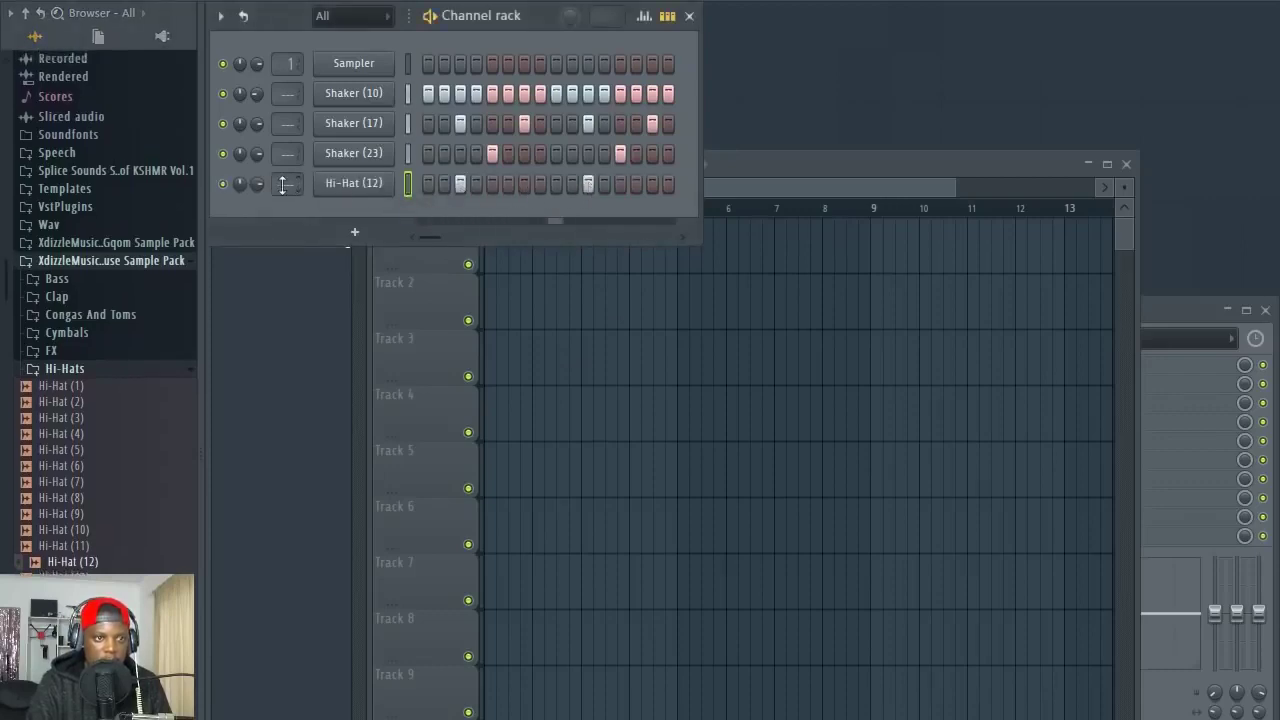
Adjust the volume of Shaker (17) and pan Shaker (17) and Hi-Hat (12) off center
left_click_drag(257, 123, 257, 110)
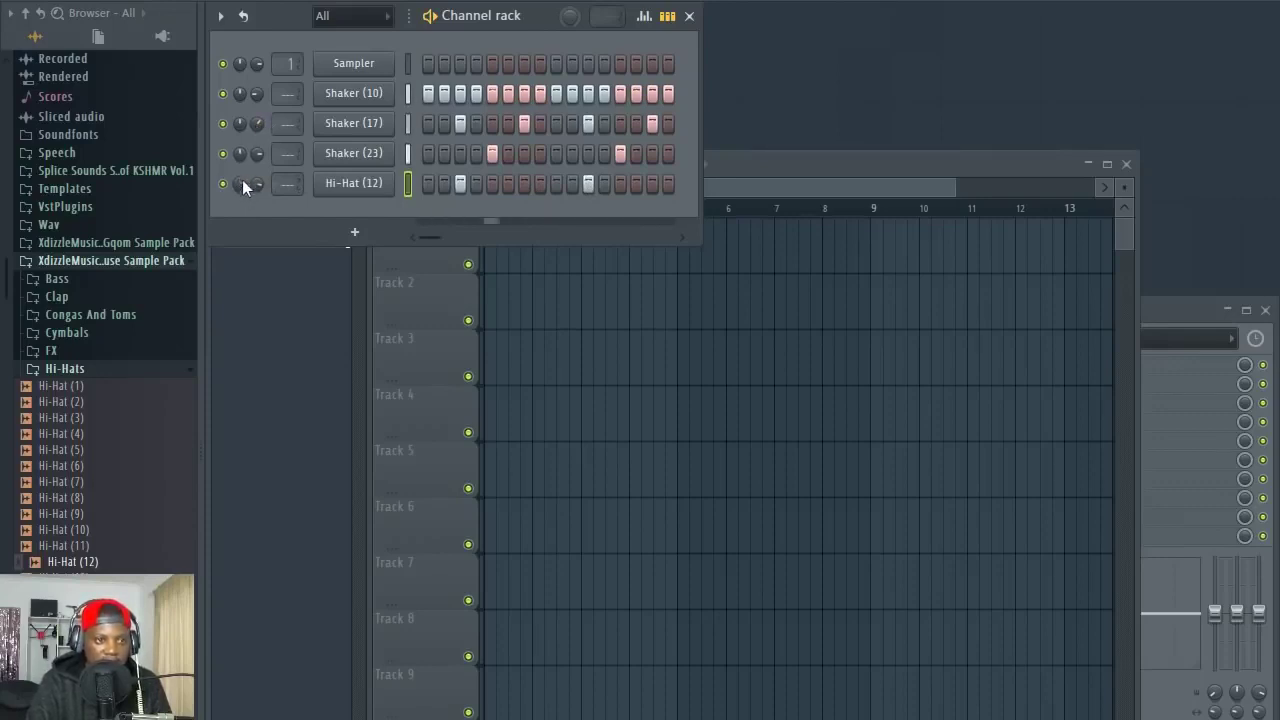
left_click_drag(241, 183, 241, 200)
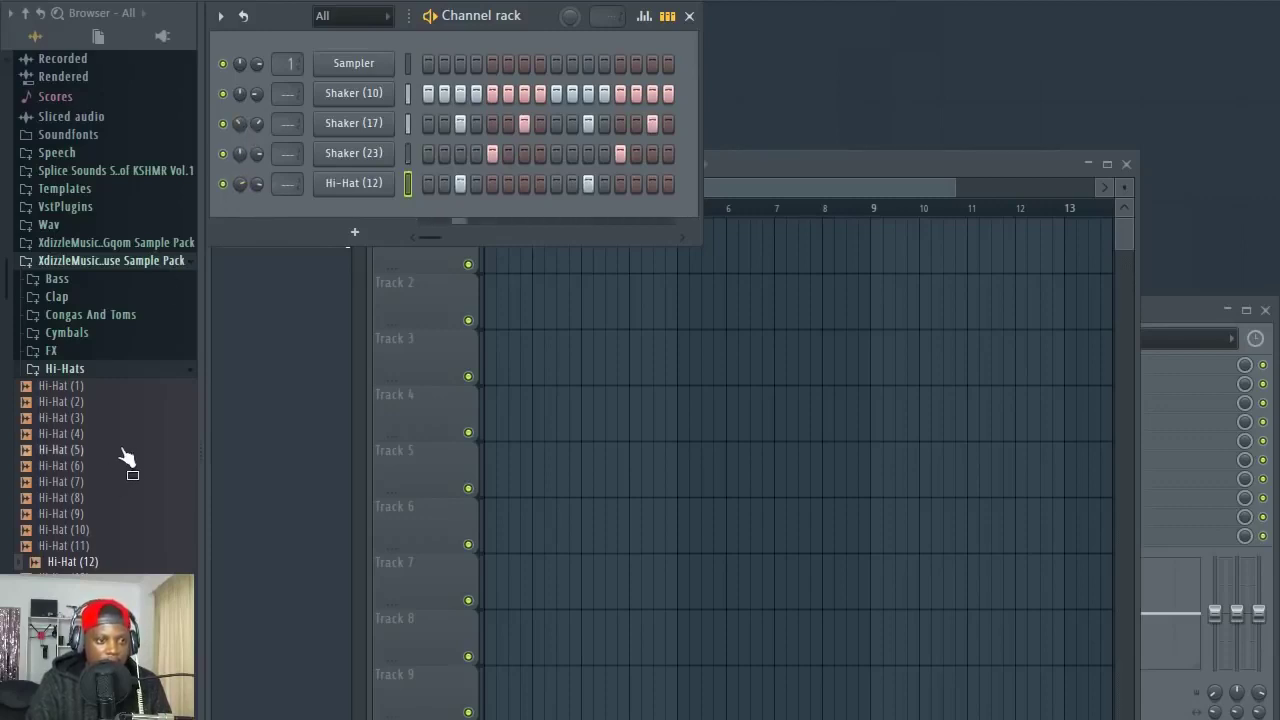
Add Hi-Hat (21) as a new channel with hits on steps 3 and 11, and stop playback
scroll(86, 450, "down", 5)
scroll(86, 460, "down", 1)
left_click_drag(86, 420, 372, 216)
left_click(588, 213)
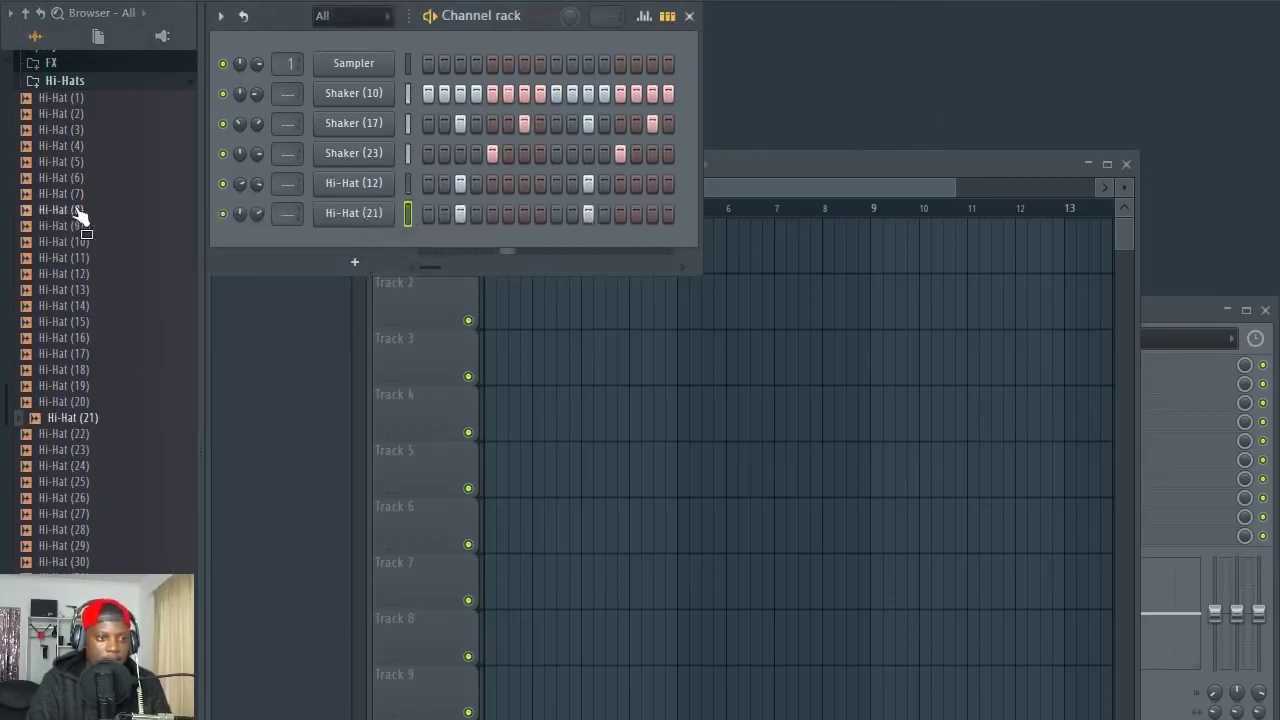
scroll(80, 214, "down", 4)
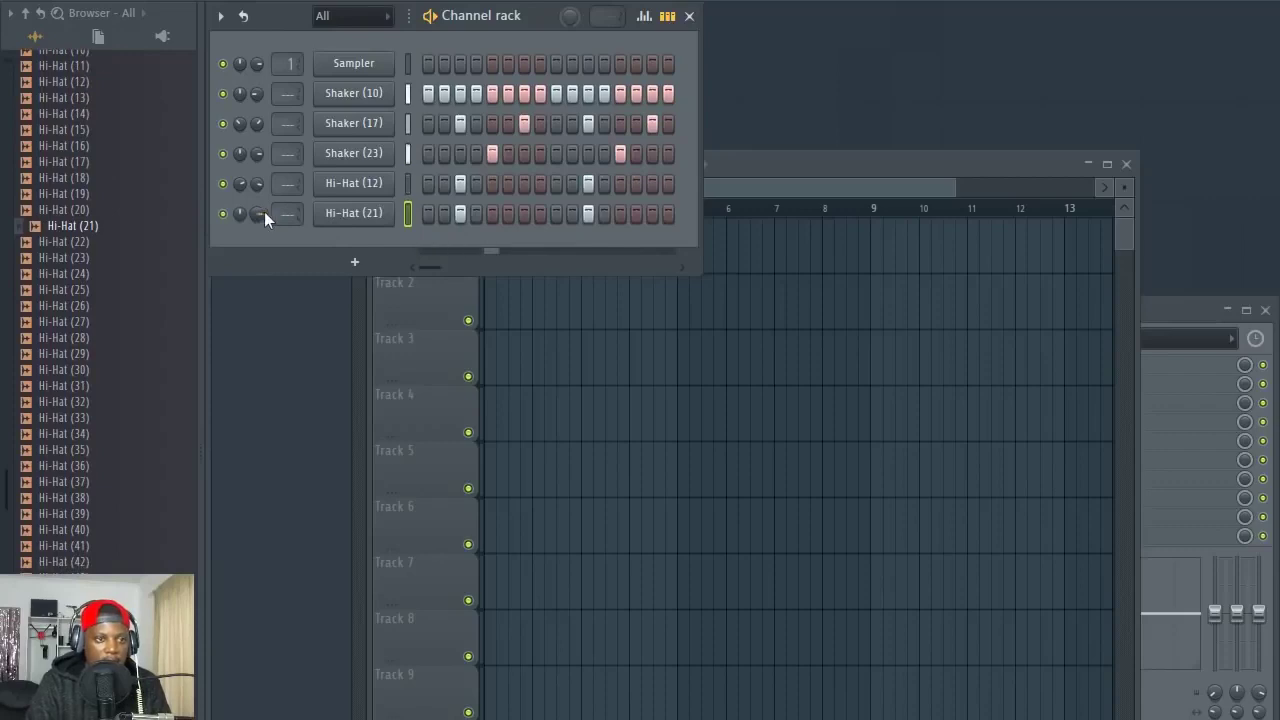
key("space")
Replace the Sampler channel with Kick (5) from the Kick folder, fill each 4 steps and adjust its volume
left_click(107, 338)
left_click(92, 436)
scroll(80, 350, "up", 8)
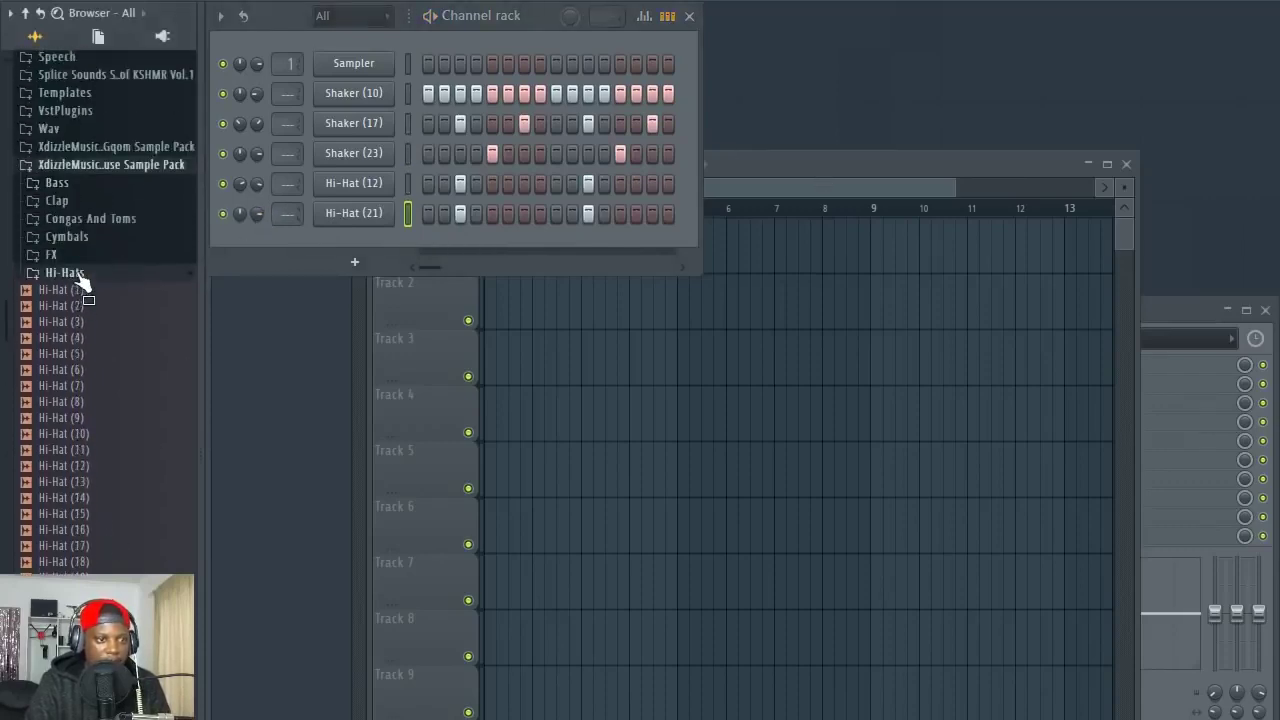
scroll(80, 280, "up", 5)
scroll(93, 474, "down", 6)
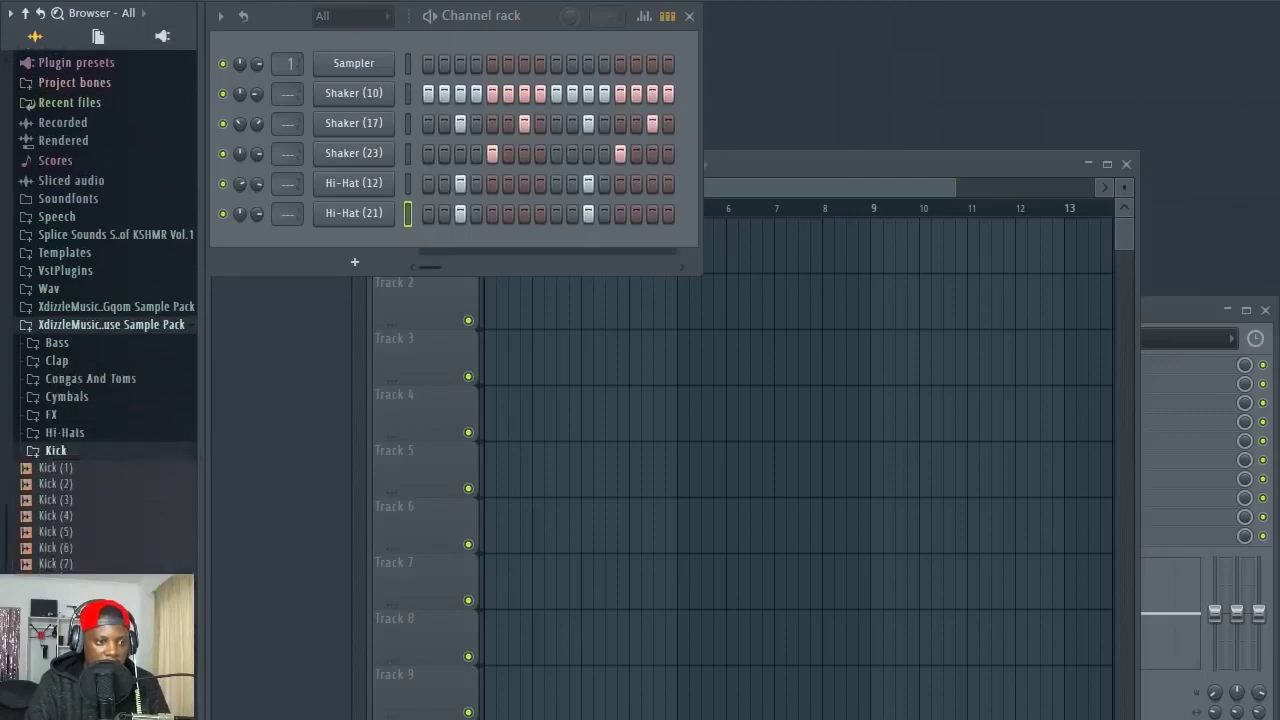
left_click_drag(86, 460, 366, 63)
right_click(366, 63)
left_click(620, 147)
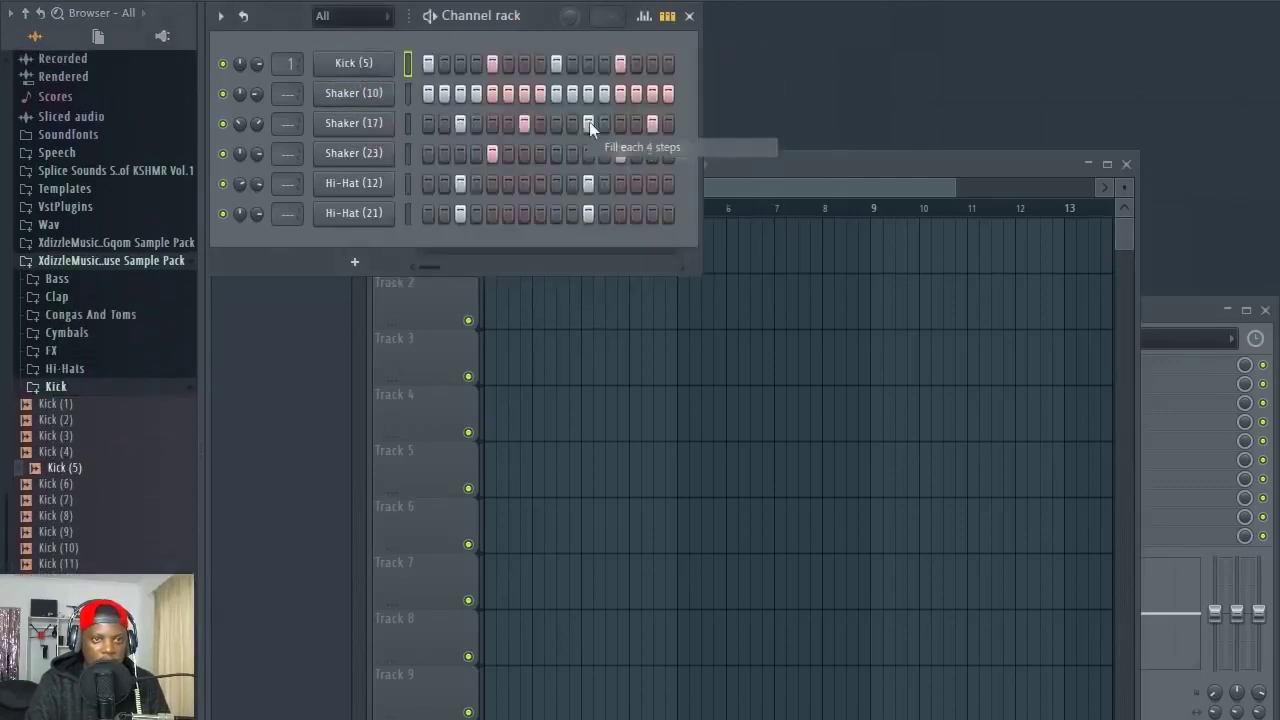
left_click_drag(257, 64, 257, 78)
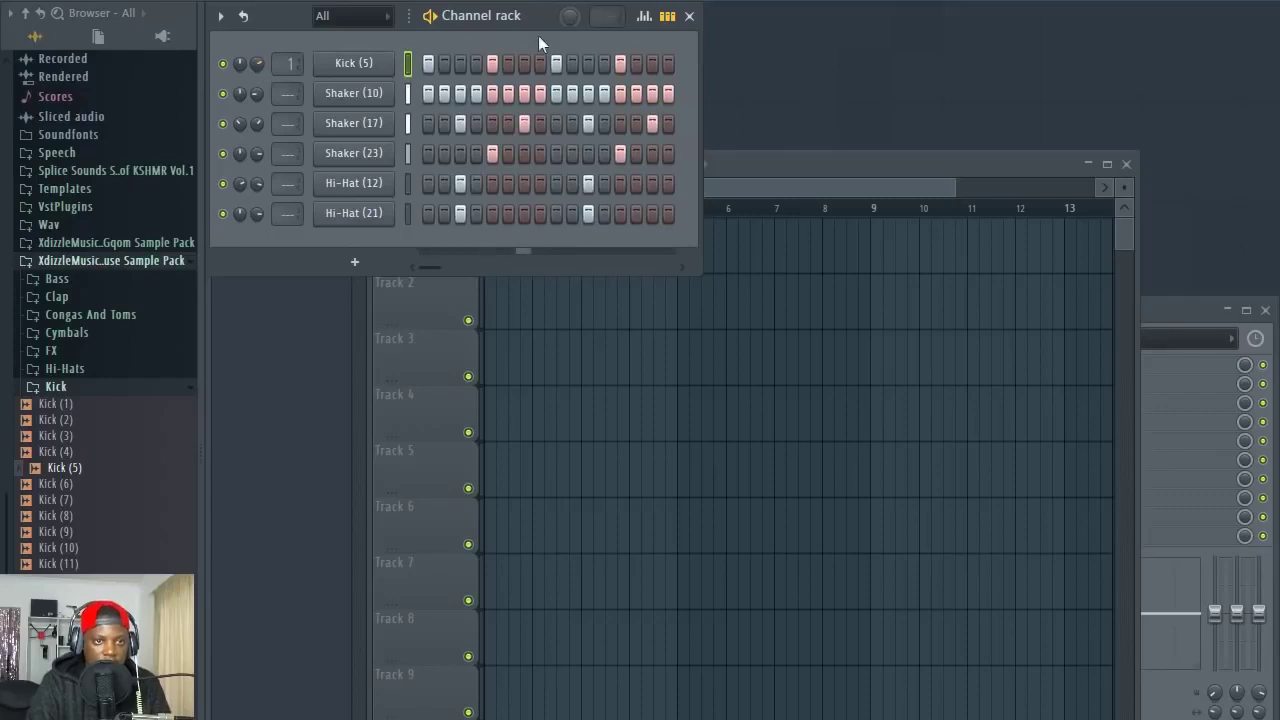
Add BSC Hard Snare (26) from the Snares folder as a new channel with hits on steps 5 and 13
scroll(100, 405, "up", 5)
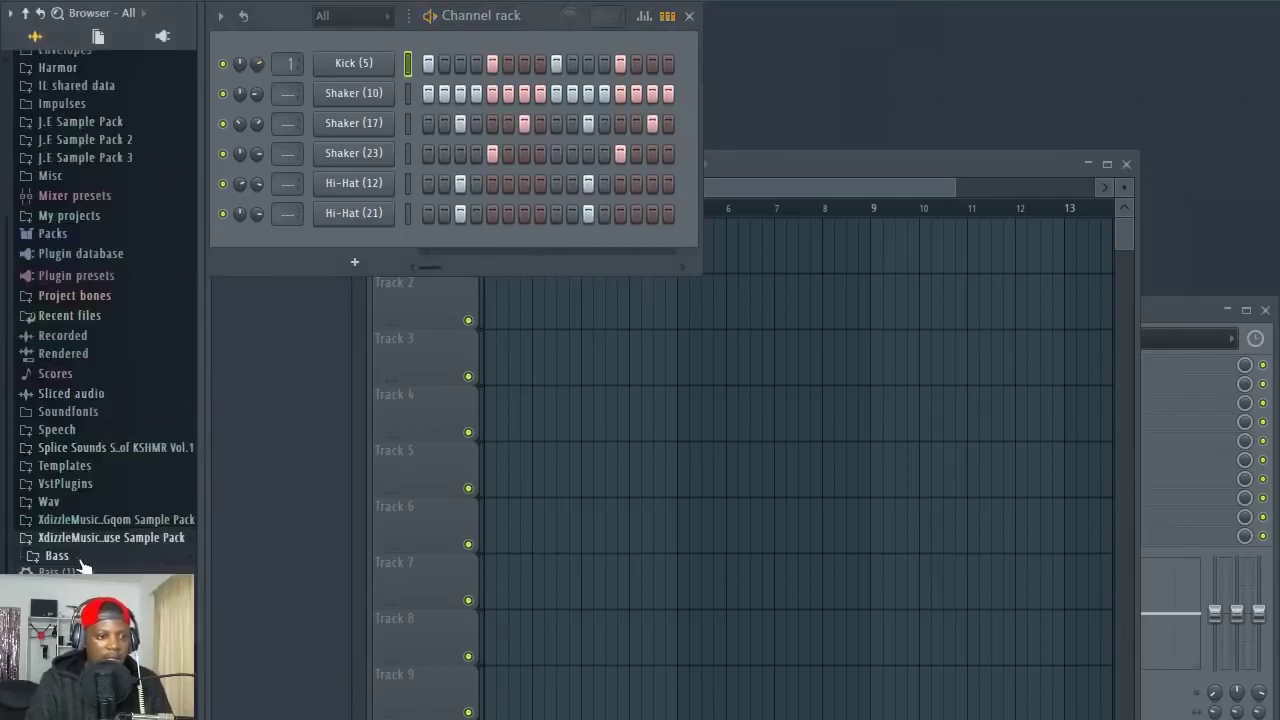
left_click(84, 570)
left_click_drag(97, 537, 86, 386)
scroll(86, 386, "up", 4)
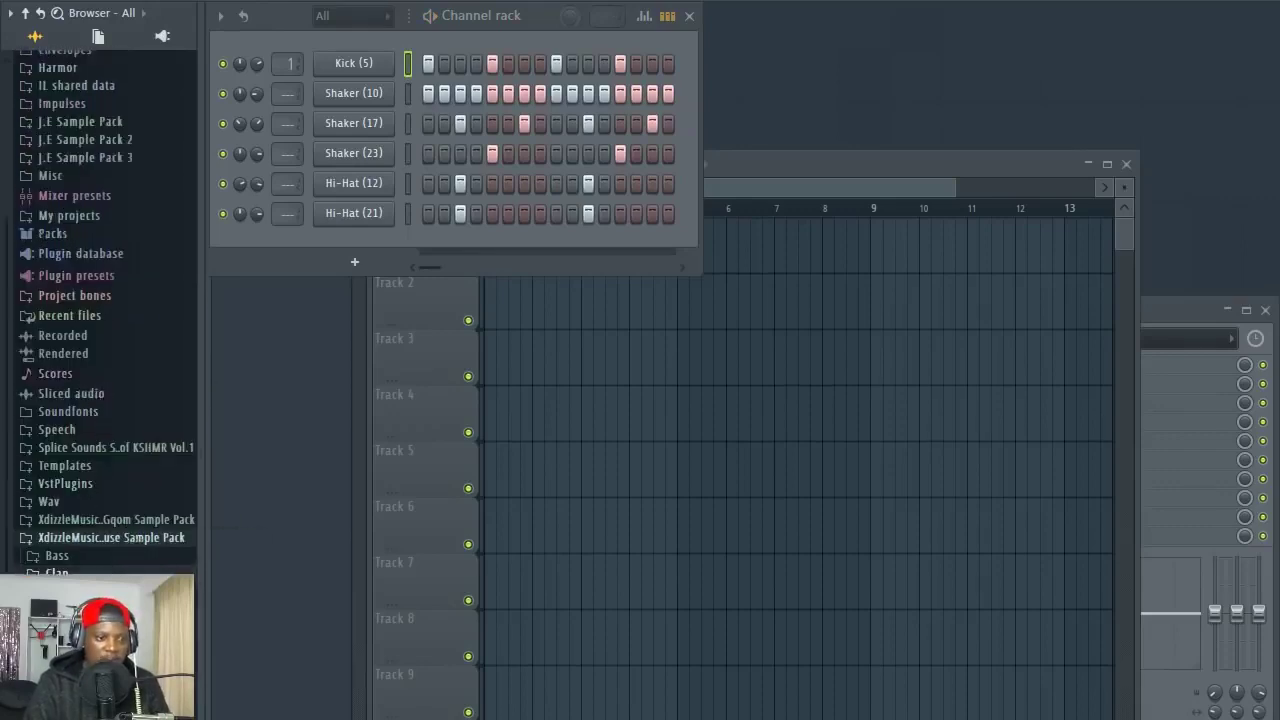
scroll(106, 549, "up", 3)
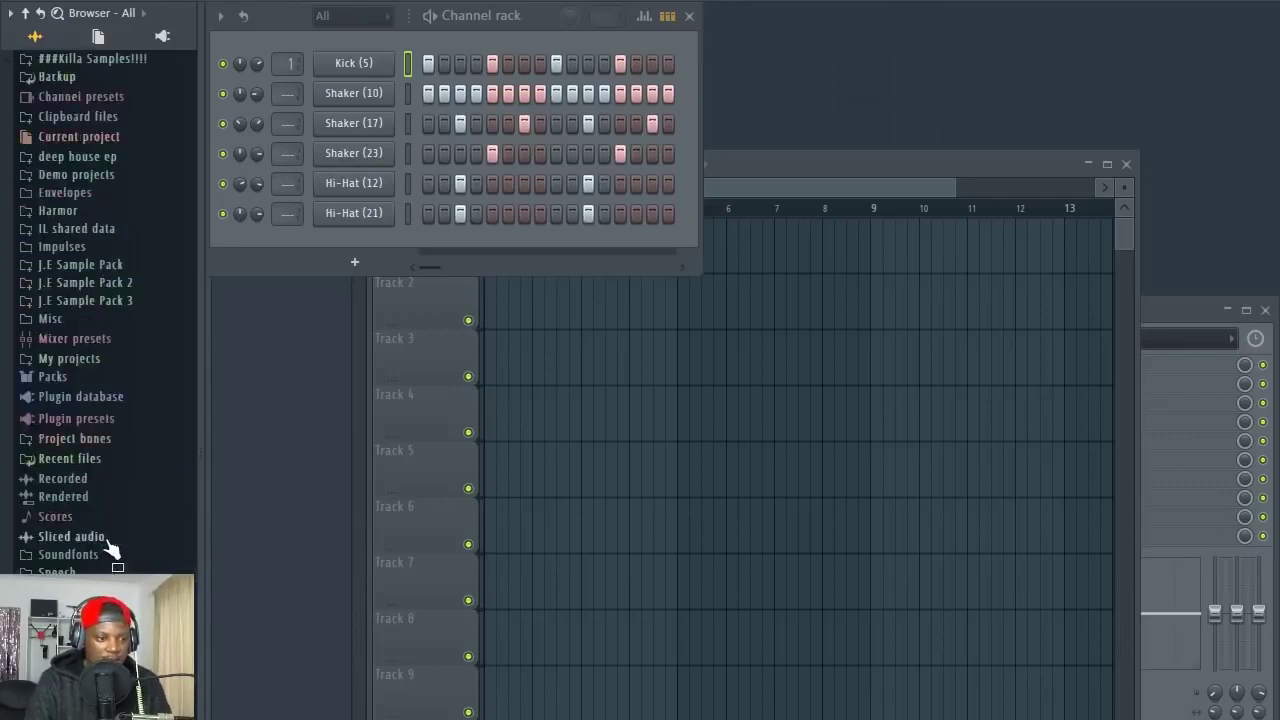
scroll(106, 400, "down", 2)
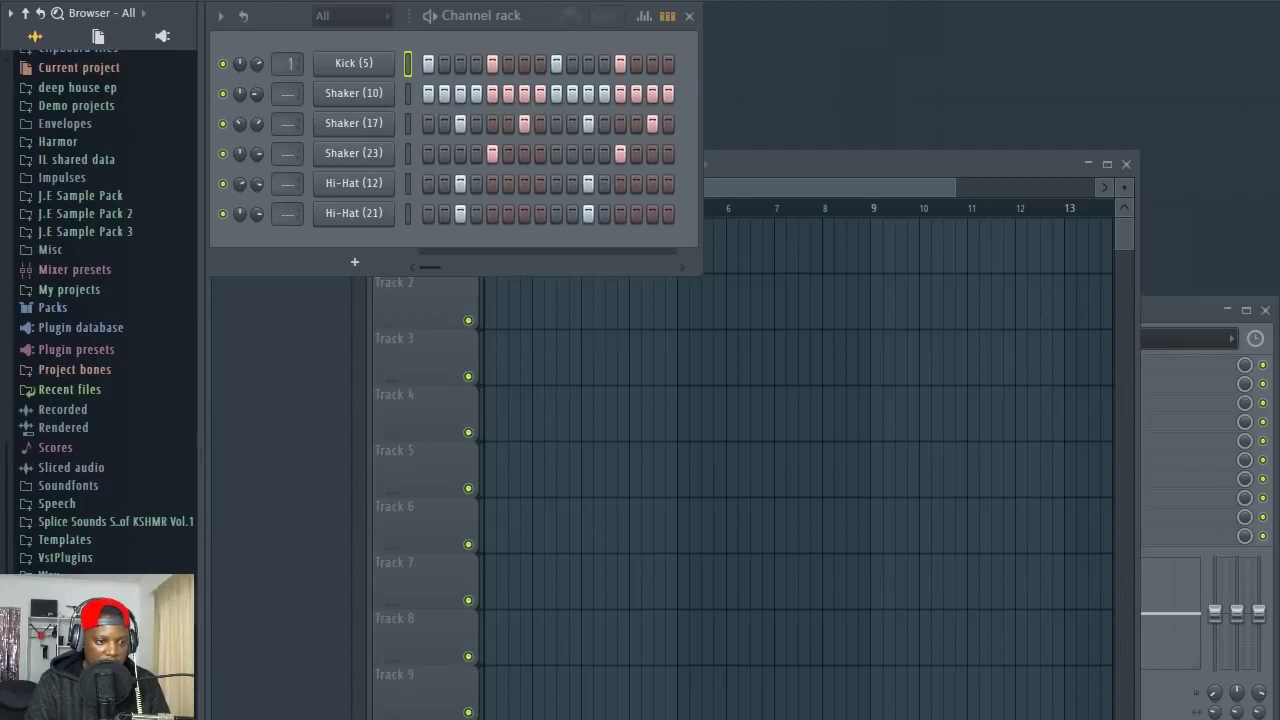
scroll(112, 500, "down", 10)
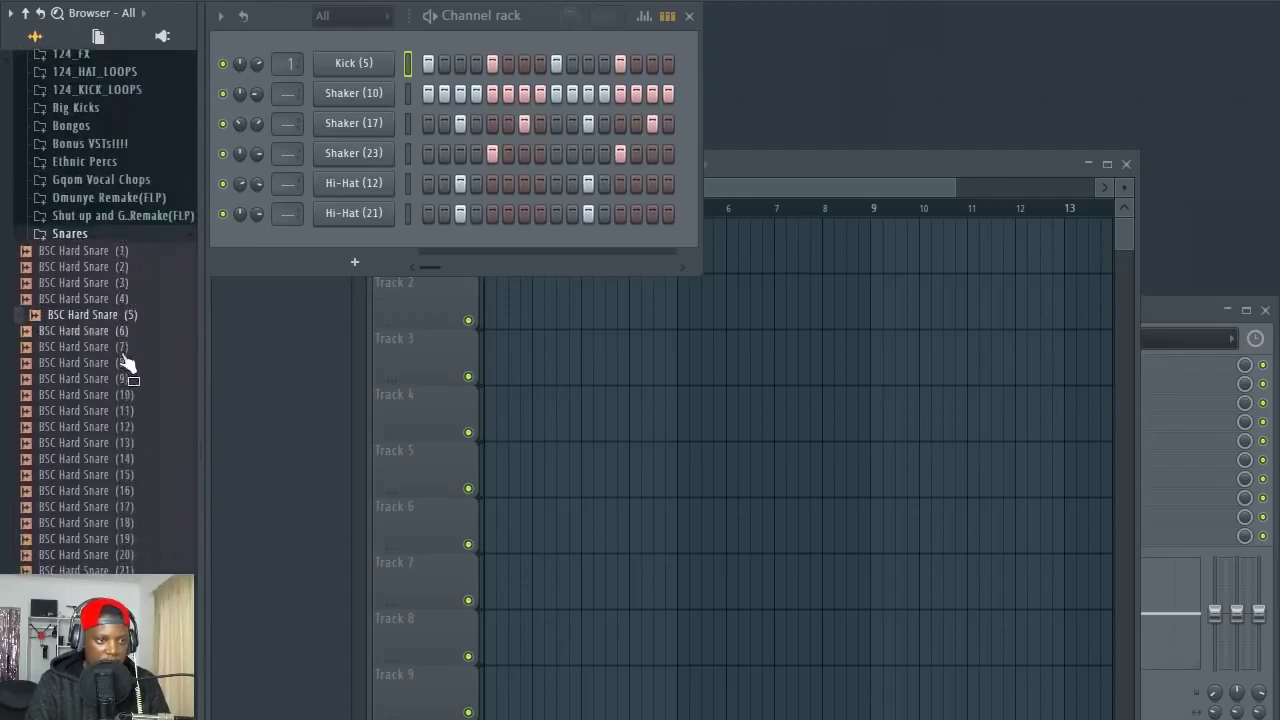
scroll(125, 362, "down", 6)
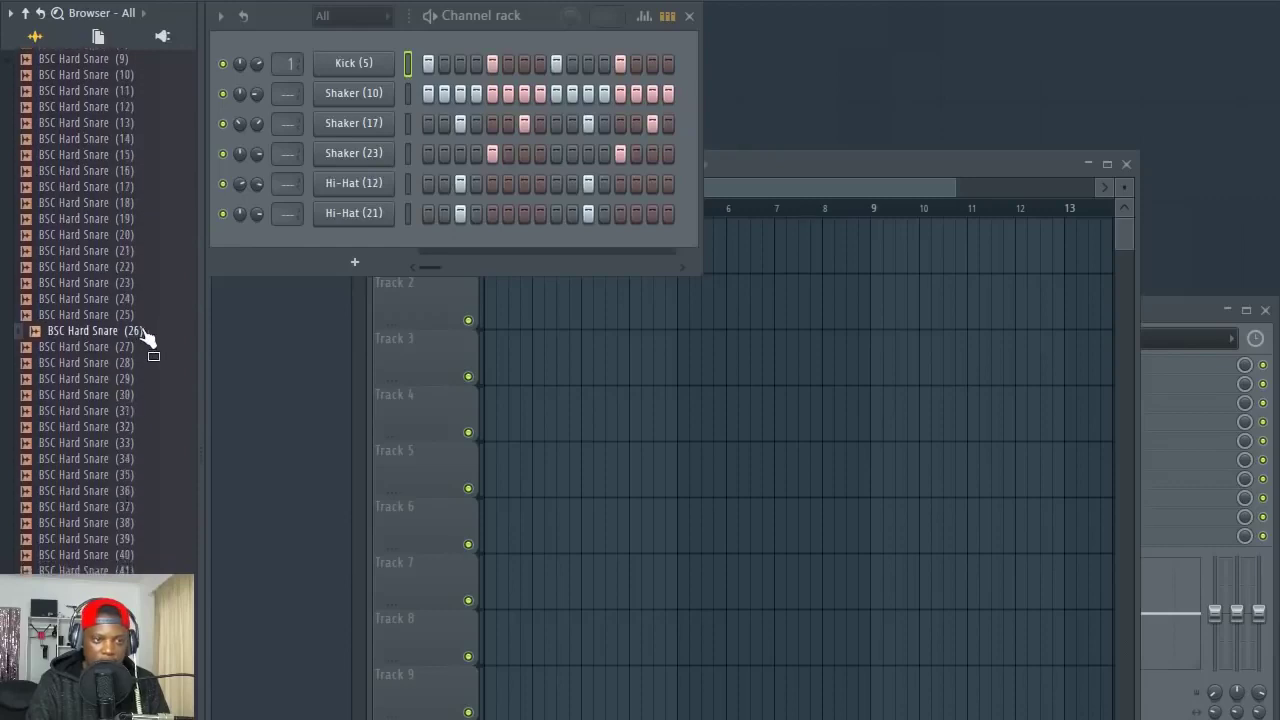
left_click_drag(276, 297, 360, 250)
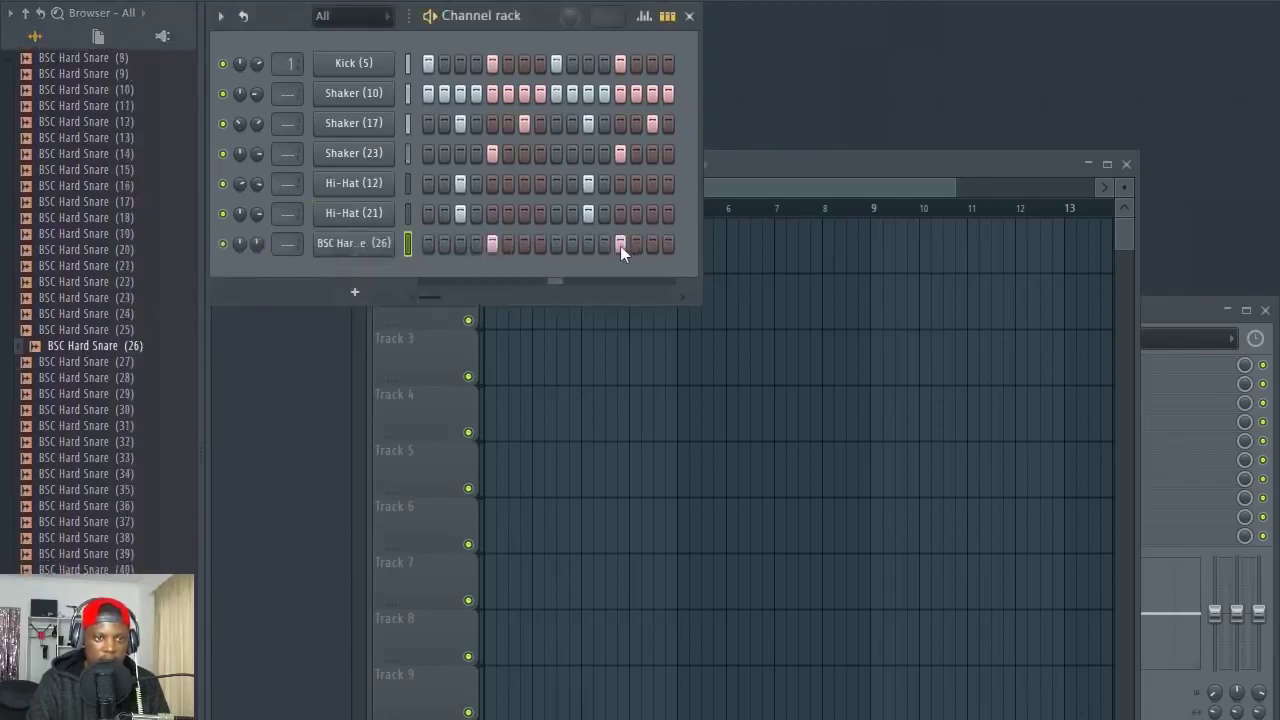
In the BSC Hard Snare (26) channel settings, adjust the precomputed Length, fade Out and Trim of the sample
left_click(358, 245)
left_click_drag(513, 167, 628, 348)
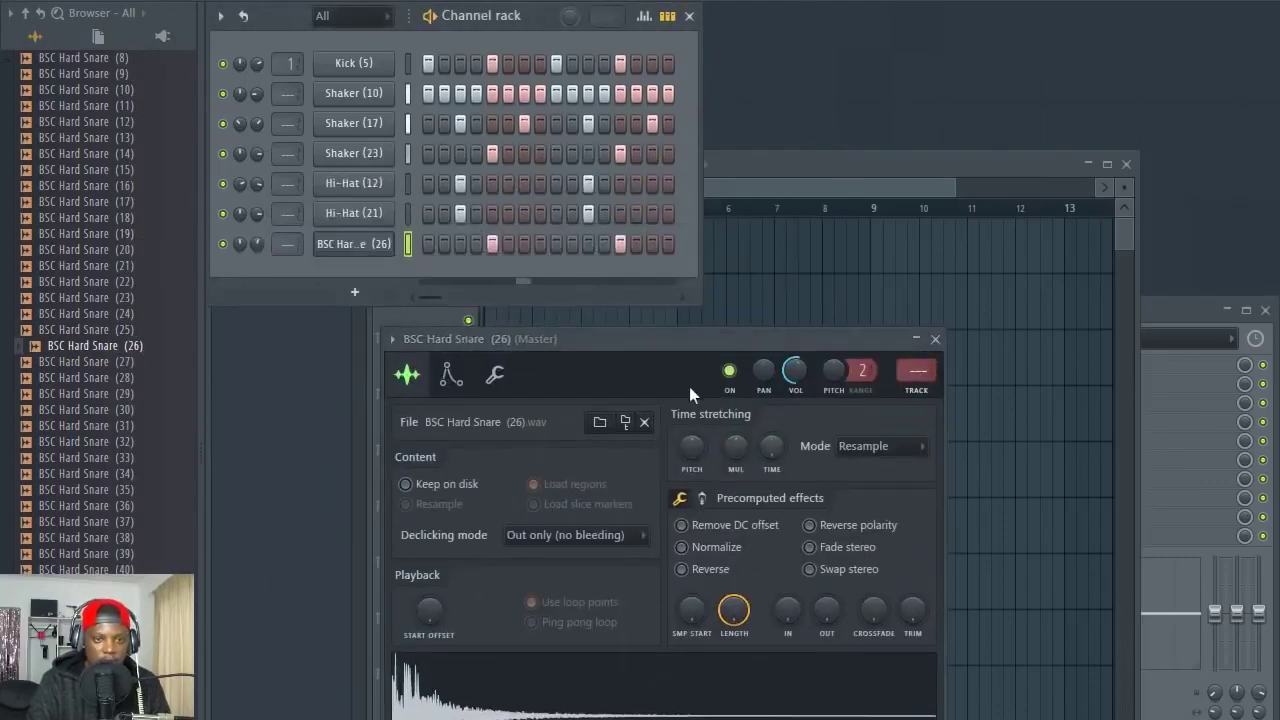
left_click_drag(689, 386, 620, 336)
left_click_drag(761, 549, 761, 513)
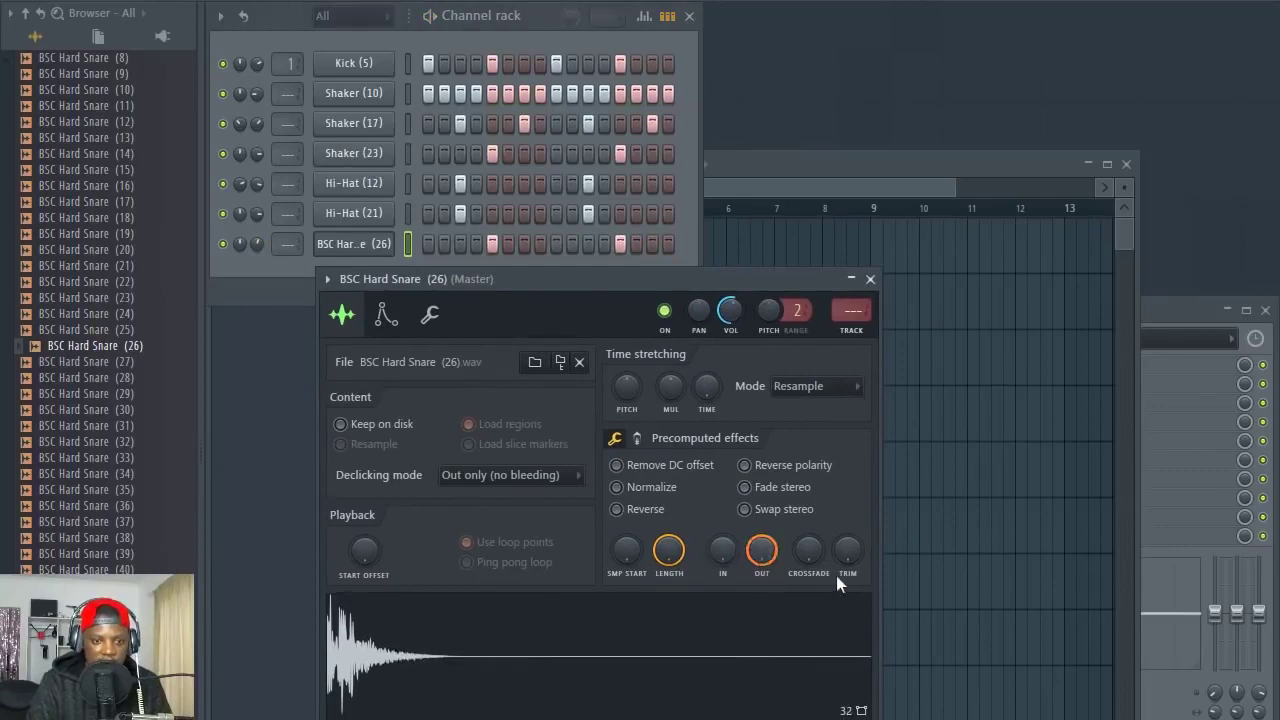
left_click_drag(847, 549, 847, 512)
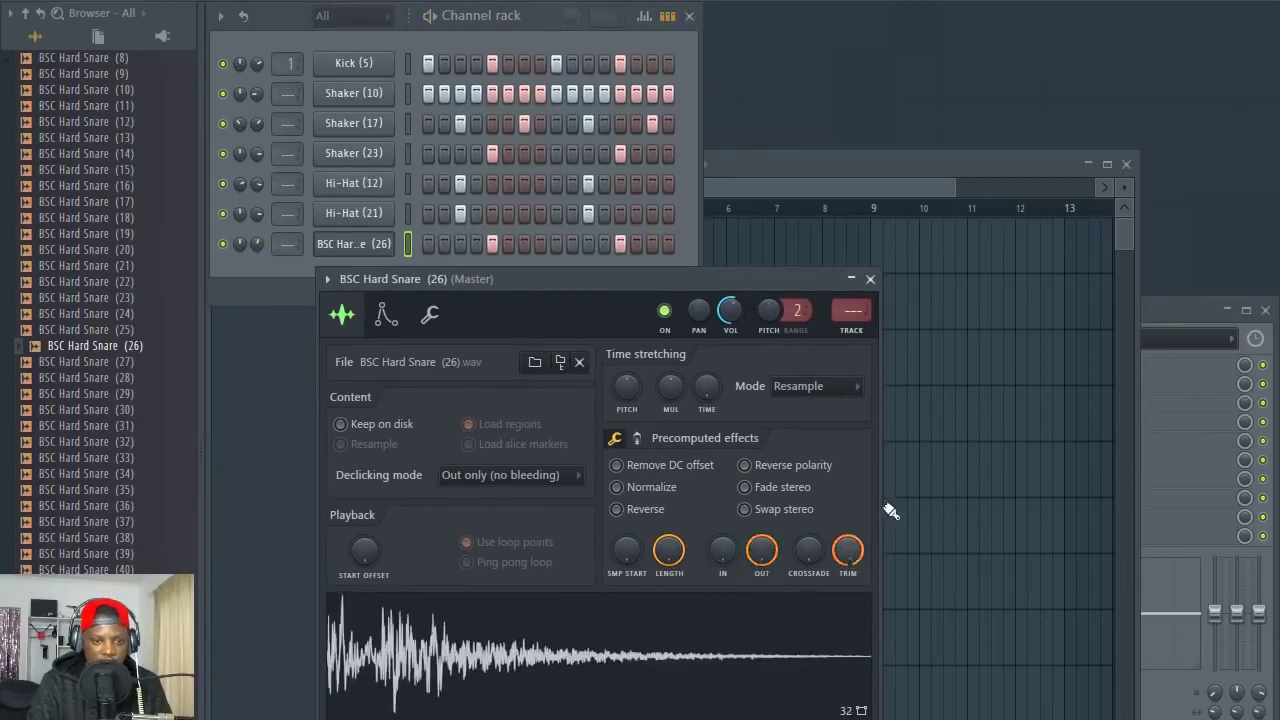
Adjust the volume of the BSC Hard Snare (26) channel and move its settings window clear of the channel rack
left_click(258, 243)
left_click_drag(258, 243, 258, 234)
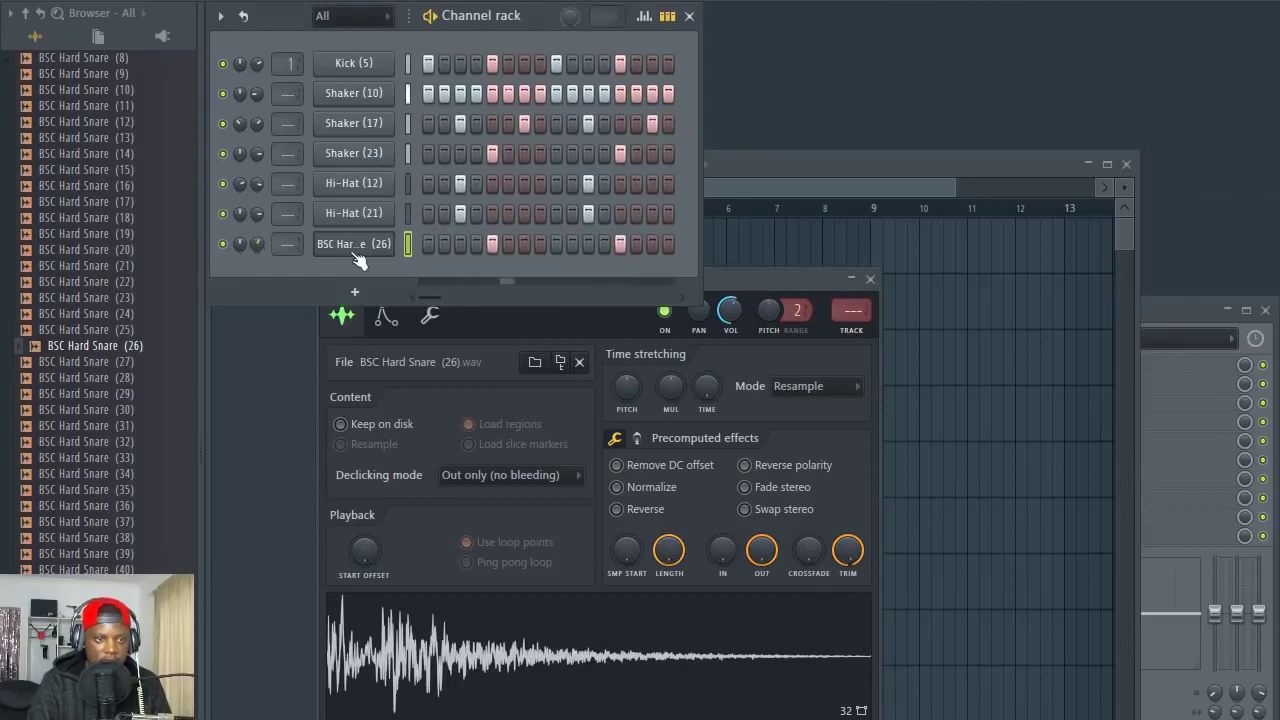
left_click_drag(727, 294, 728, 355)
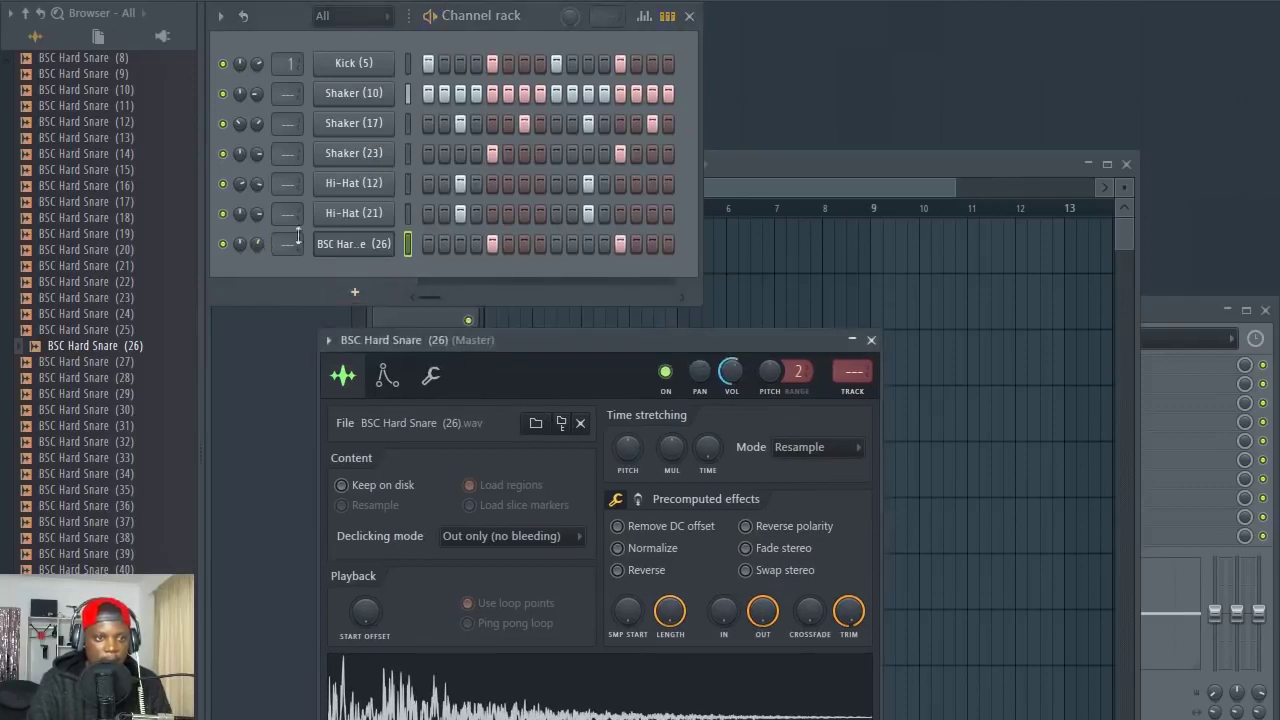
Open the BSC Hard Snare (26) channel in the piano roll and bring its C5 notes into view
right_click(352, 250)
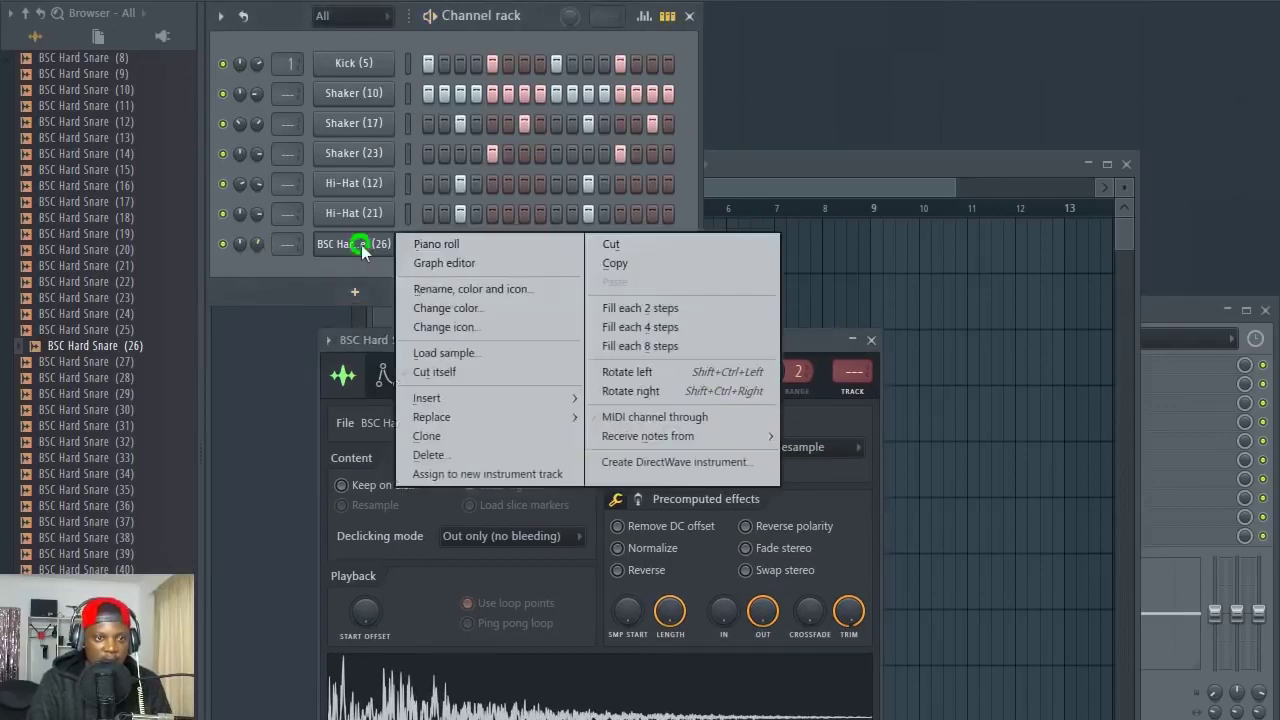
left_click(460, 248)
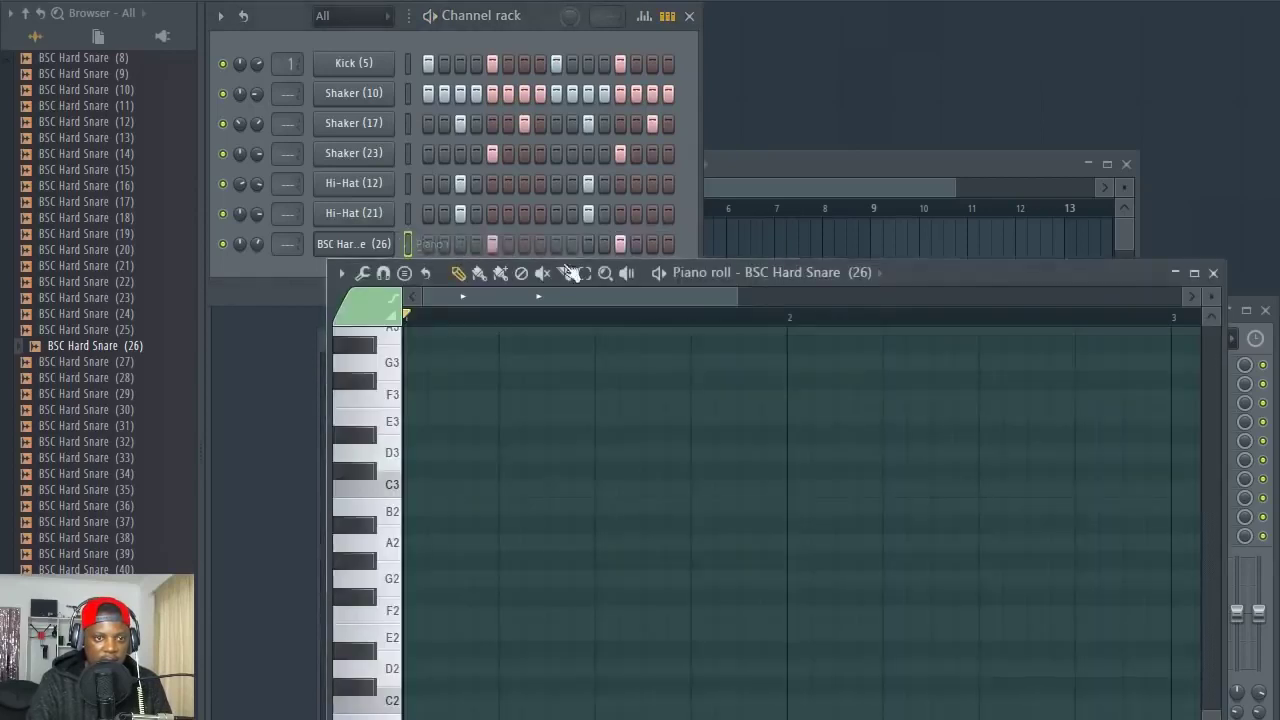
left_click_drag(880, 257, 795, 30)
scroll(531, 320, "up", 10)
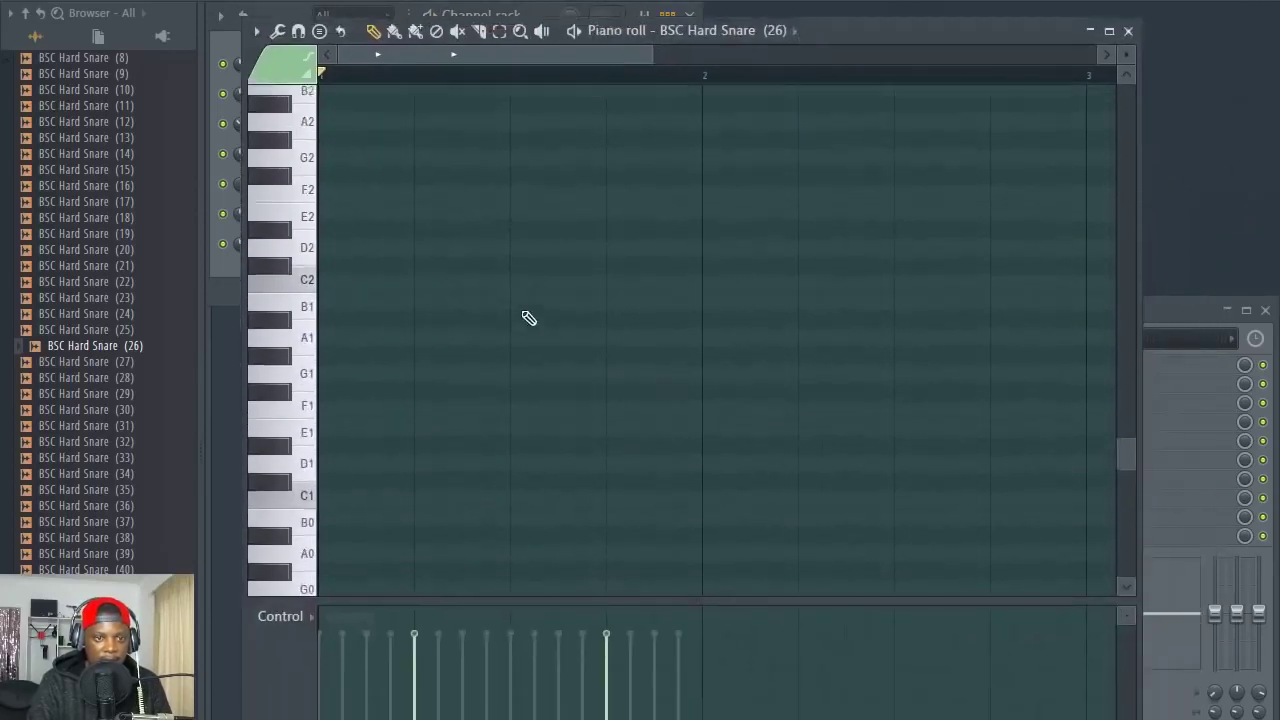
scroll(365, 293, "down", 3)
left_click_drag(720, 398, 388, 256)
scroll(367, 85, "up", 3)
scroll(368, 84, "up", 2)
left_click_drag(384, 56, 370, 56)
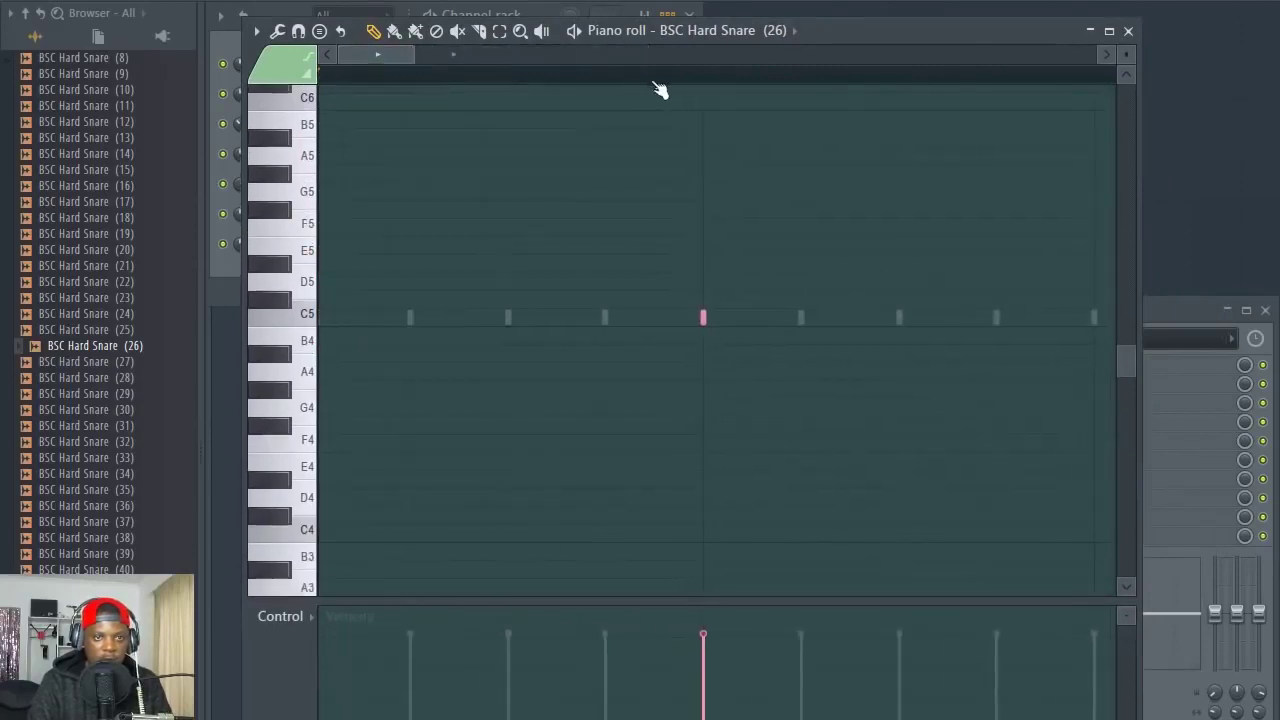
Set the snap to (none) and nudge the first snare note slightly off the grid during playback
scroll(664, 86, "down", 2)
left_click(746, 1)
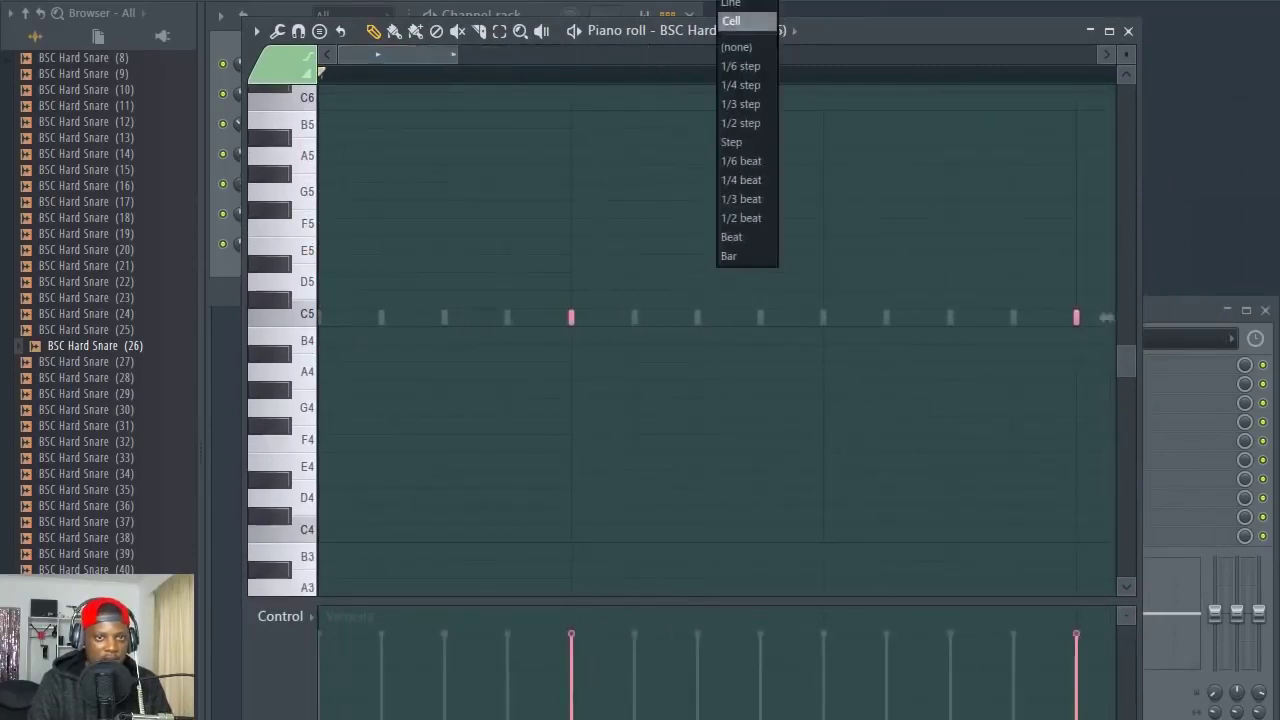
left_click(745, 48)
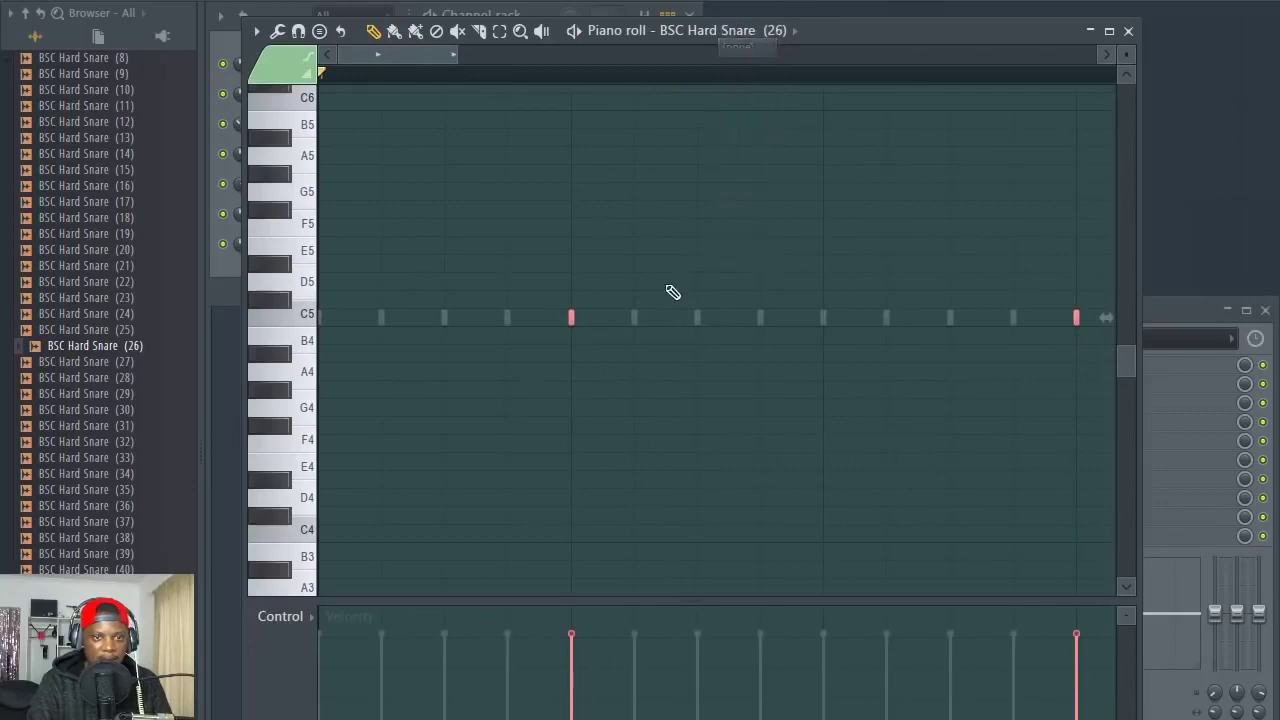
scroll(577, 308, "up", 2)
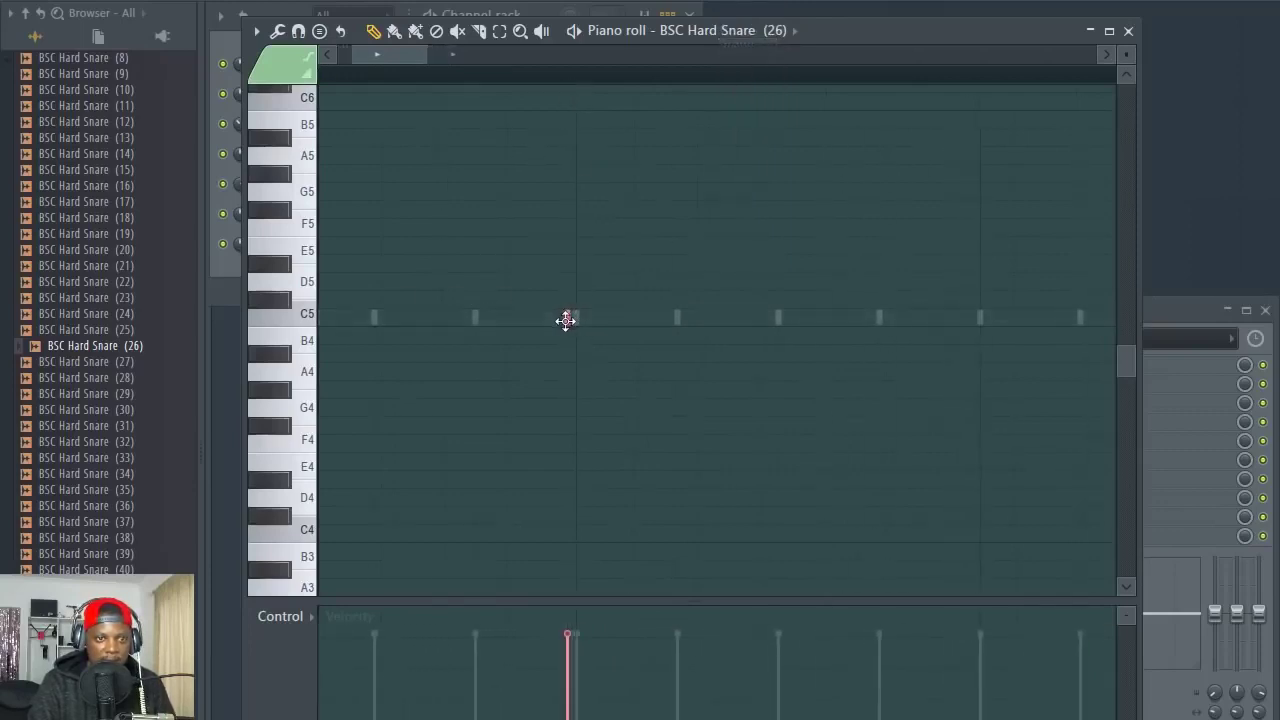
key("space")
left_click_drag(566, 320, 570, 319)
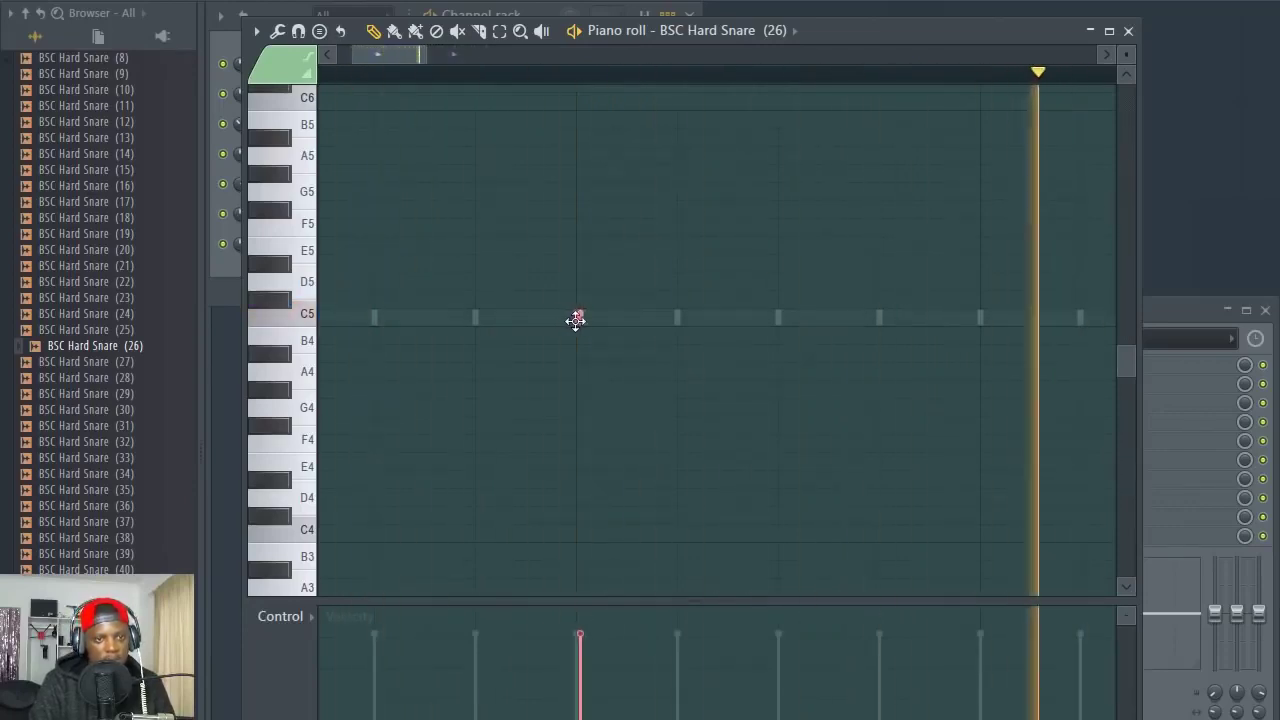
left_click_drag(569, 319, 573, 320)
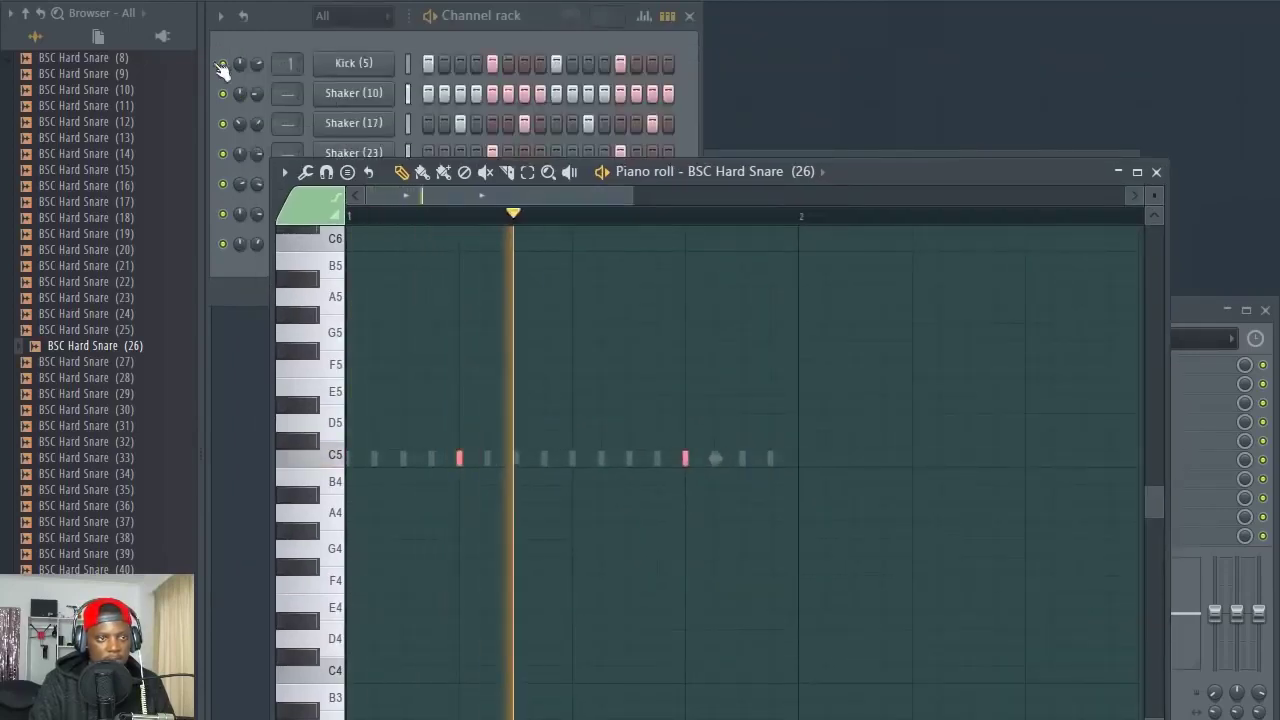
Nudge both snare notes slightly ahead of the beat, muting Kick (5) while timing them and unmuting it again
left_click(234, 80)
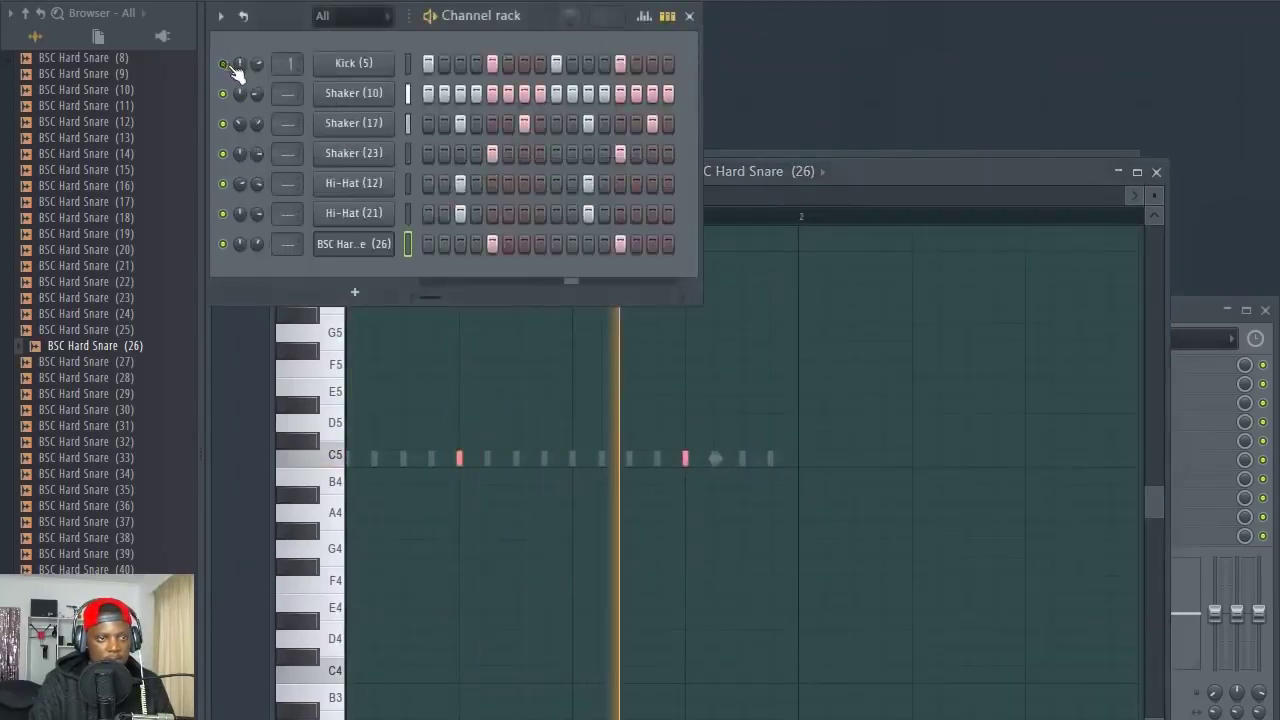
left_click(872, 171)
scroll(453, 203, "up", 4)
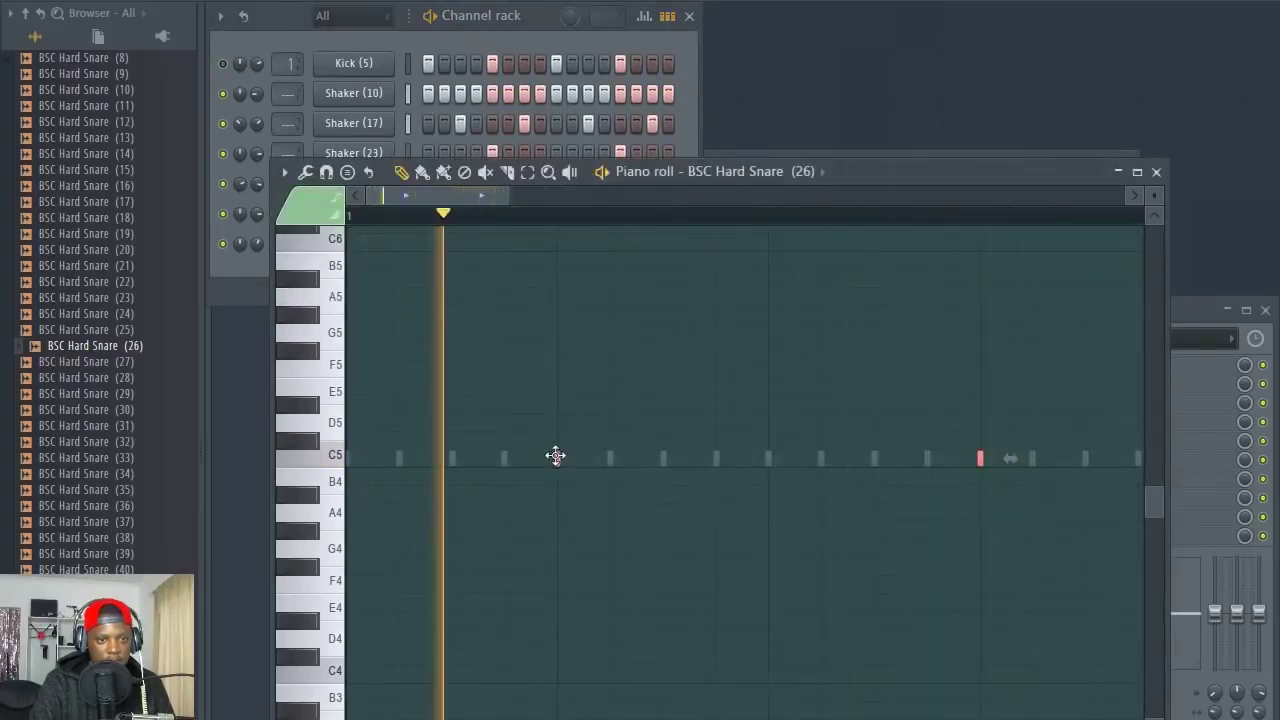
mouse_move(554, 457)
left_mouse_down()
mouse_move(531, 454)
mouse_move(562, 454)
left_mouse_up()
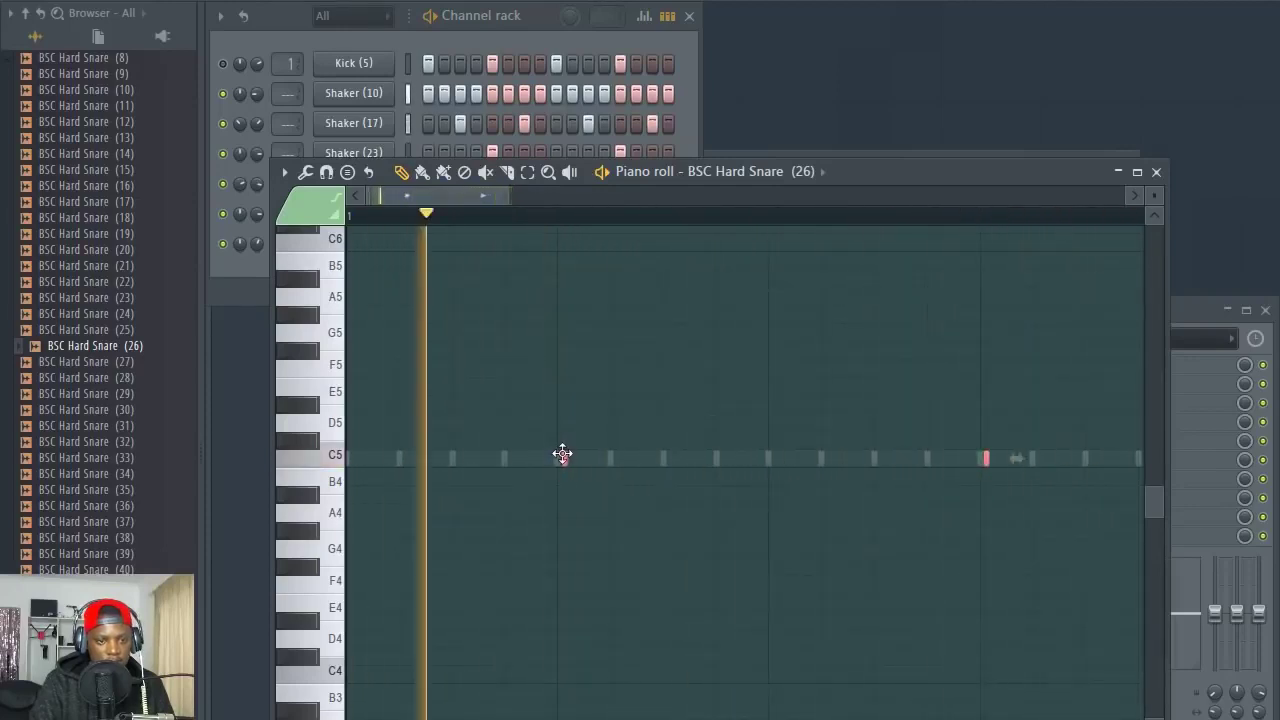
left_click(236, 66)
scroll(729, 443, "up", 3)
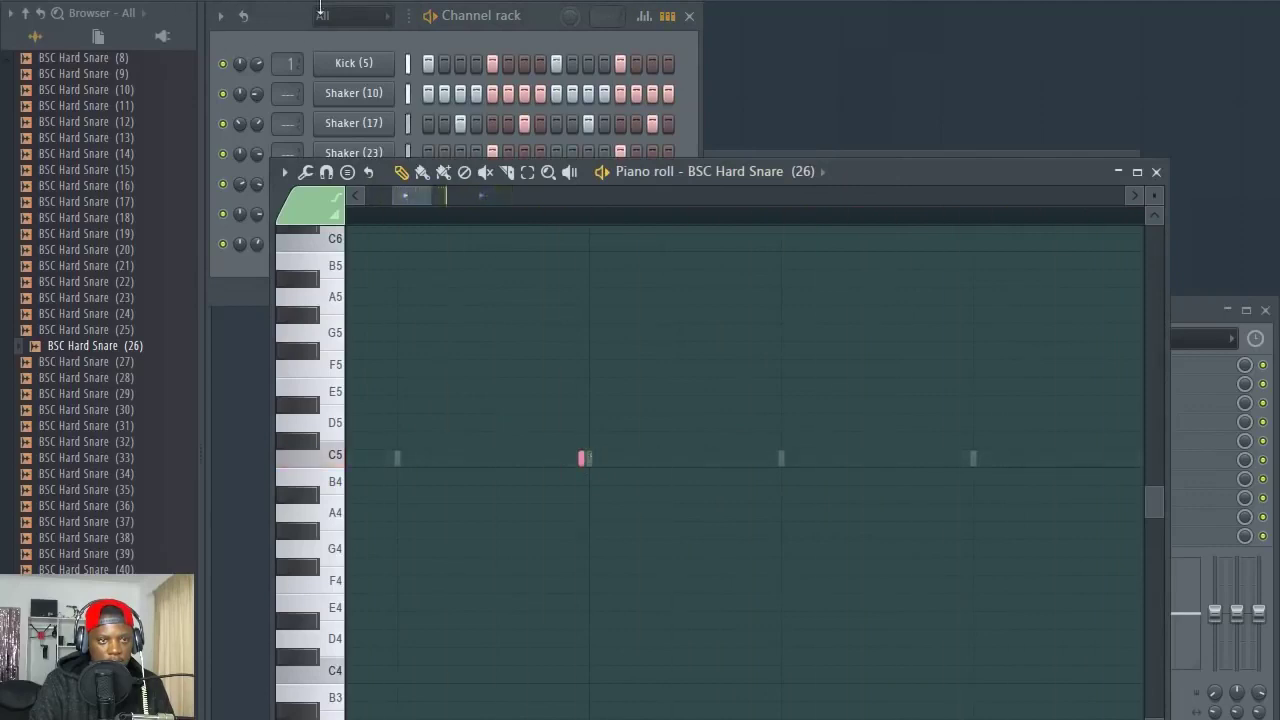
Raise the sample start offset in the BSC Hard Snare (26) channel settings
left_click(364, 66)
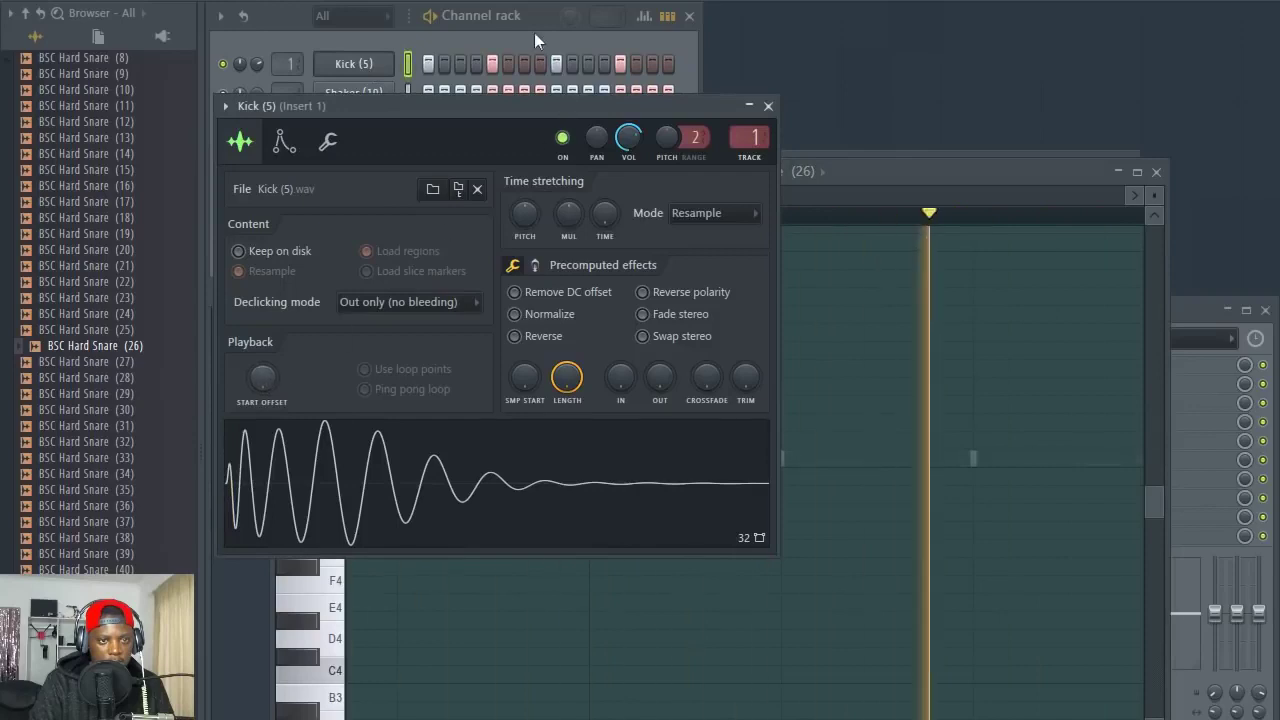
left_click(558, 22)
left_click(358, 245)
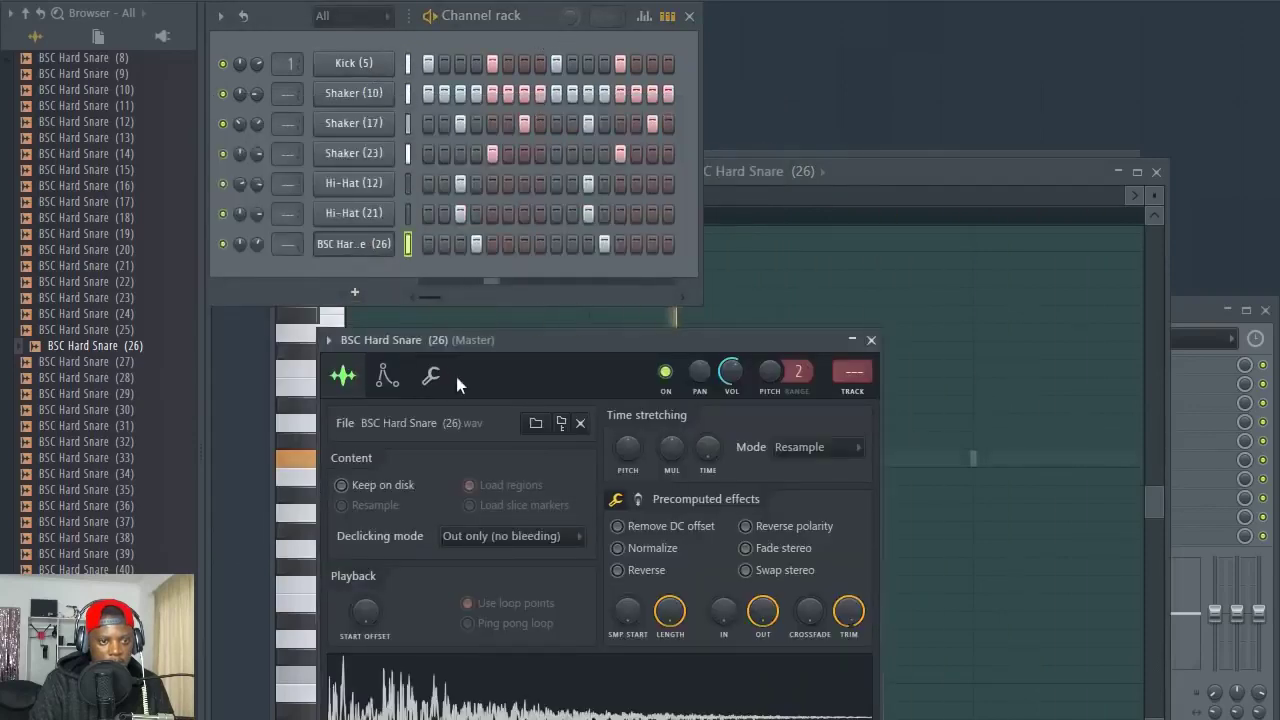
left_click_drag(364, 628, 364, 583)
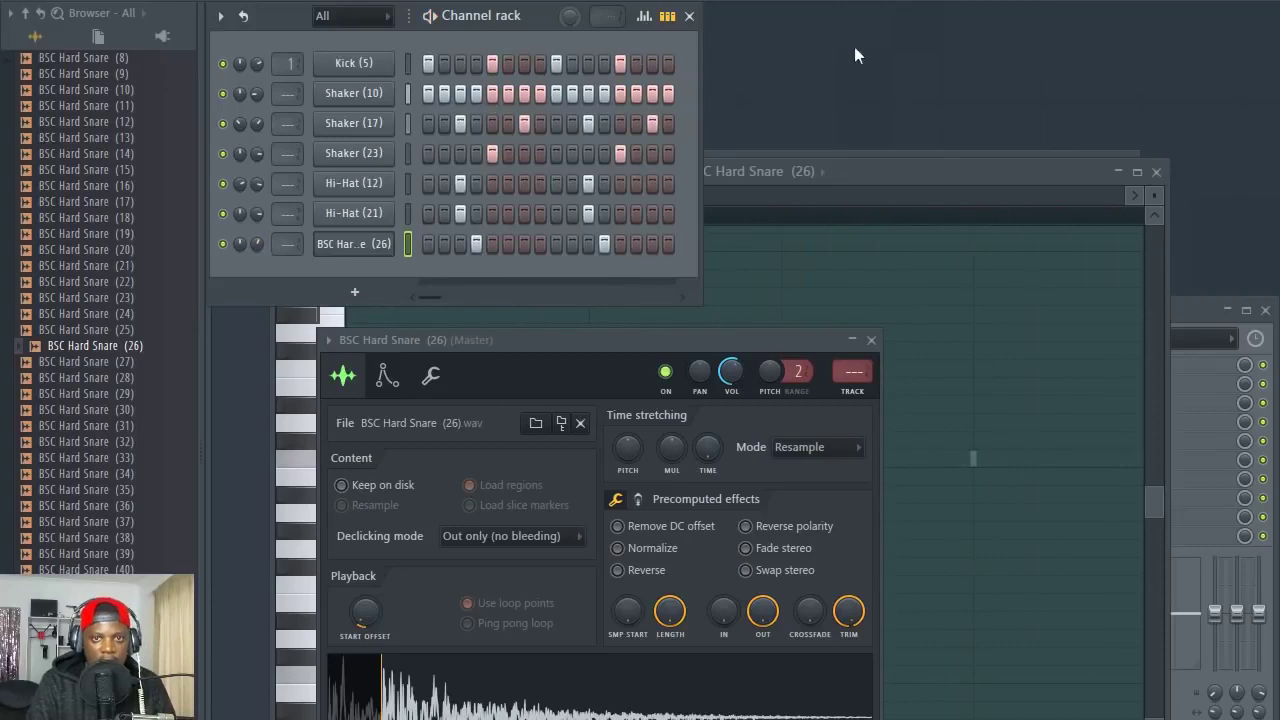
Place Pattern 1 clips over bars 1 to 4 of Track 1 in the playlist, with the snap set to Cell
left_click(893, 0)
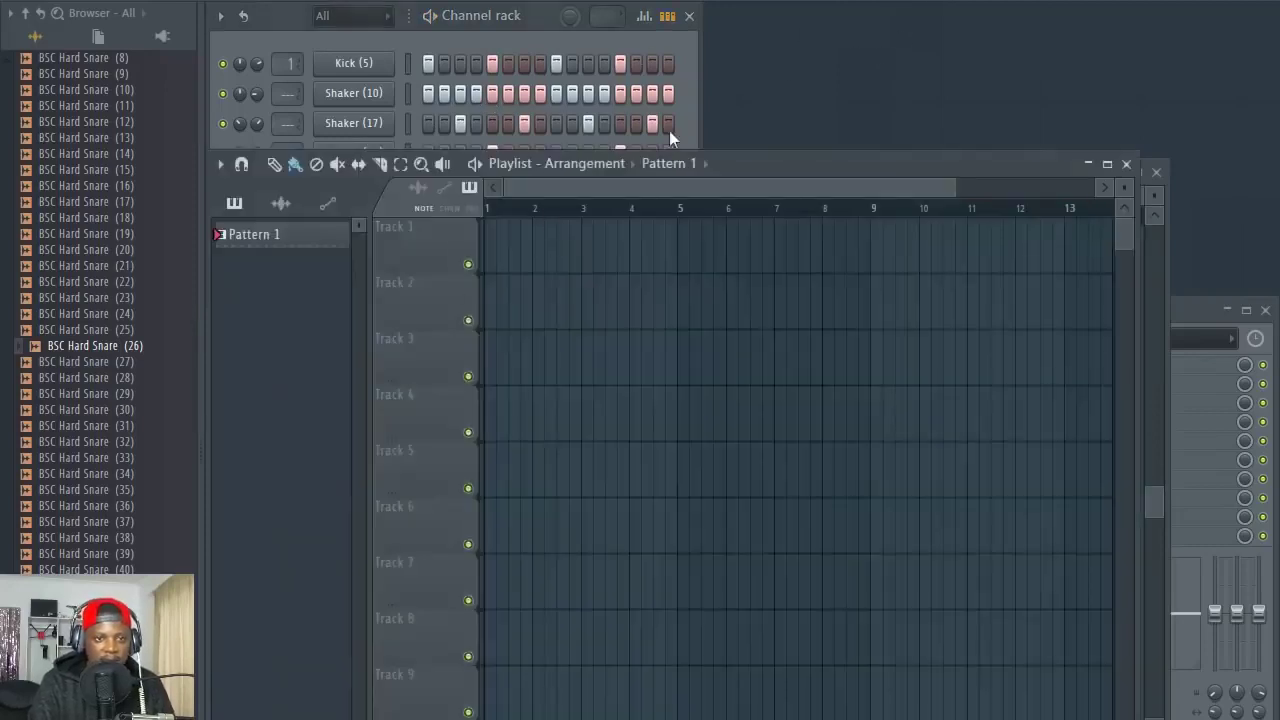
left_click_drag(758, 167, 841, 135)
left_click_drag(580, 224, 749, 226)
left_click(785, 5)
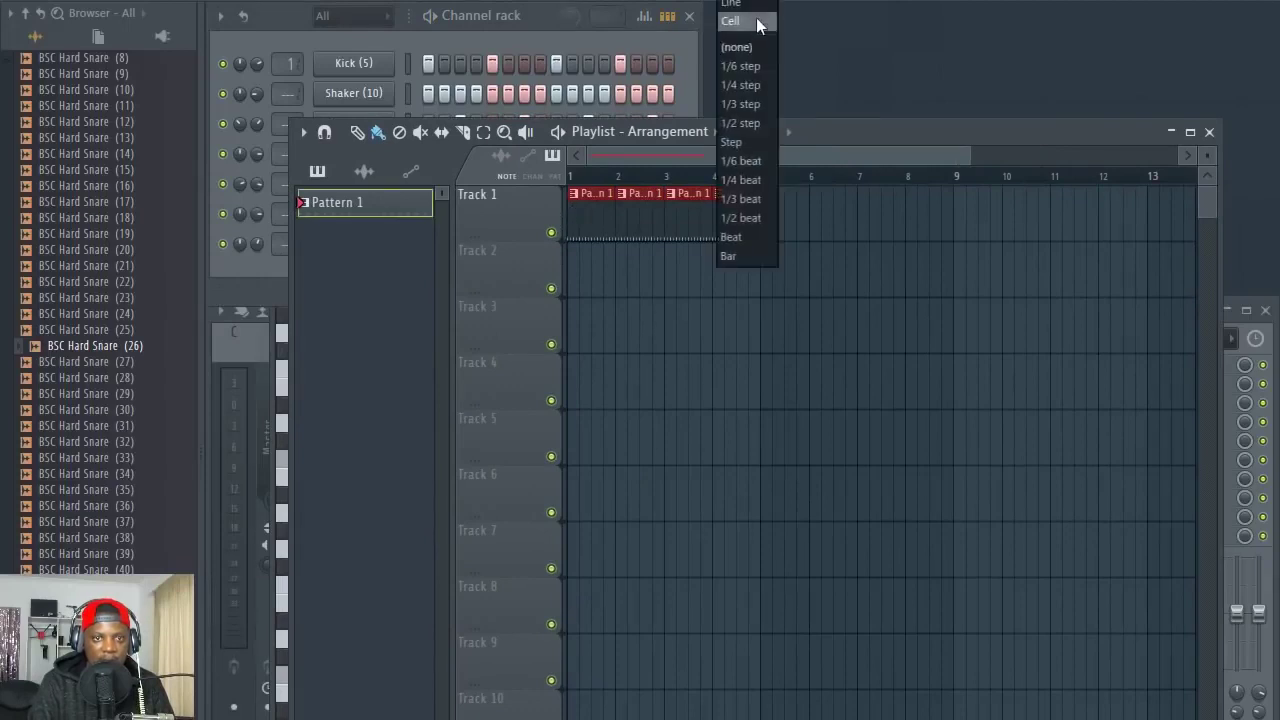
left_click(766, 20)
right_click(742, 222)
right_click(686, 219)
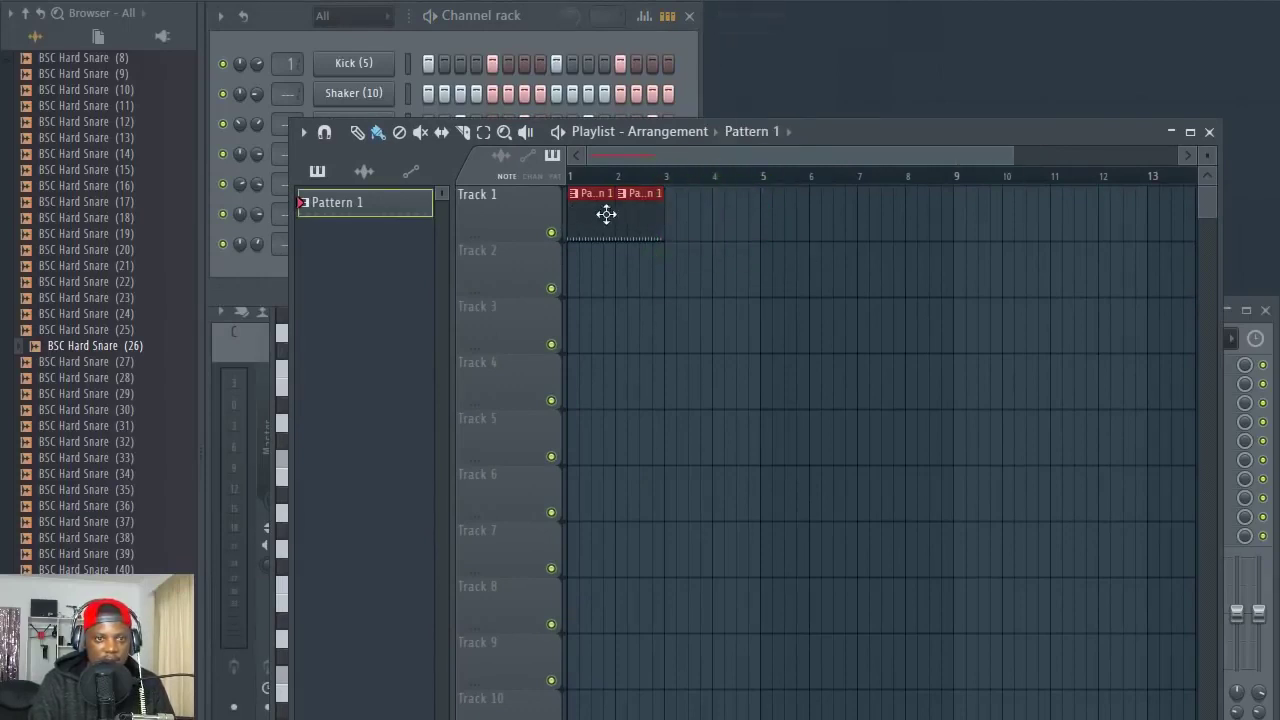
left_click_drag(680, 223, 731, 223)
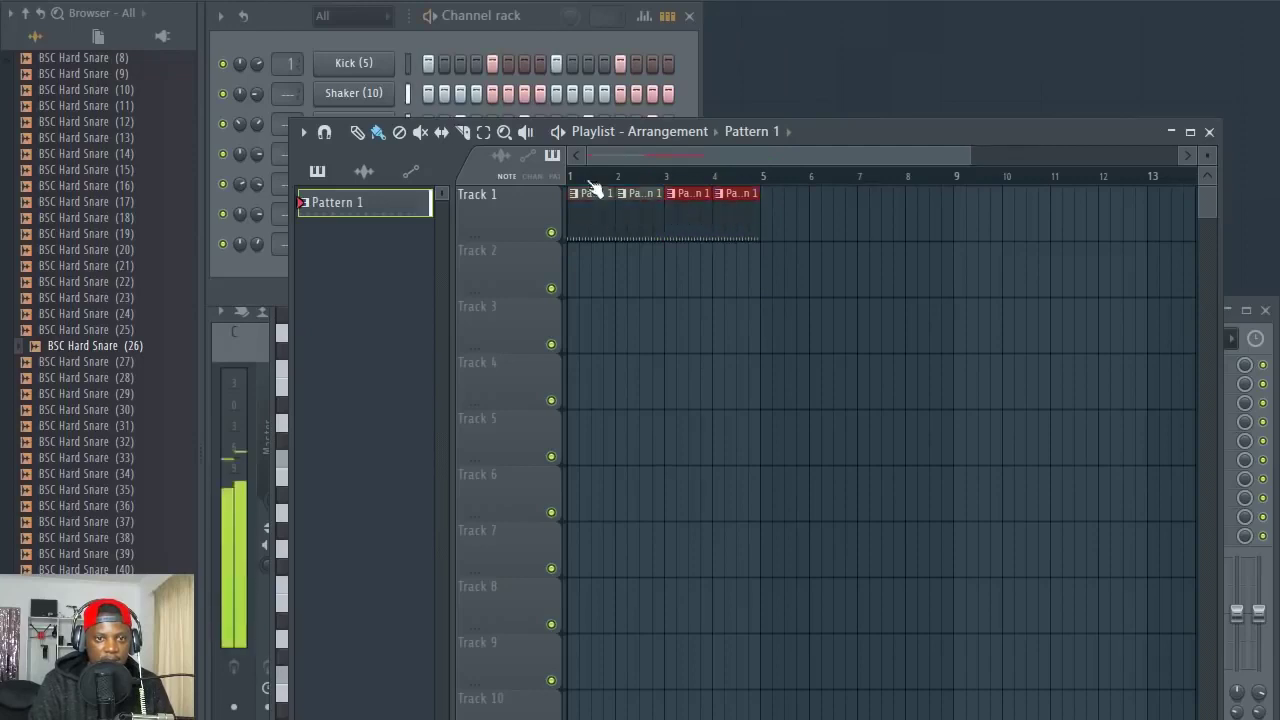
Bring the channel rack forward and preview the BSC Hard Snare (31) sample from the browser
left_click(540, 20)
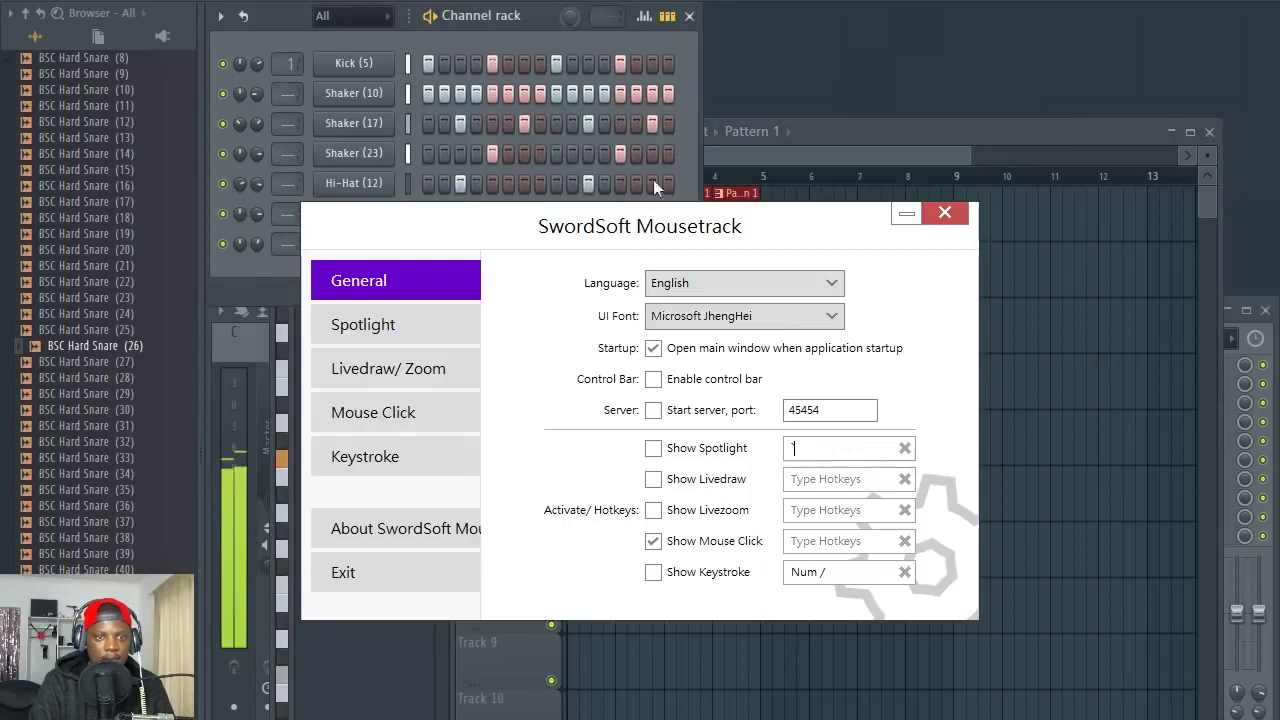
left_click_drag(774, 241, 2, 232)
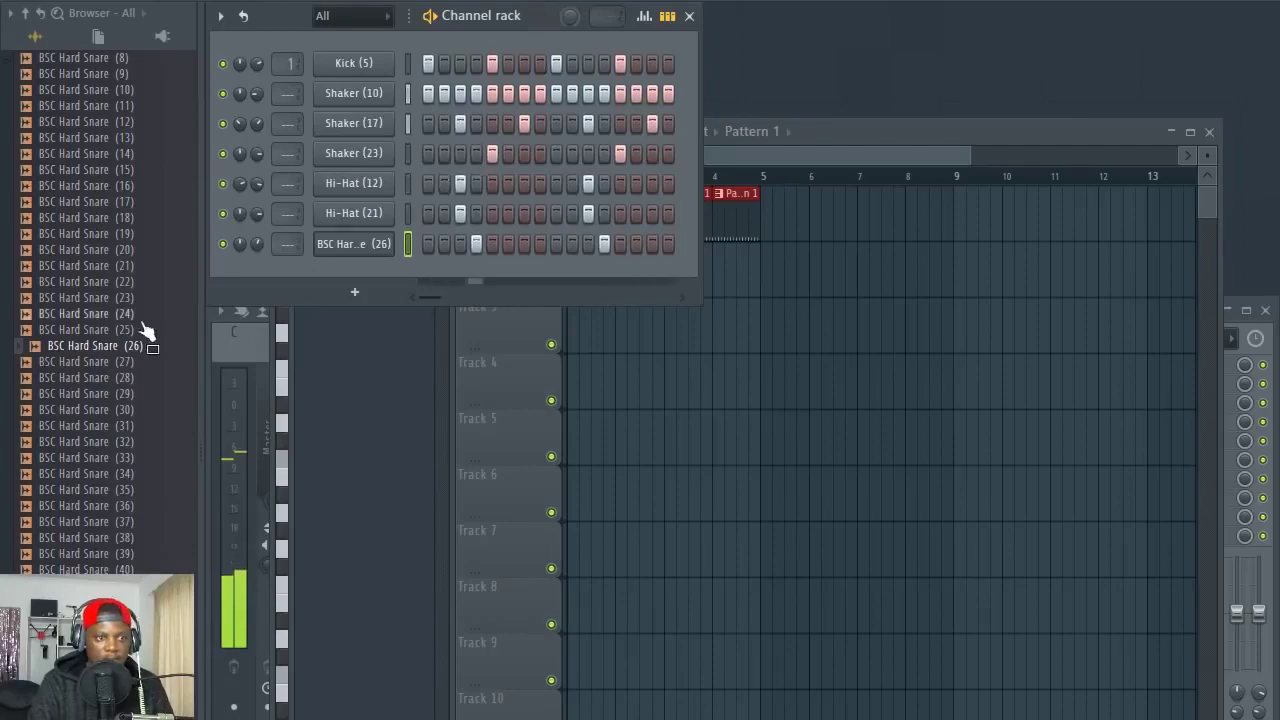
left_click(115, 428)
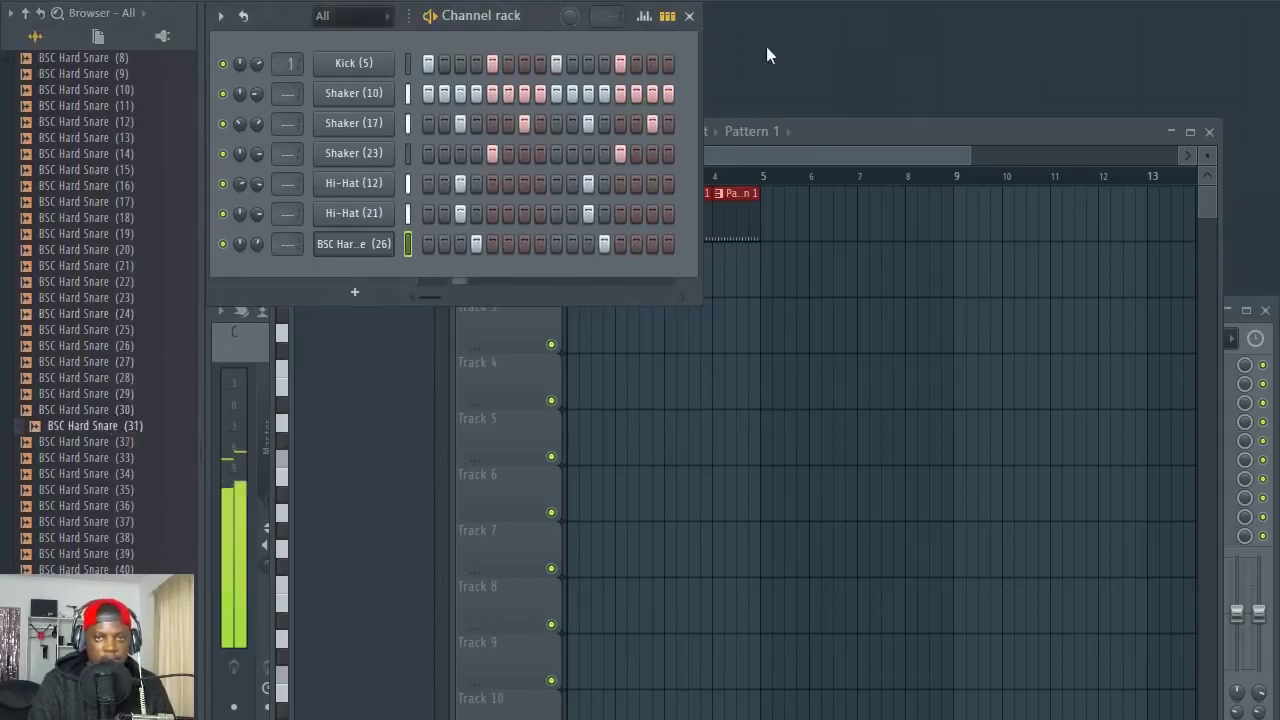
Move the playlist clear of the channel rack and add a ravity(S) instrument channel
left_click(899, 1)
left_click_drag(841, 138, 896, 201)
left_click(520, 26)
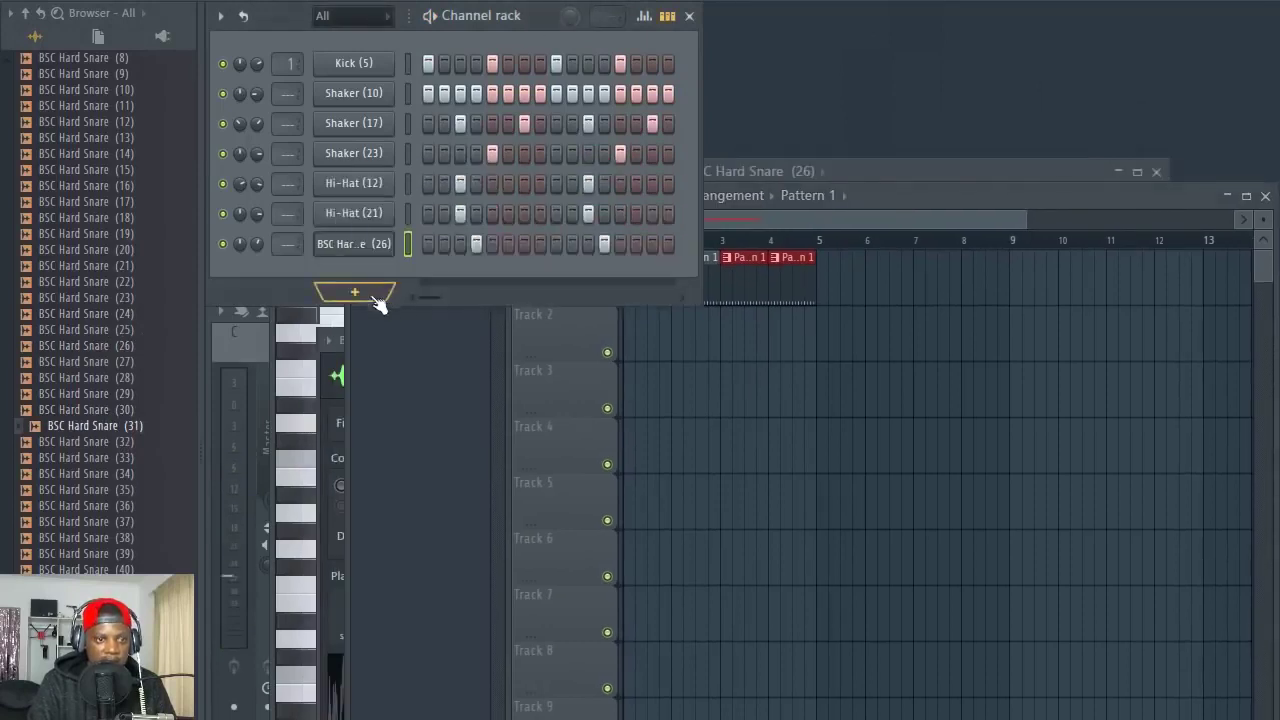
left_click(377, 300)
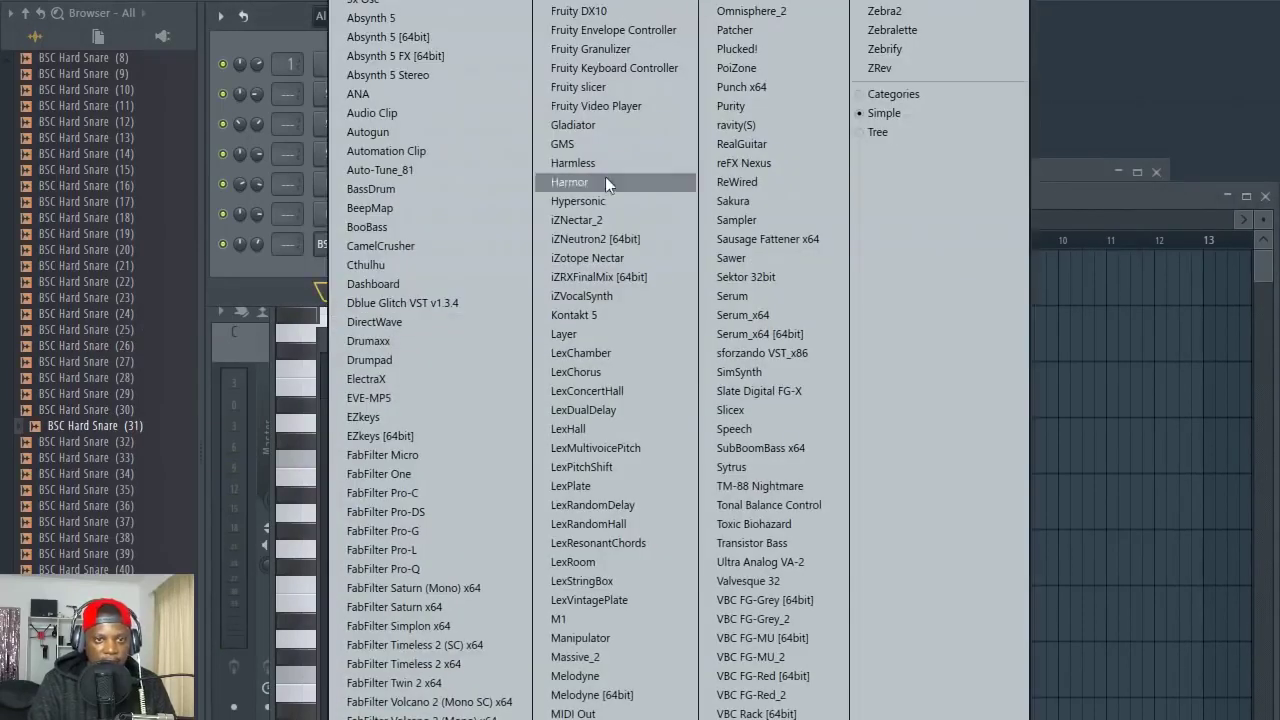
left_click(748, 128)
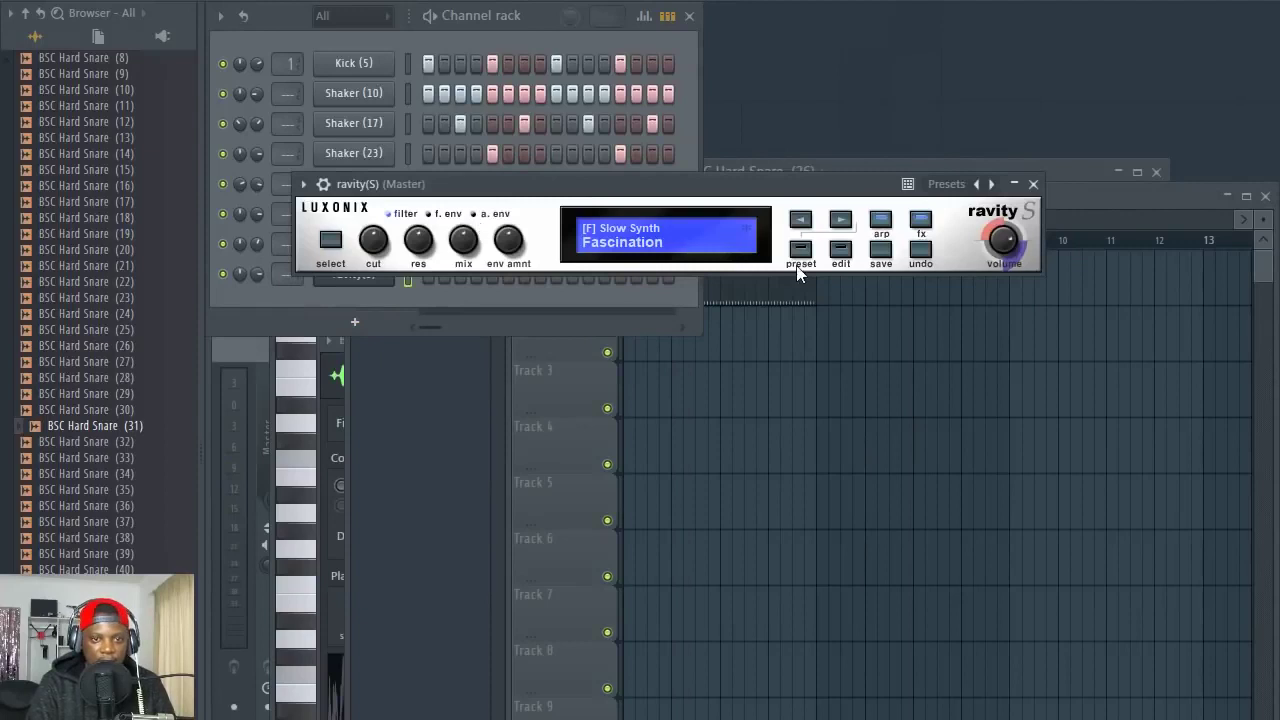
Load the Basic Sine Pad preset from the factory Slow Synth bank in ravity(S)
left_click(800, 250)
left_click_drag(768, 190, 752, 164)
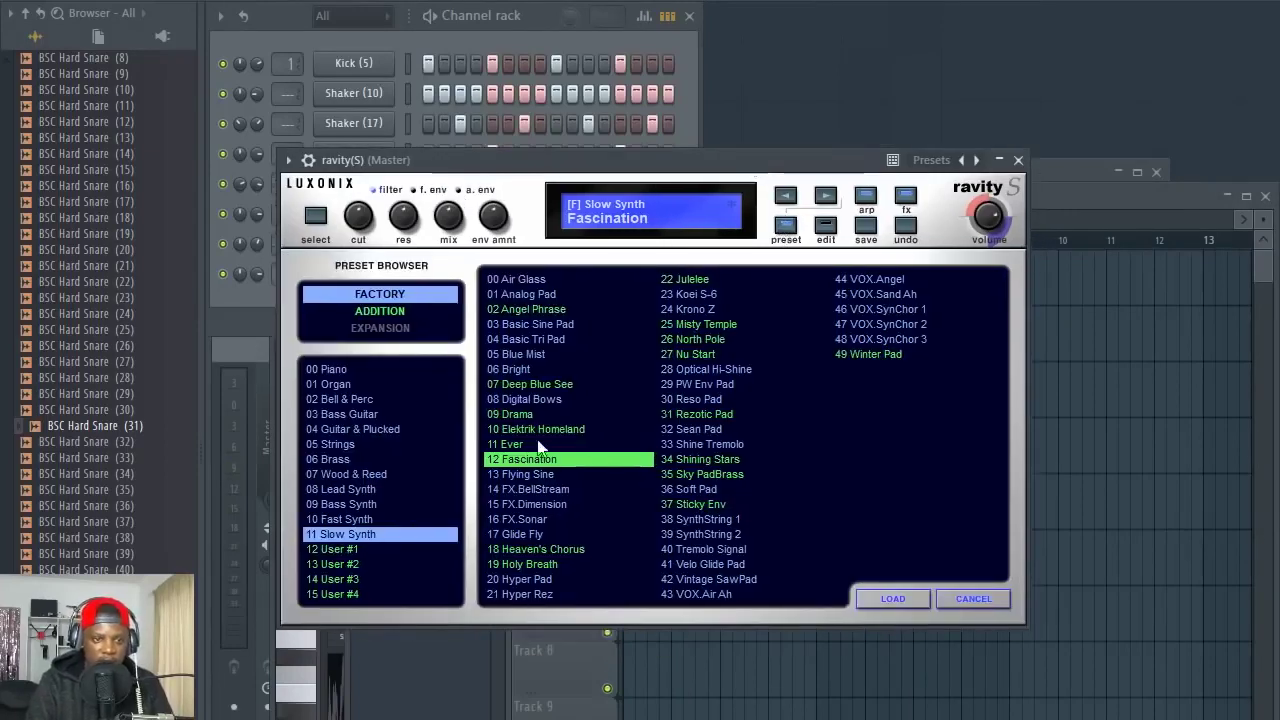
left_click(529, 414)
double_click(531, 324)
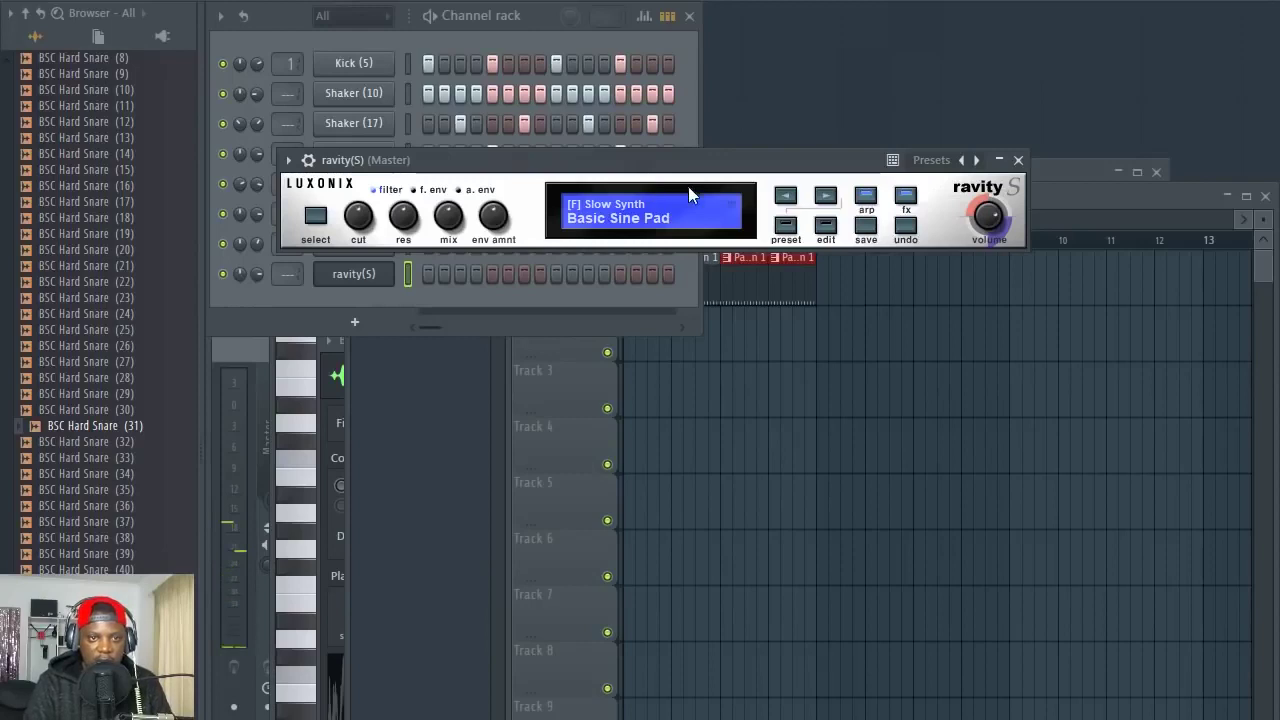
Reopen the ravity(S) preset browser and reposition the plugin window
left_click_drag(697, 176, 796, 298)
left_click(801, 236)
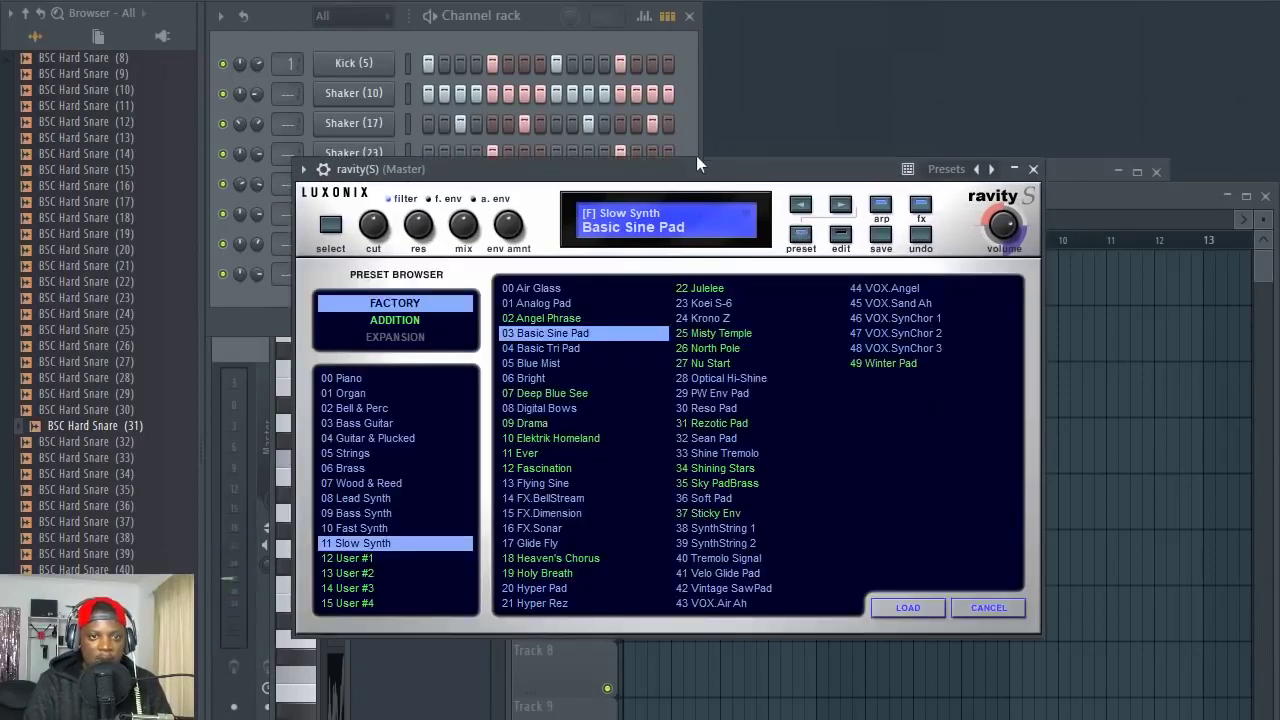
left_click_drag(678, 179, 728, 225)
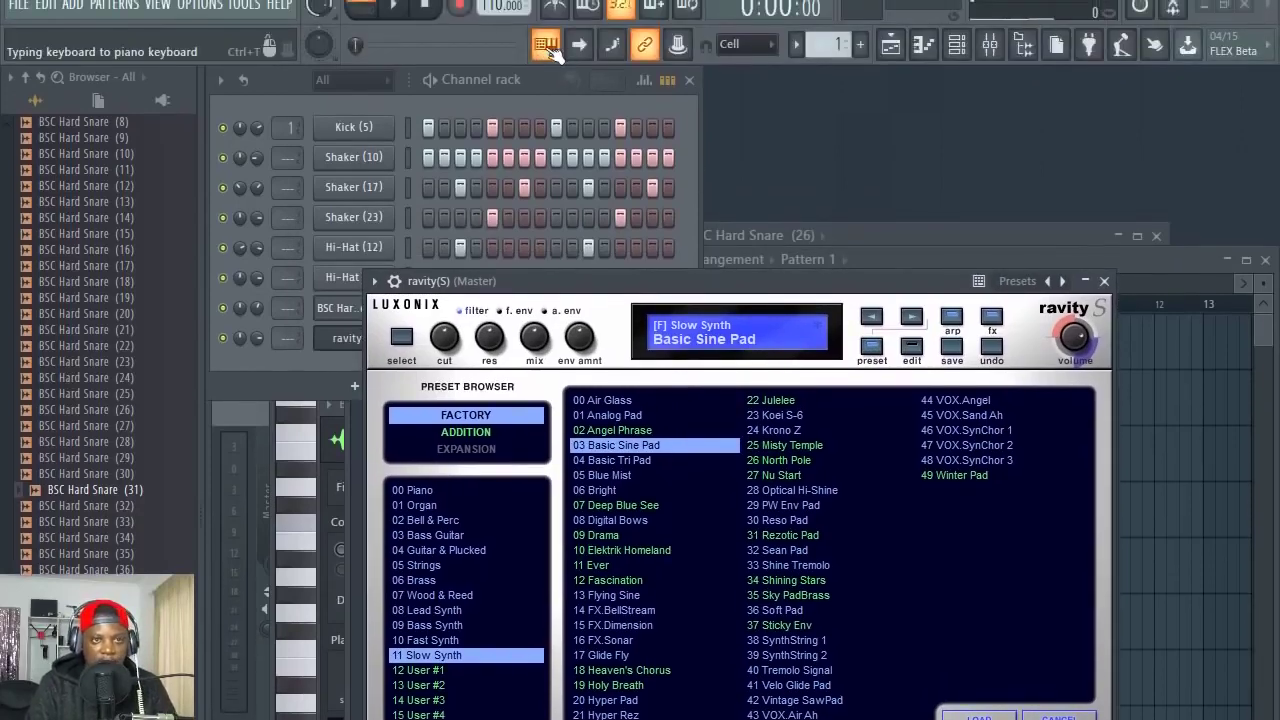
Set the typing keyboard's base note to C3 and its layout to Minor Natural Chordmap
right_click(549, 48)
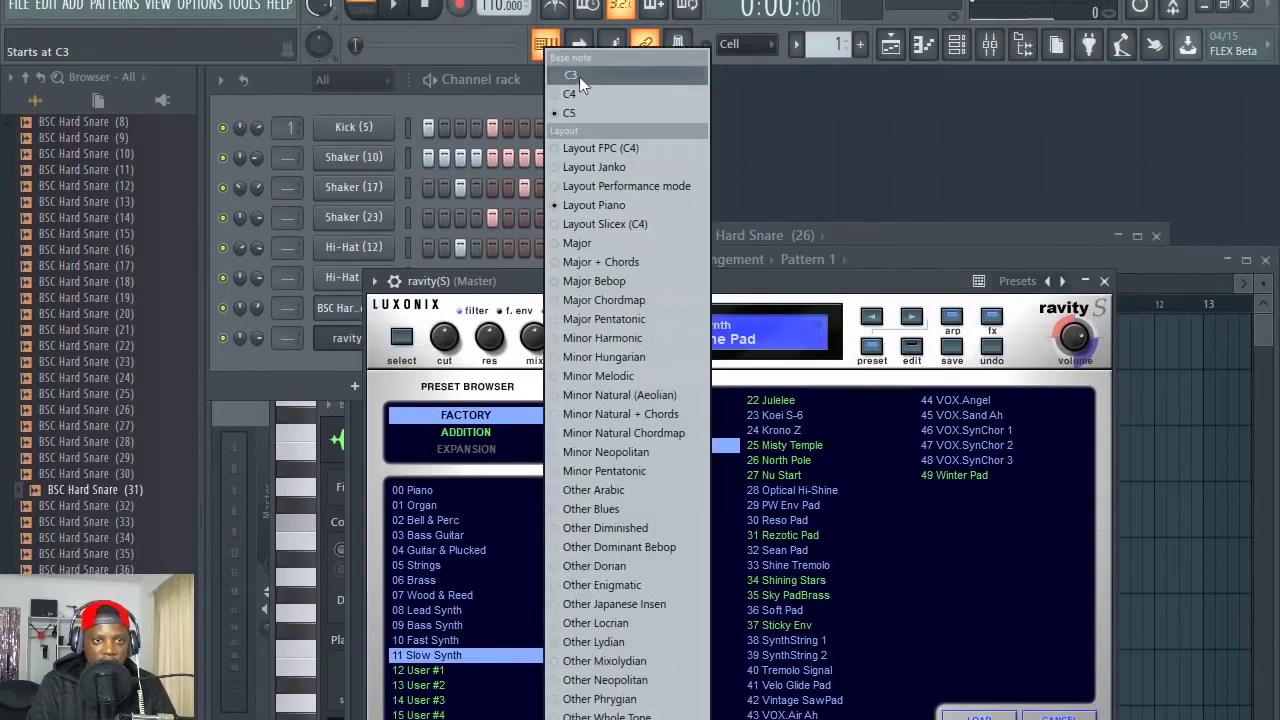
left_click(579, 76)
right_click(551, 47)
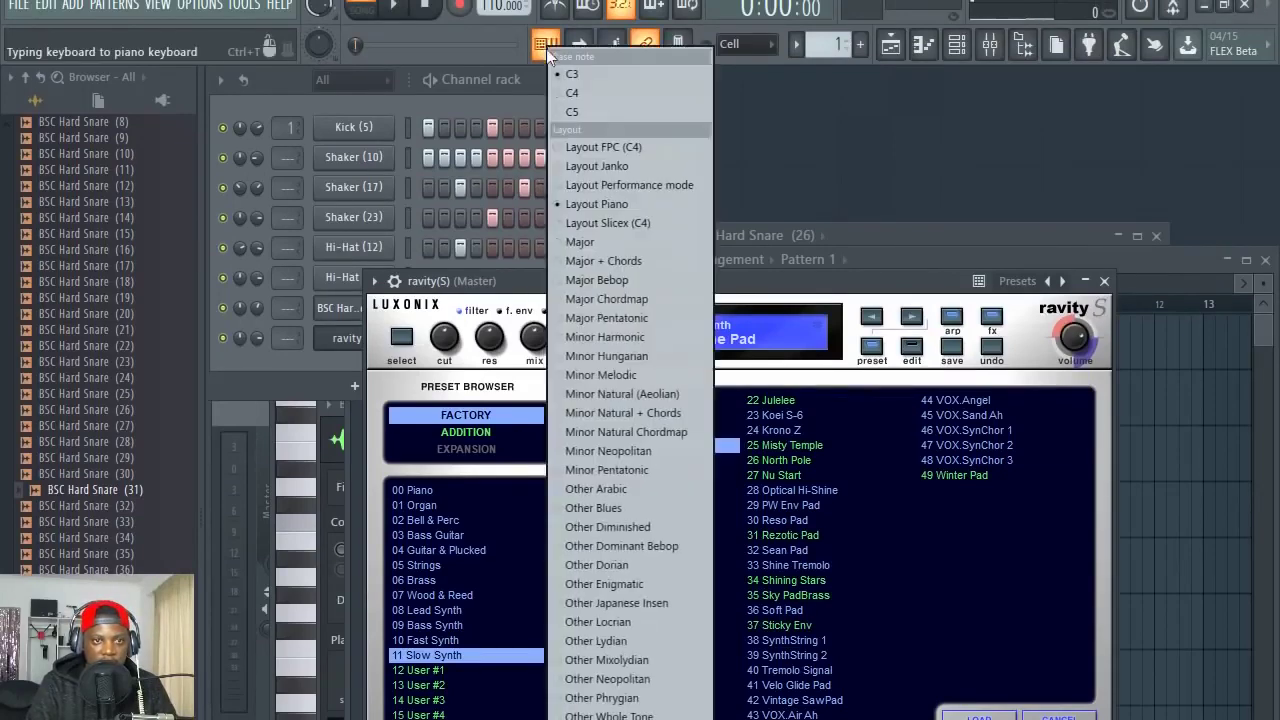
left_click(627, 434)
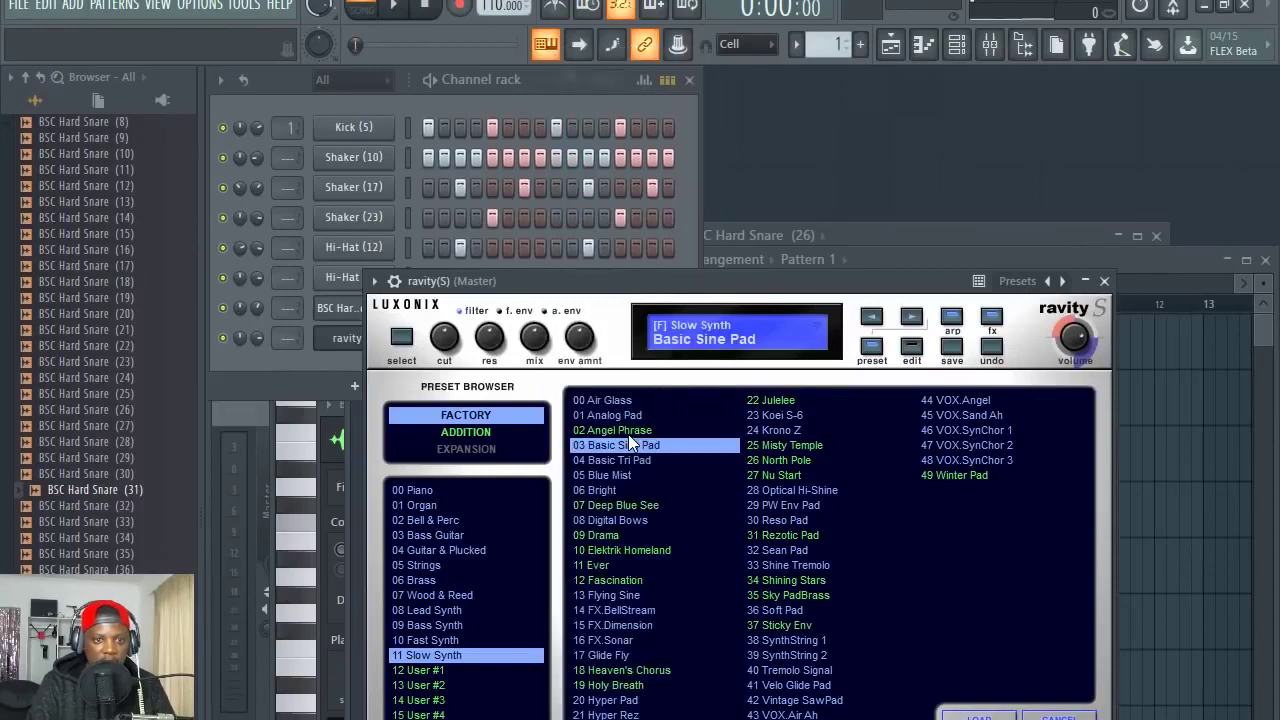
Close the ravity(S) window, switch the typing keyboard's layout to Minor Natural Chordmap and play a test chord
key("Escape")
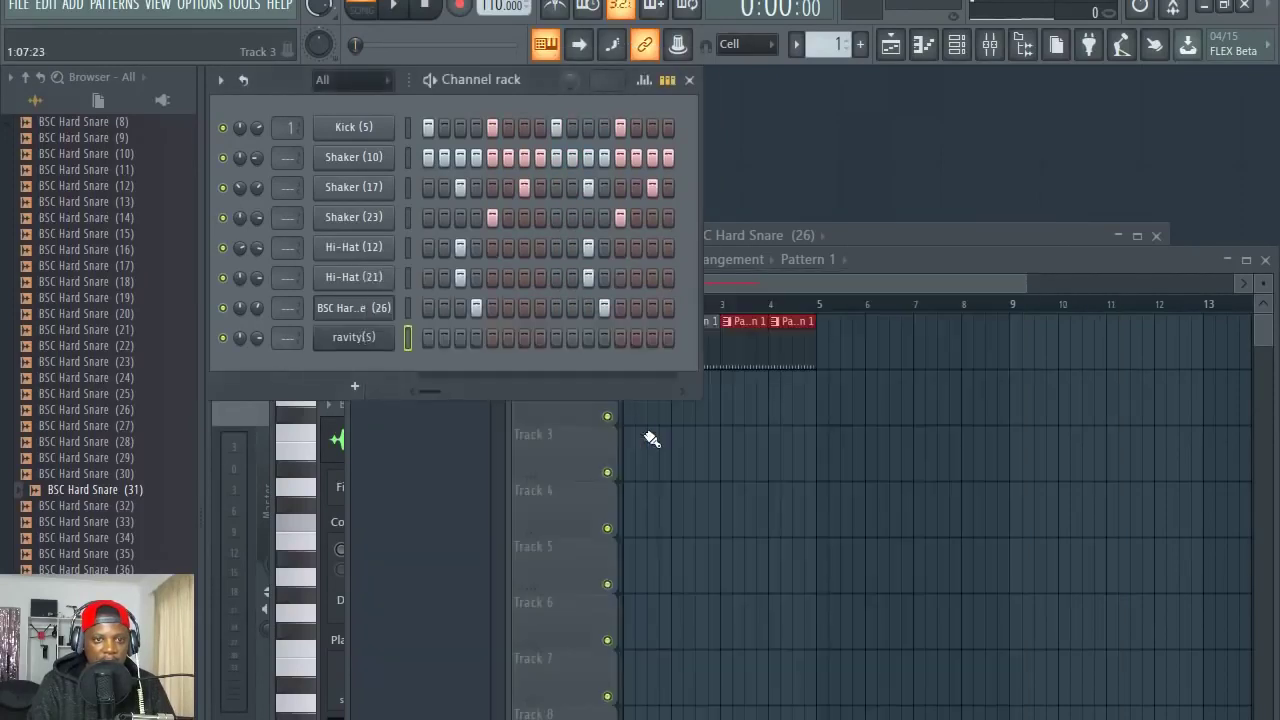
right_click(549, 46)
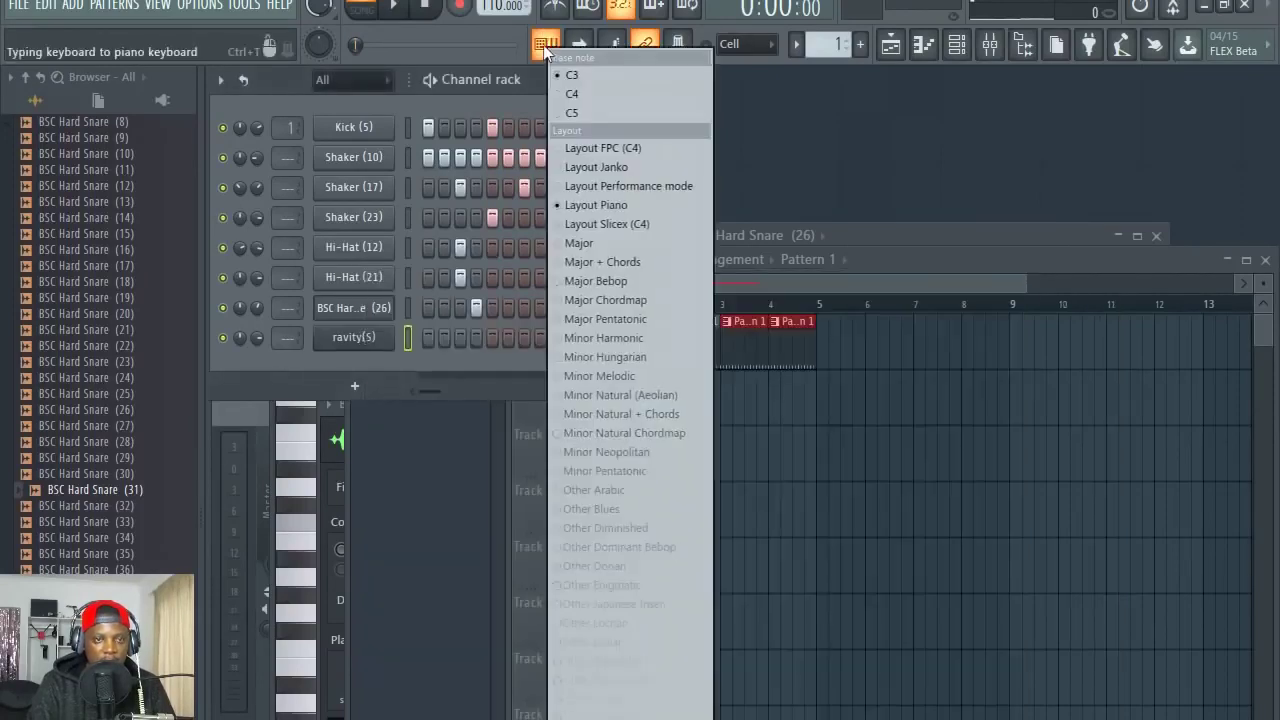
left_click(634, 433)
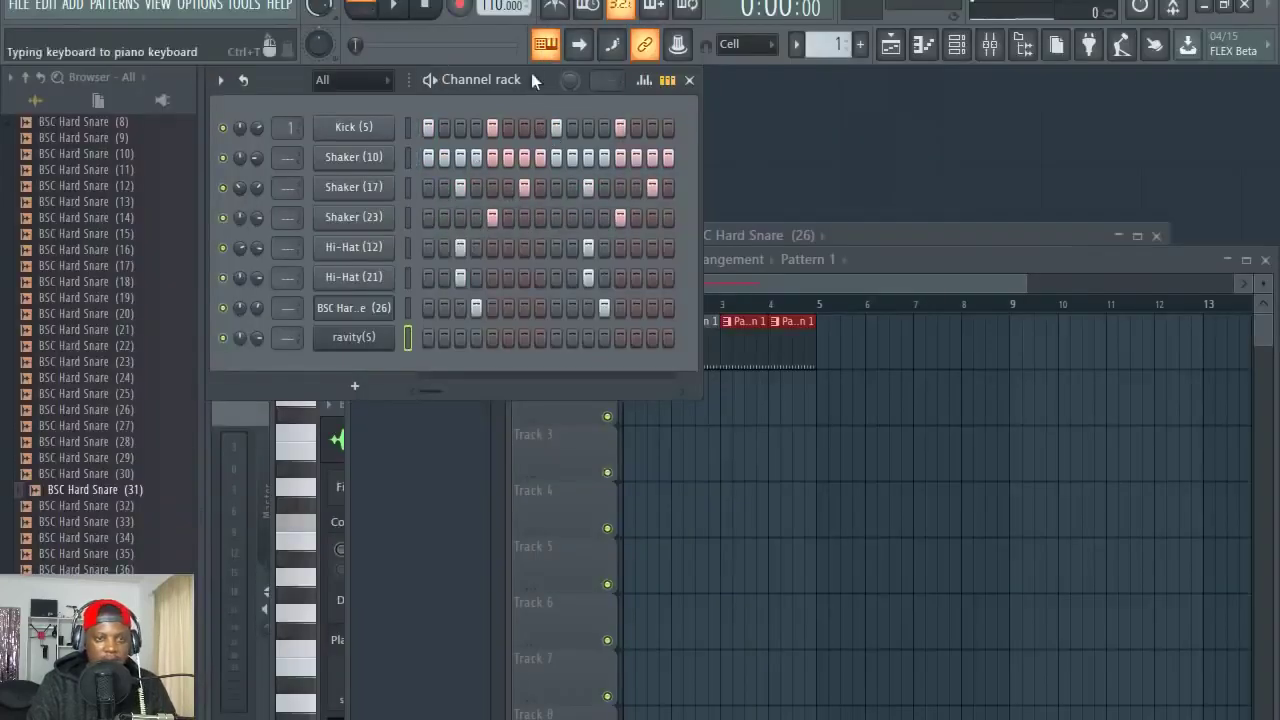
key("z")
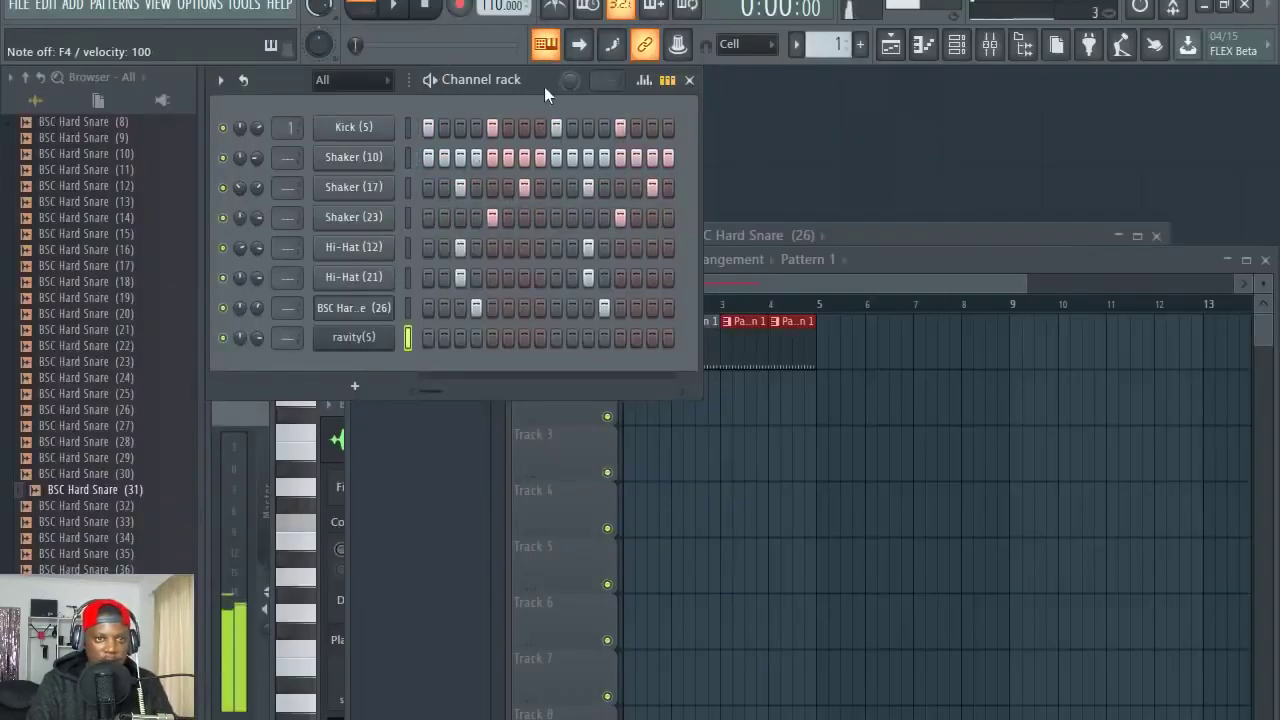
On ravity(S)'s edit page, lower the amp attack and decay and the filter envelope's decay and sustain, and raise the master volume to 127
left_click(372, 345)
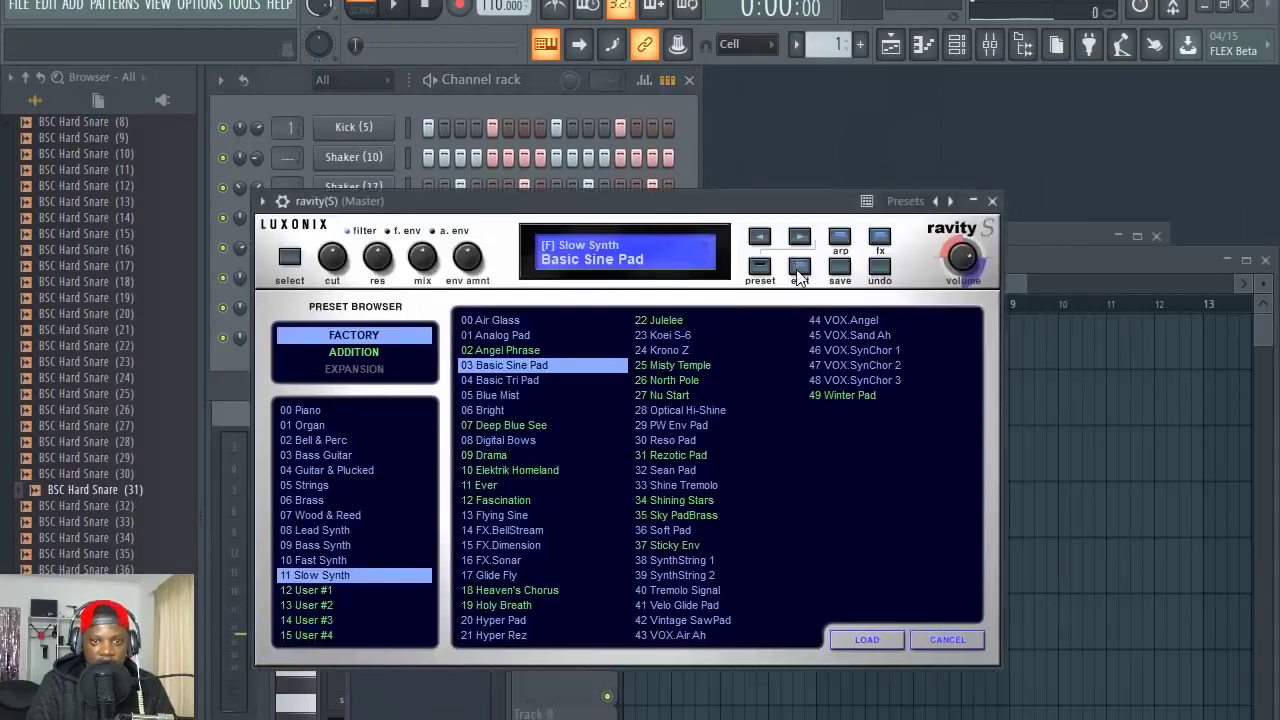
left_click(800, 266)
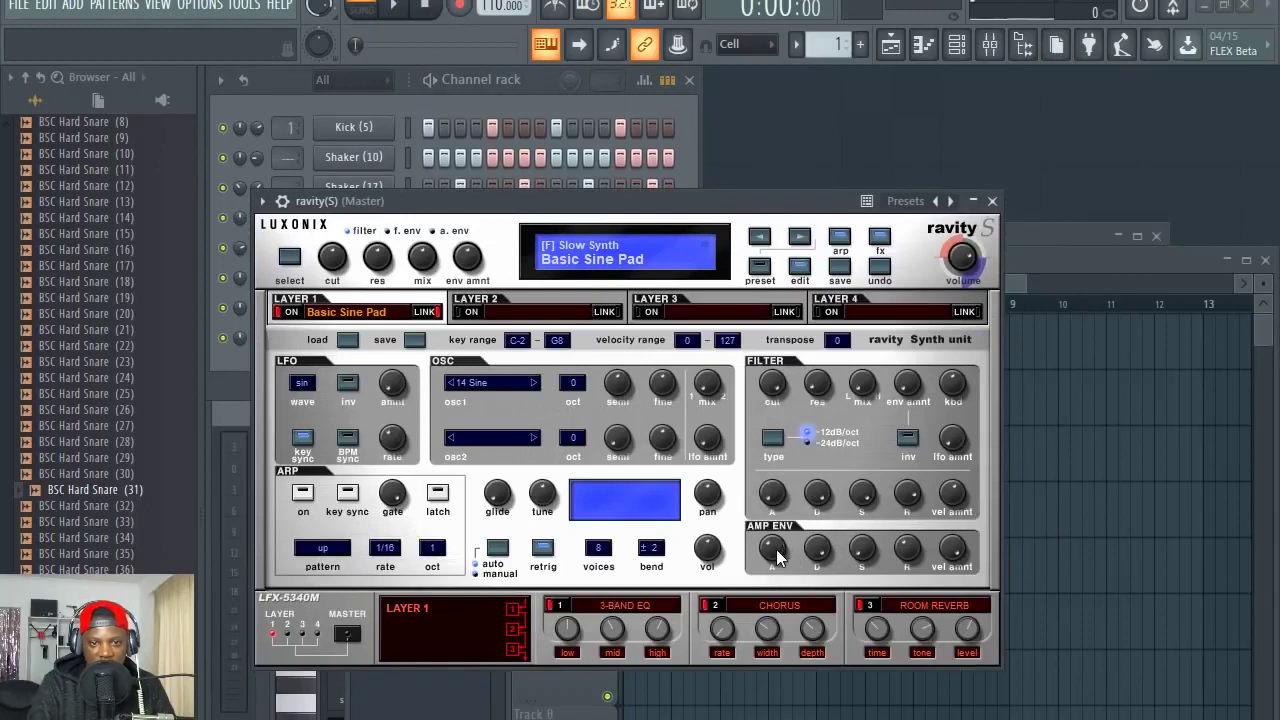
left_click_drag(777, 557, 783, 703)
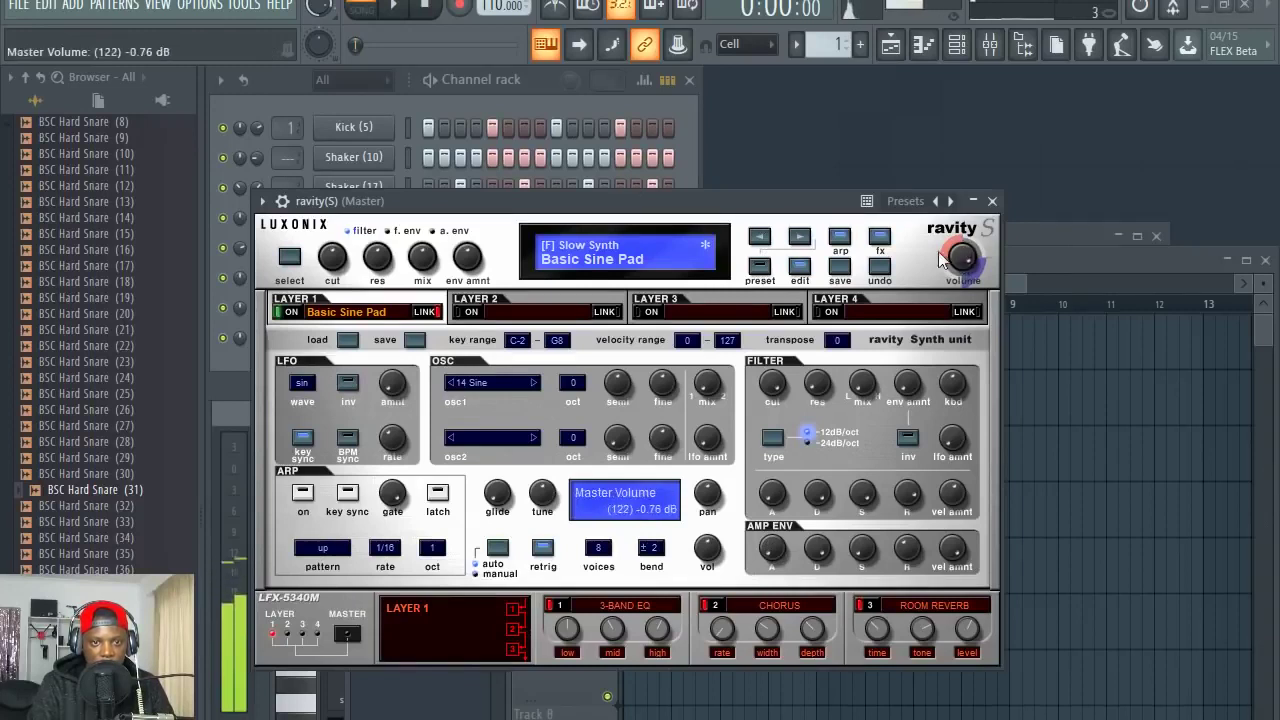
left_click_drag(821, 552, 822, 635)
left_click_drag(823, 501, 823, 587)
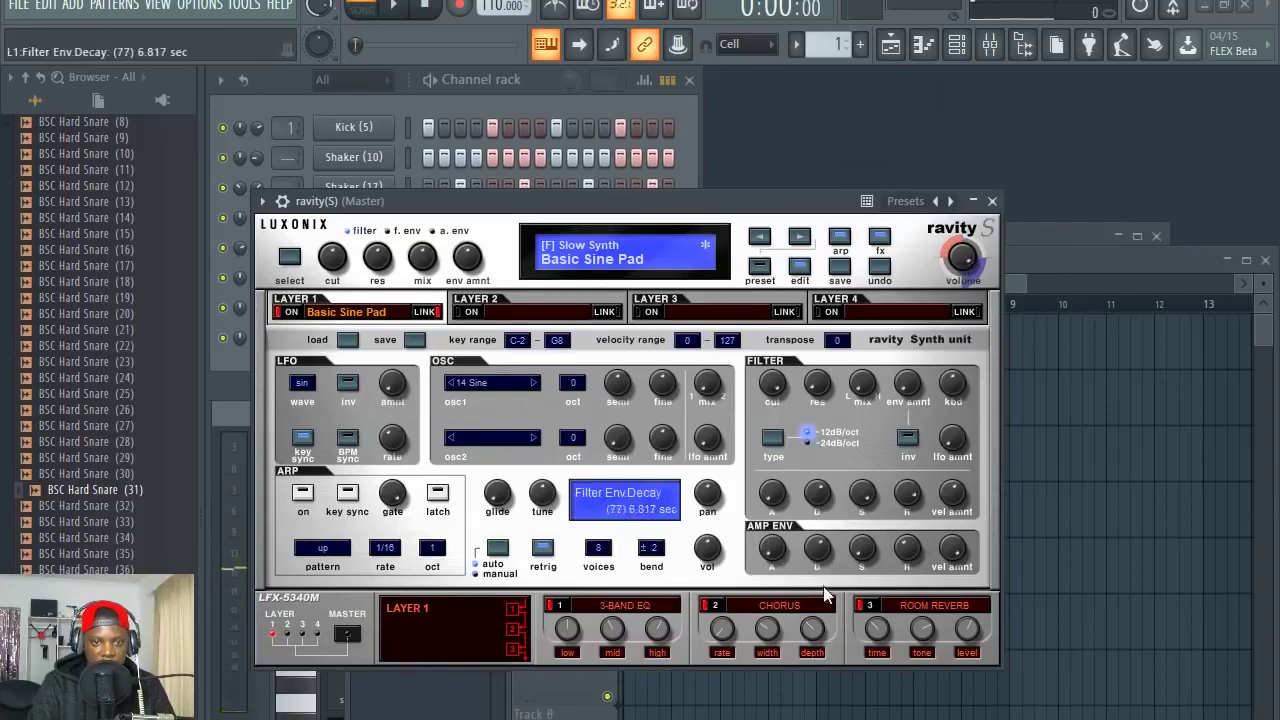
left_click_drag(868, 500, 868, 577)
Check the output levels in the ESI ESP1010e mixer, then return to FL Studio and audition ravity(S) chords with the edited sound
left_click(548, 84)
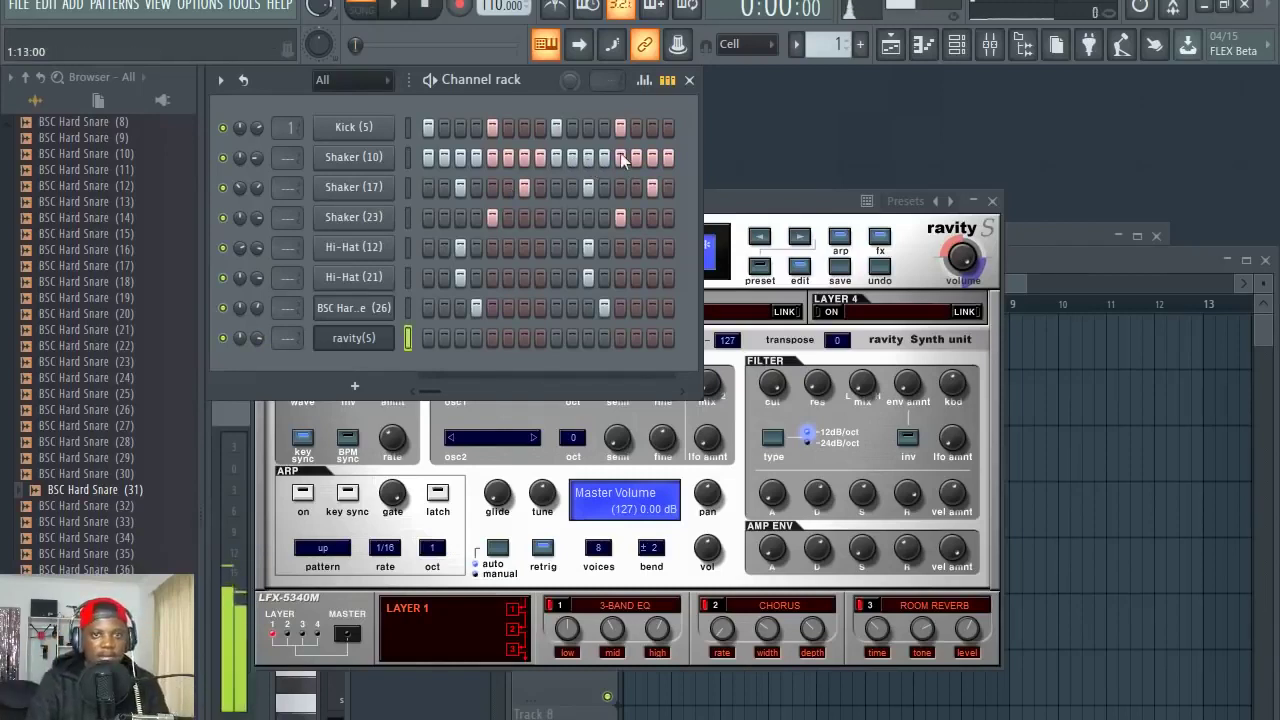
left_click(582, 718)
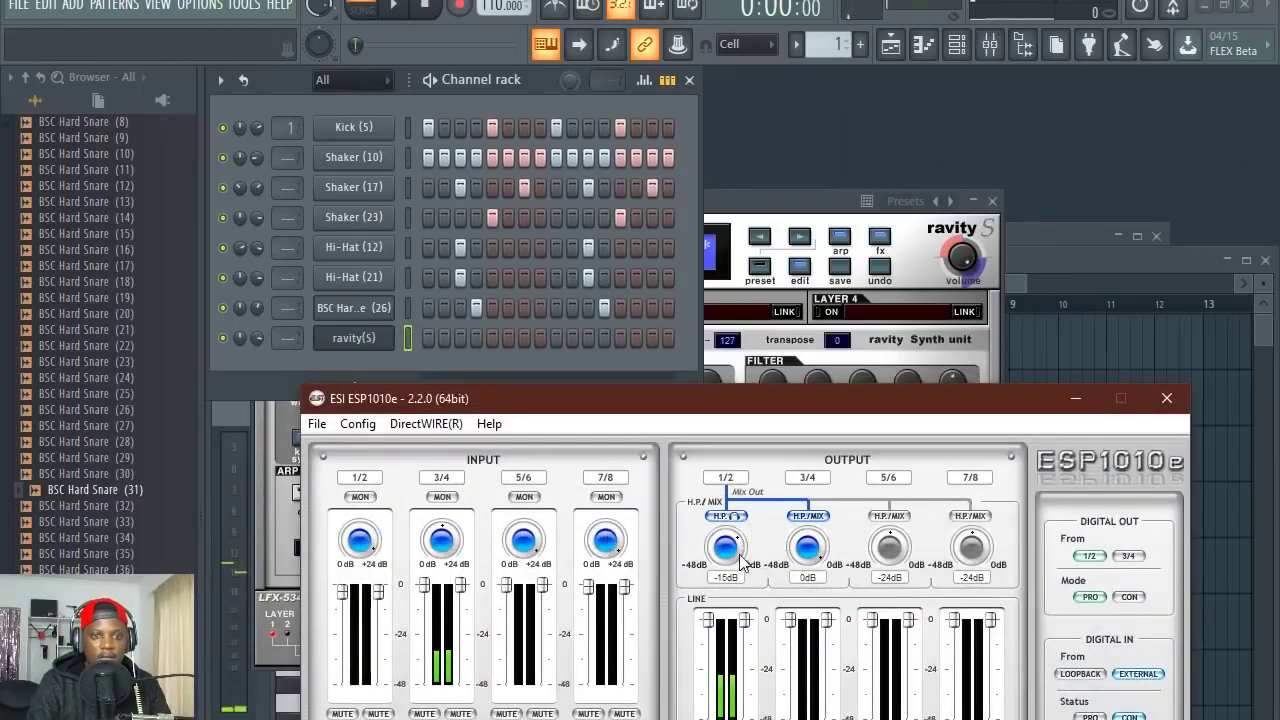
left_click(534, 89)
key("h")
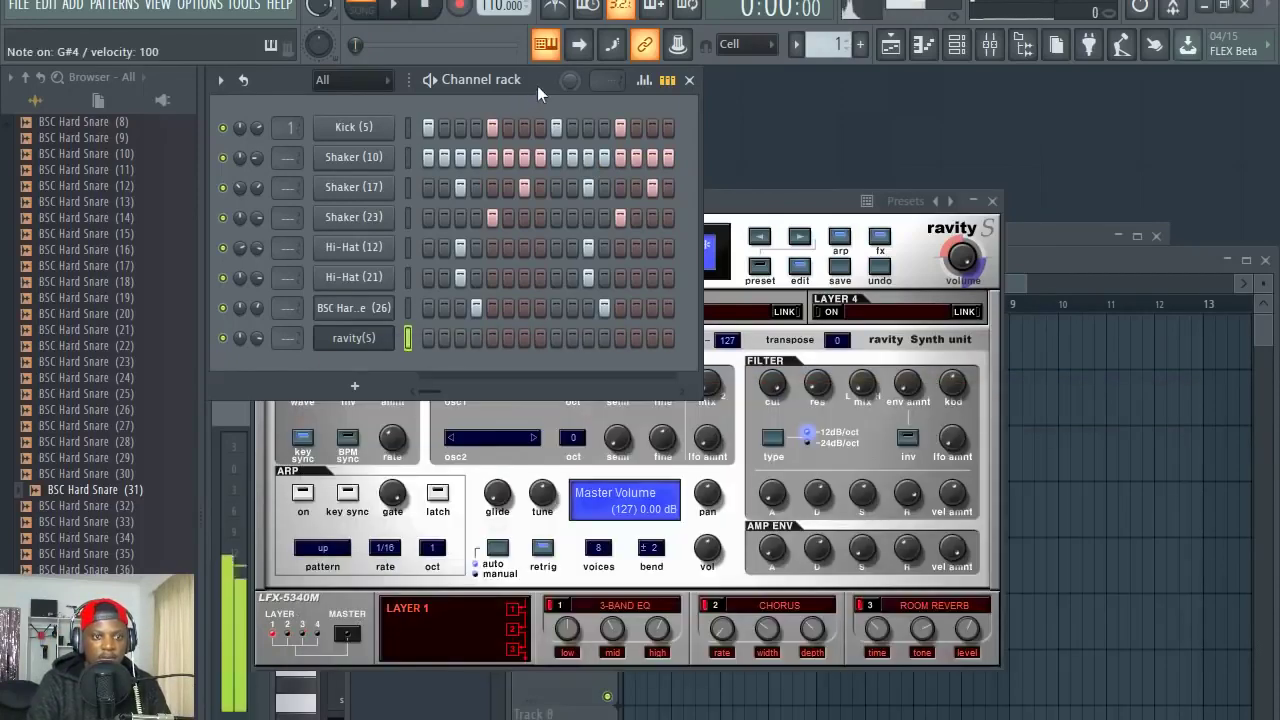
left_click(776, 214)
key("h")
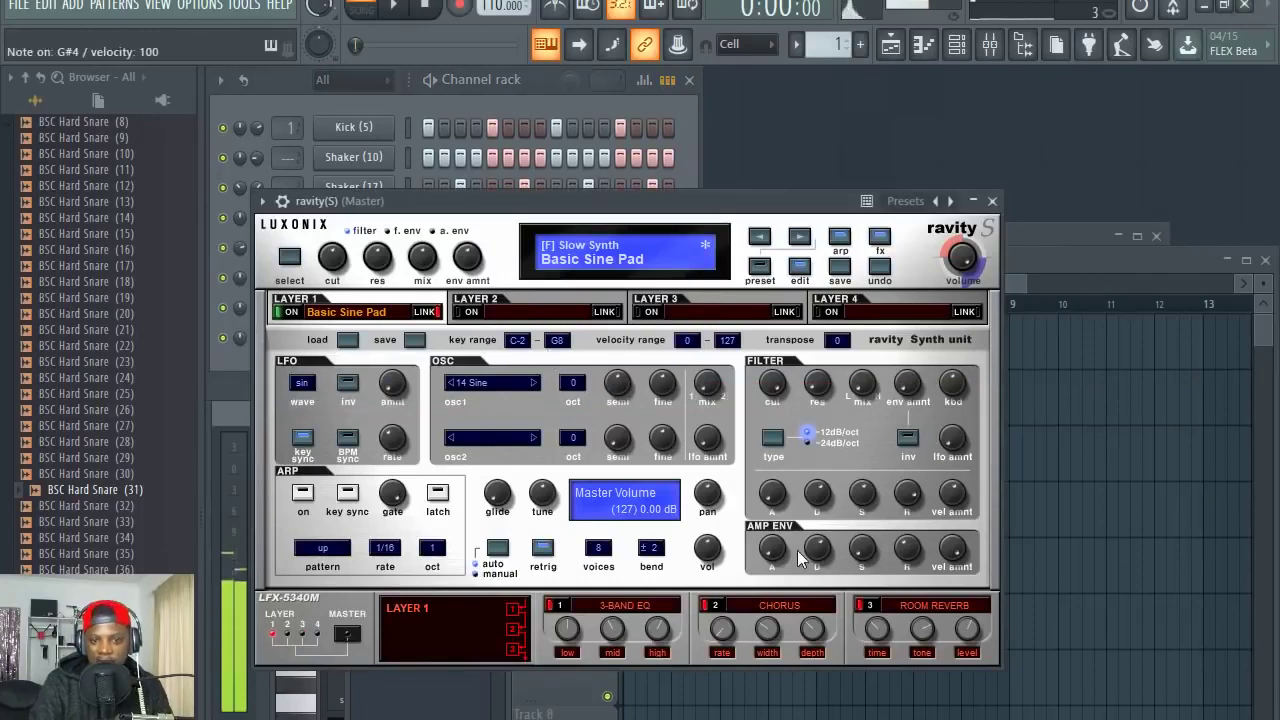
left_click(544, 88)
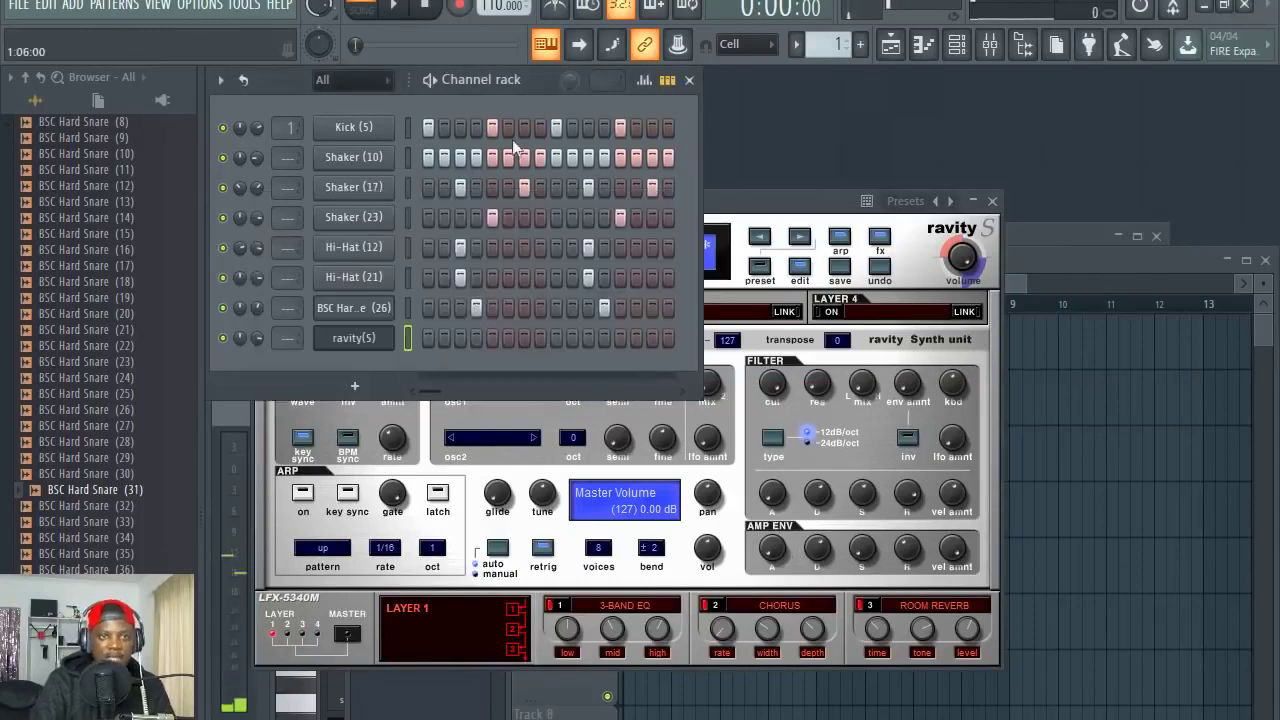
View the playlist, then play the beat while trying ravity(S) chords over it and stop playback
left_click(890, 44)
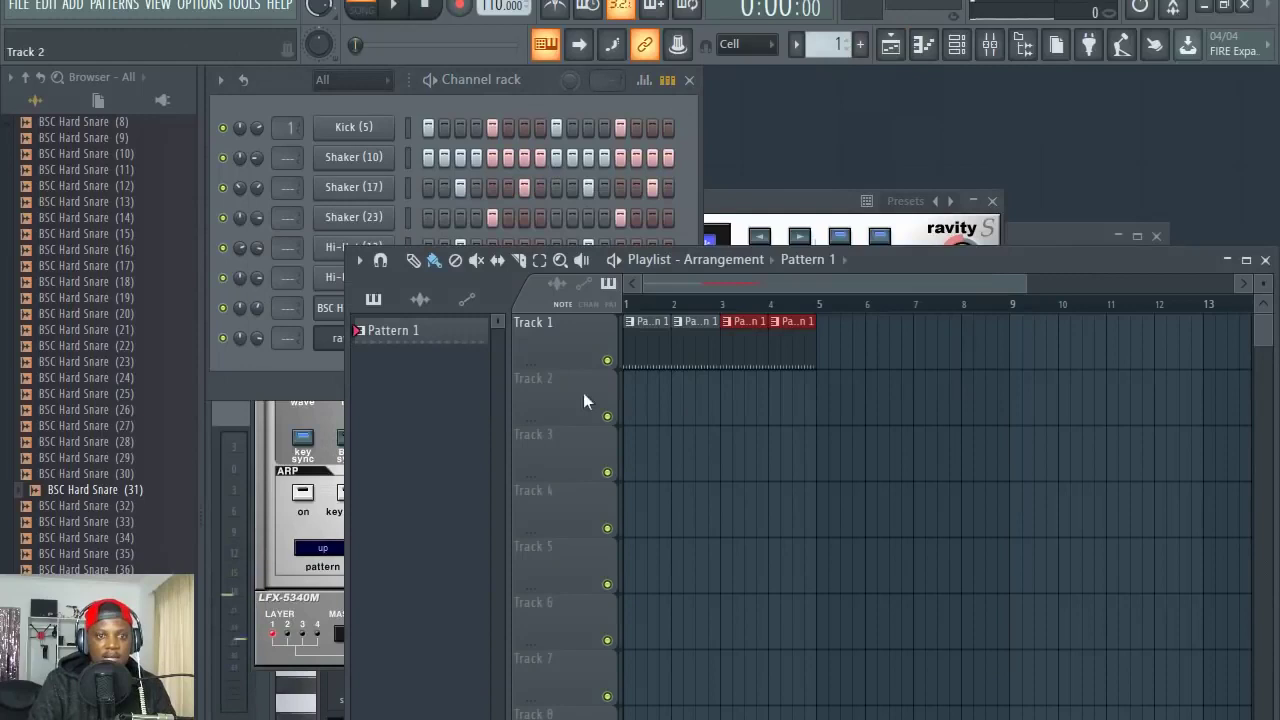
left_click(552, 79)
key("space")
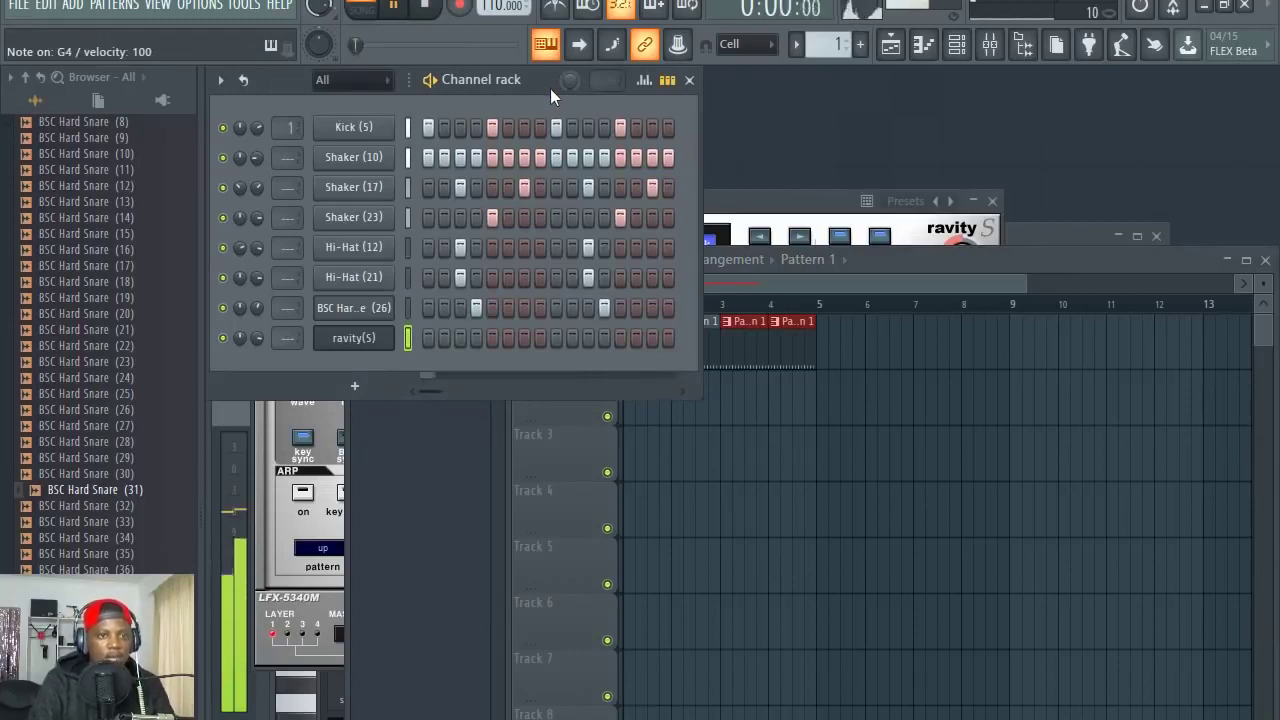
key("space")
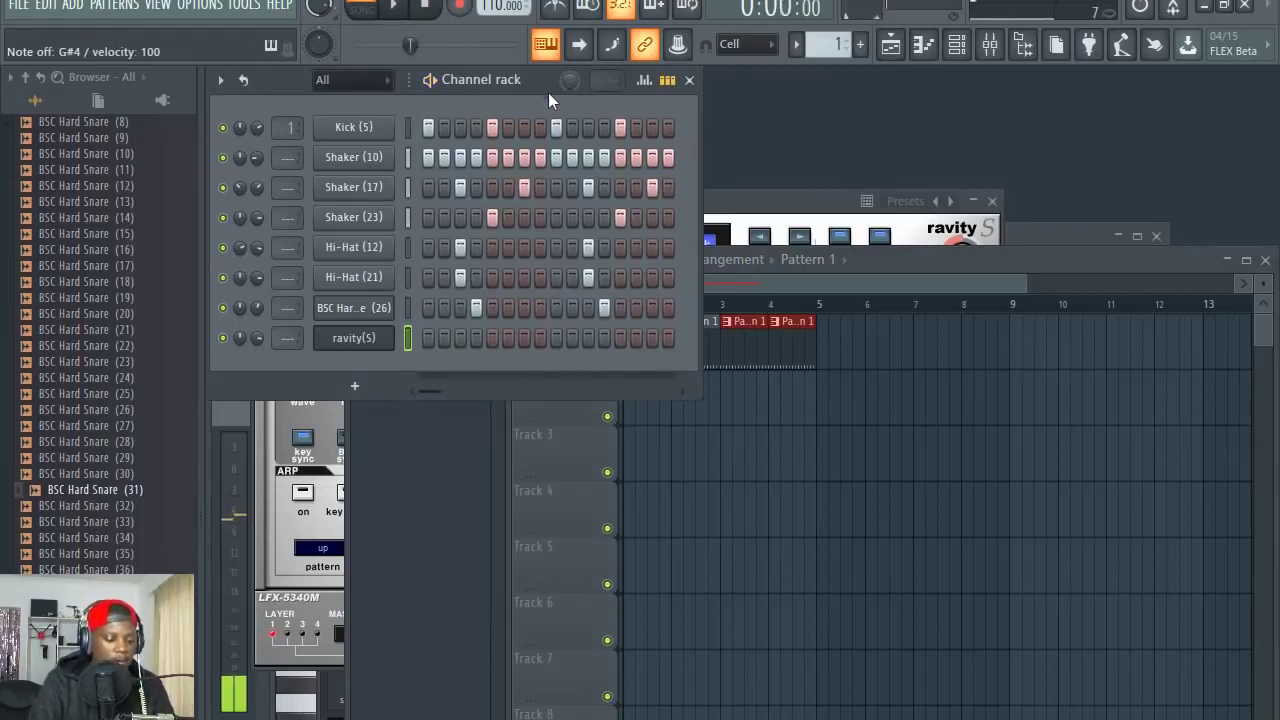
Rehearse a ravity(S) chord progression on the typing keyboard with the beat stopped
key("b")
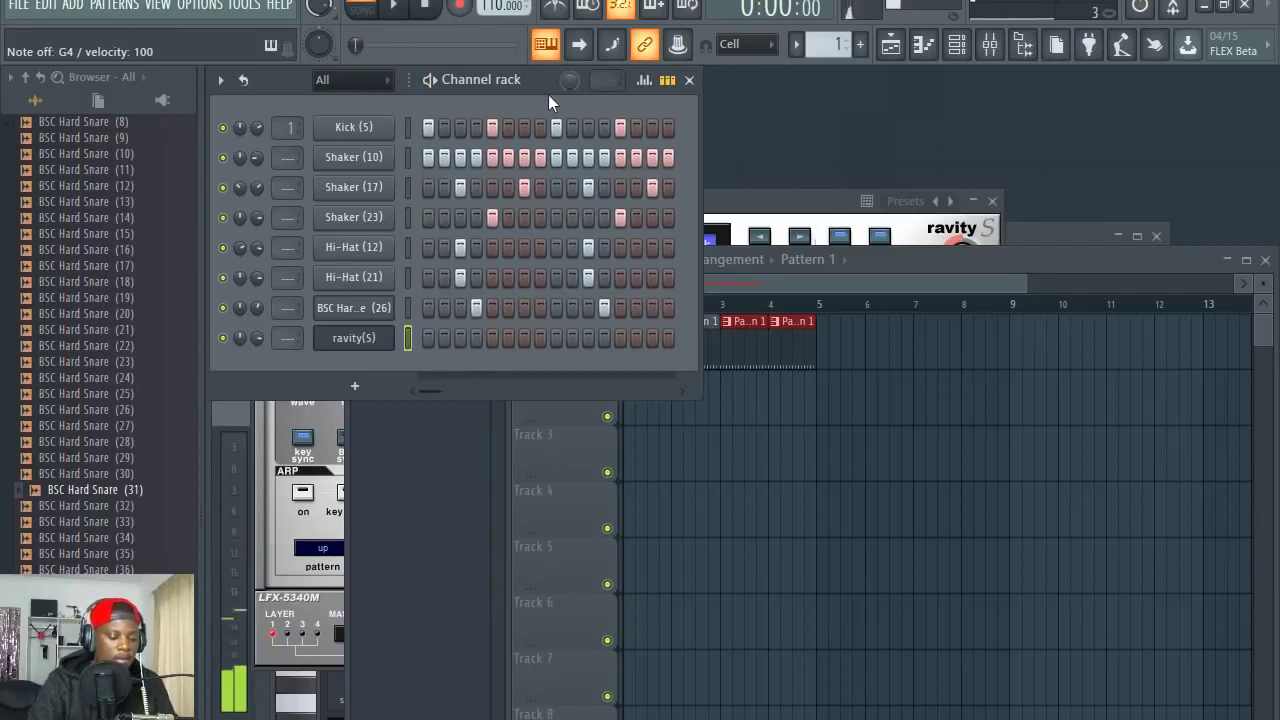
key("h")
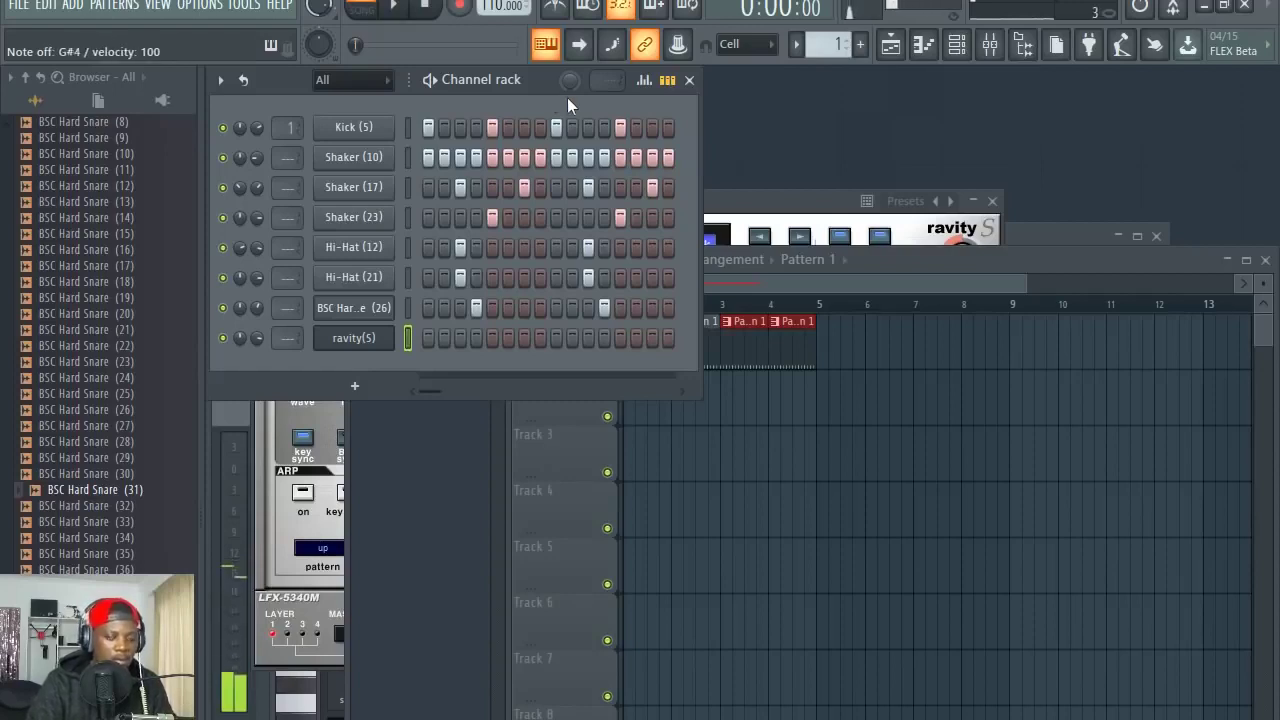
key("h")
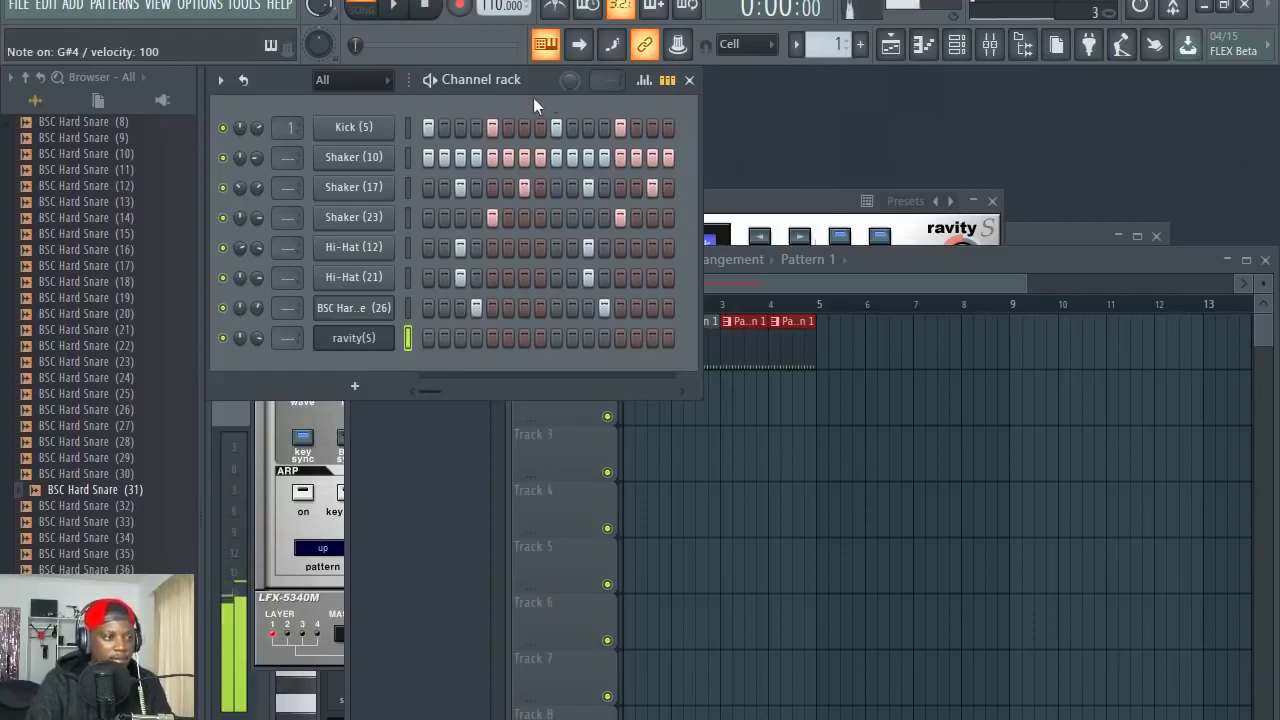
key("v")
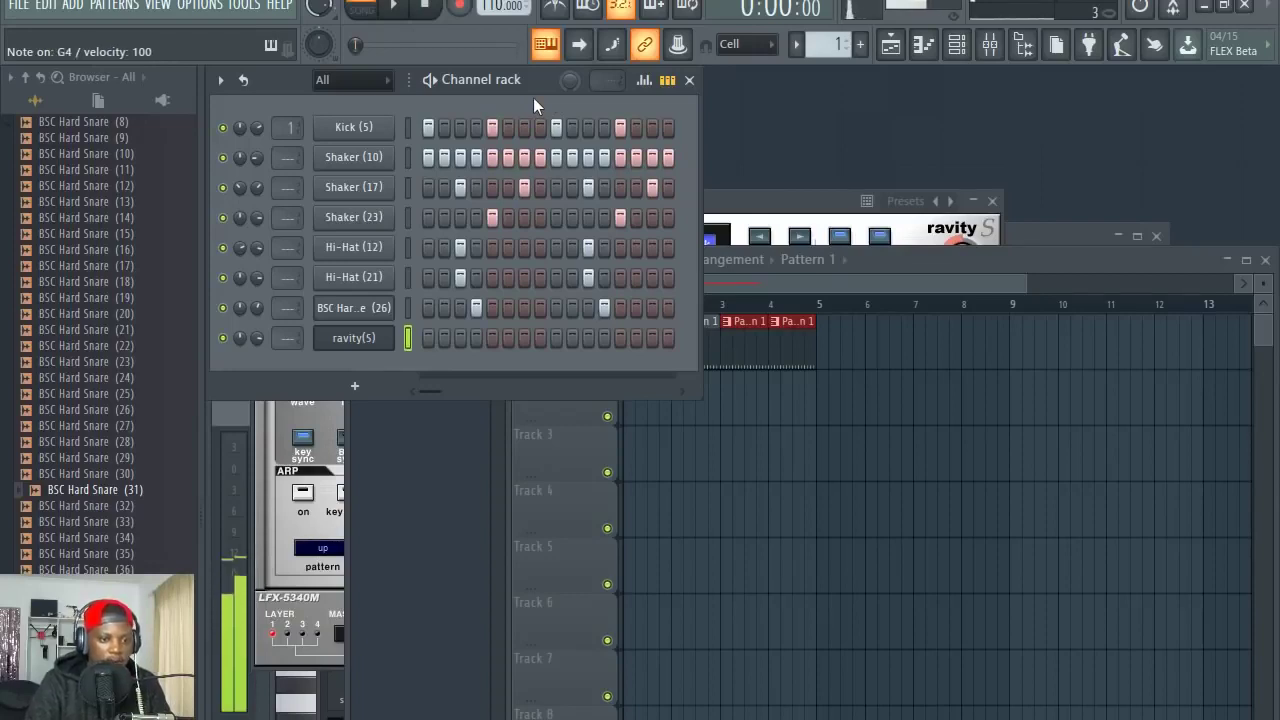
key("d")
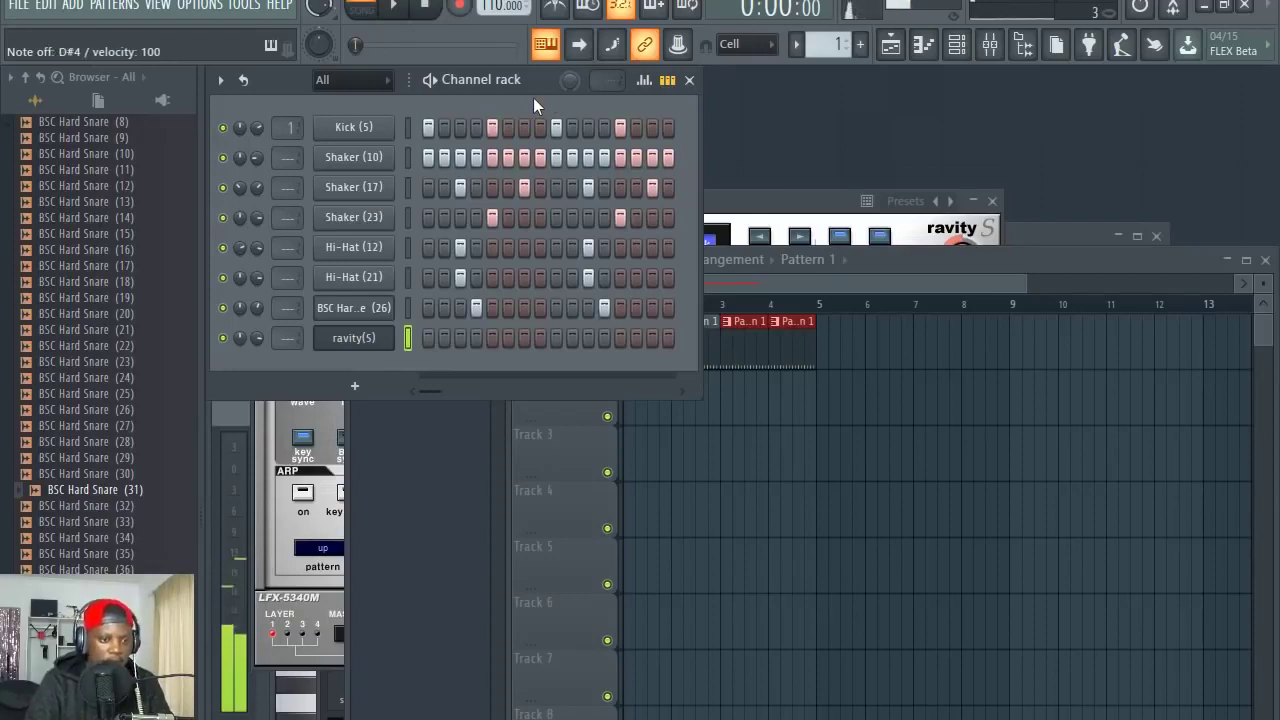
key("h")
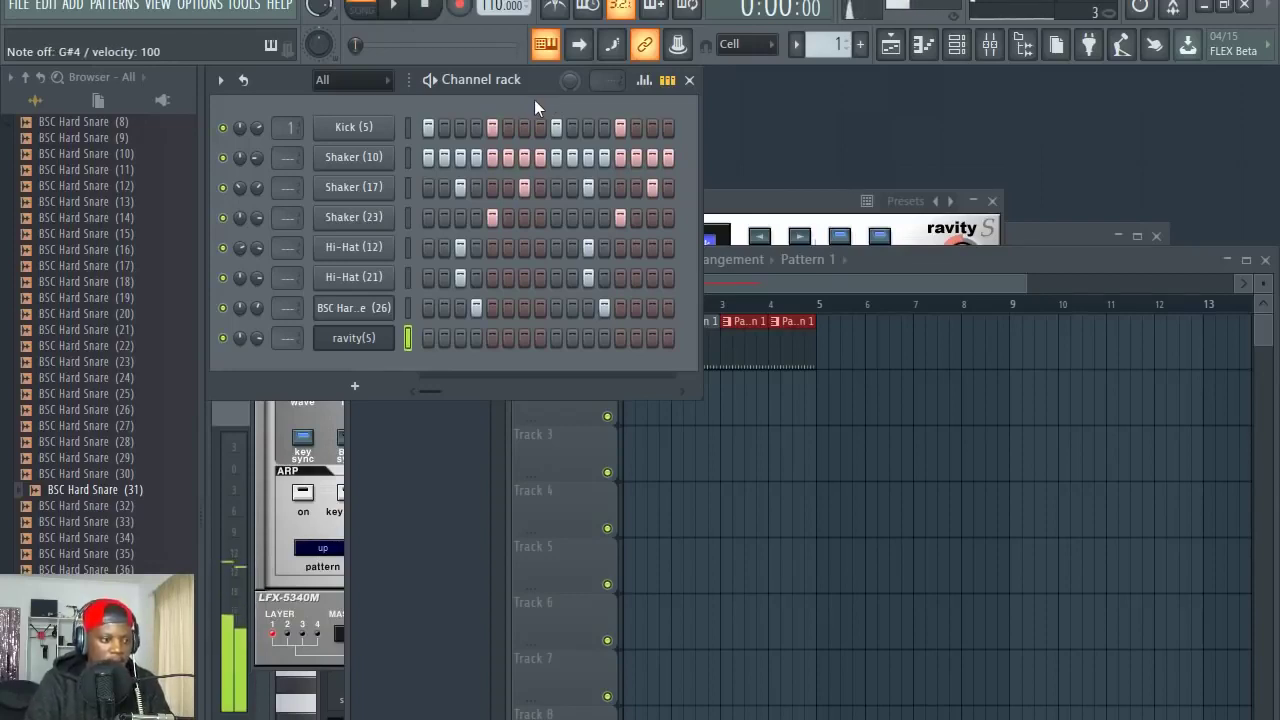
key("h")
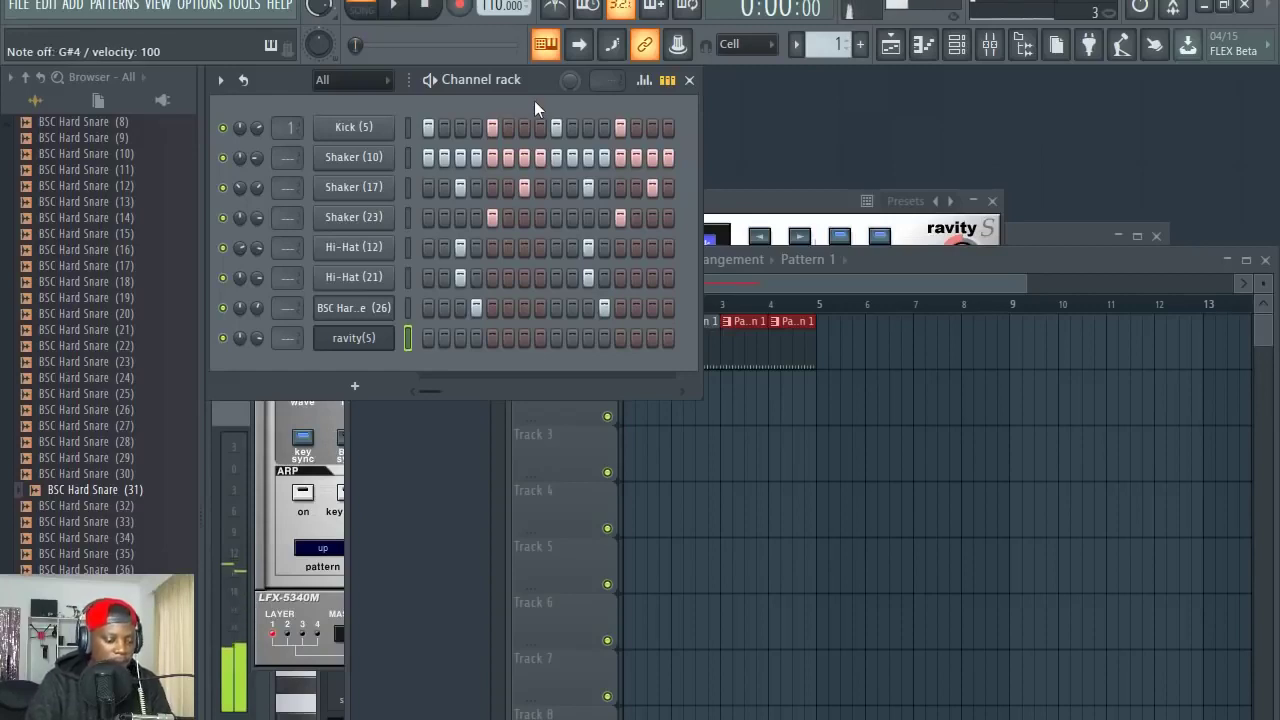
Set the ravity(S) channel volume to 94% while sounding chords
key("h")
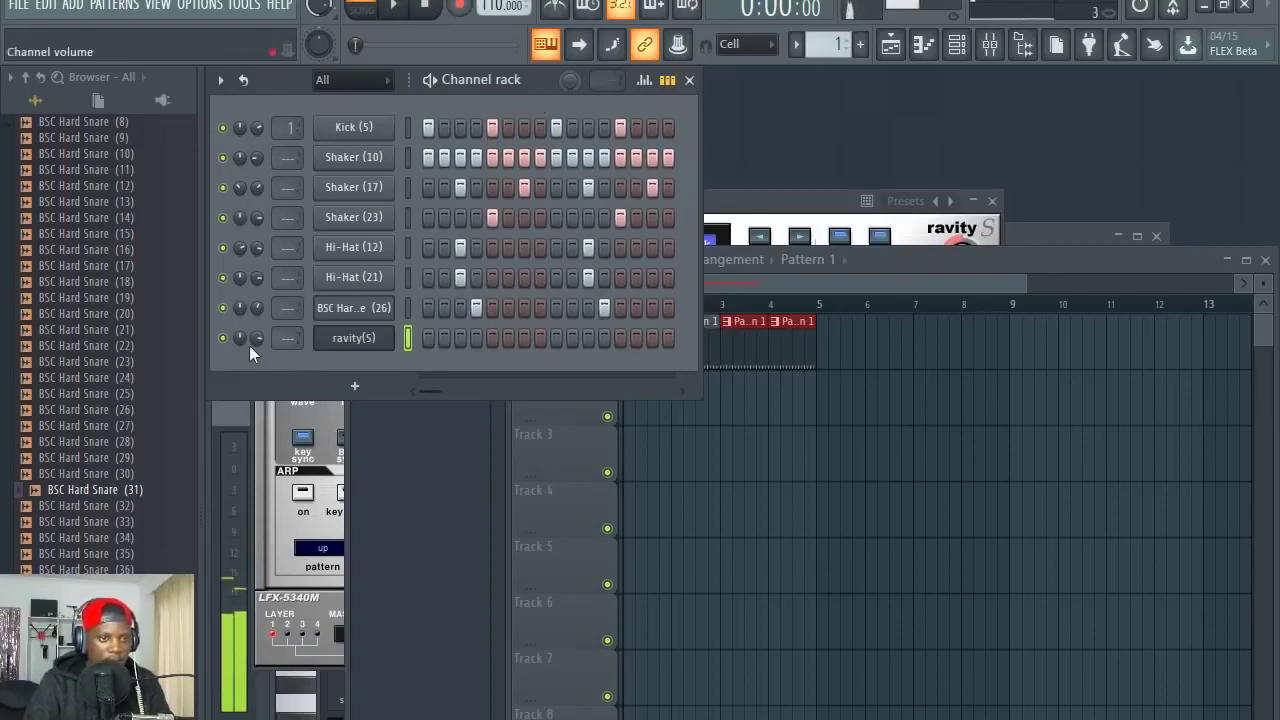
key("v")
left_click_drag(258, 339, 258, 330)
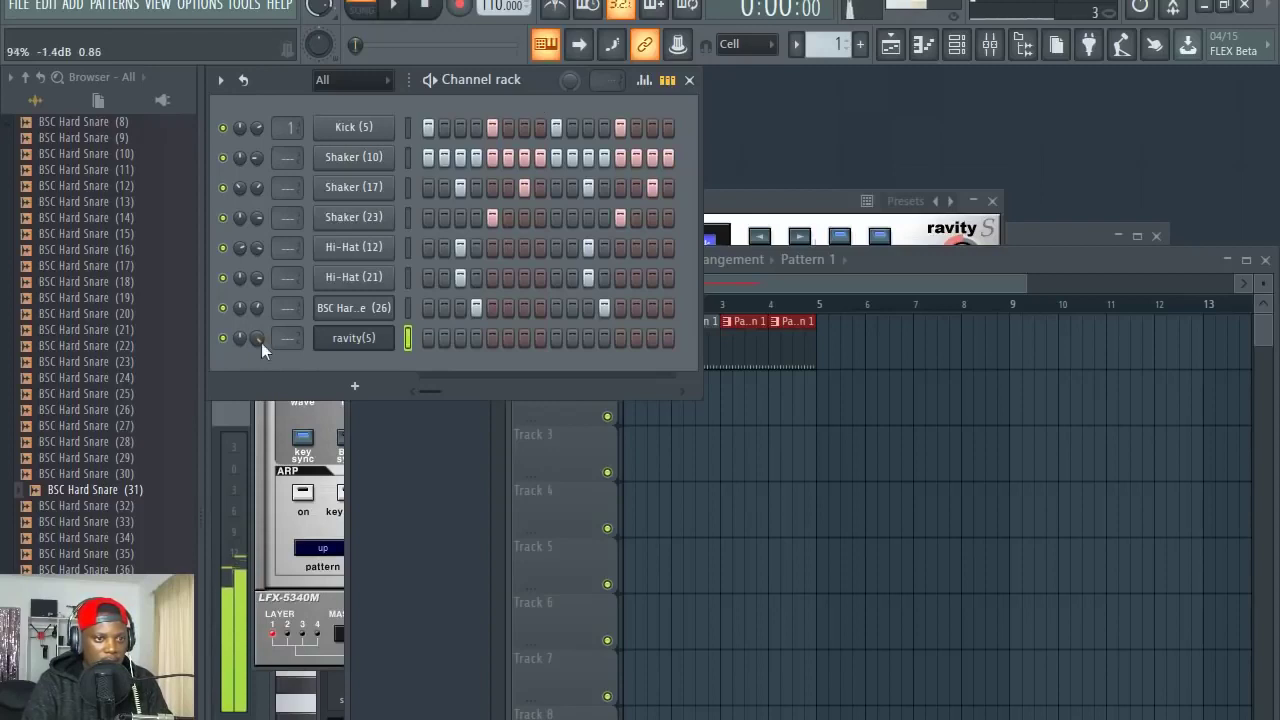
Rehearse the ravity(S) chord progression again at the adjusted channel volume
key("b")
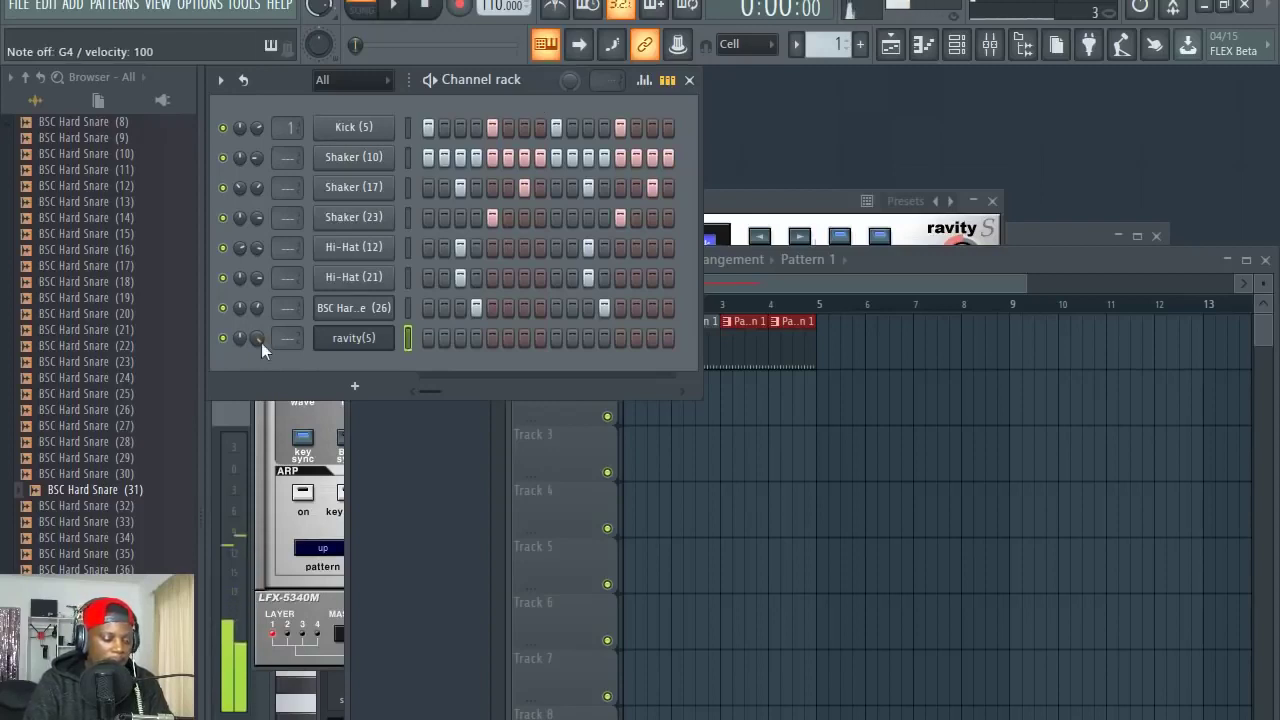
key("h")
key("h")
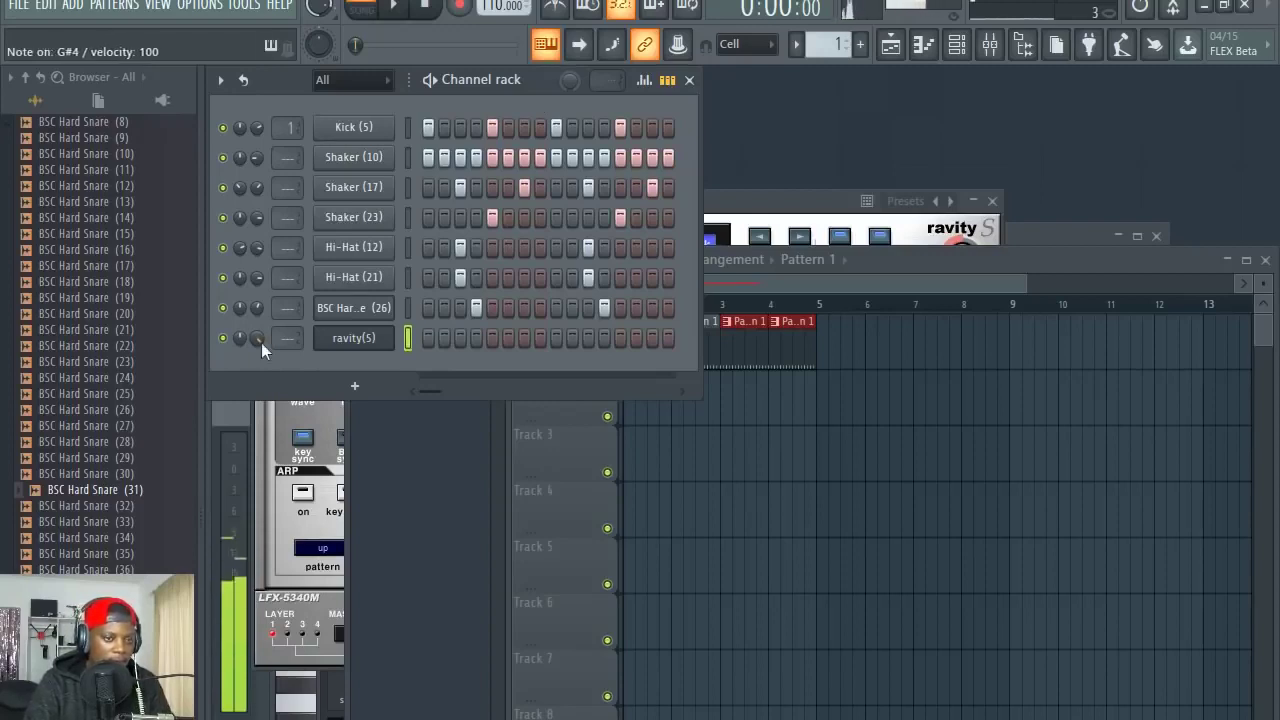
key("v")
key("b")
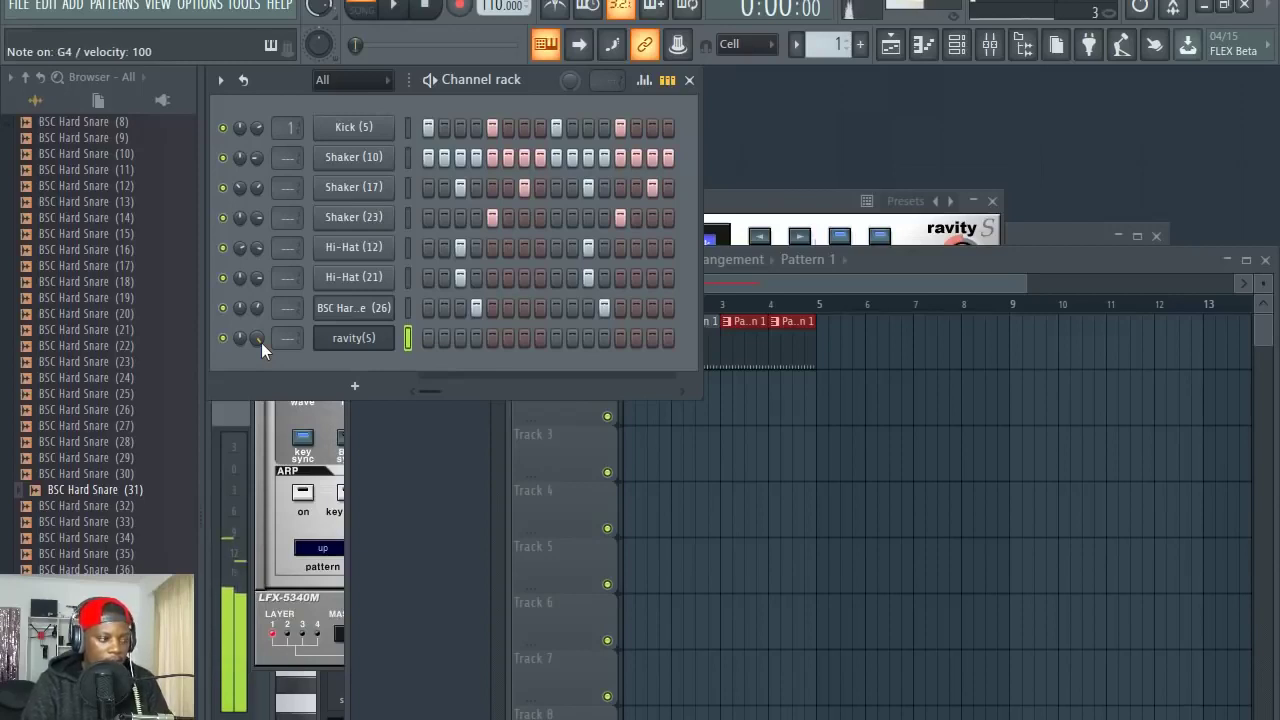
key("b")
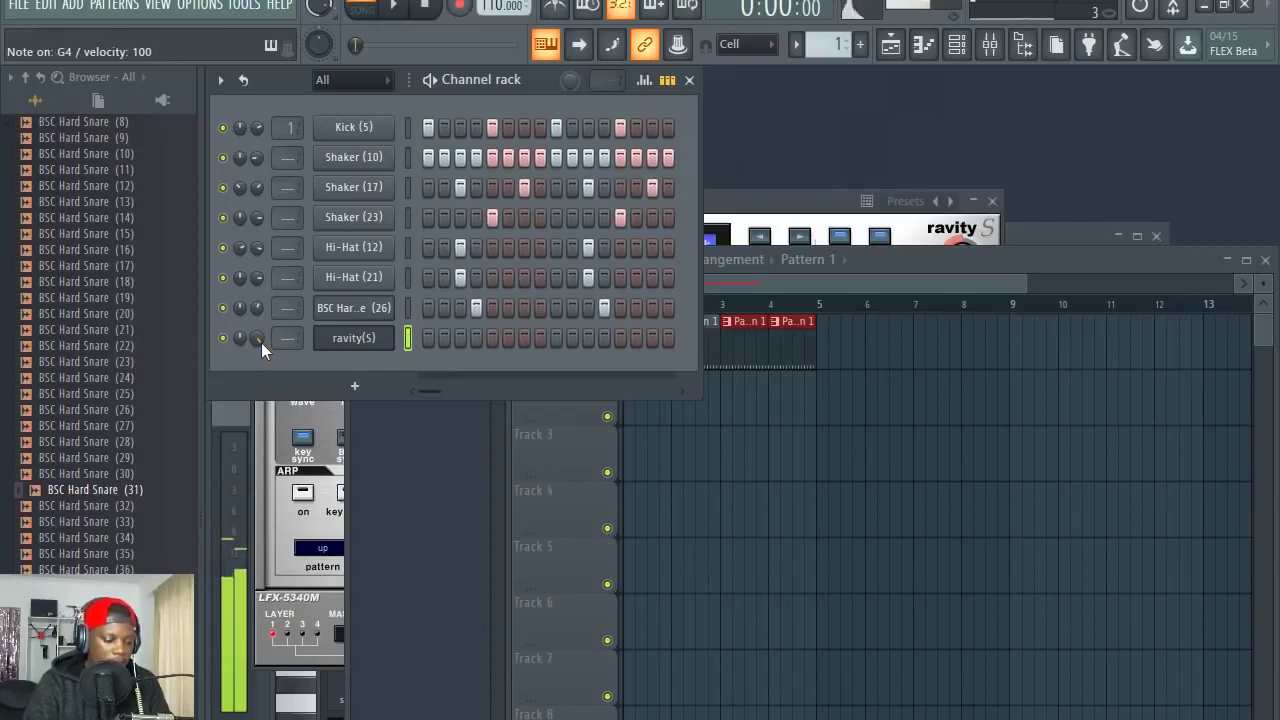
key("h")
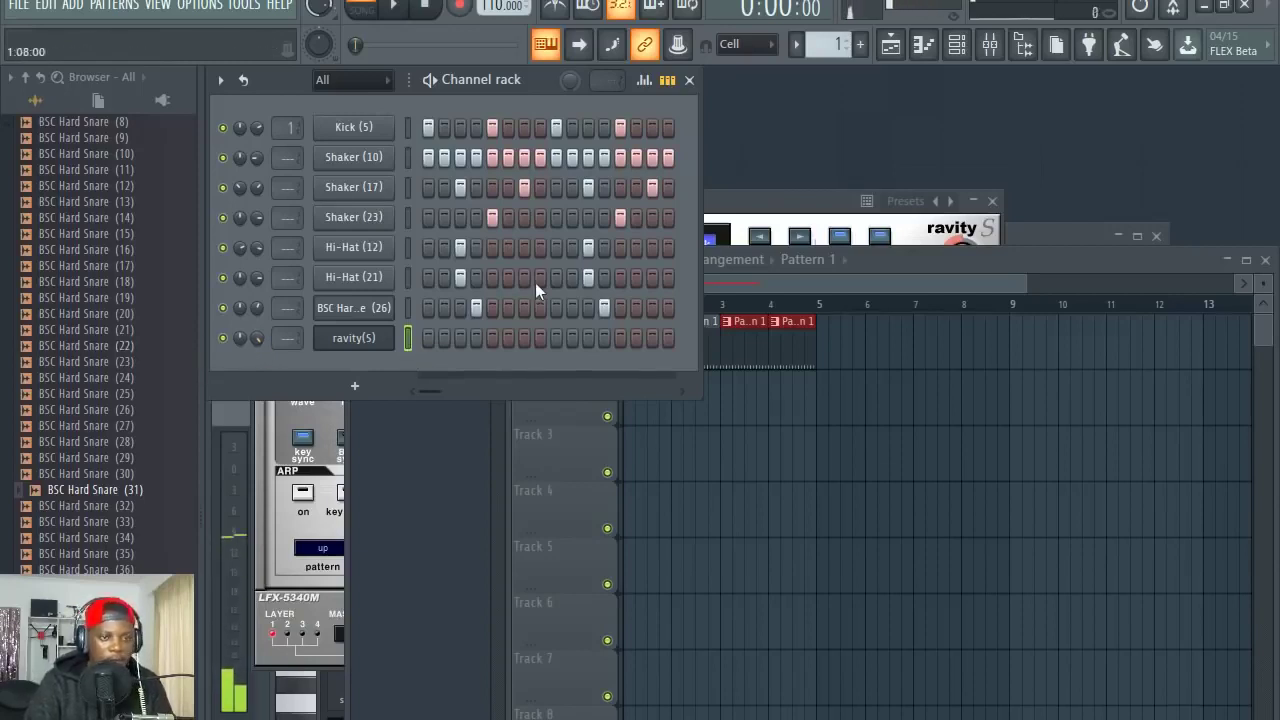
key("b")
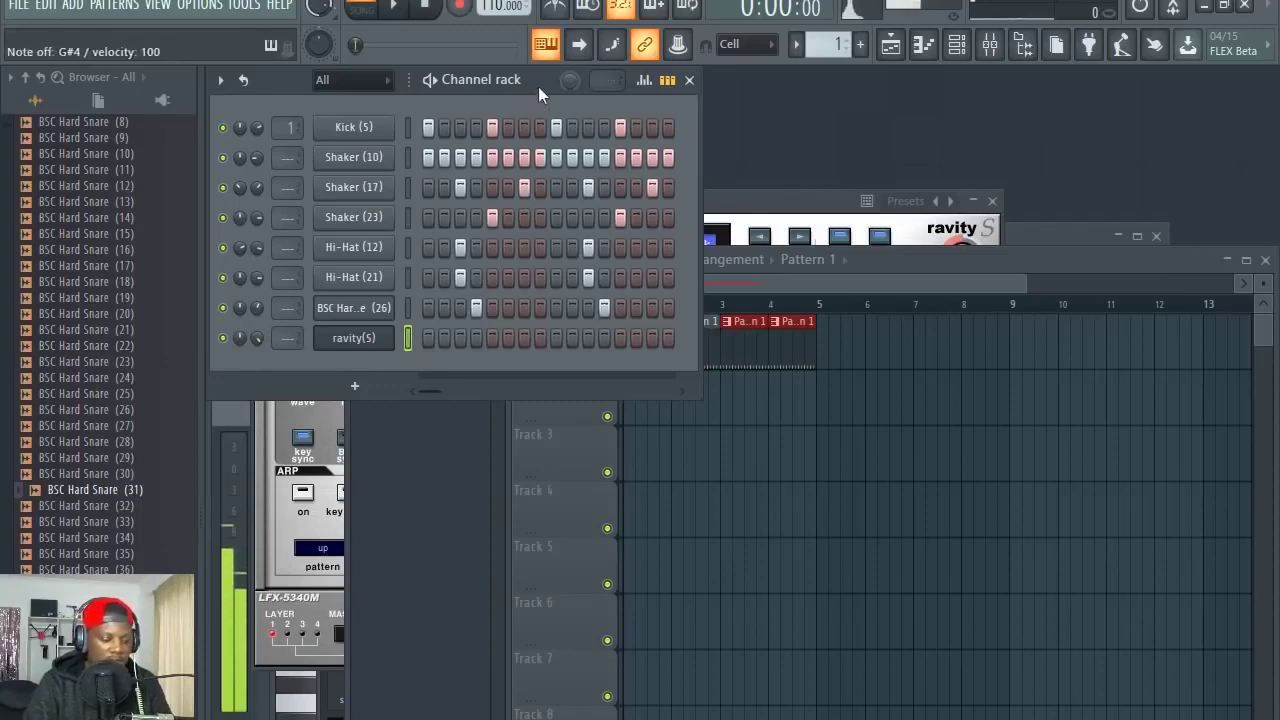
Play the beat, perform the ravity(S) chords over it, then stop playback and bring the playlist forward
key("space")
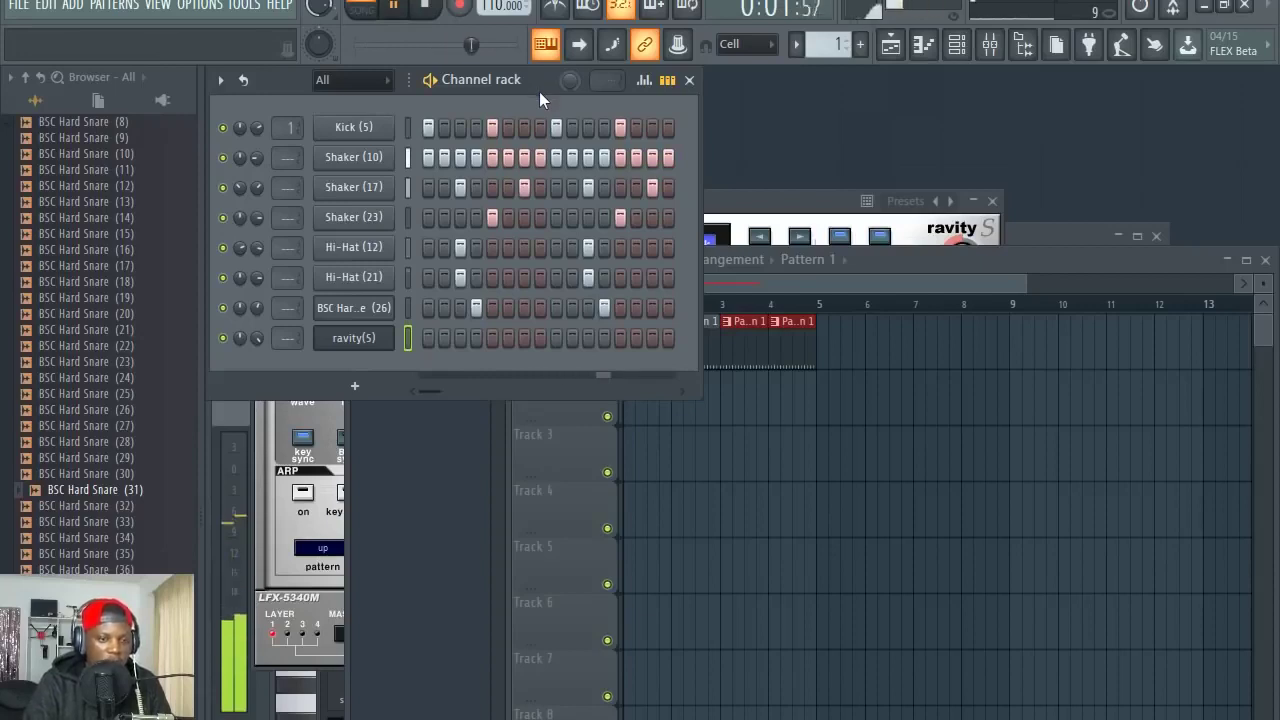
key("h")
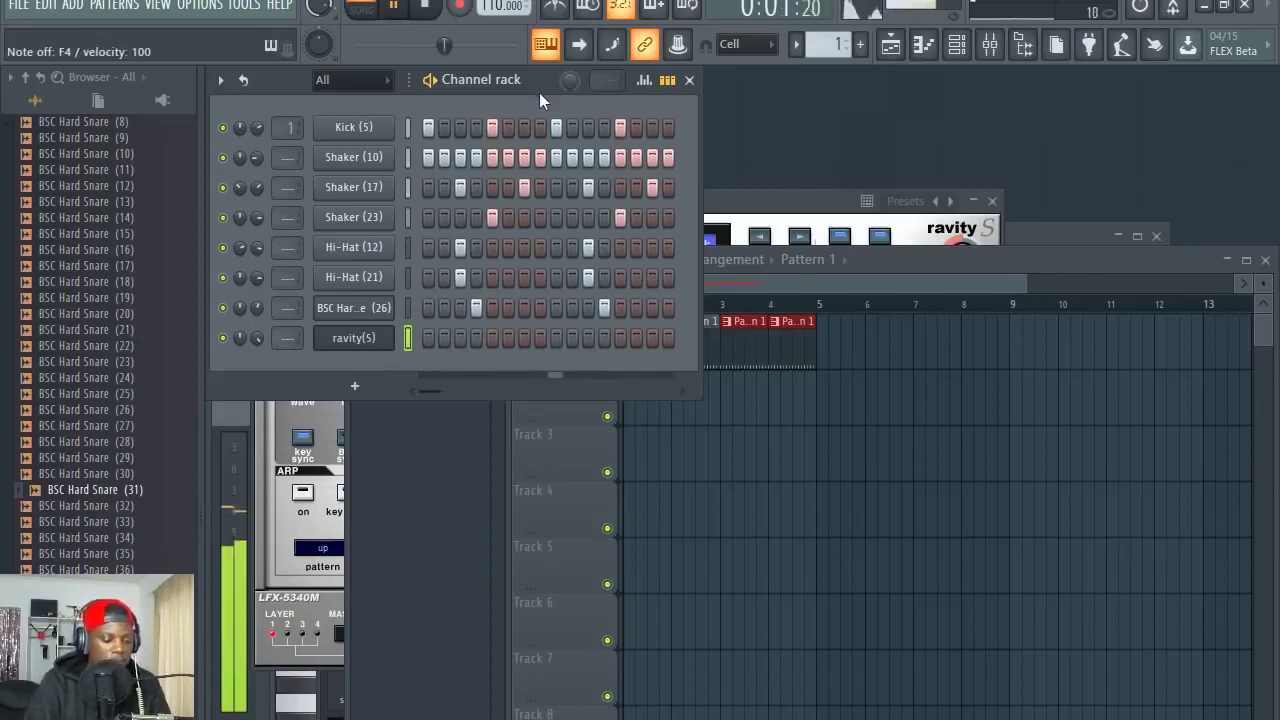
key("b")
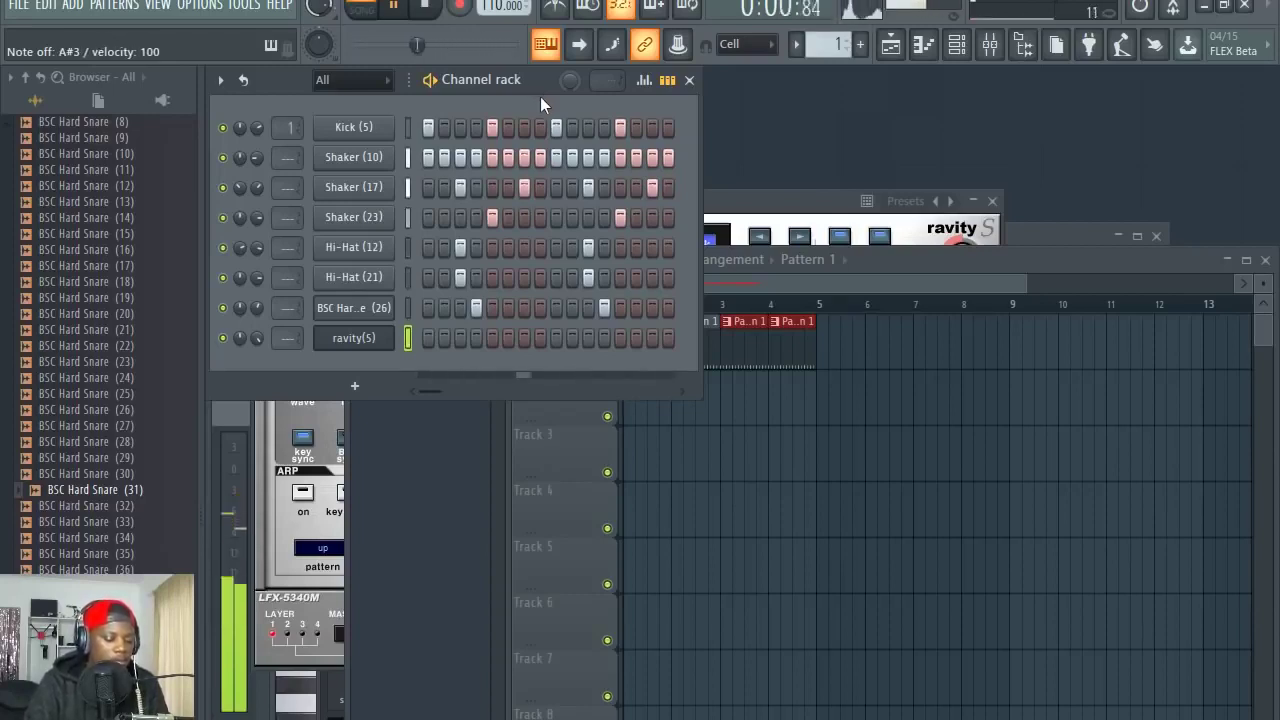
key("b")
key("space")
left_click(885, 260)
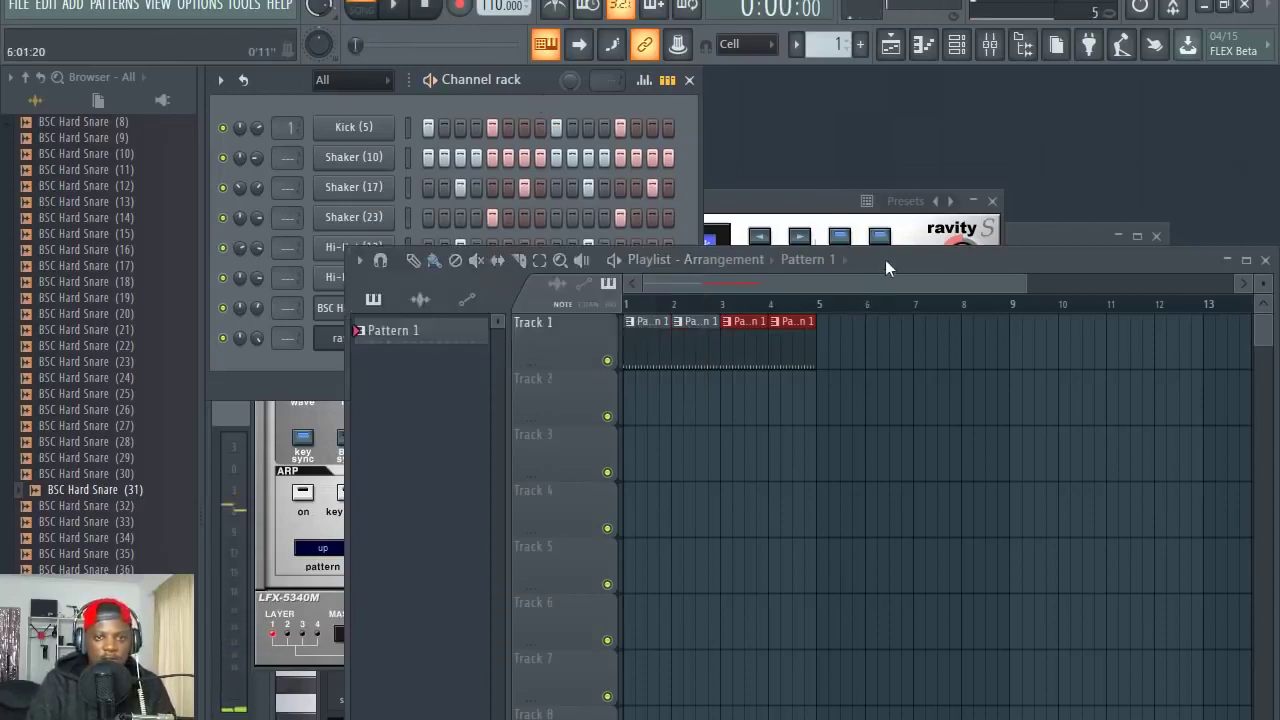
Remove the stray Pattern 1 clip from Track 2, then create an empty Pattern 2 and show it in the channel rack
left_click(628, 400)
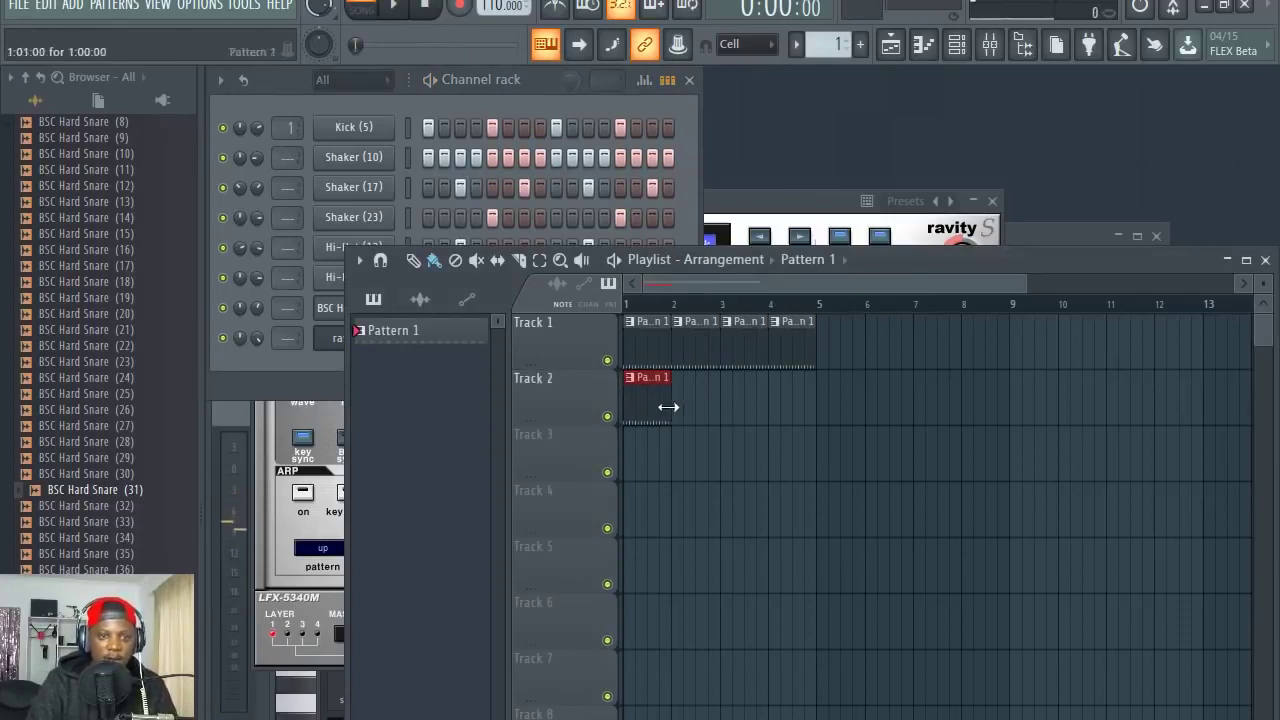
right_click(665, 408)
key("F4")
left_click(524, 79)
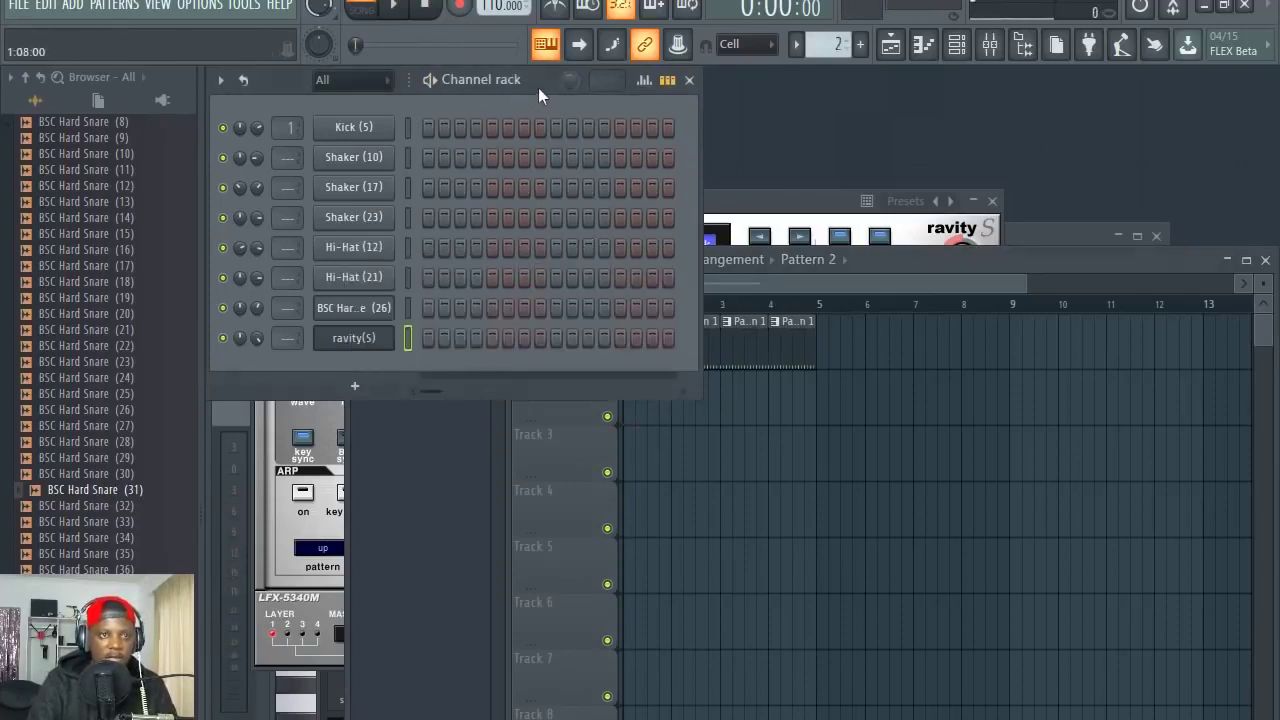
Toggle Audio in the recording filter and switch playback to song mode, with the playlist moved up behind the channel rack
right_click(461, 8)
left_click(495, 67)
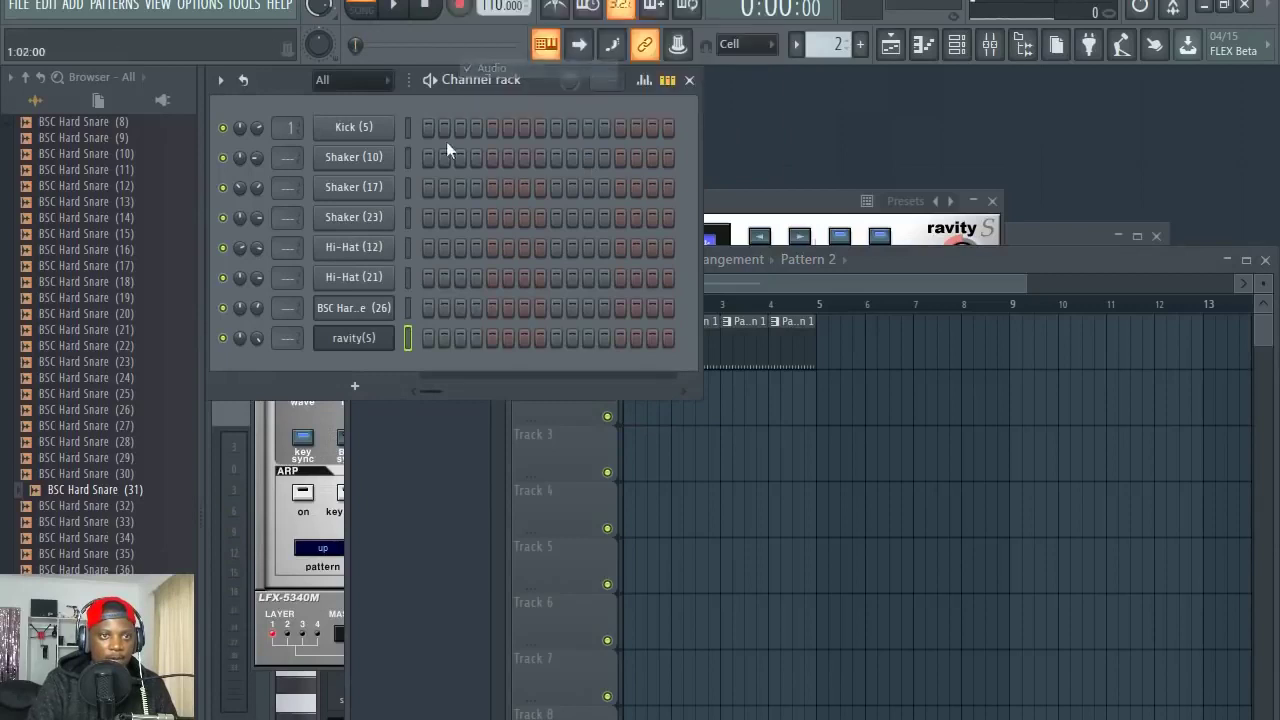
left_click_drag(941, 262, 901, 180)
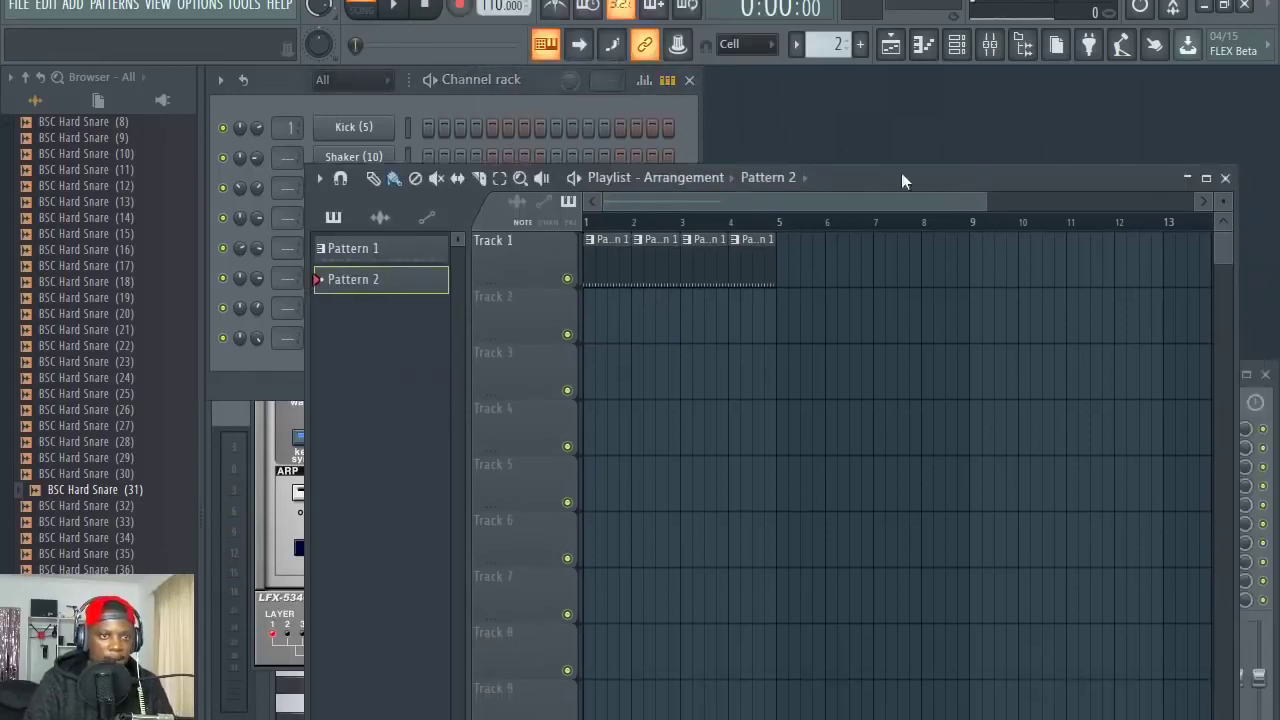
left_click(533, 87)
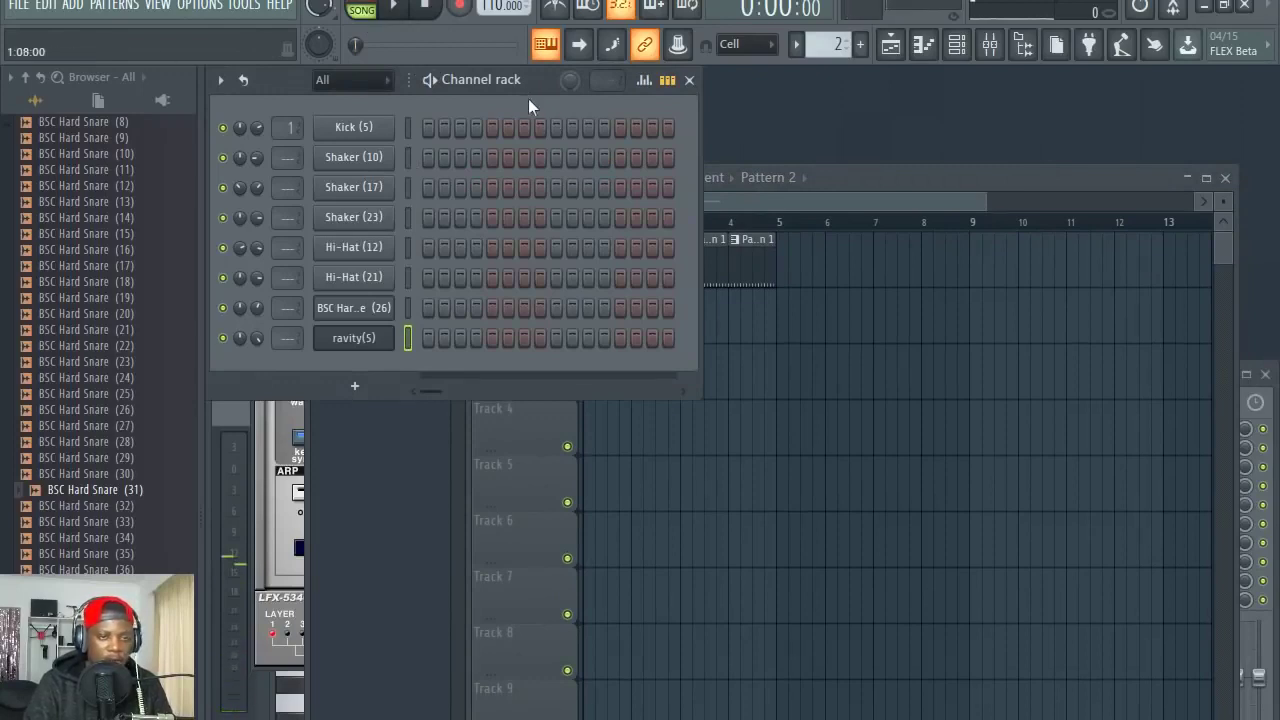
Briefly preview the beat in song mode, stop it and arm recording
key("space")
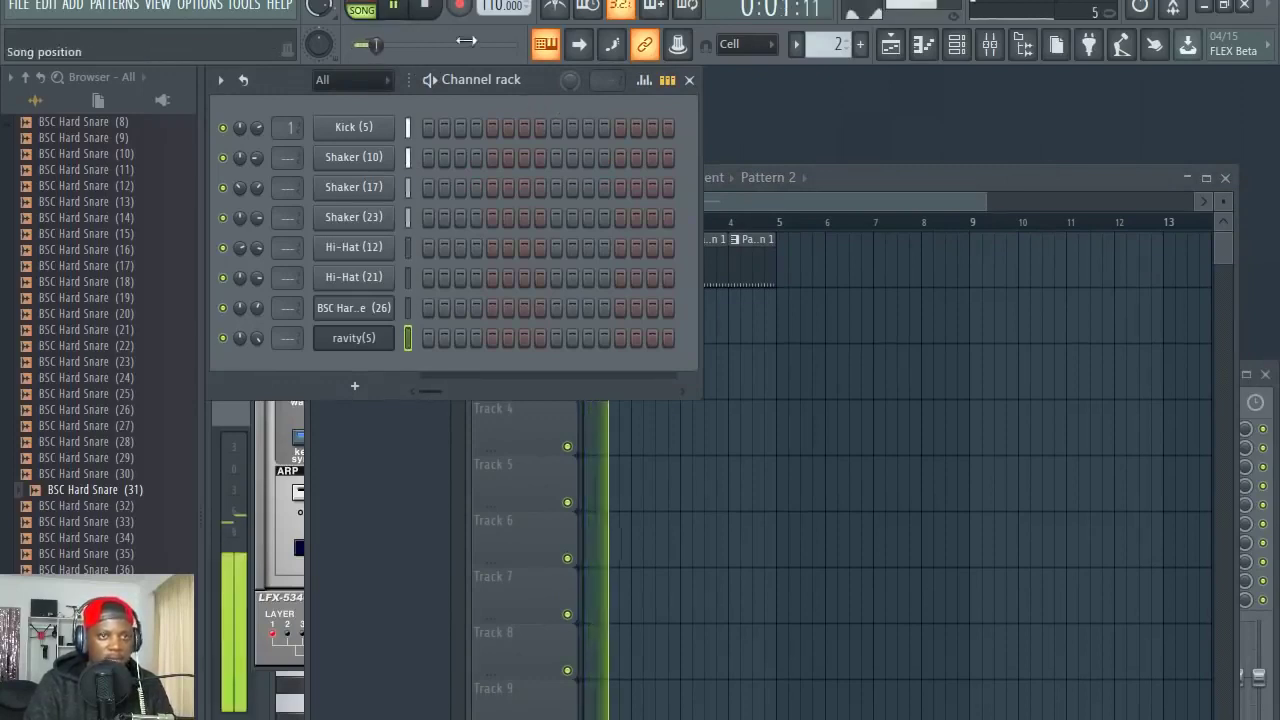
key("space")
left_click(462, 8)
key("space")
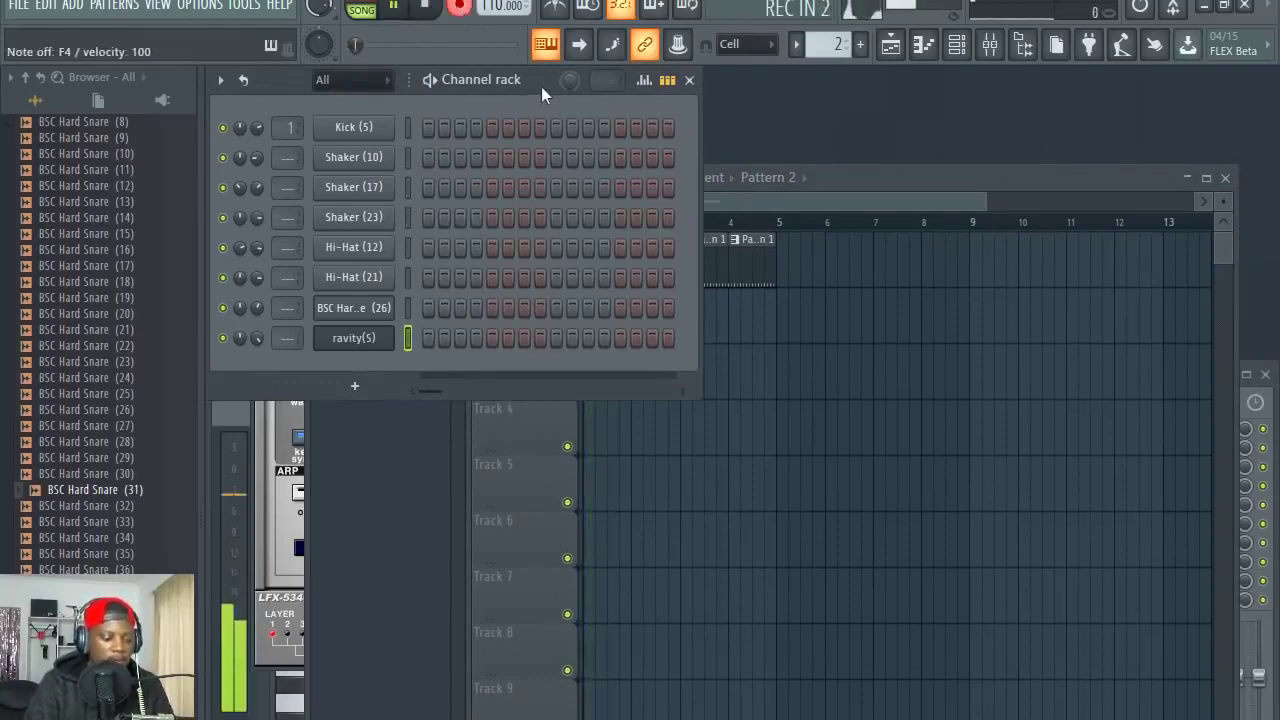
key("space")
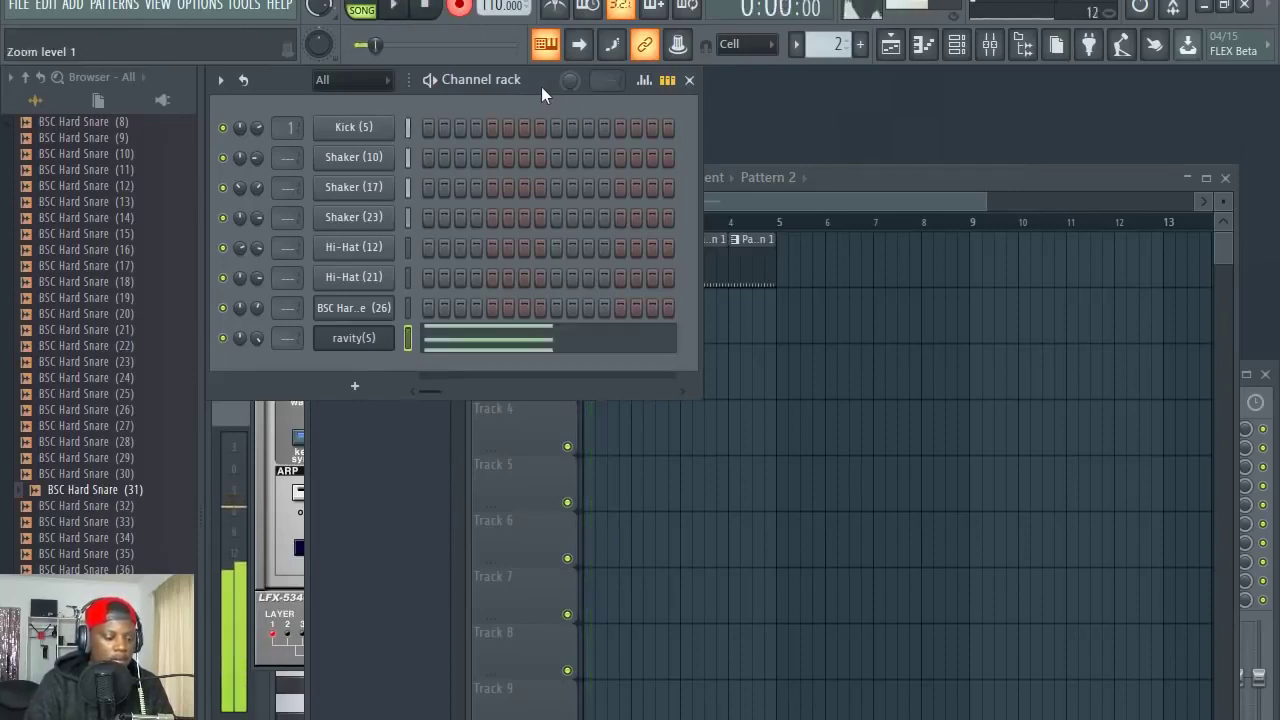
key("ctrl+z")
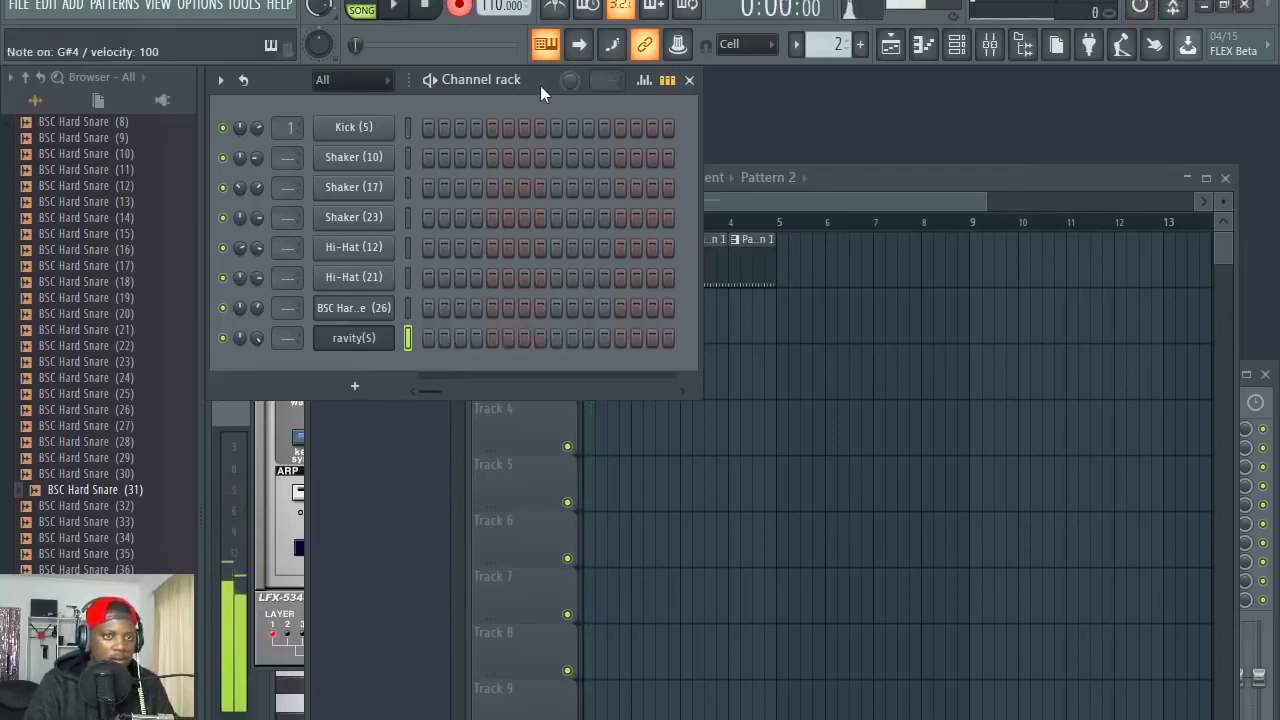
Record the ravity(S) chord progression over the four-bar beat into Pattern 2 and quantize the notes in the piano roll
key("space")
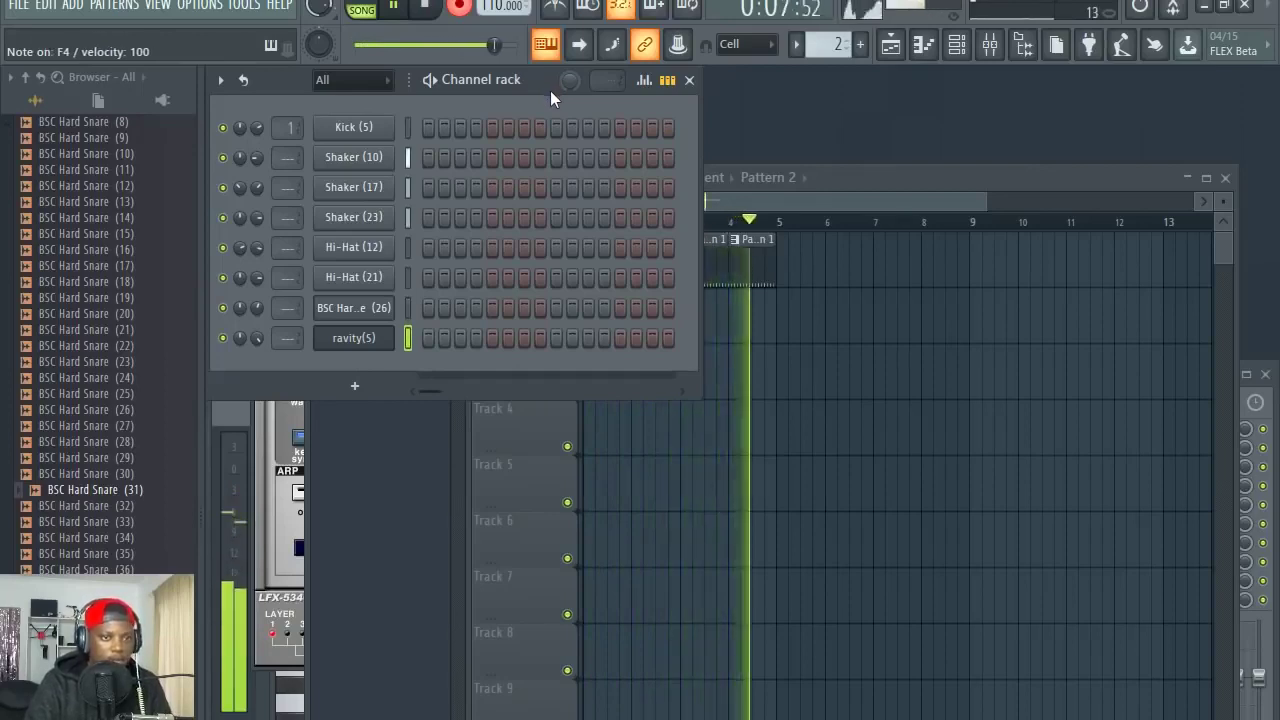
key("space")
left_click(522, 338)
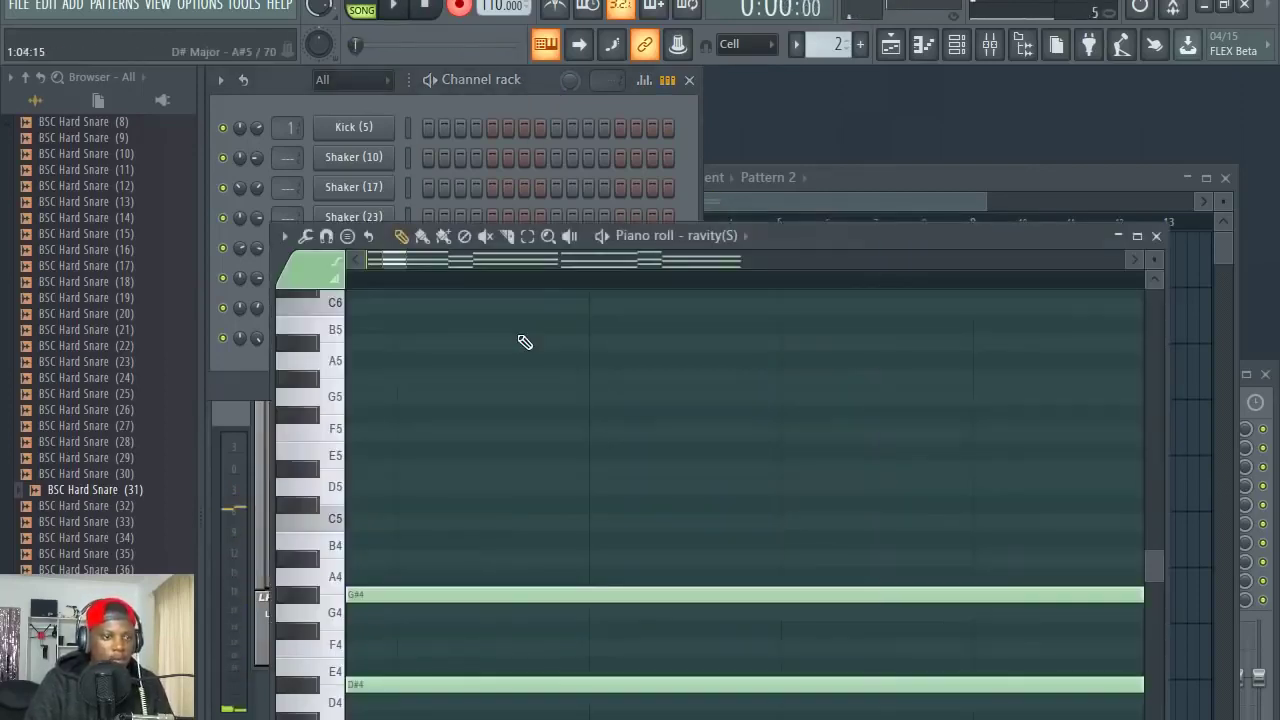
key("alt+q")
left_click(744, 590)
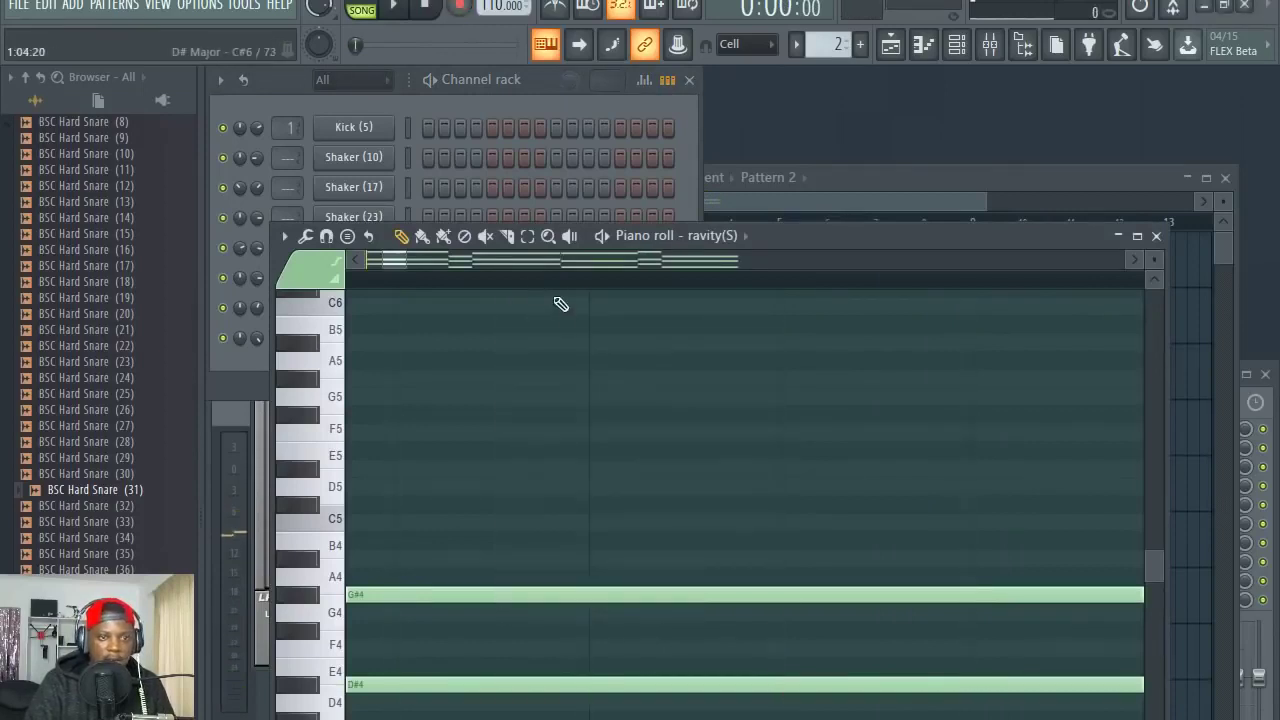
Play the beat with the recorded chords while viewing all four bars in the ravity(S) piano roll
scroll(558, 300, "down", 4)
scroll(549, 298, "down", 1)
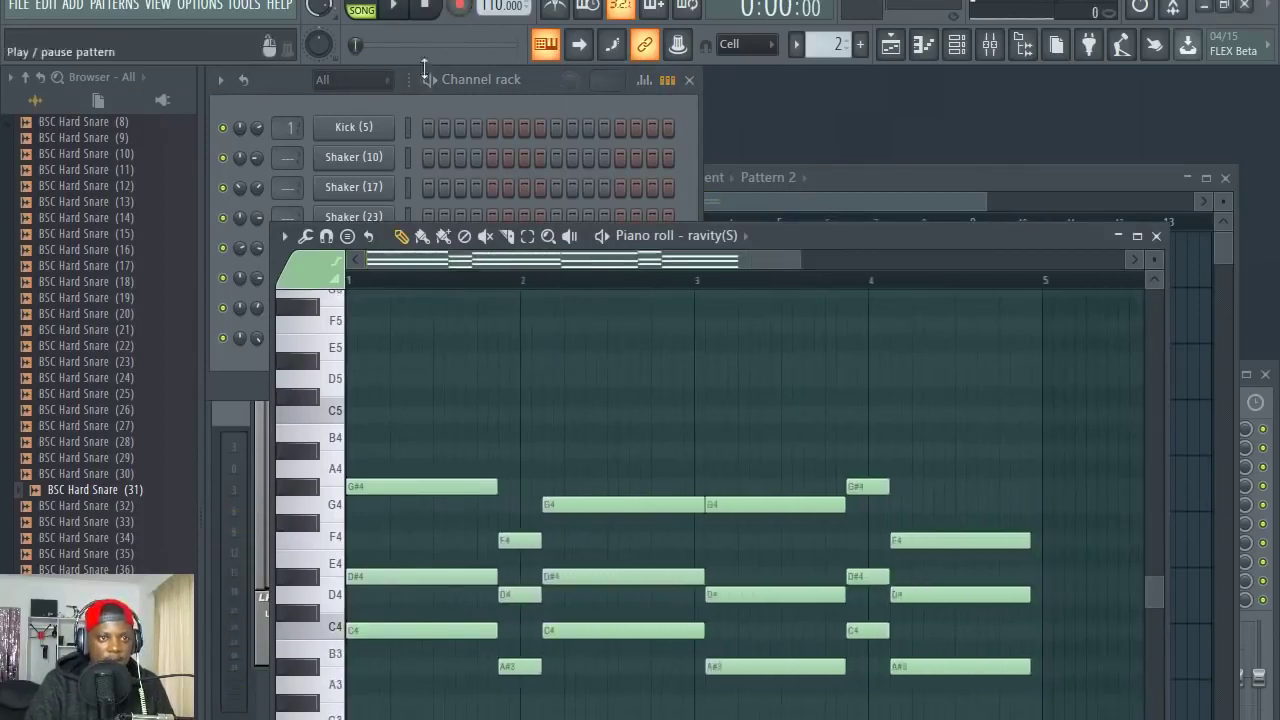
left_click(570, 81)
key("space")
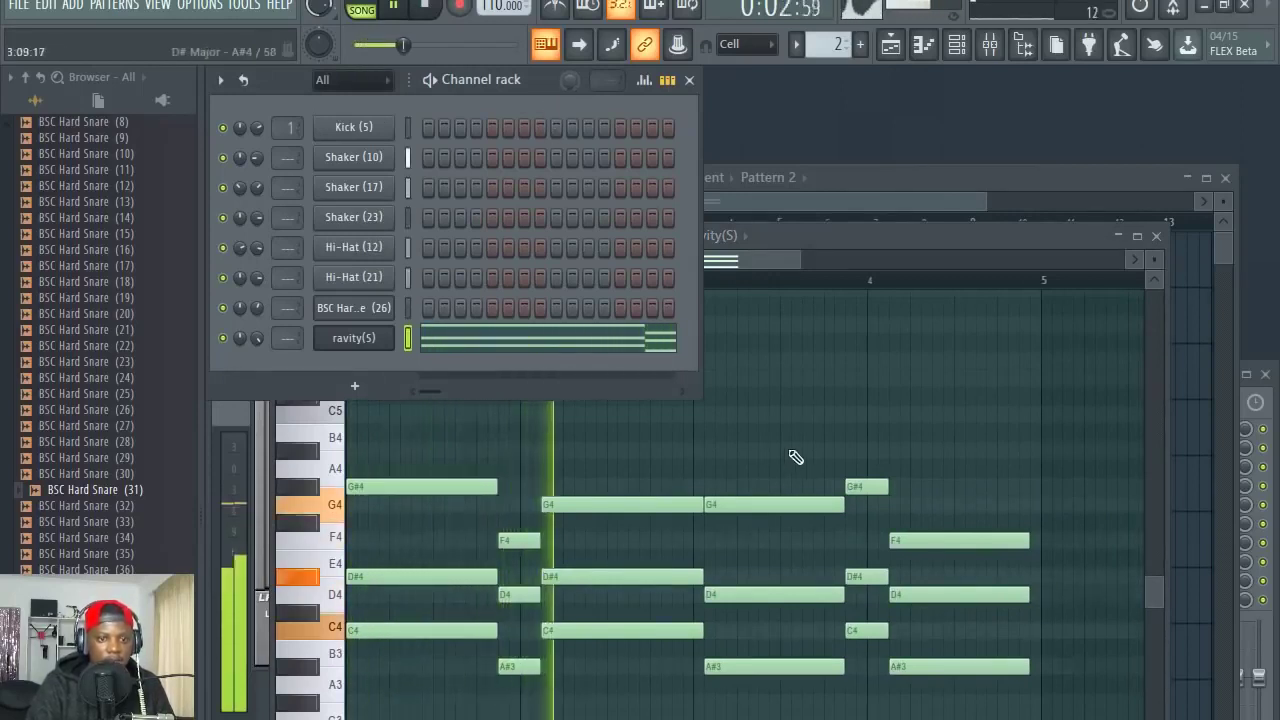
Lengthen the last chord's F4, D4 and A#3 notes to end at the start of bar 5
left_click(895, 247)
scroll(800, 413, "down", 3)
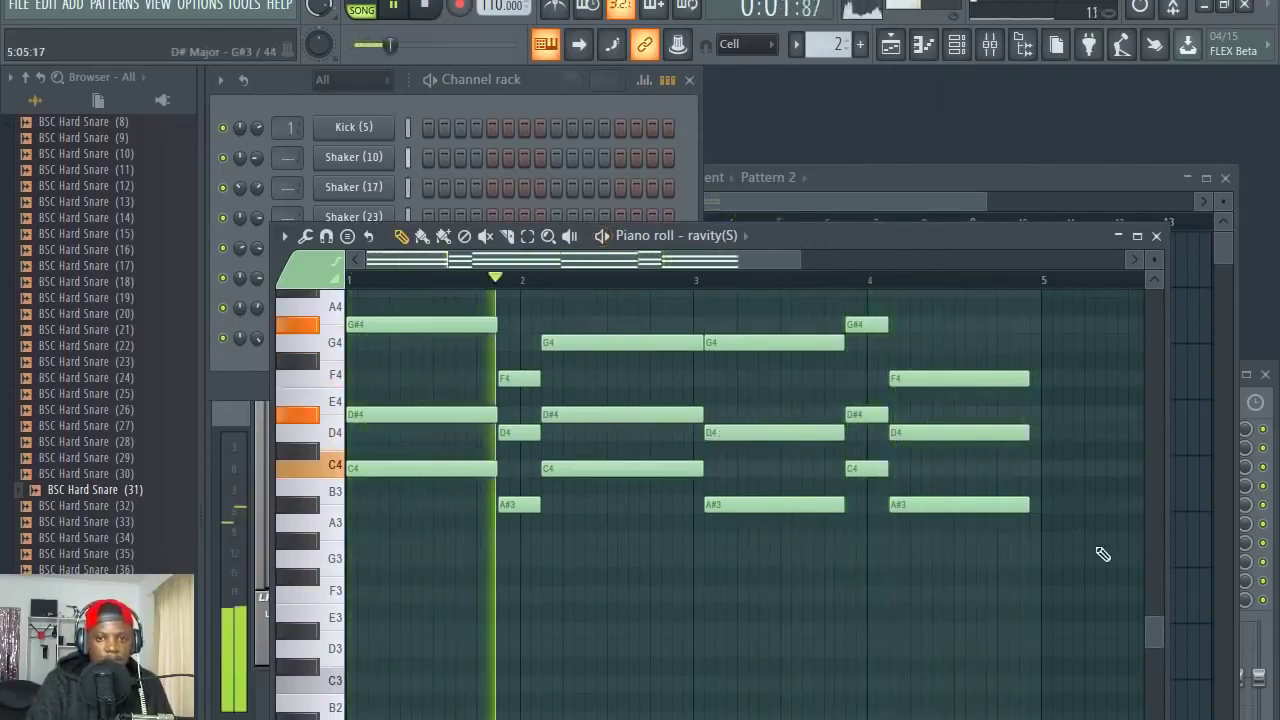
left_click_drag(1100, 551, 1040, 381)
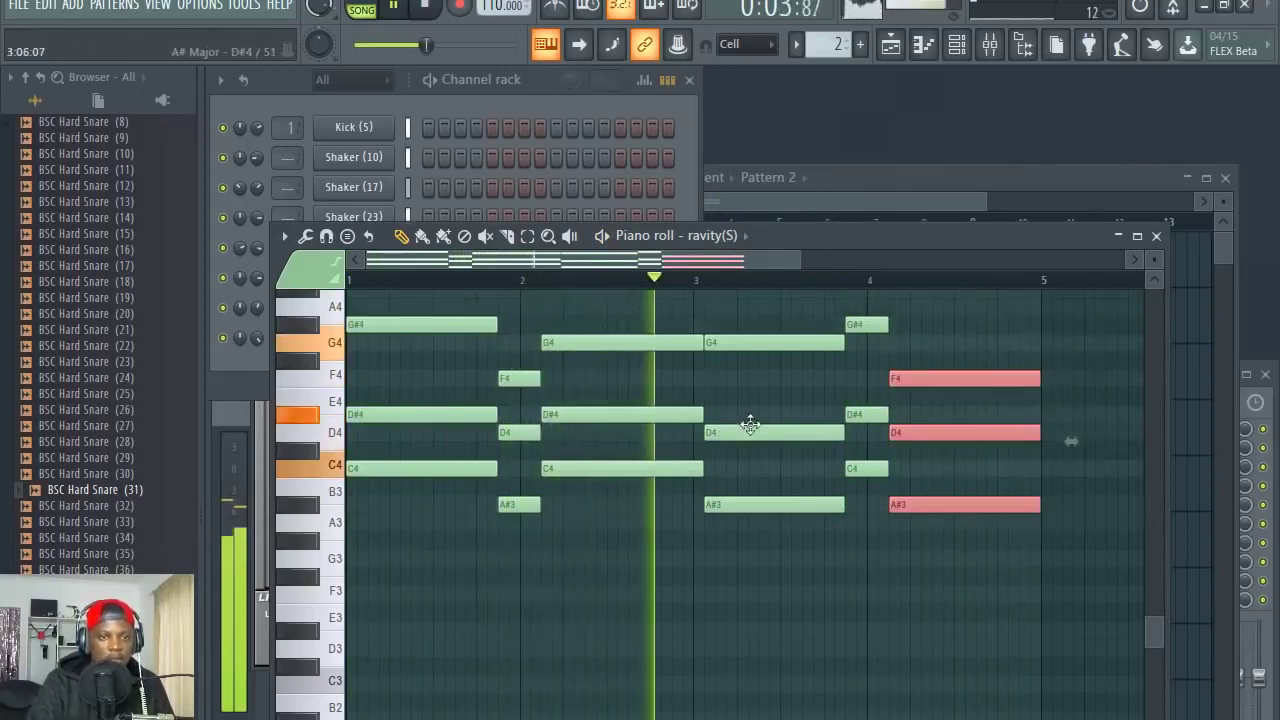
Stop playback, shorten the third chord to end at bar 3 and move the fourth chord to start there
key("space")
left_click_drag(676, 530, 677, 322)
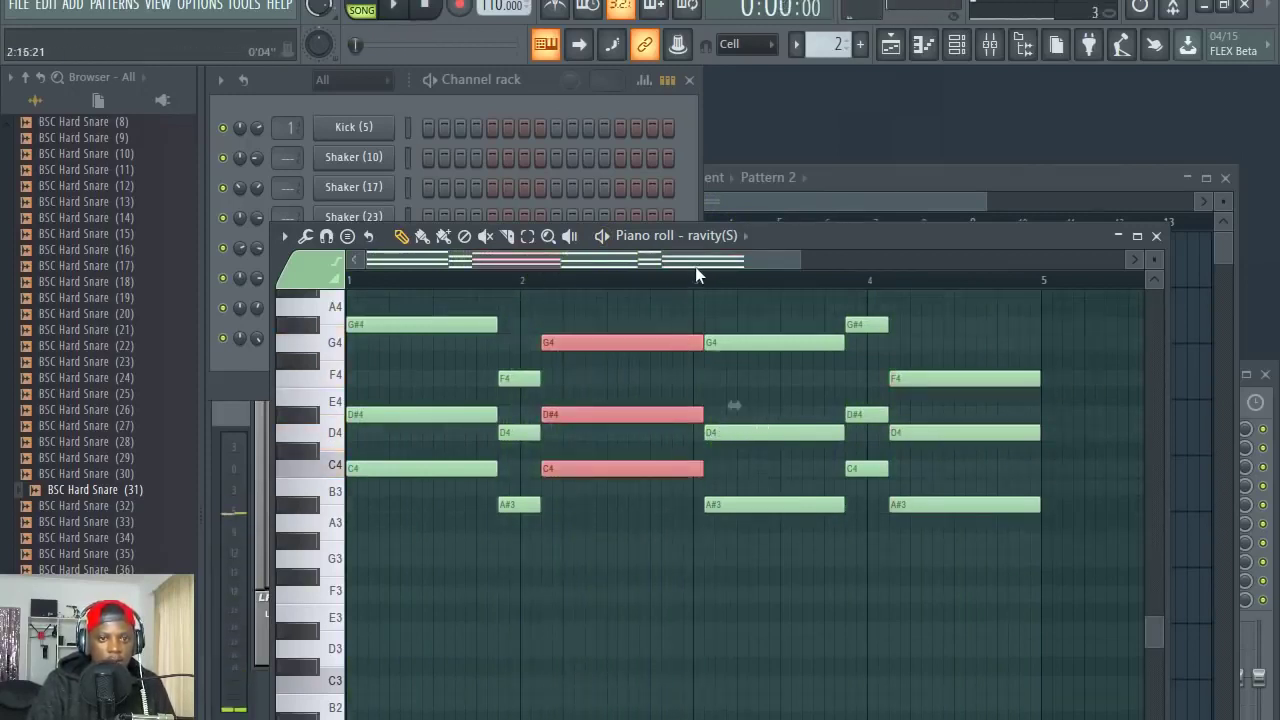
scroll(697, 276, "up", 5)
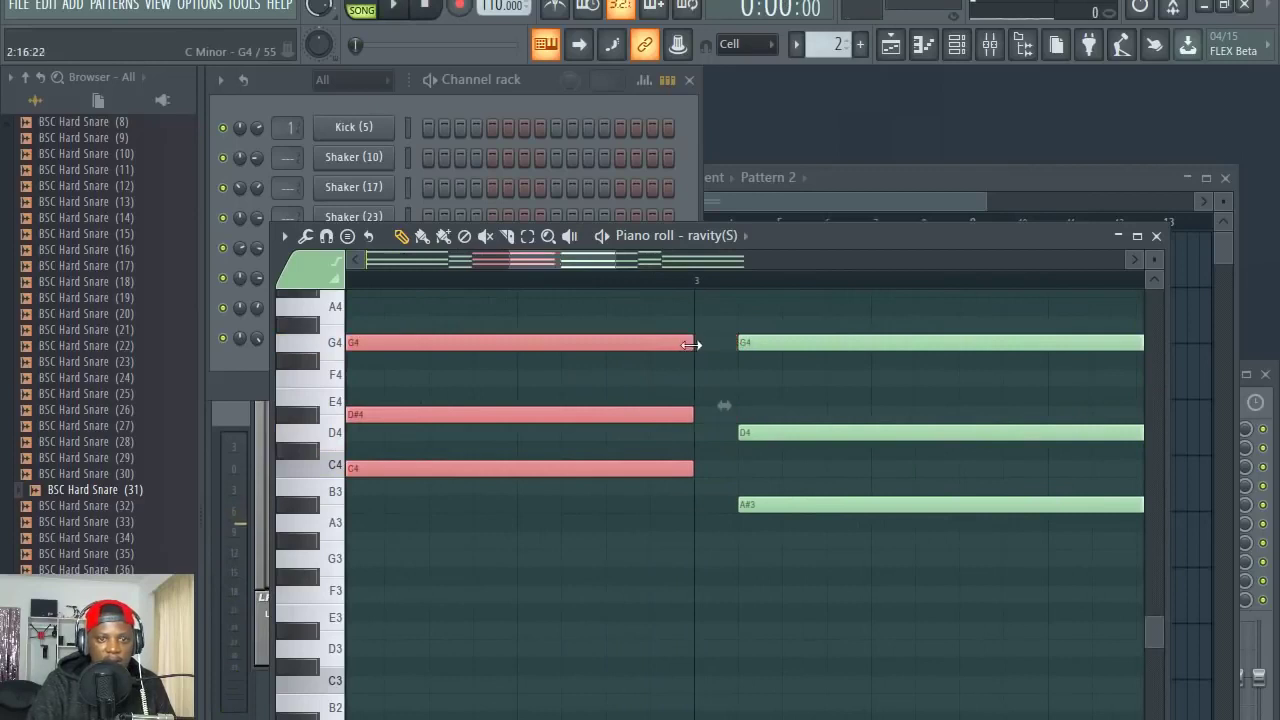
left_click_drag(822, 300, 776, 462)
scroll(751, 286, "down", 3)
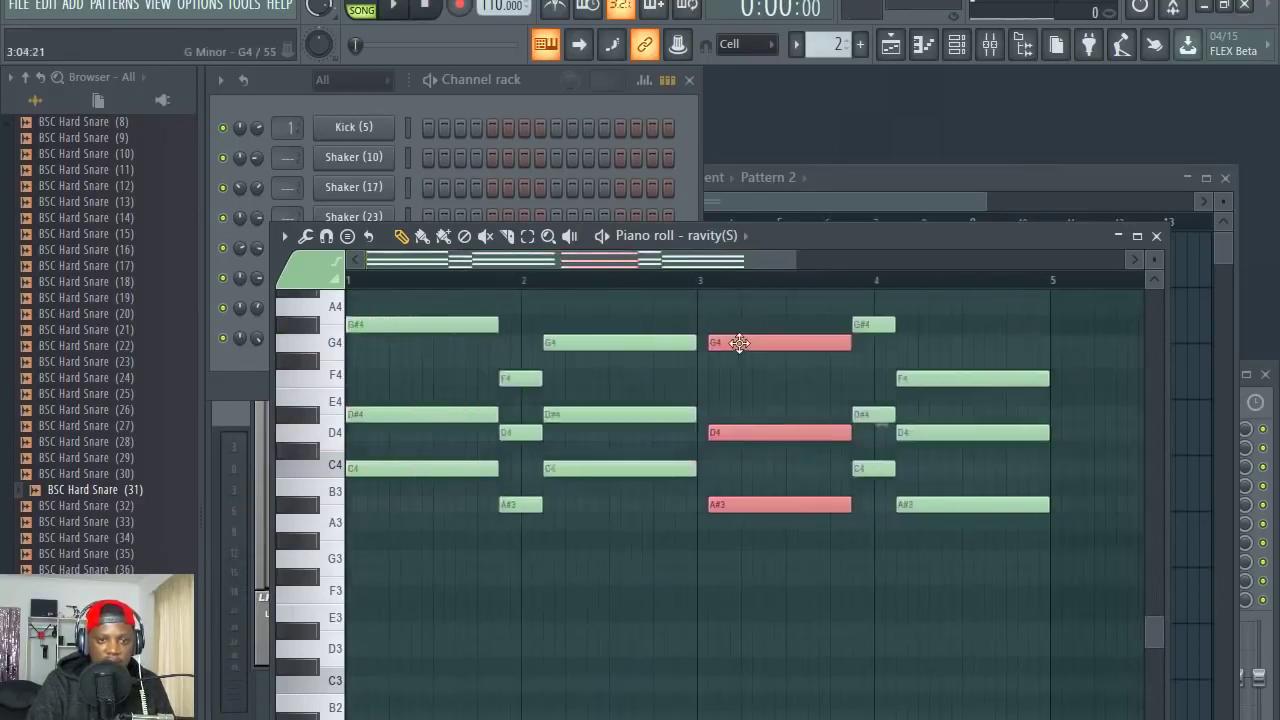
left_click_drag(739, 343, 729, 343)
Play the beat with the edited chords and look over the ravity(S) synth window, then close it
left_click(543, 86)
left_click(381, 340)
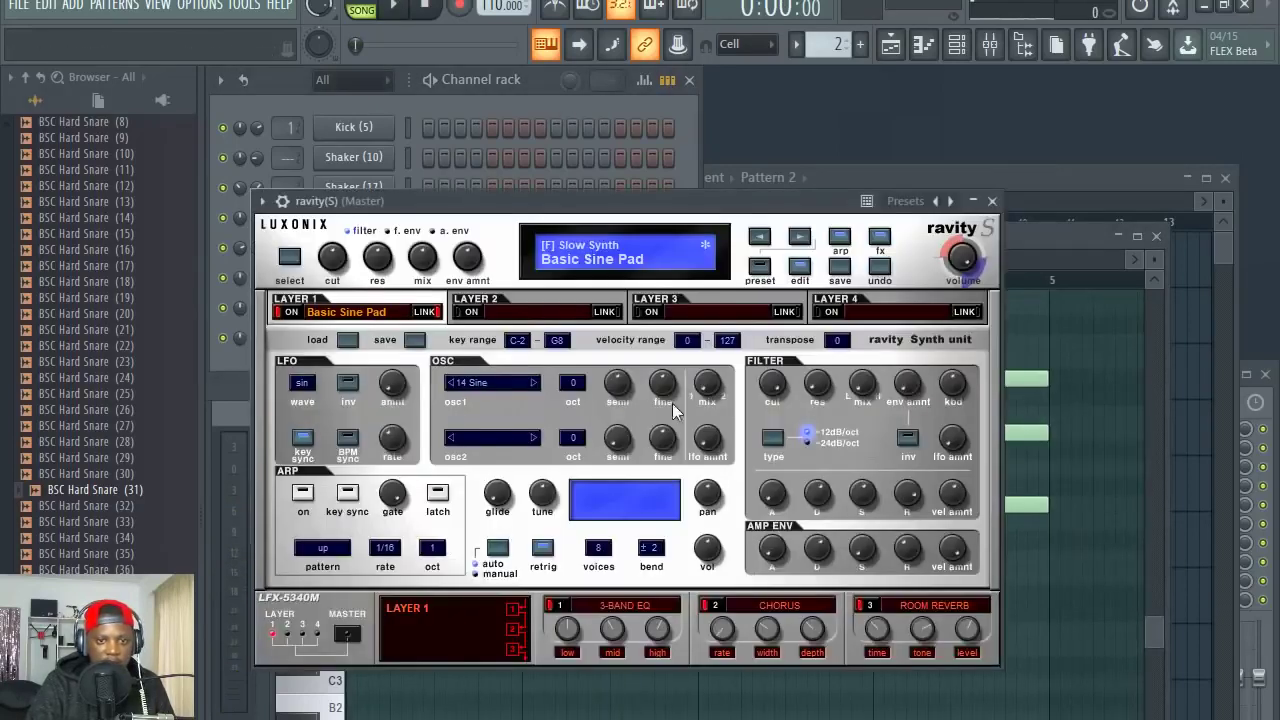
left_click(565, 81)
key("space")
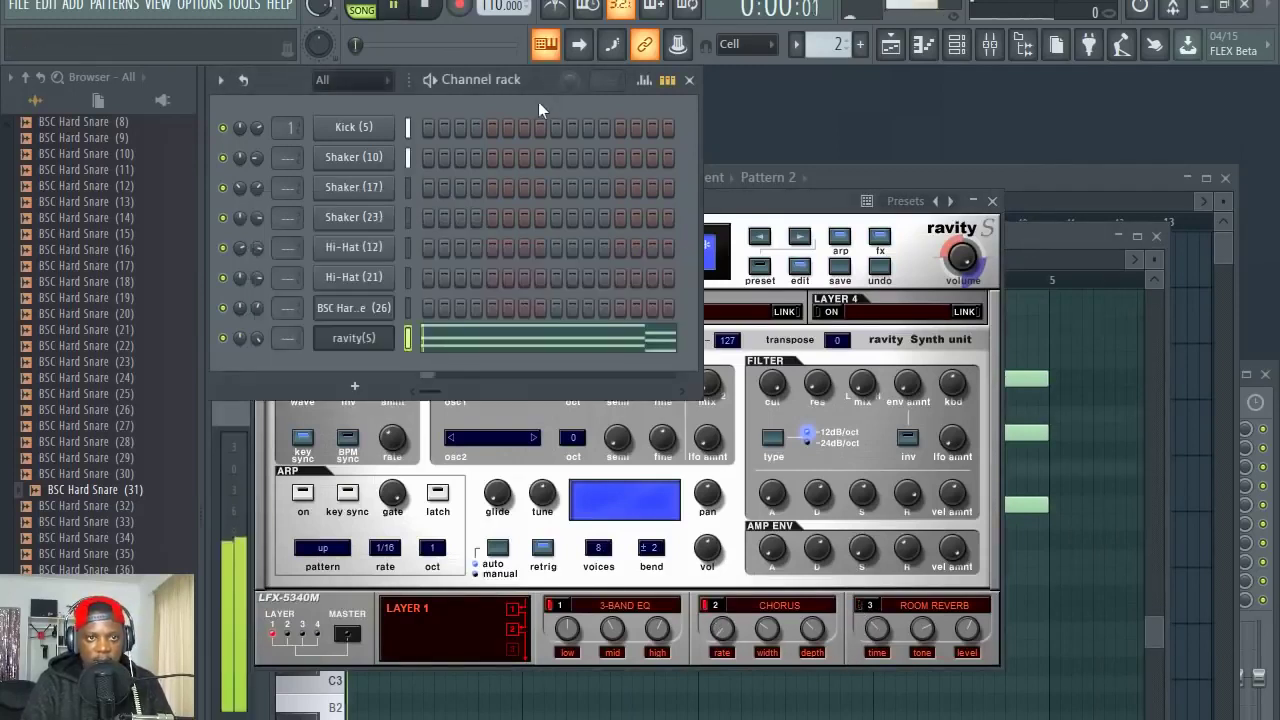
left_click(775, 270)
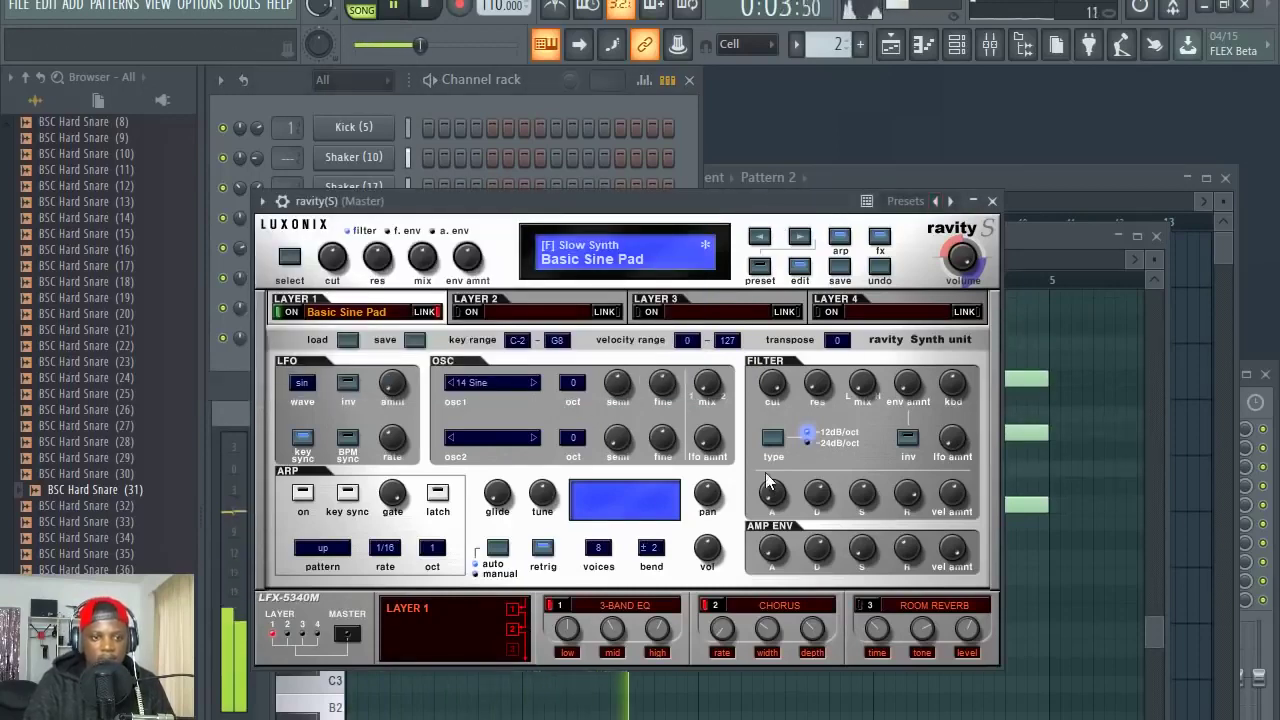
left_click(993, 202)
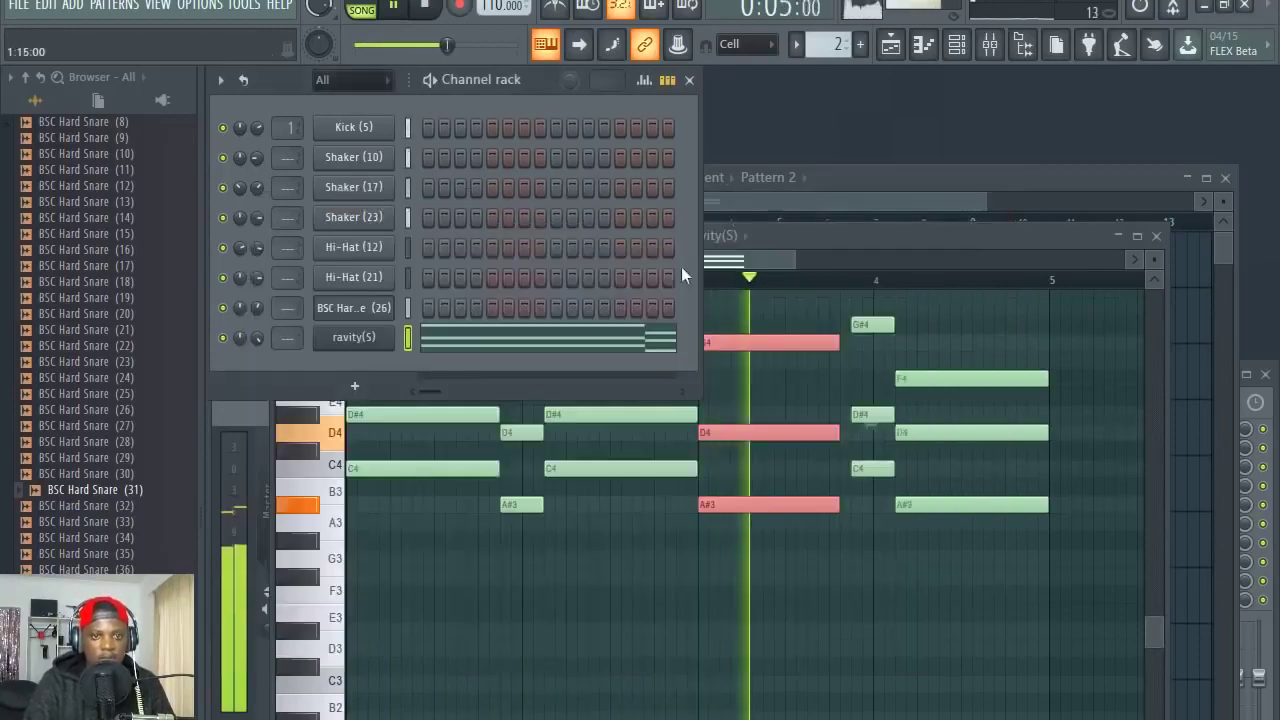
Lengthen the fourth chord's G4, D4 and A#3 notes to meet the fifth chord, then deselect them
left_click(790, 240)
scroll(860, 279, "up", 3)
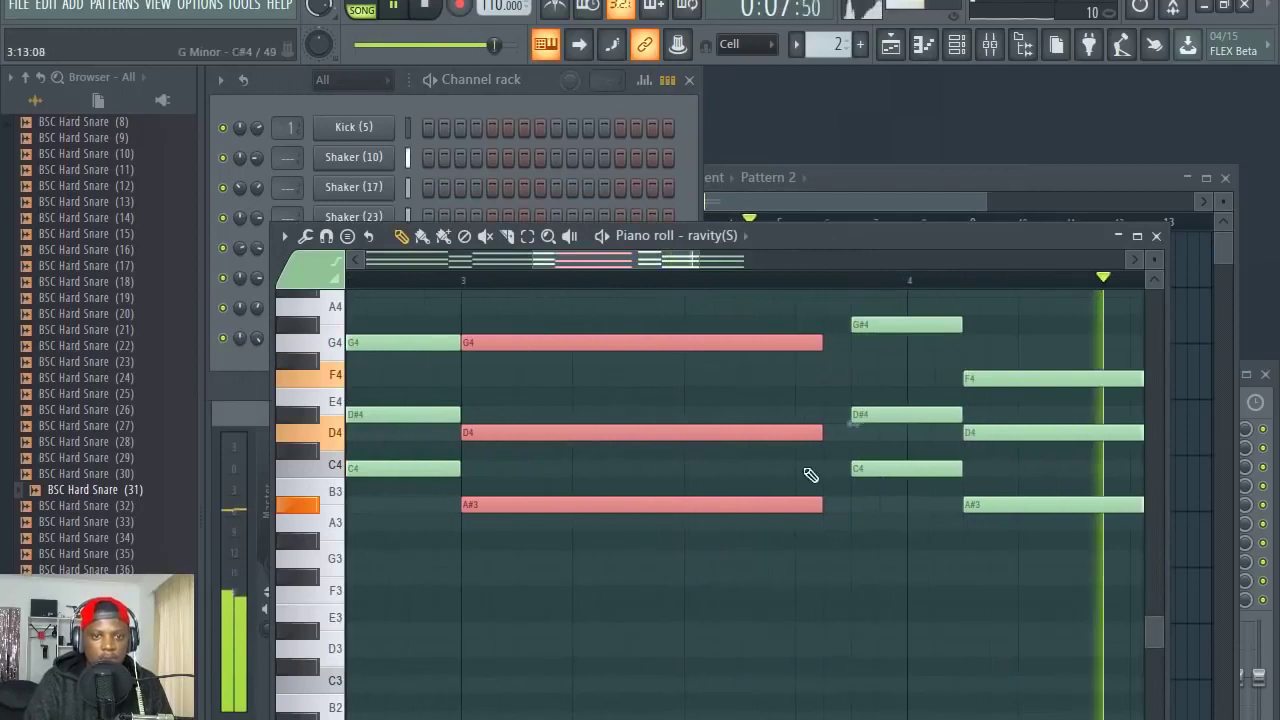
scroll(686, 277, "down", 5)
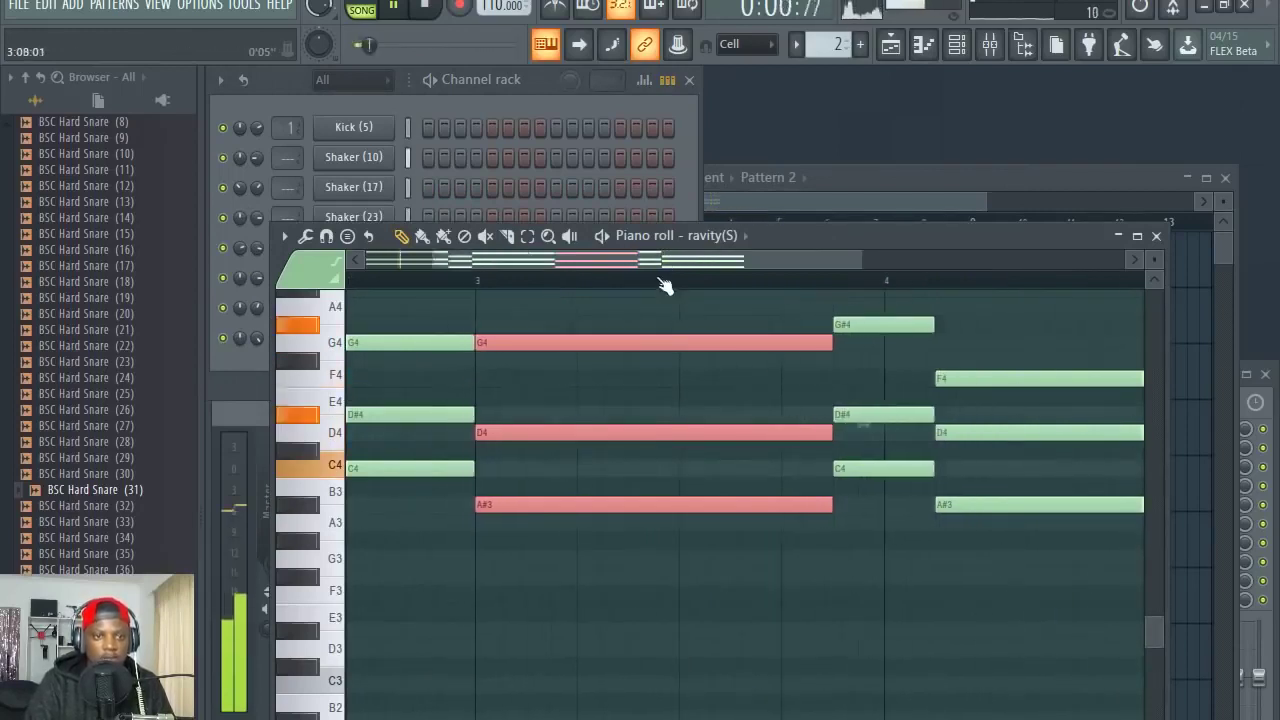
left_click(723, 343)
right_click(746, 344)
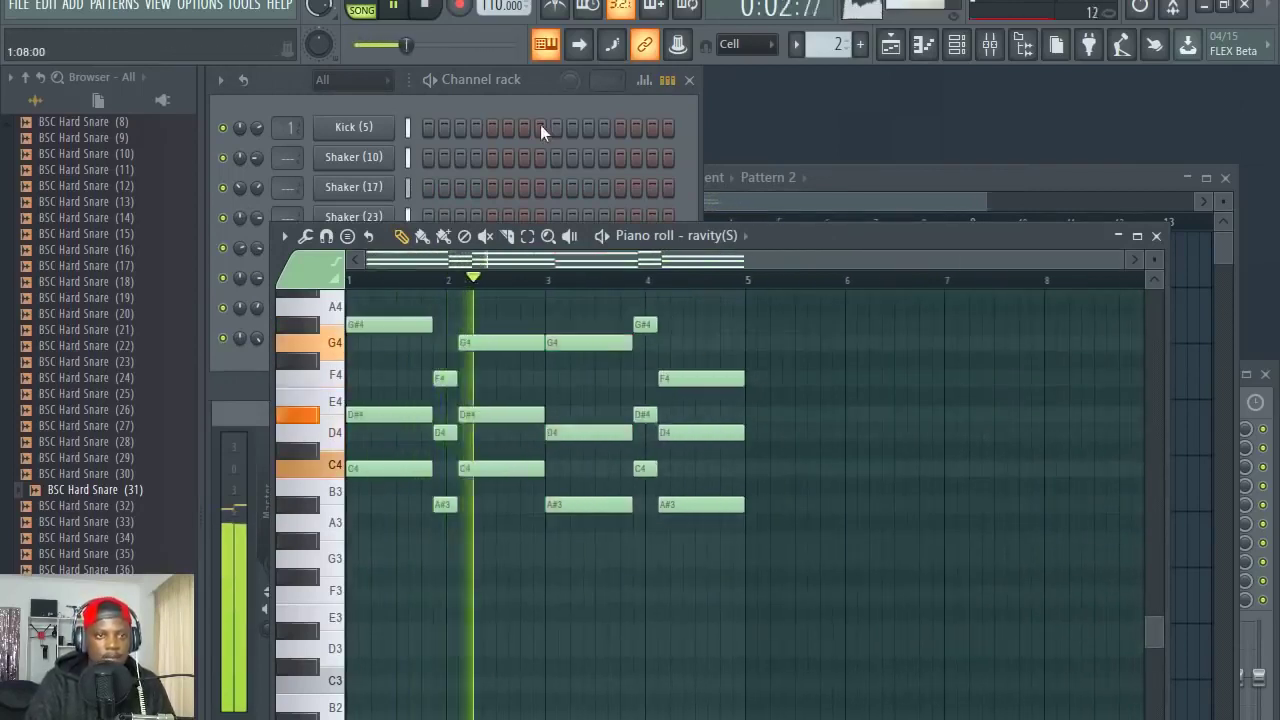
Shape the ravity(S) Layer 1 3-band EQ with mid at -2.85 dB, low reduced and high at +7.42 dB
left_click(512, 98)
left_click(341, 337)
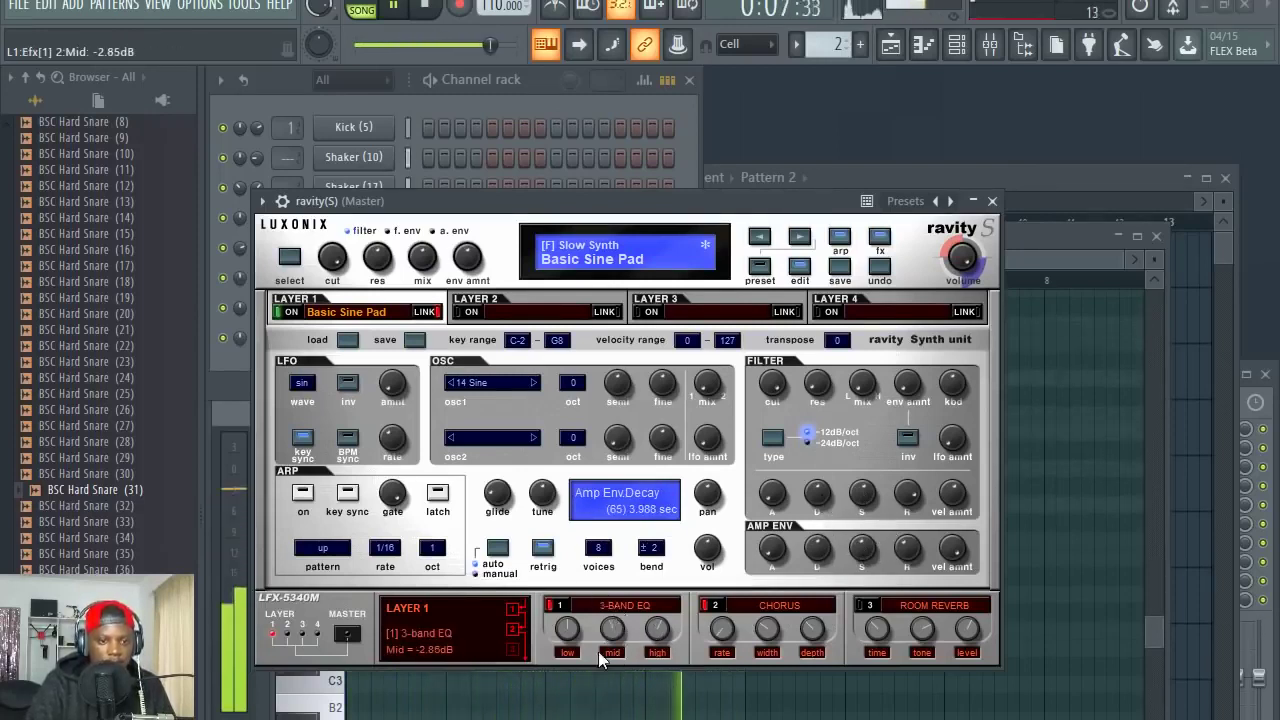
left_click_drag(567, 629, 590, 718)
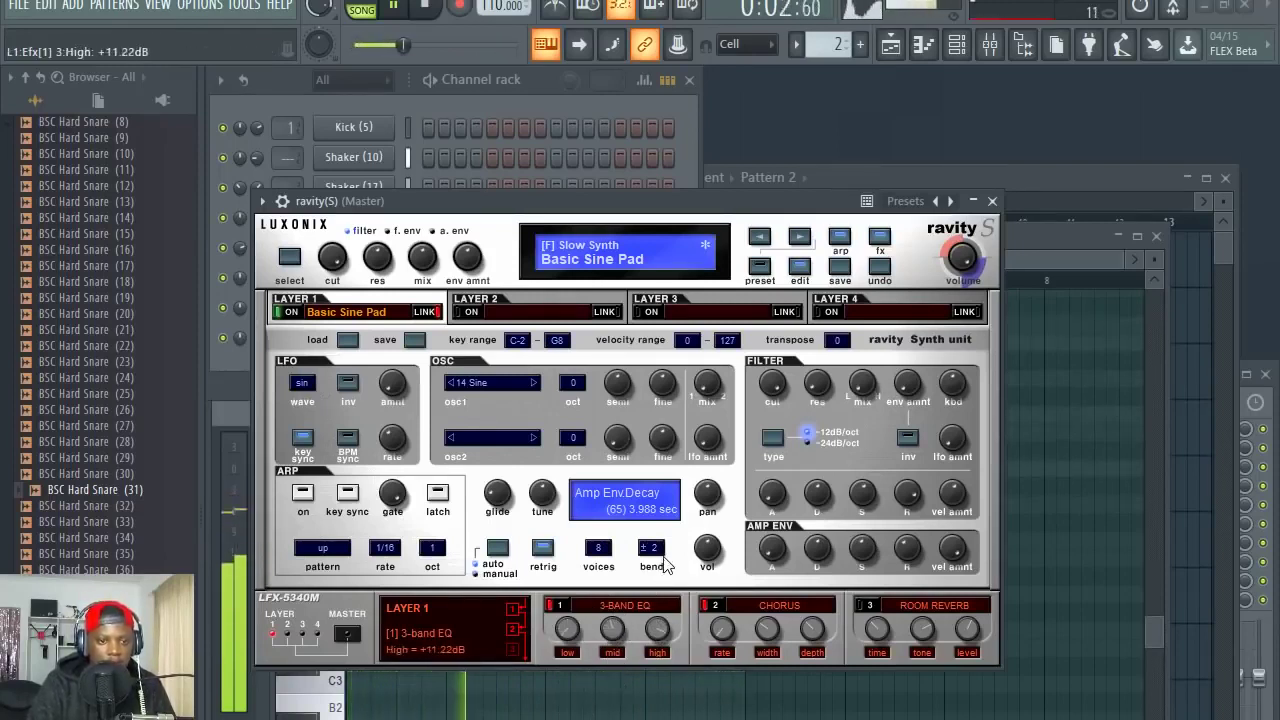
Mute the Kick (5) channel and readjust the ravity(S) channel volume while the loop plays
left_click(515, 90)
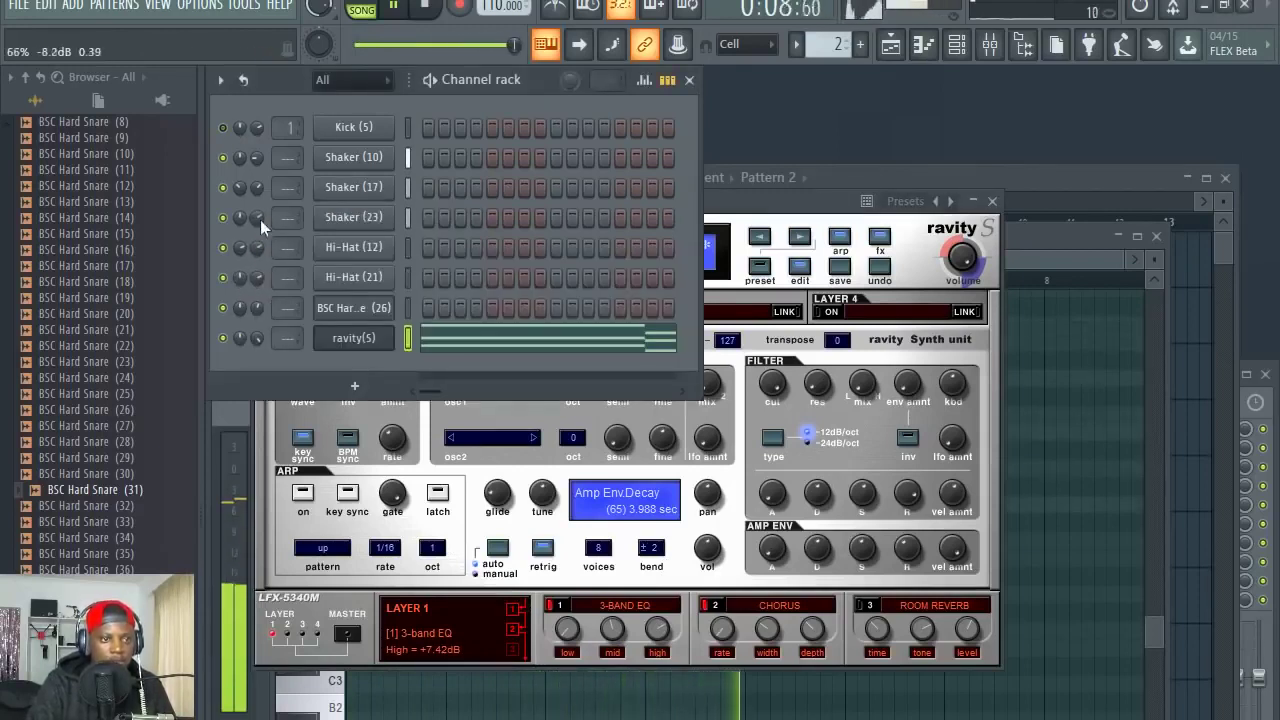
left_click_drag(257, 343, 257, 354)
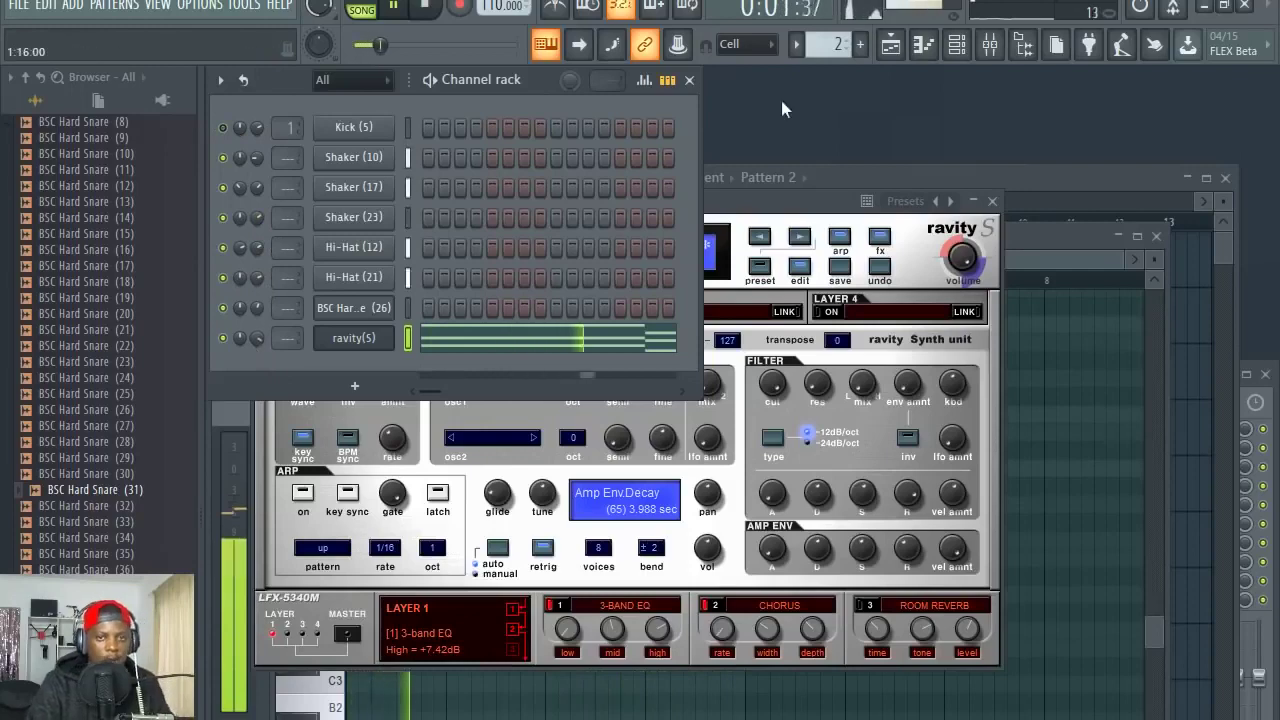
Open Pattern 1 from its clip on Track 1 of the playlist and show its drum steps in the channel rack
left_click(890, 44)
left_click(542, 90)
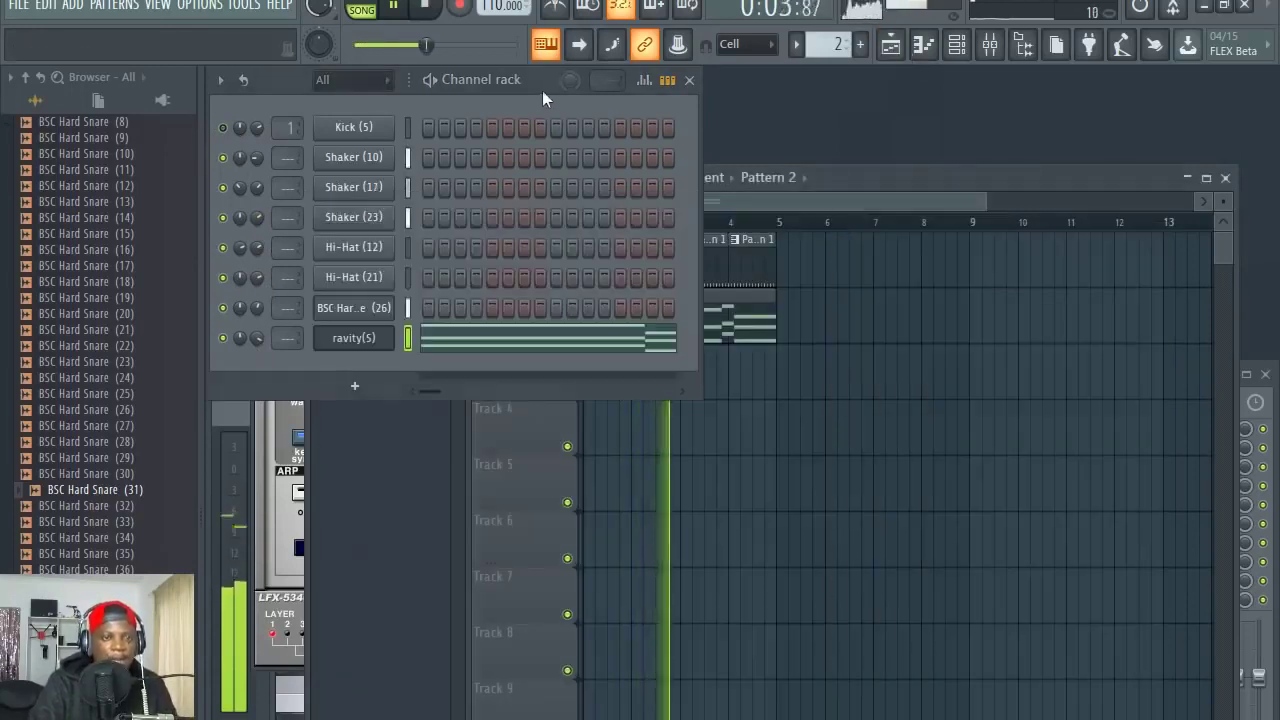
double_click(726, 266)
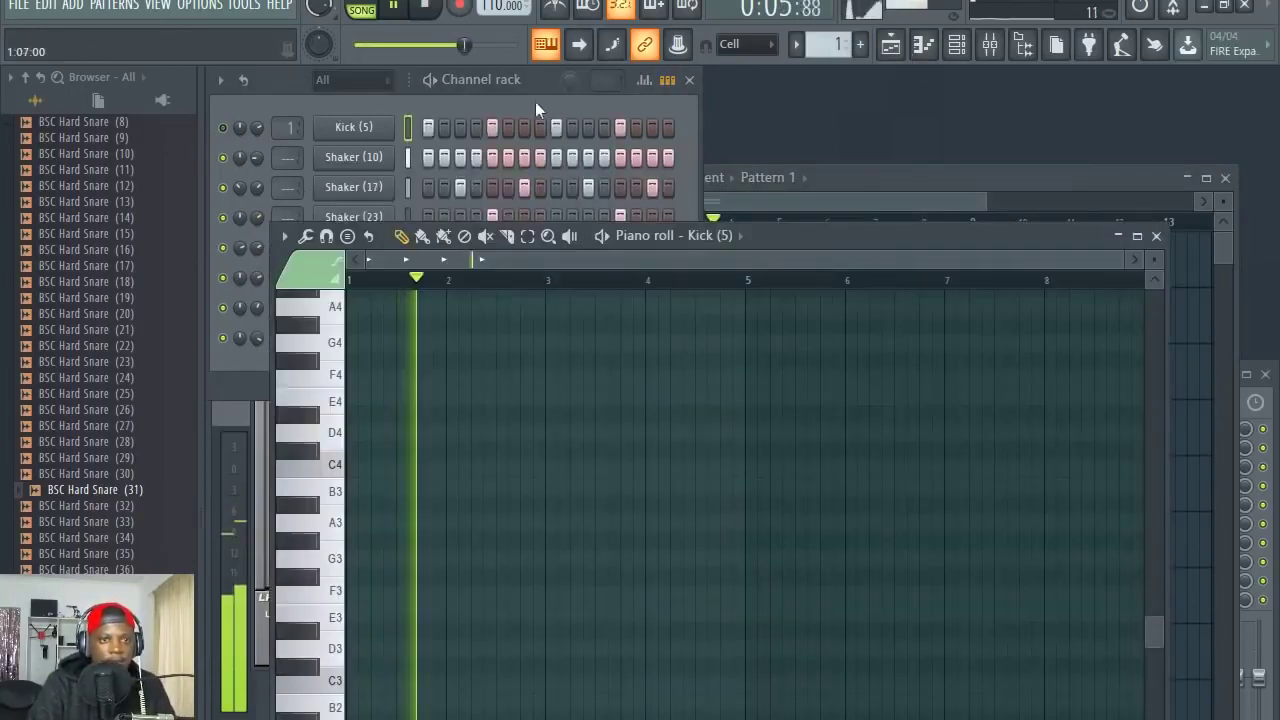
left_click(535, 102)
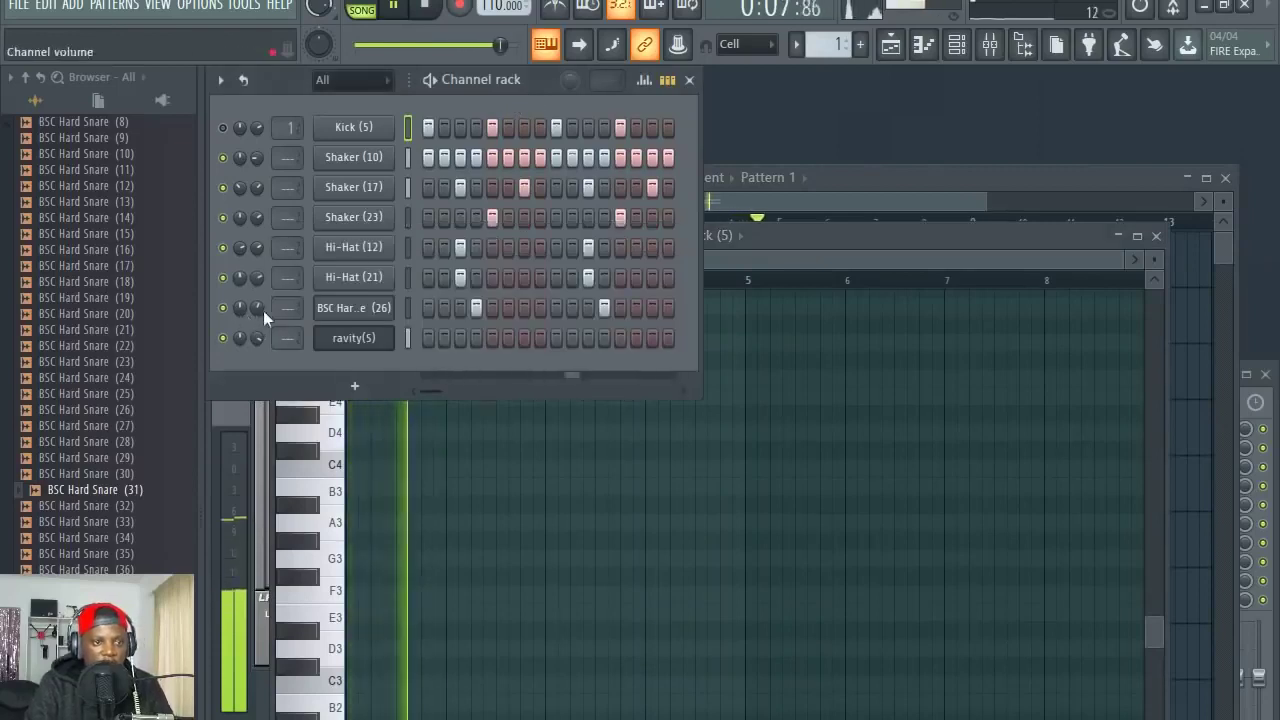
Mute Shaker (10), Shaker (23) and BSC Hard Snare (26), keeping Shaker (17) and both hi-hats playing with ravity(S)
left_click(223, 217)
left_click(223, 188)
left_click(224, 158)
left_click(223, 188)
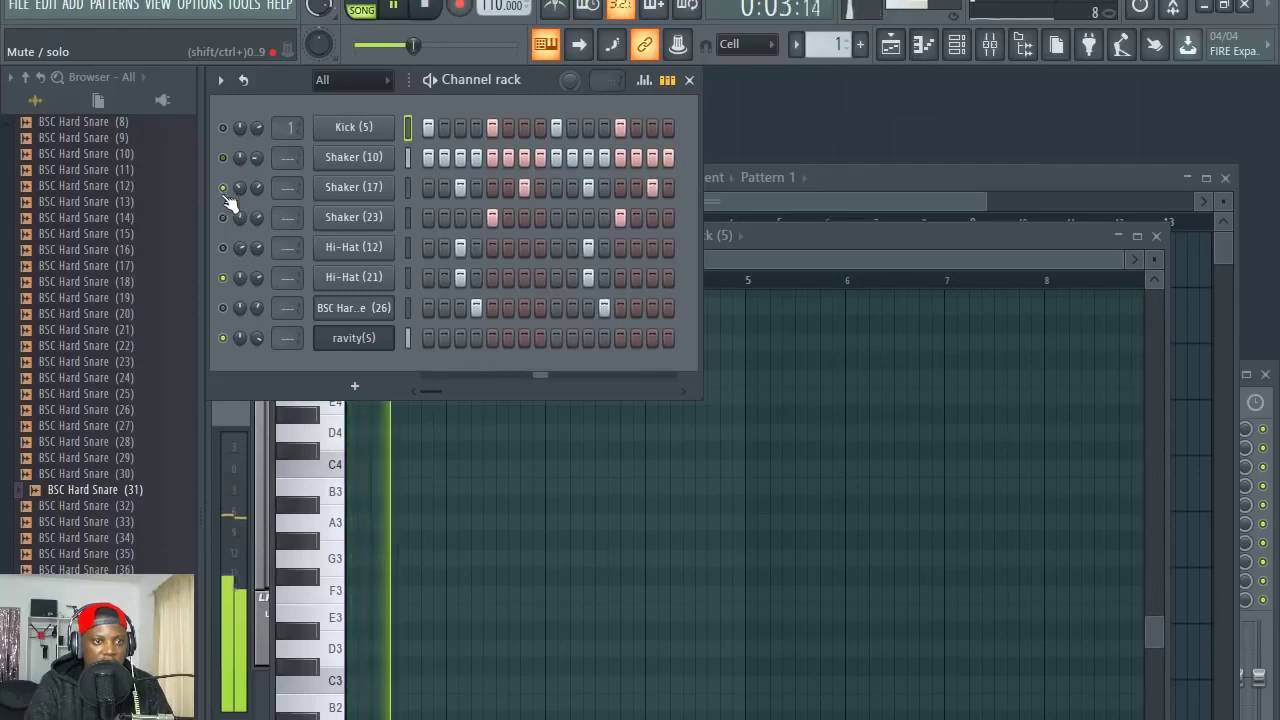
left_click(224, 277)
left_click(223, 247)
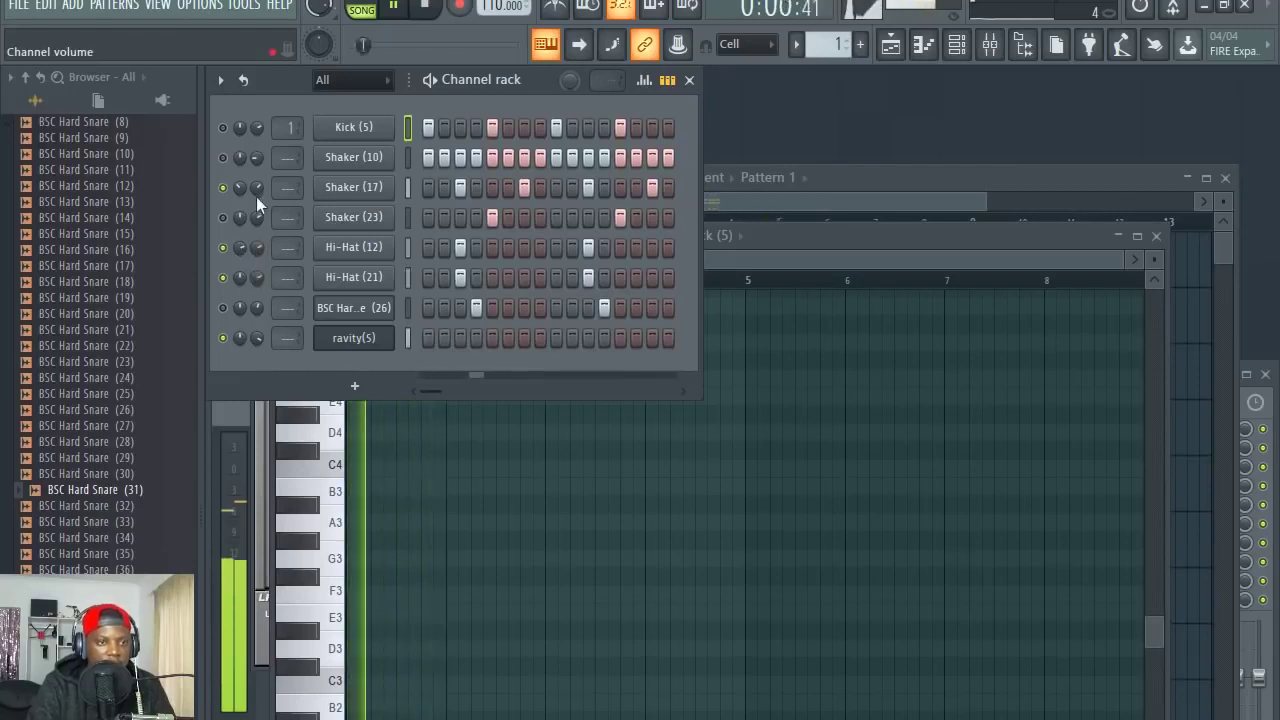
Unmute Shaker (10) and bring up Pattern 2 with its ravity(S) chords in the channel rack
left_click(223, 157)
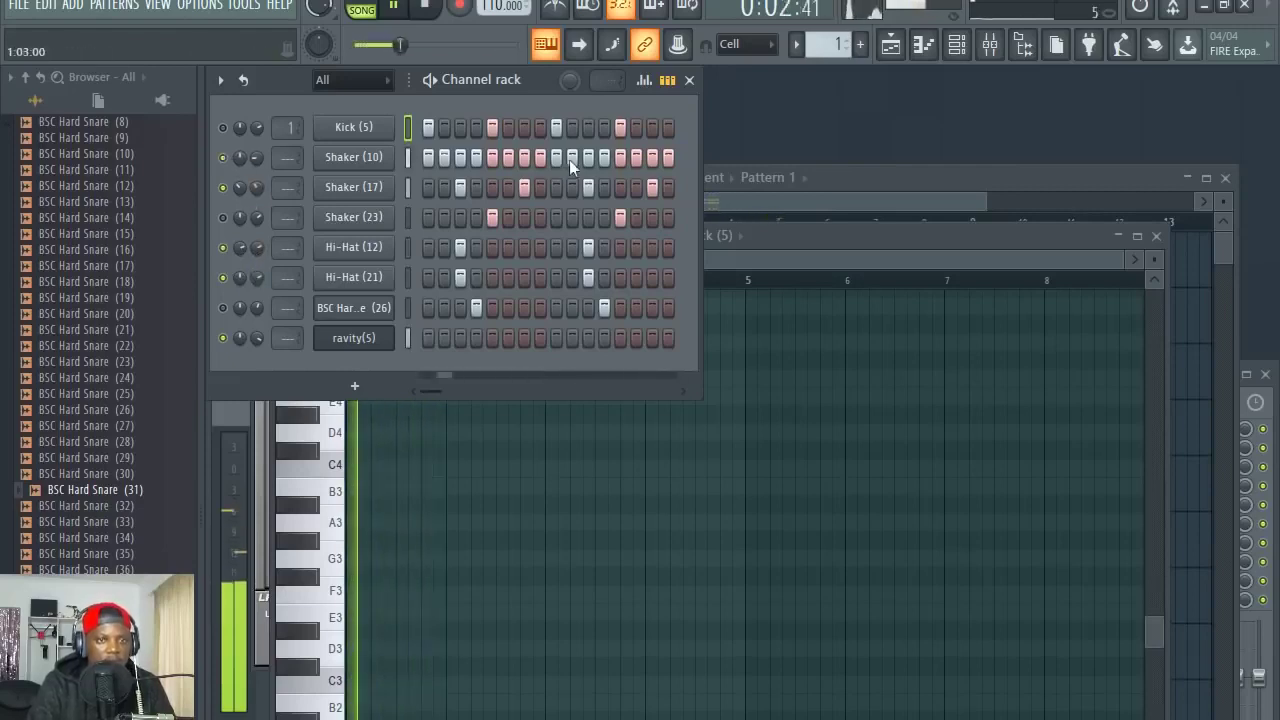
left_click(923, 44)
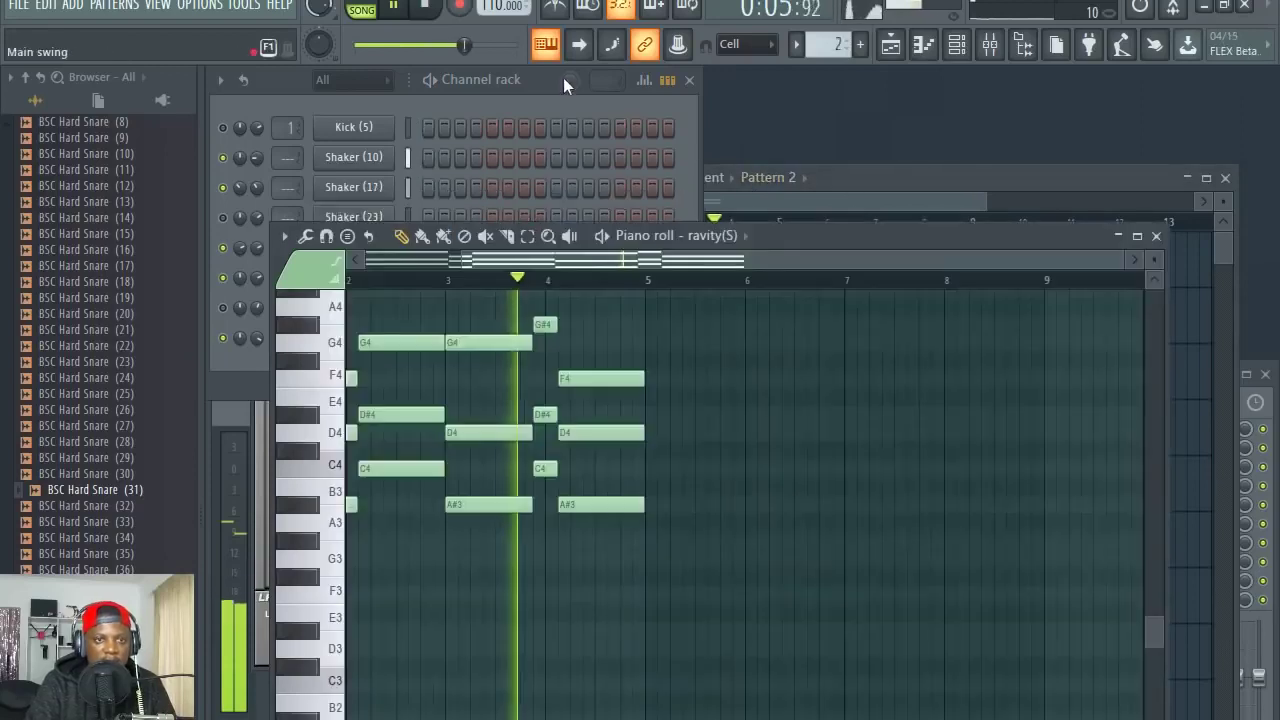
left_click(561, 79)
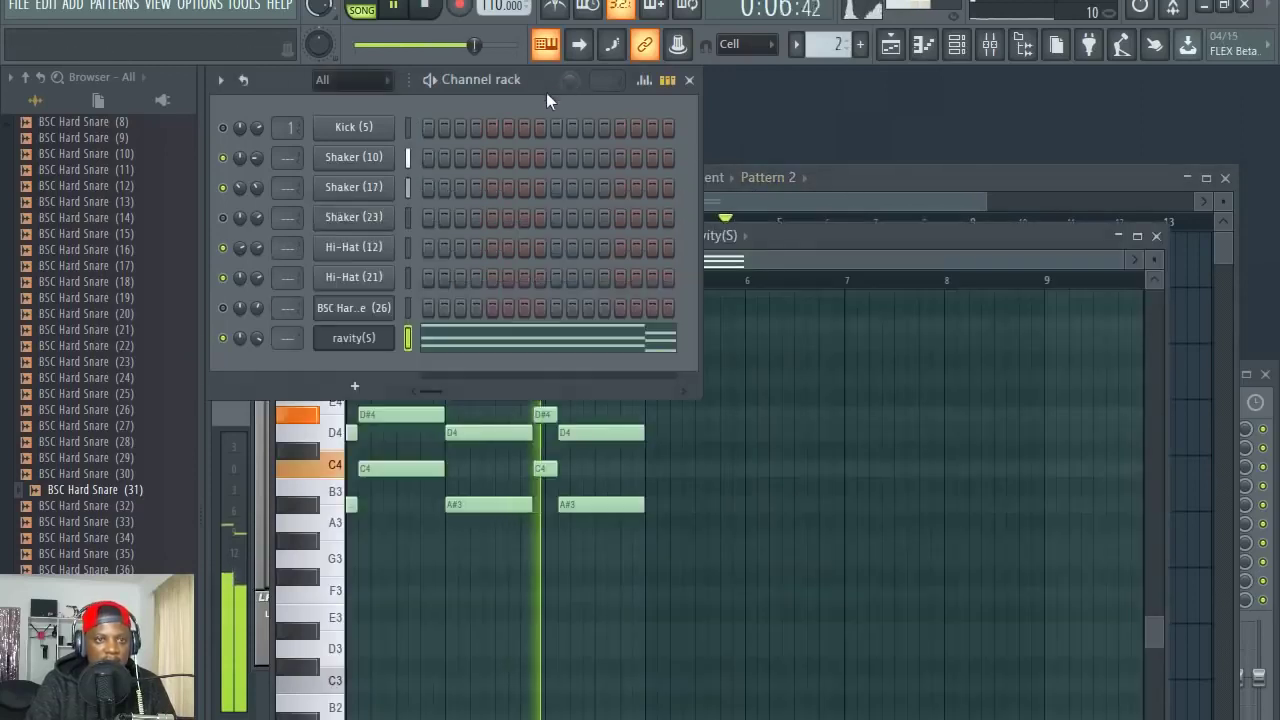
key("space")
Browse Packs > Legacy > Instruments > Percs and preview the PERC_Kalim_C4 sample
left_click(354, 386)
left_click(30, 80)
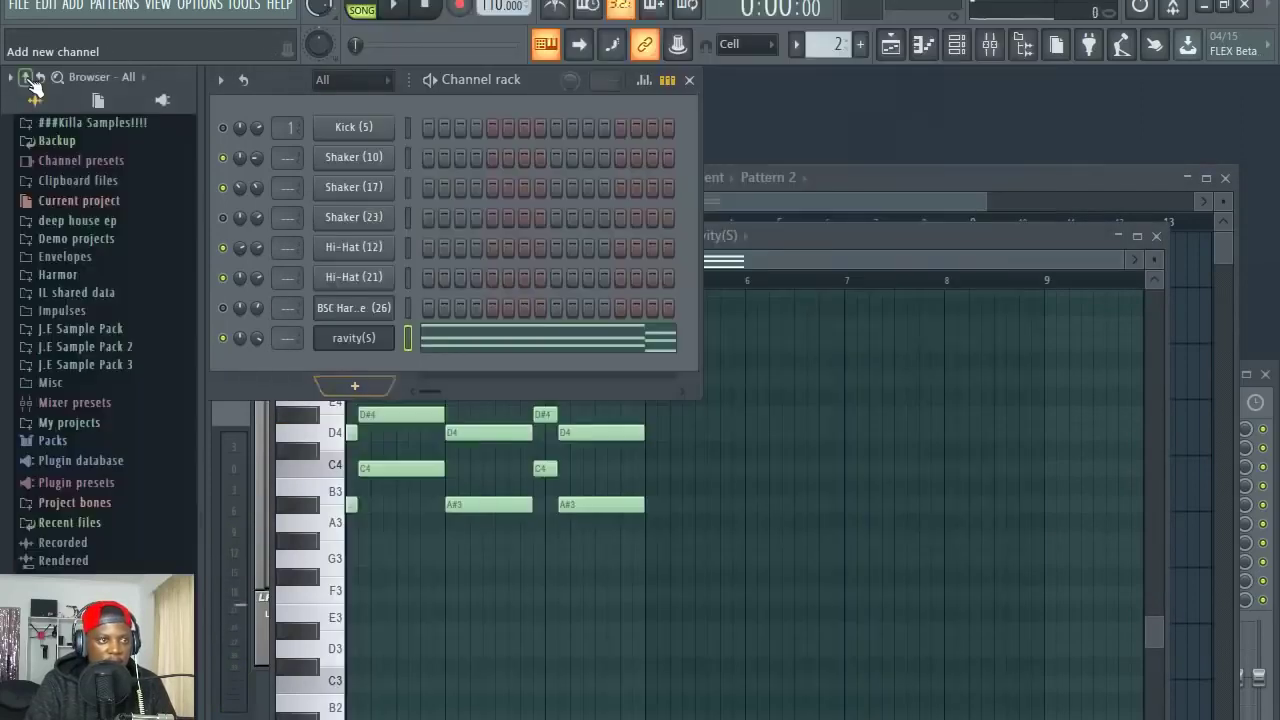
left_click(72, 442)
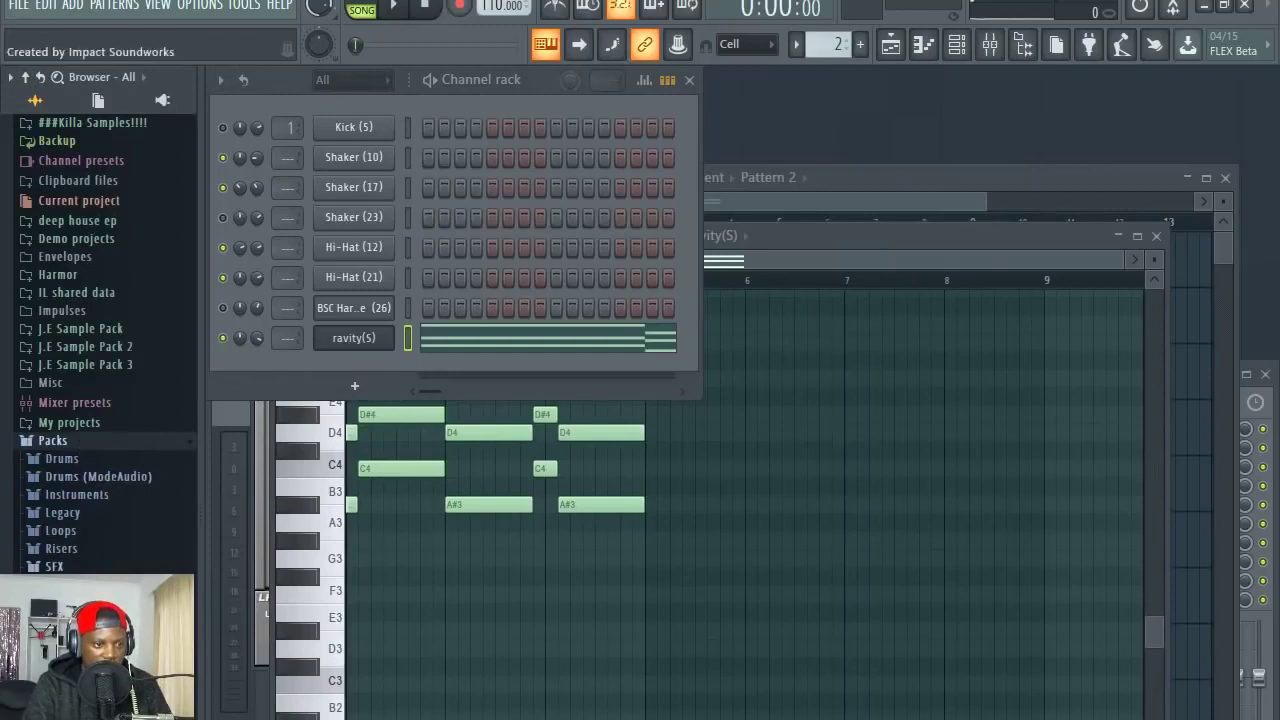
left_click(95, 517)
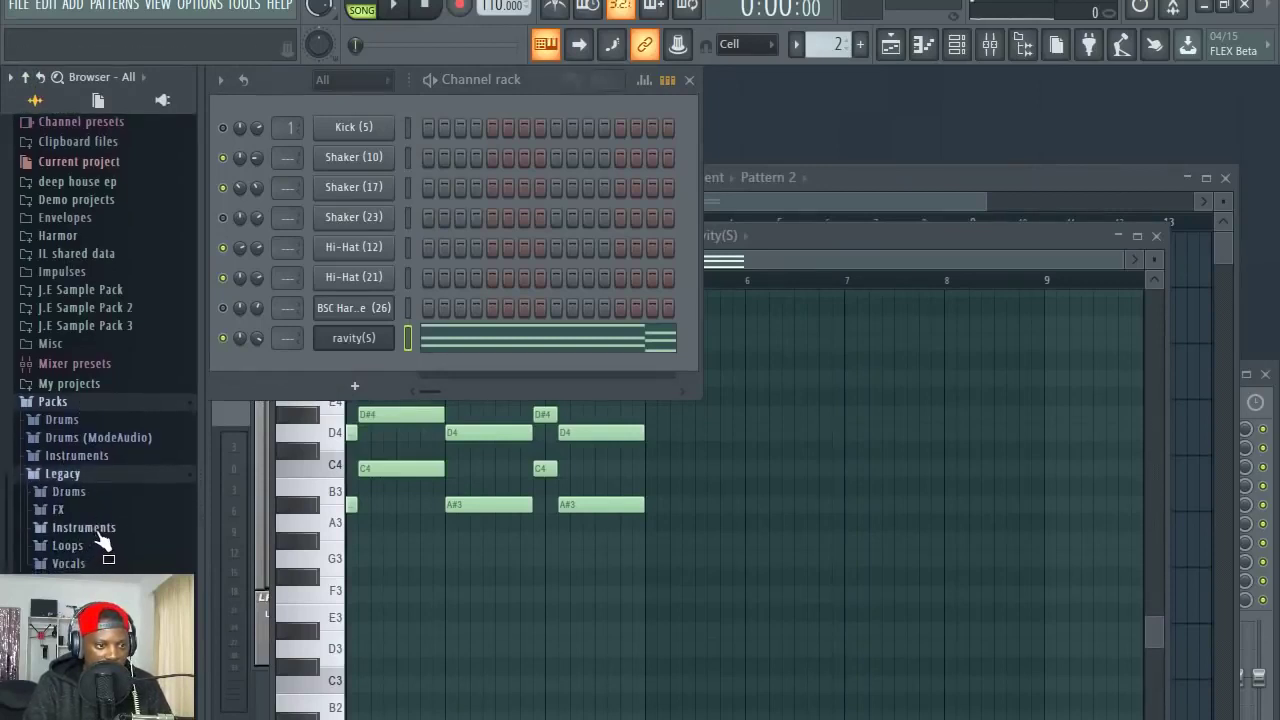
left_click(98, 530)
left_click(102, 510)
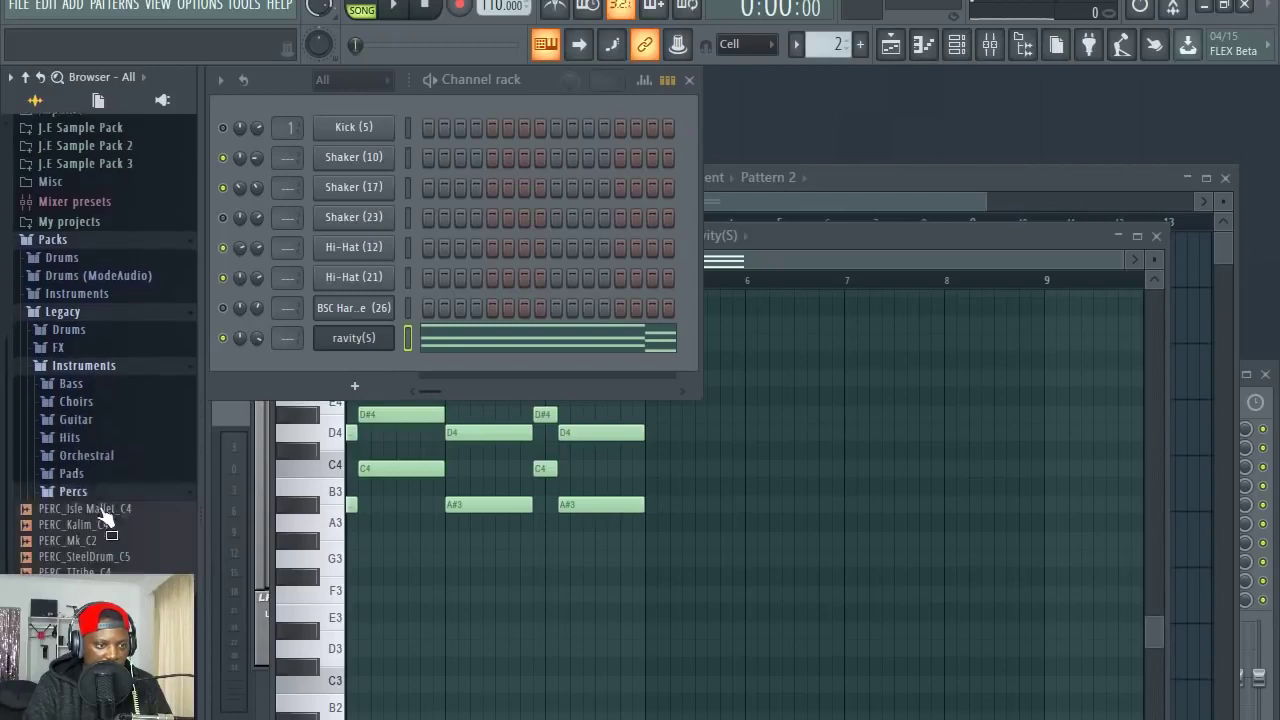
left_click(103, 527)
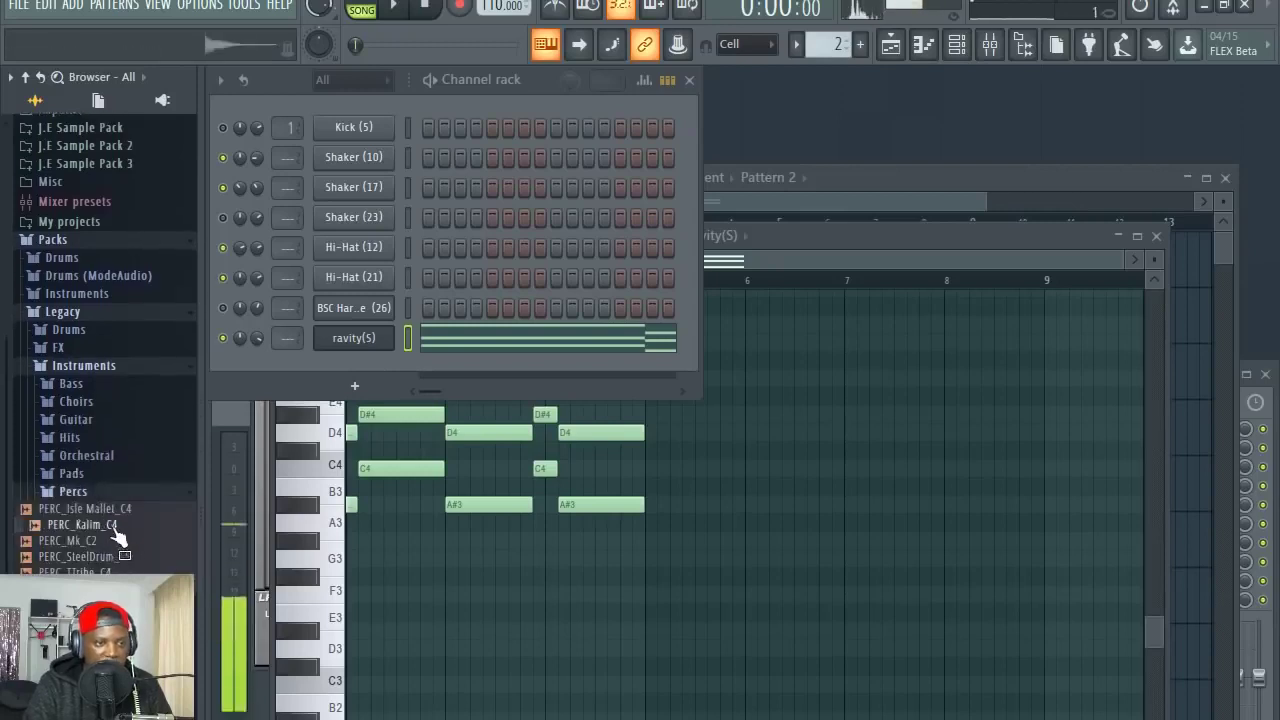
Load PERC_Kalim_C4 into a new sampler channel and audition it with a few notes
right_click(118, 537)
left_click(209, 542)
left_click_drag(462, 267, 582, 289)
key("d")
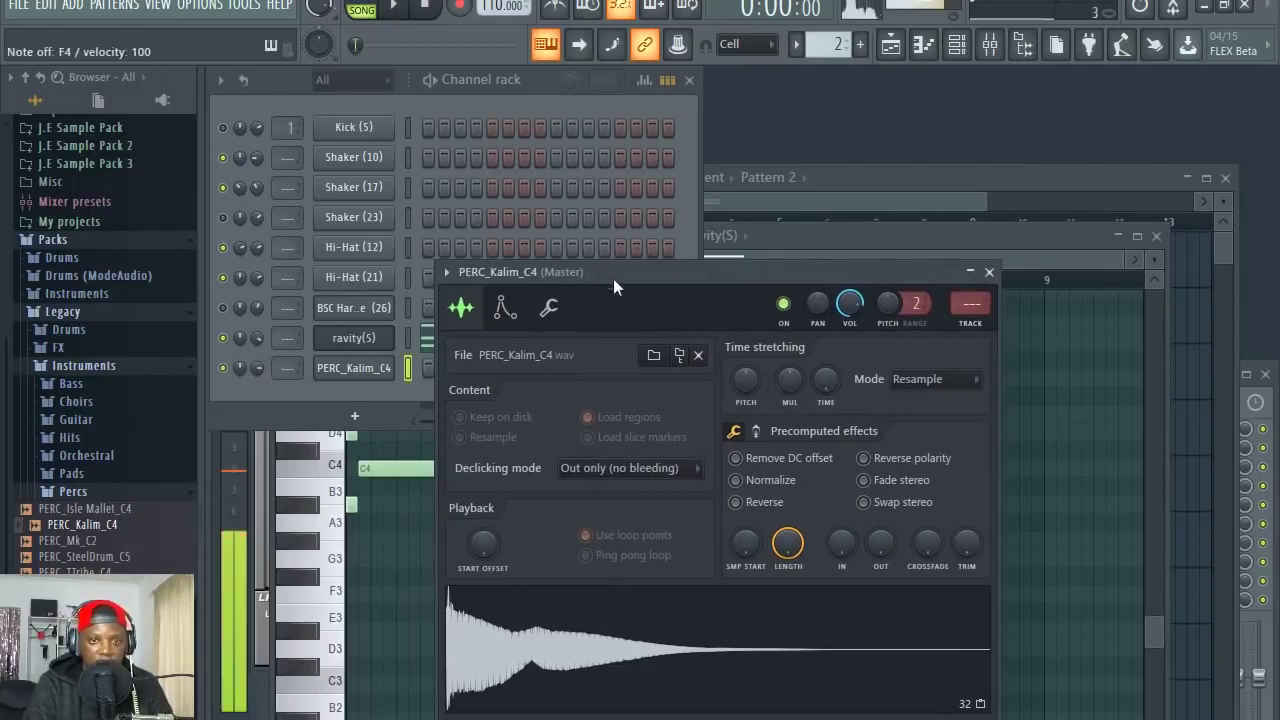
Lower the PERC_Kalim_C4 channel volume while playing notes on it over the loop
left_click(494, 97)
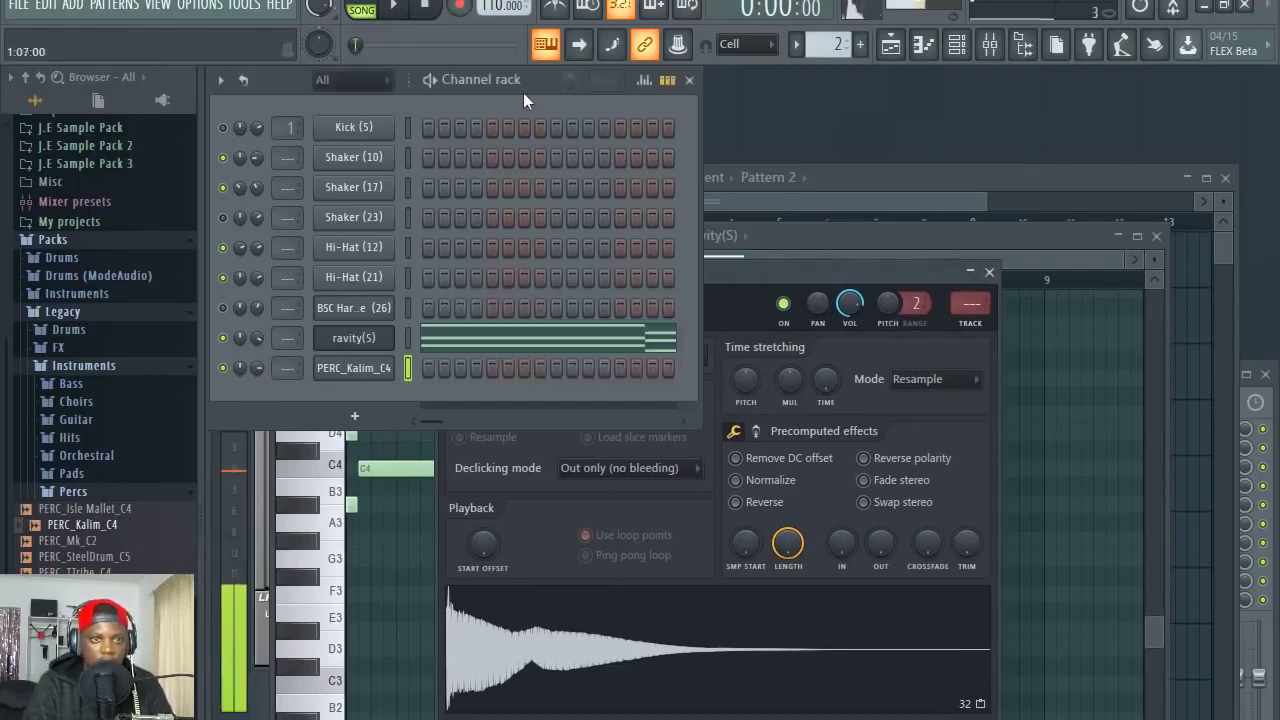
key("space")
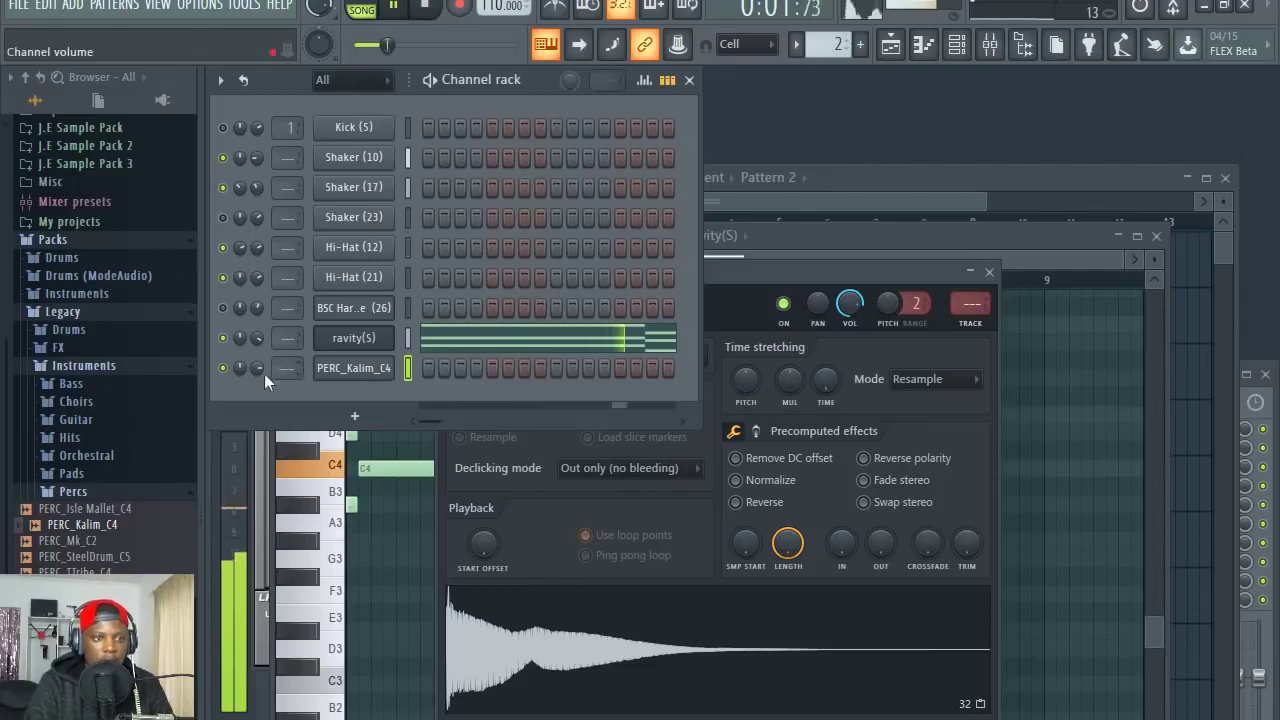
left_click_drag(261, 369, 261, 400)
key("b")
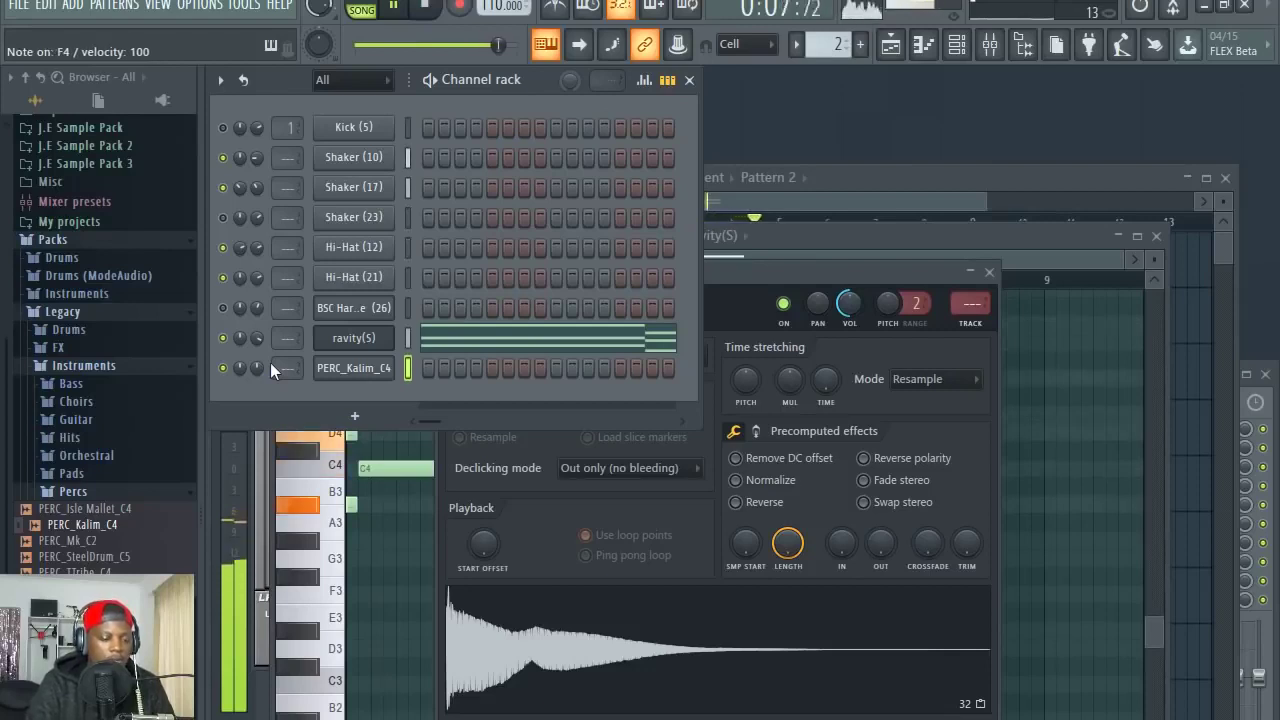
key("space")
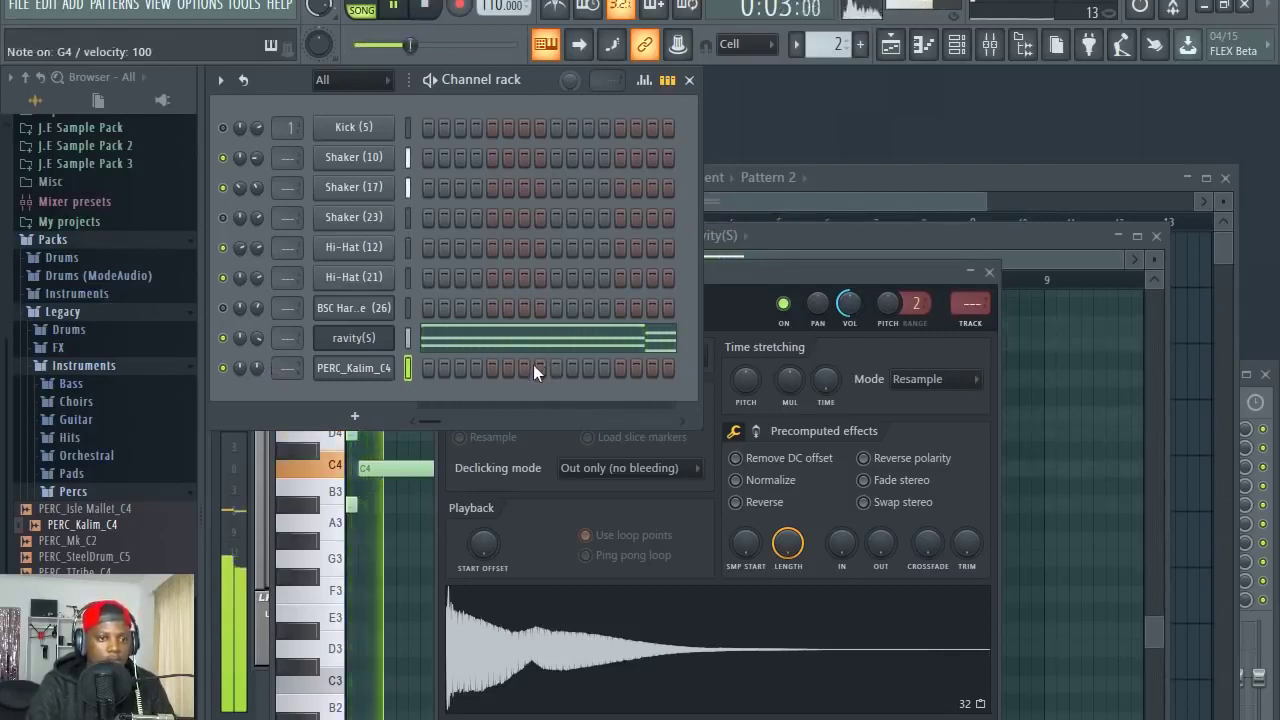
Copy the ravity(S) chords into the PERC_Kalim_C4 channel and show them in its piano roll from bar 1
left_click(408, 340)
key("space")
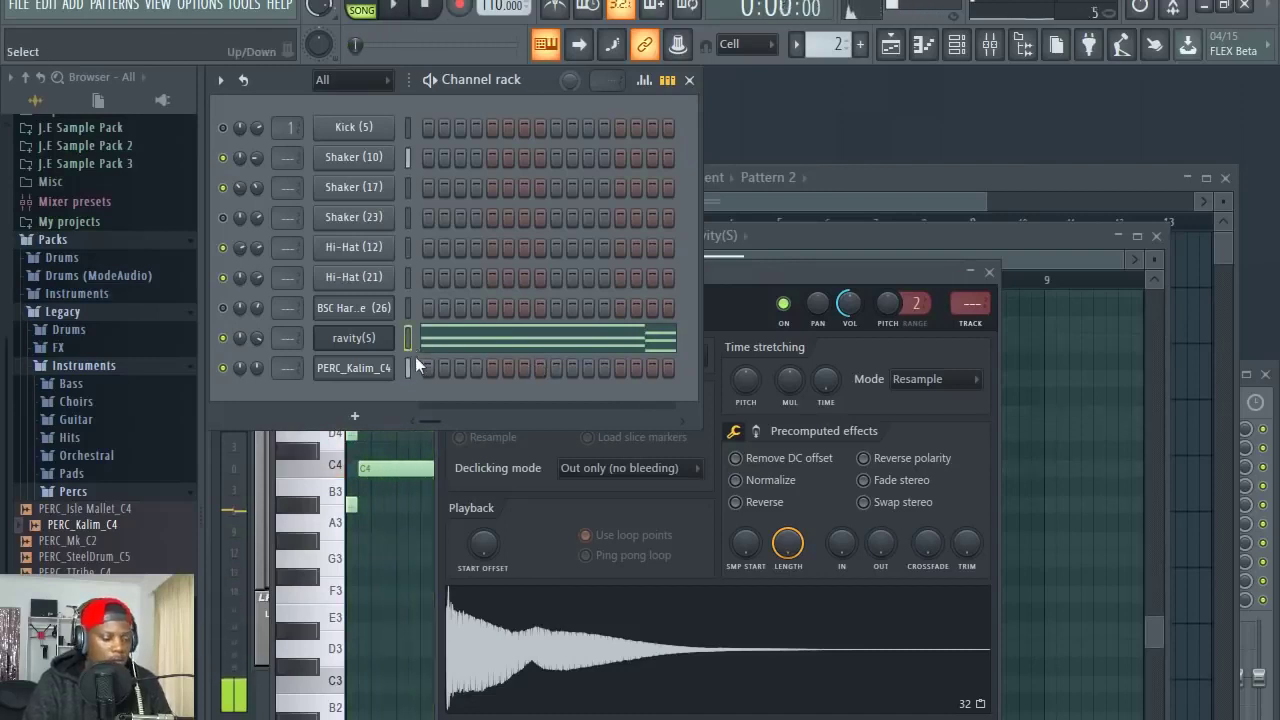
left_click(409, 370)
key("ctrl+v")
key("space")
left_click(463, 372)
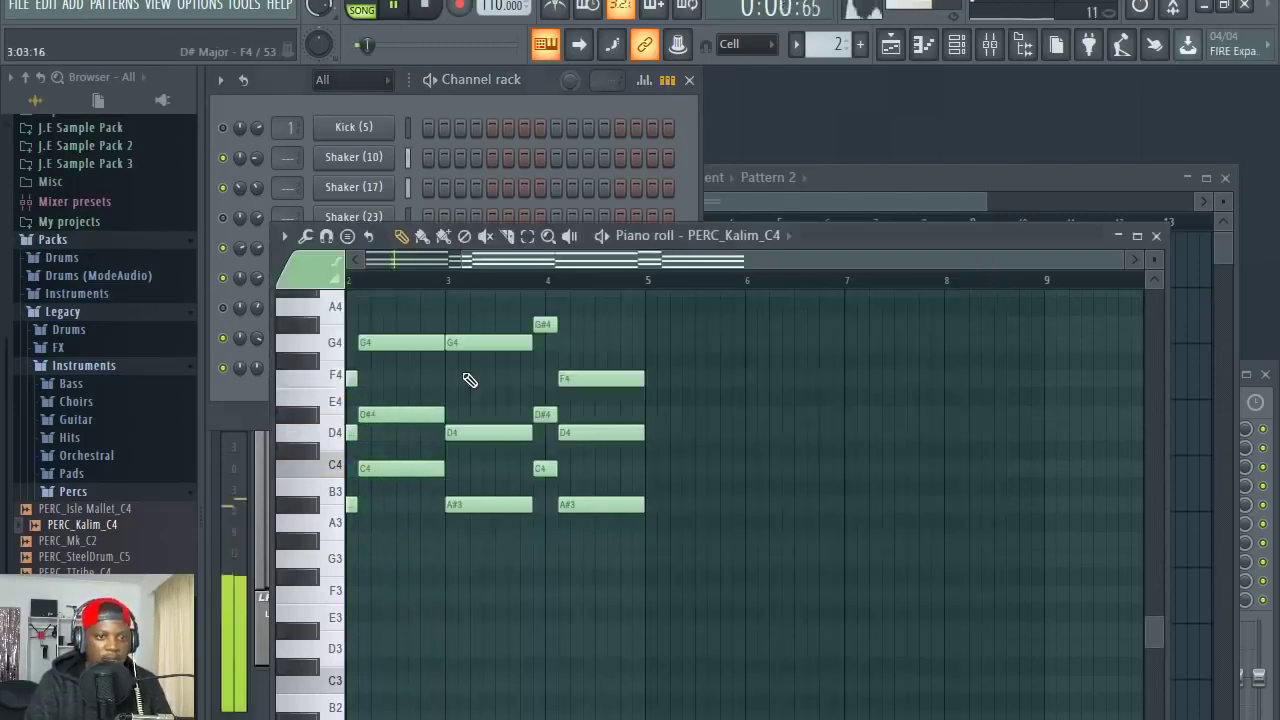
left_click_drag(456, 263, 345, 265)
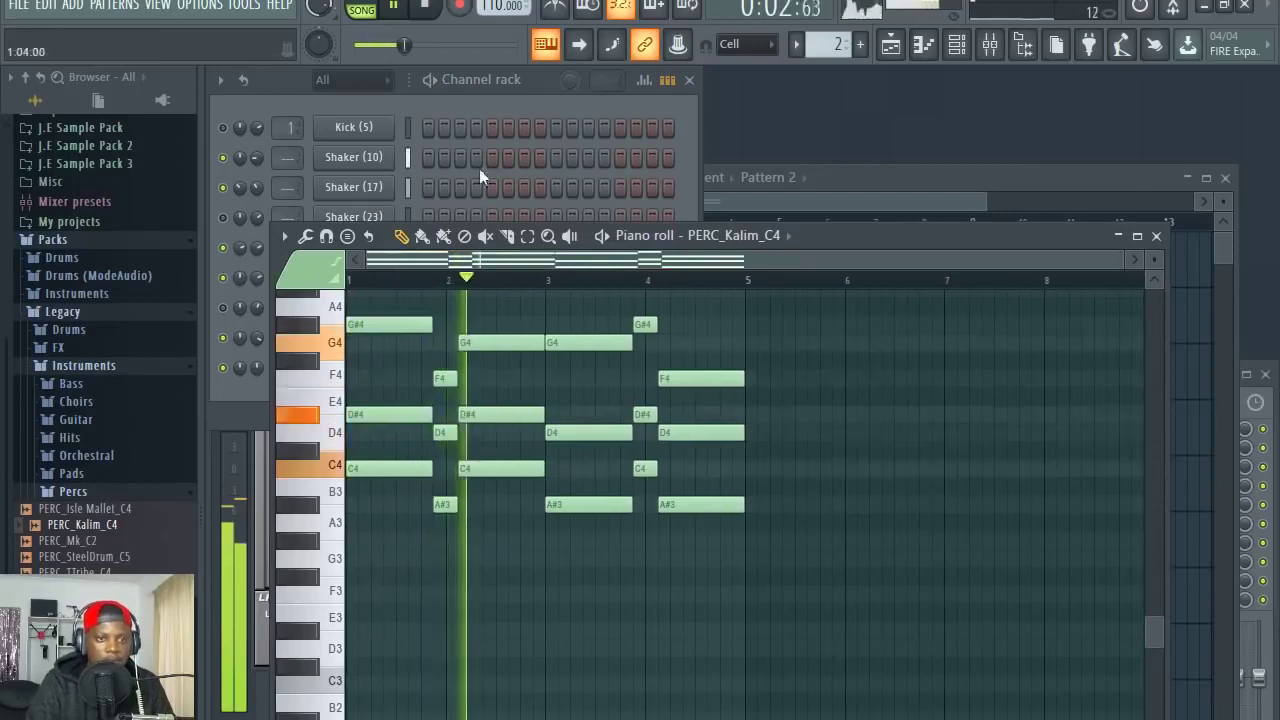
Listen to the loop with the PERC_Kalim_C4 chords while viewing the playlist and channel rack
left_click(524, 108)
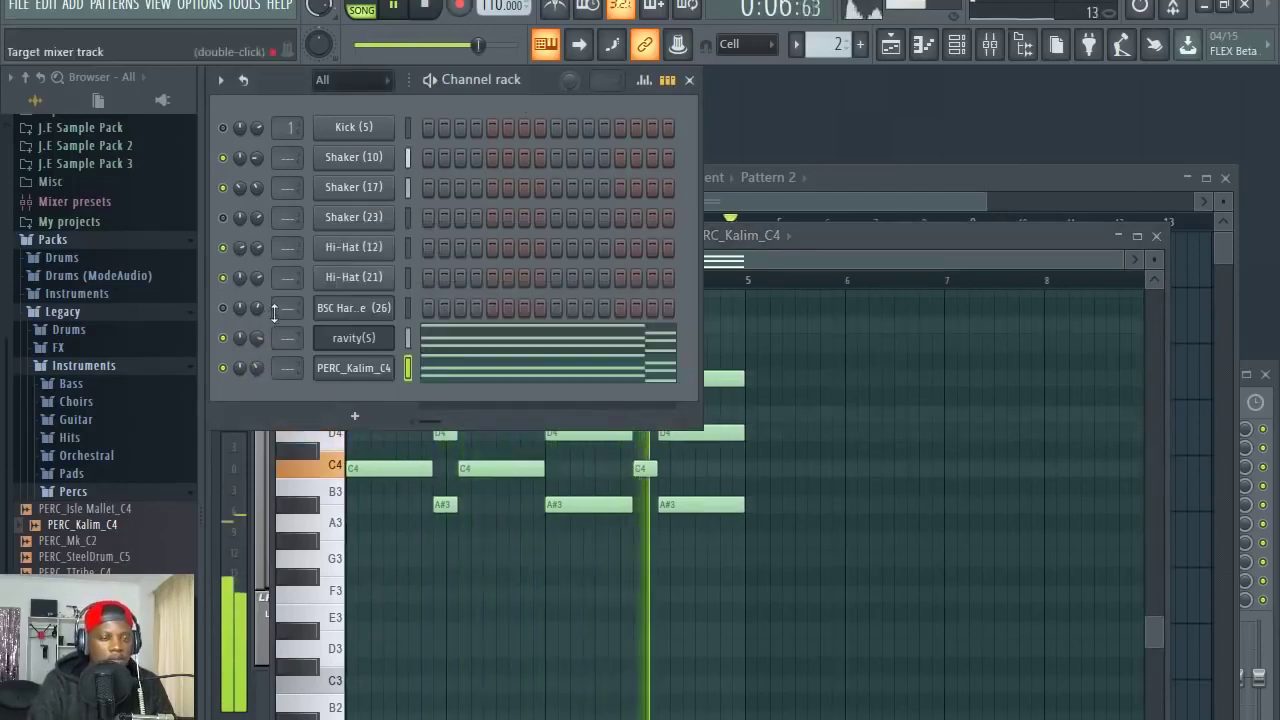
left_click(868, 186)
left_click(533, 104)
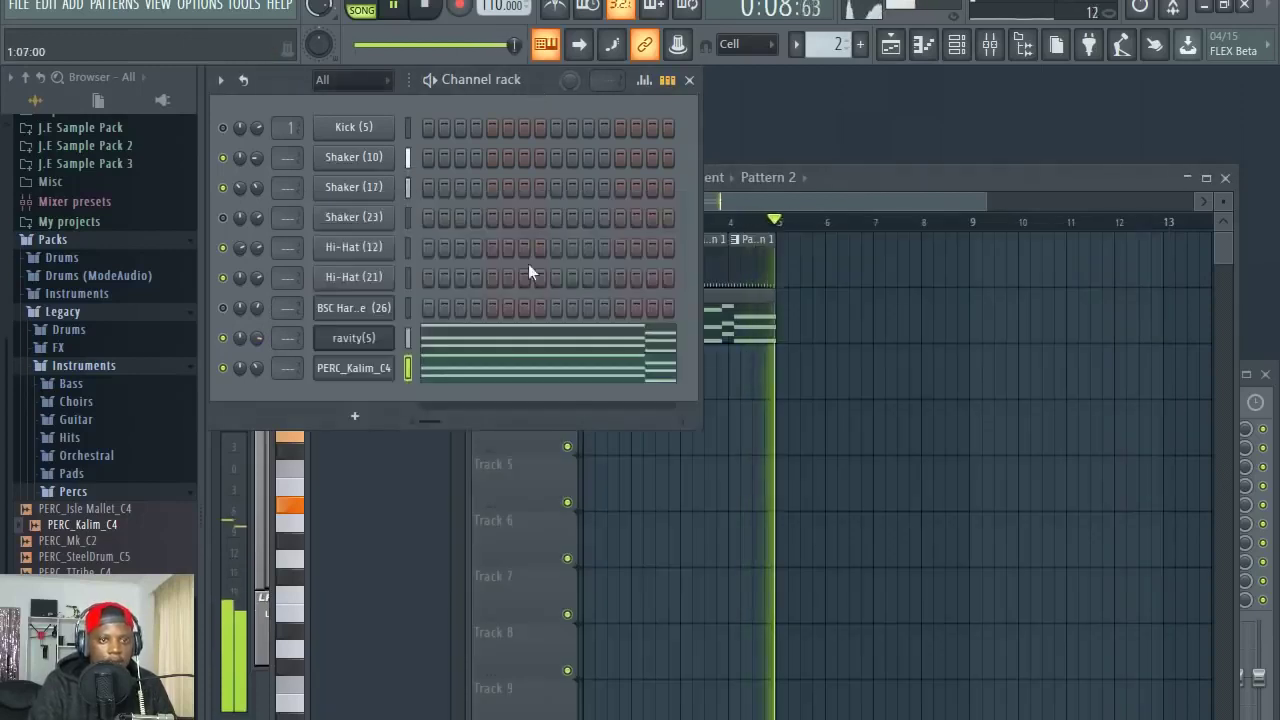
key("space")
Add a second ravity(S) channel, load the factory Bell & Perc preset 18 Karimba and audition it
left_click(382, 420)
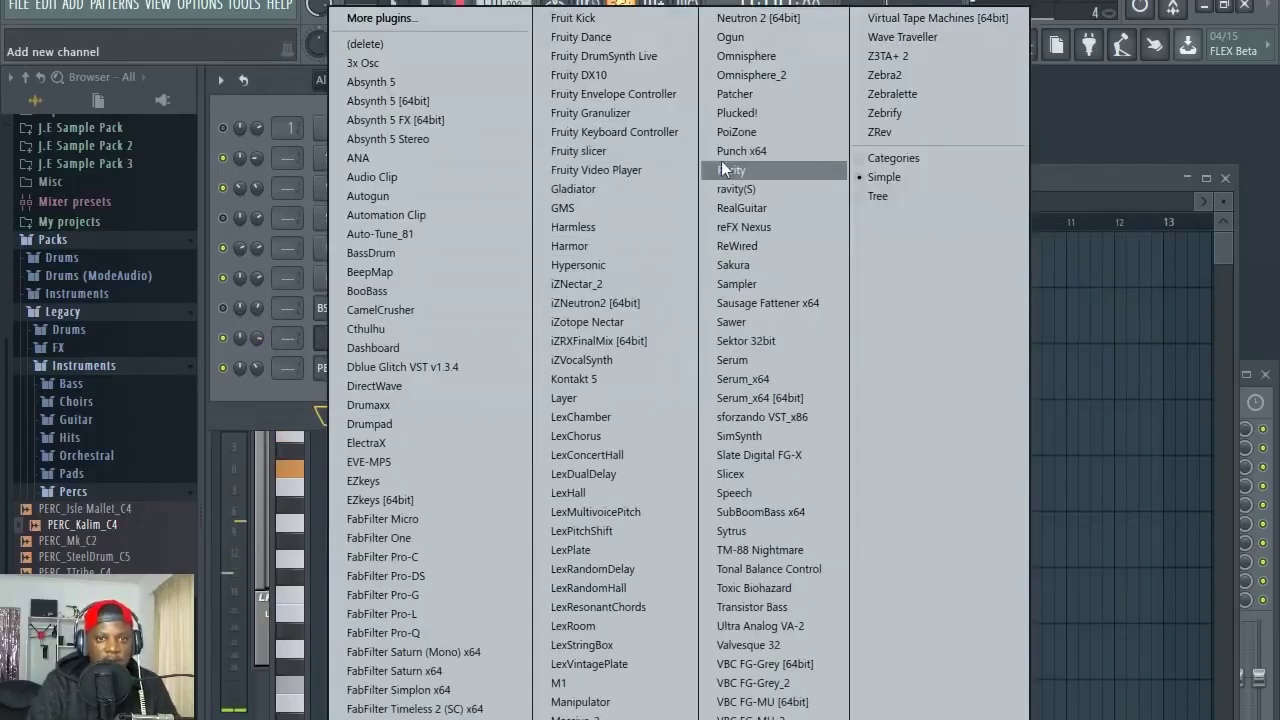
left_click(746, 186)
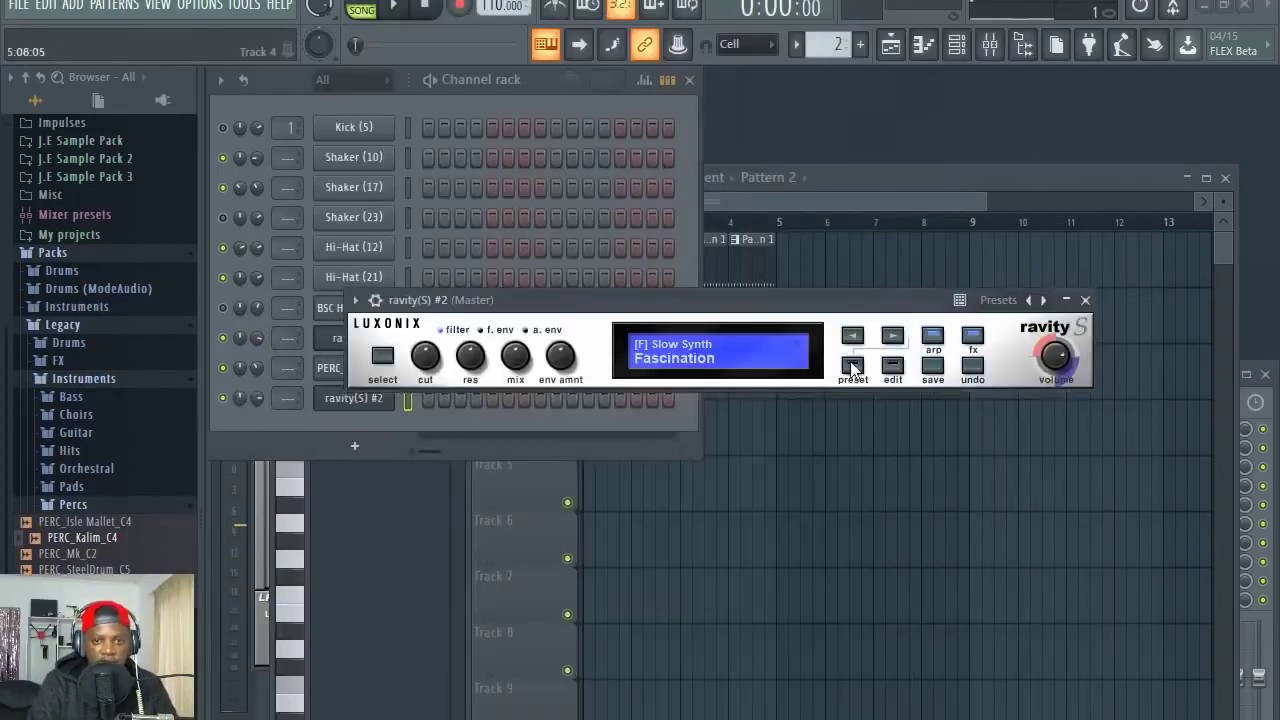
left_click(852, 366)
left_click(430, 540)
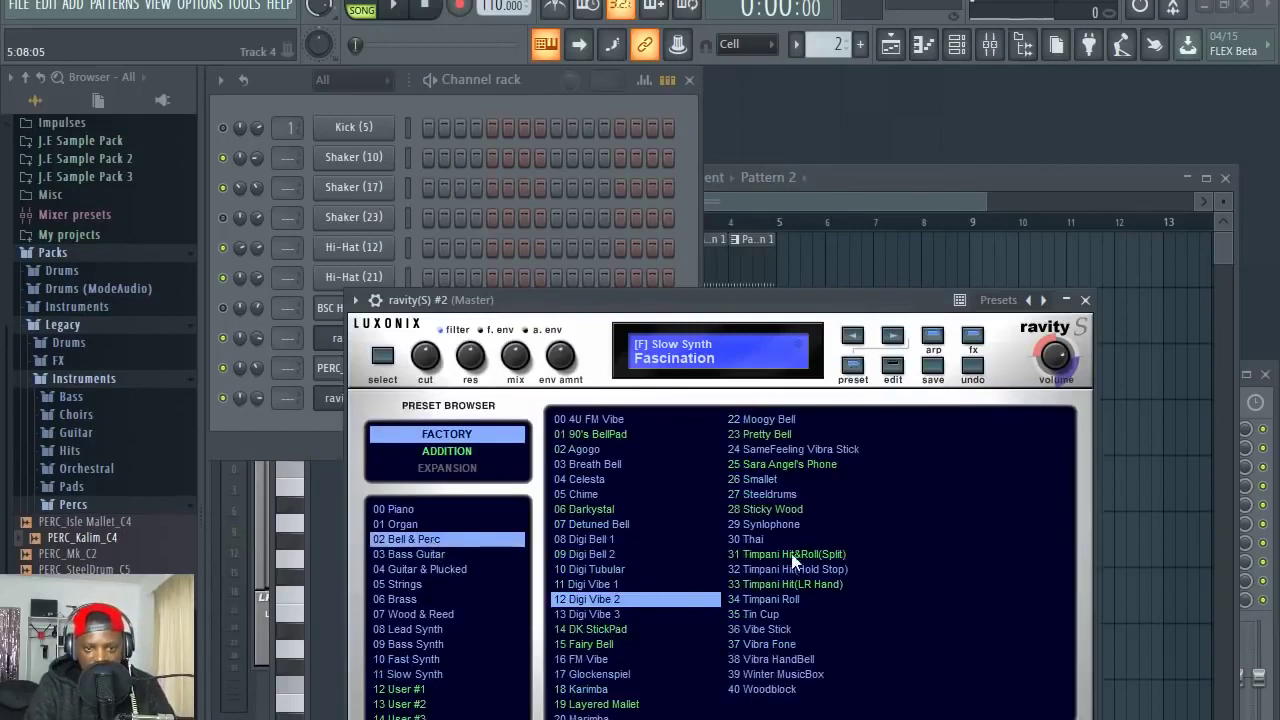
left_click(771, 525)
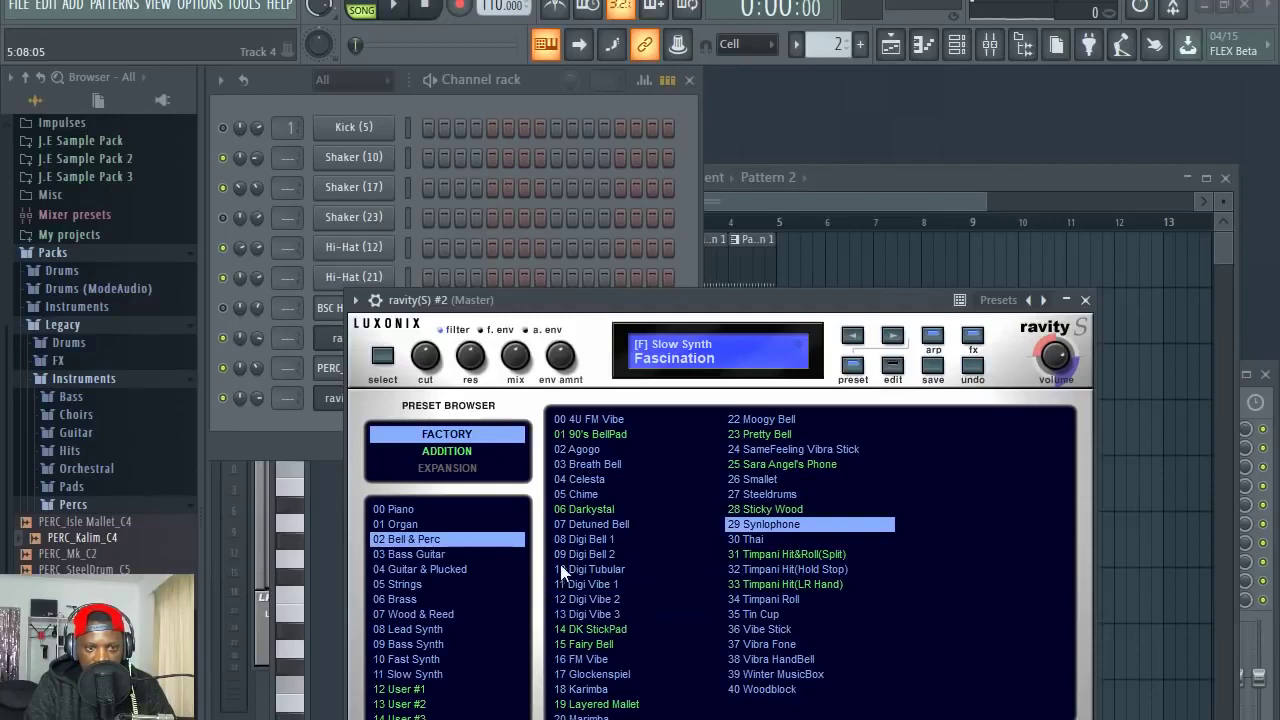
left_click(603, 690)
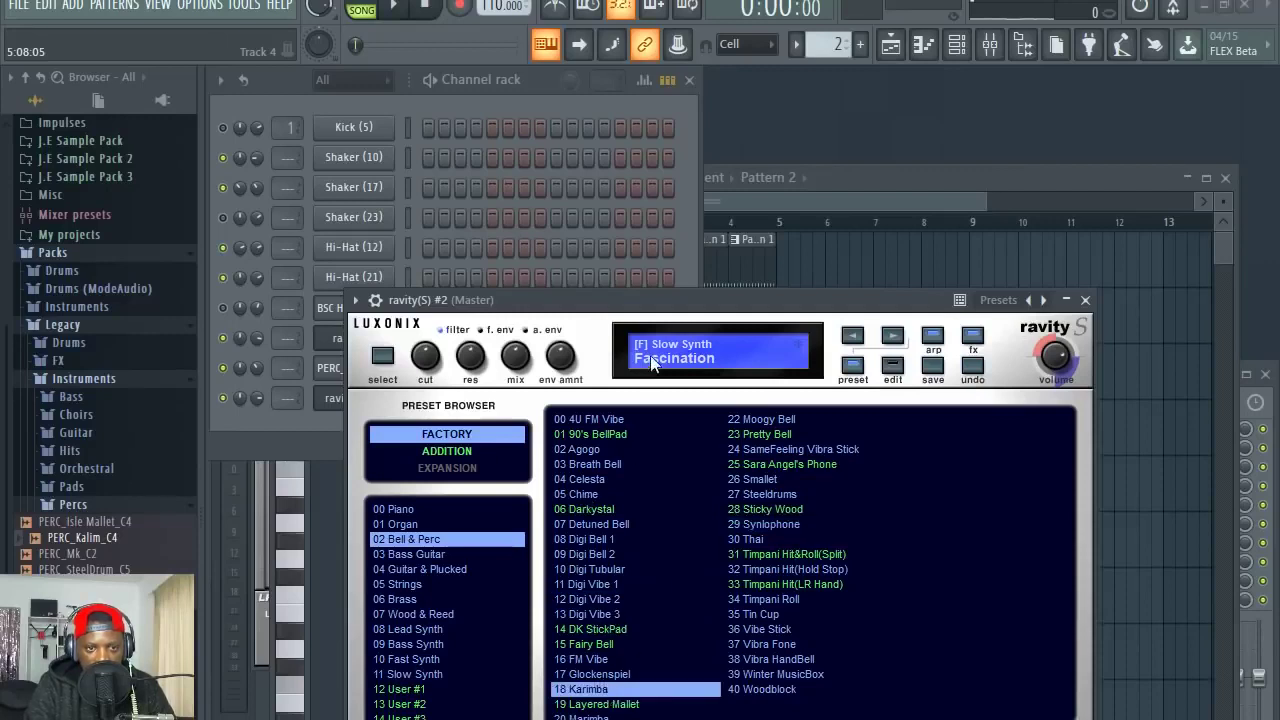
key("v")
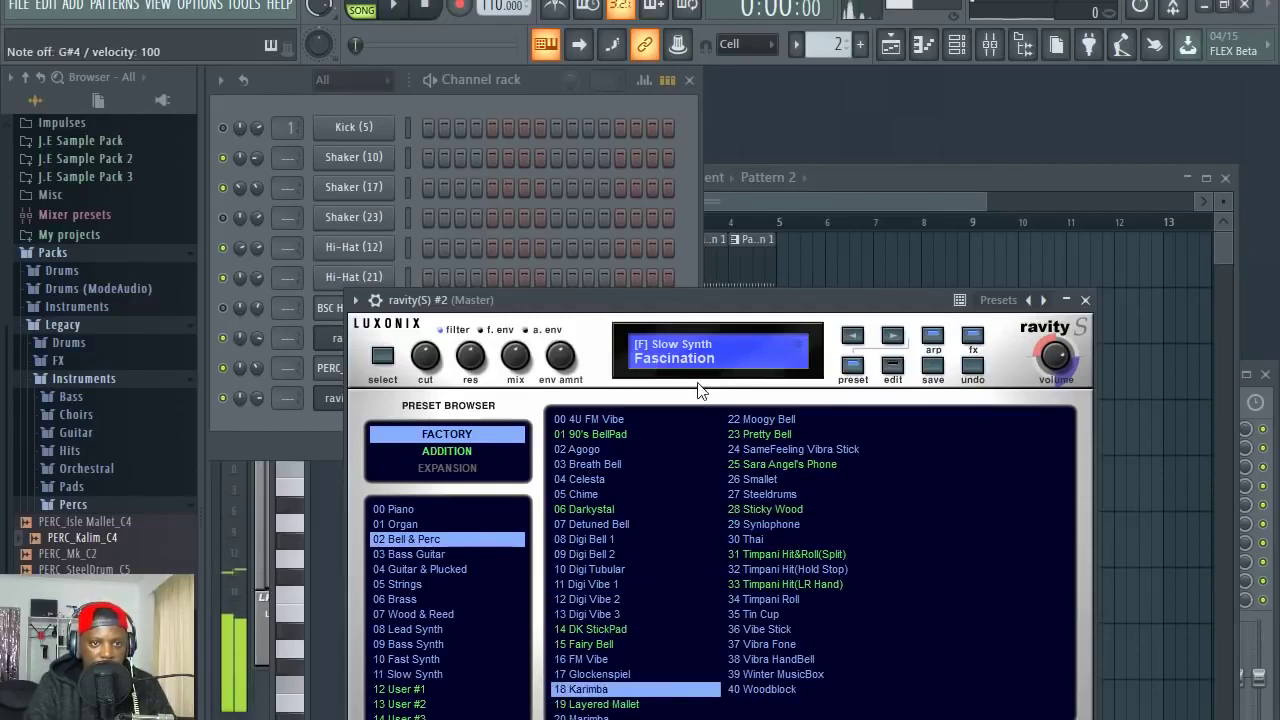
Play the loop and open the empty piano roll of ravity(S) #2
left_click(533, 93)
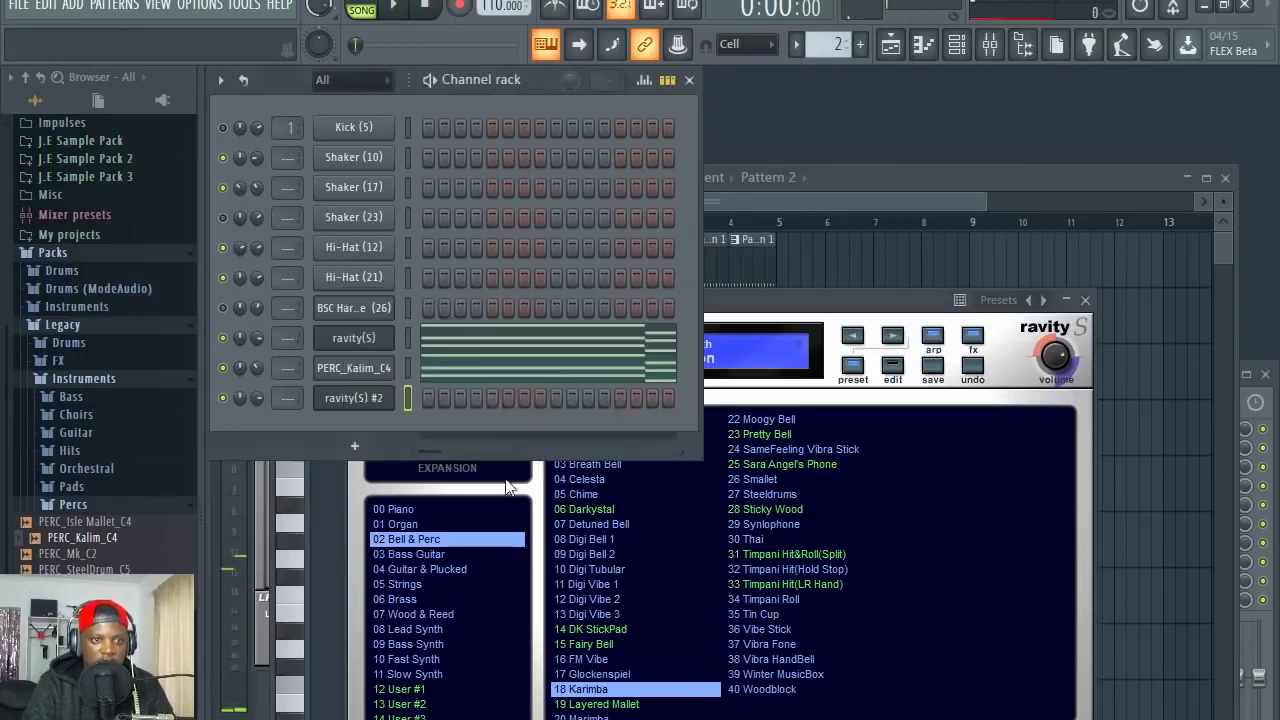
key("space")
right_click(360, 396)
left_click(421, 391)
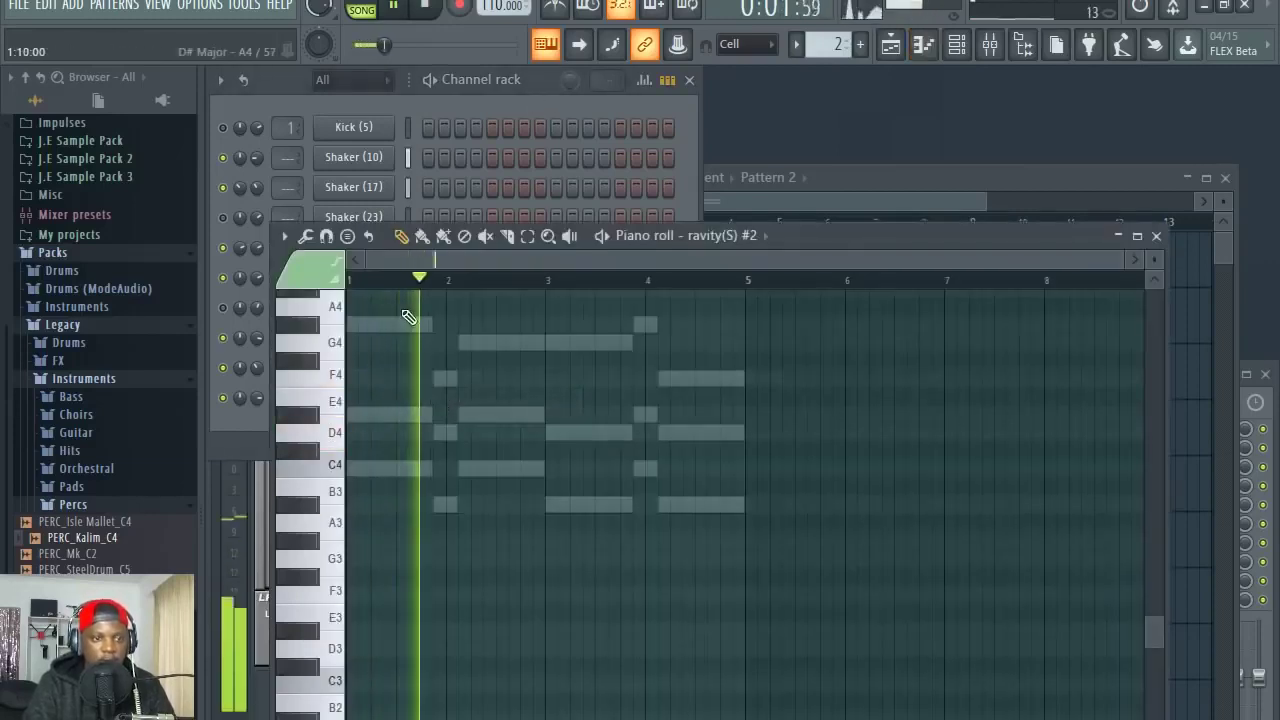
key("space")
Set the typing keyboard layout to Piano, try notes on ravity(S) #2 and restart the loop
right_click(545, 43)
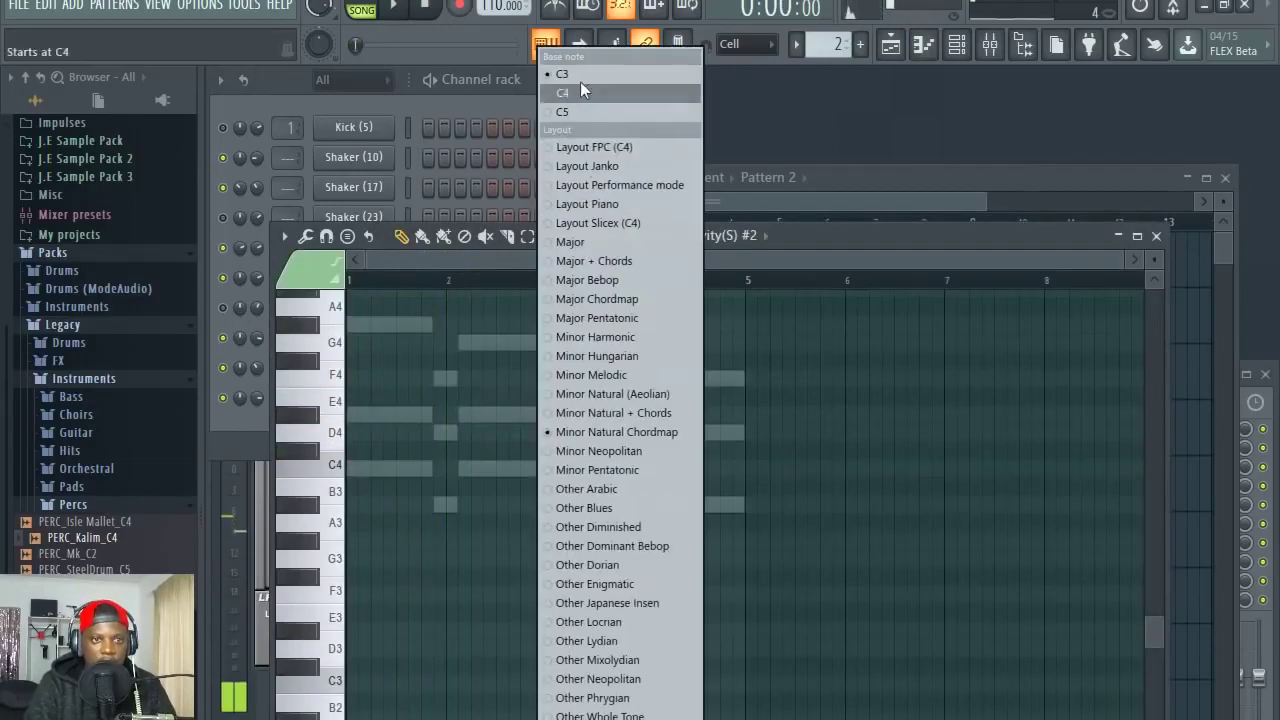
left_click(619, 204)
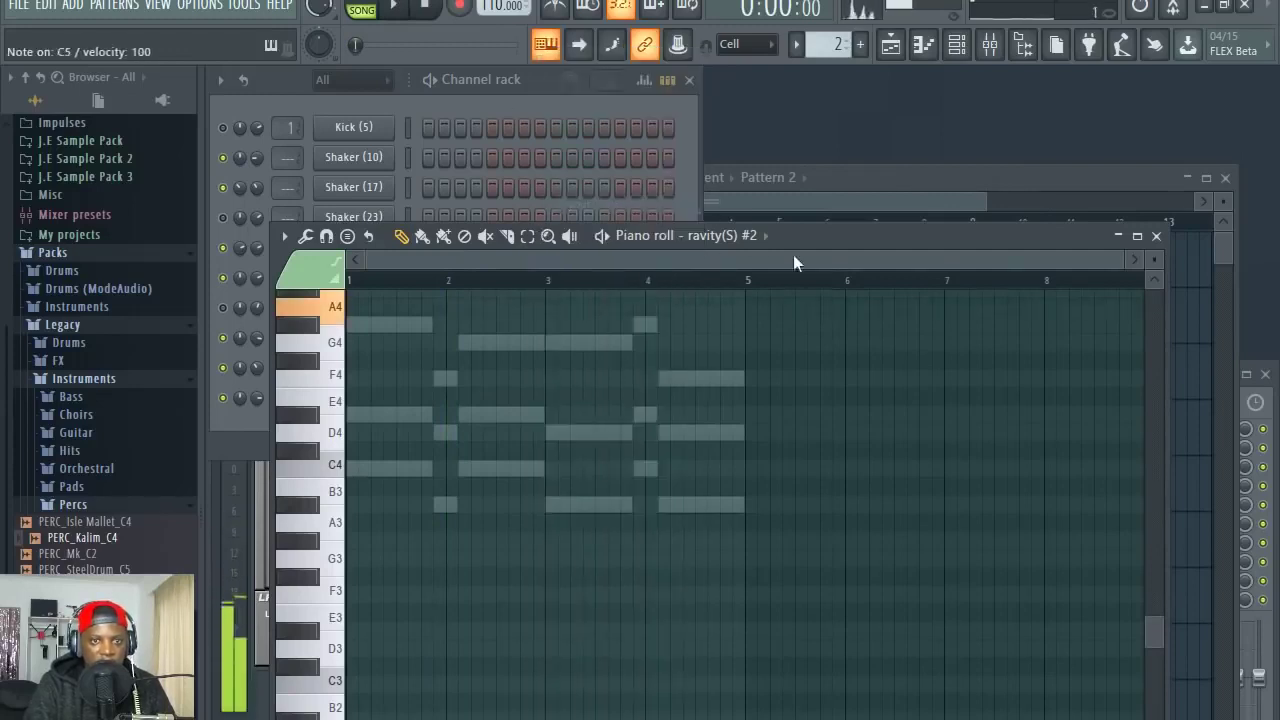
left_click(539, 95)
key("space")
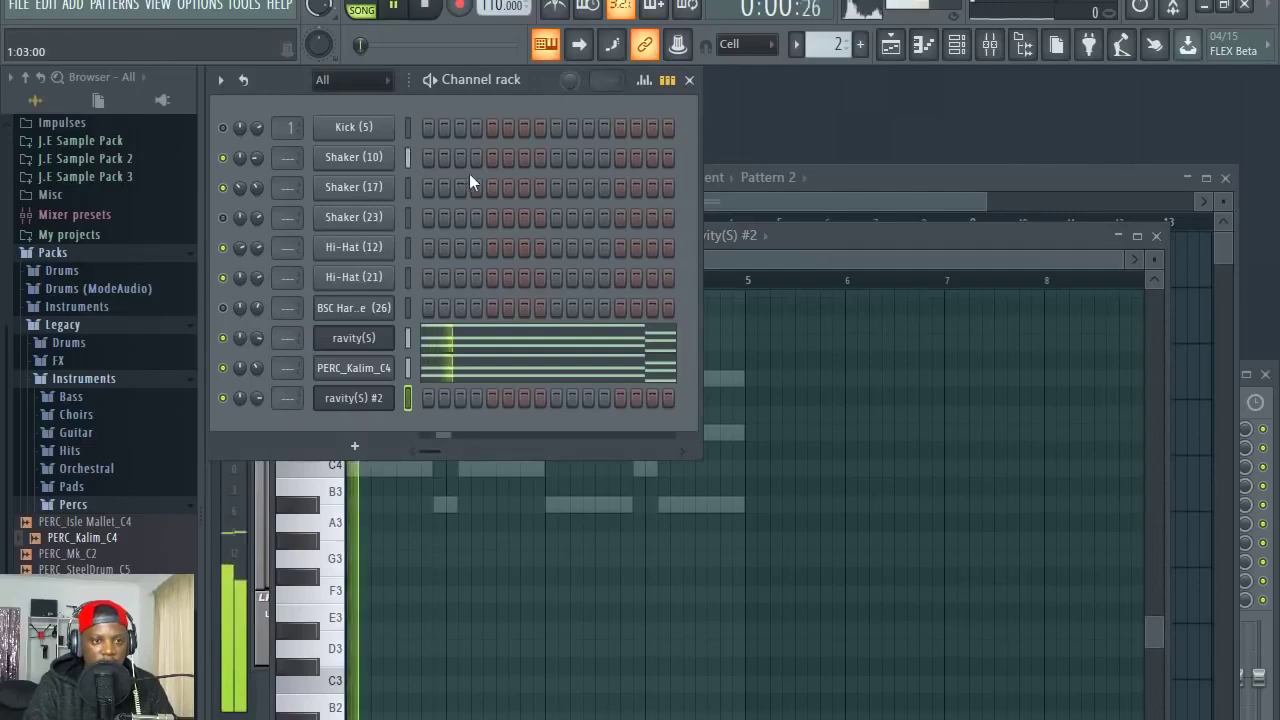
Return to the ravity(S) #2 piano roll from its channel and stop playback, ready to write at bar 1
right_click(362, 402)
left_click(447, 397)
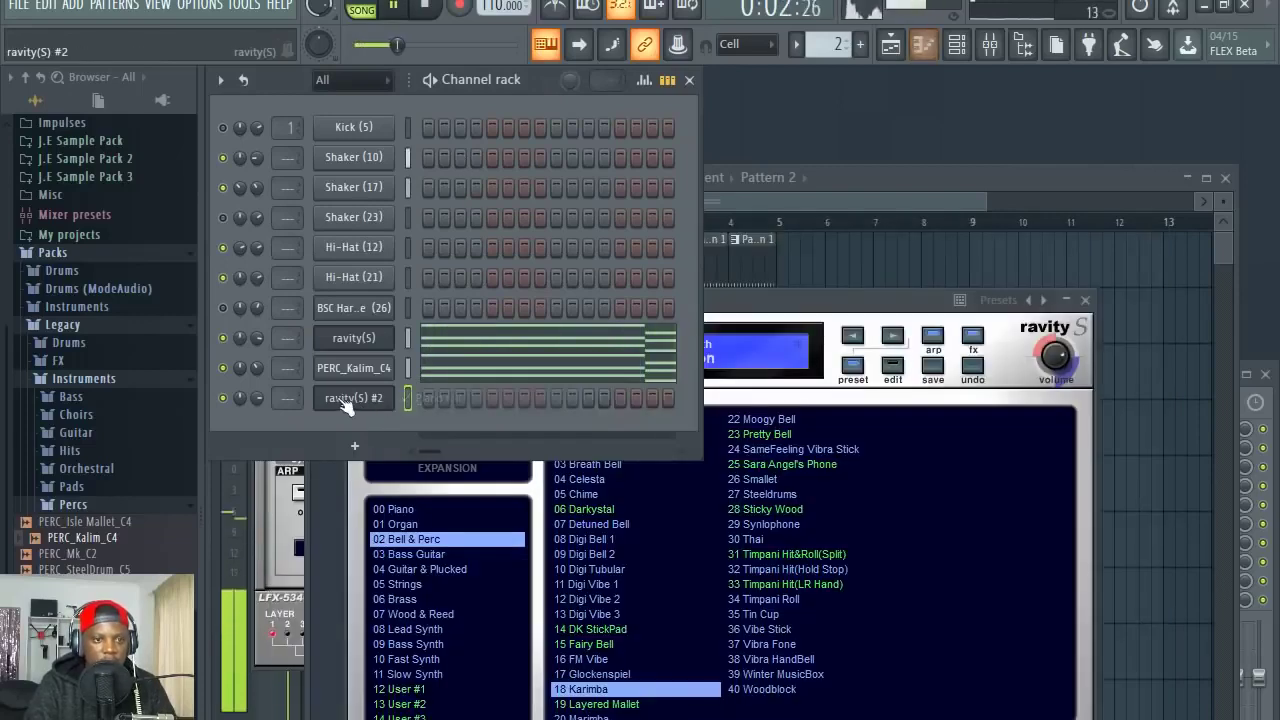
right_click(348, 402)
left_click(514, 400)
key("space")
scroll(430, 280, "up", 5)
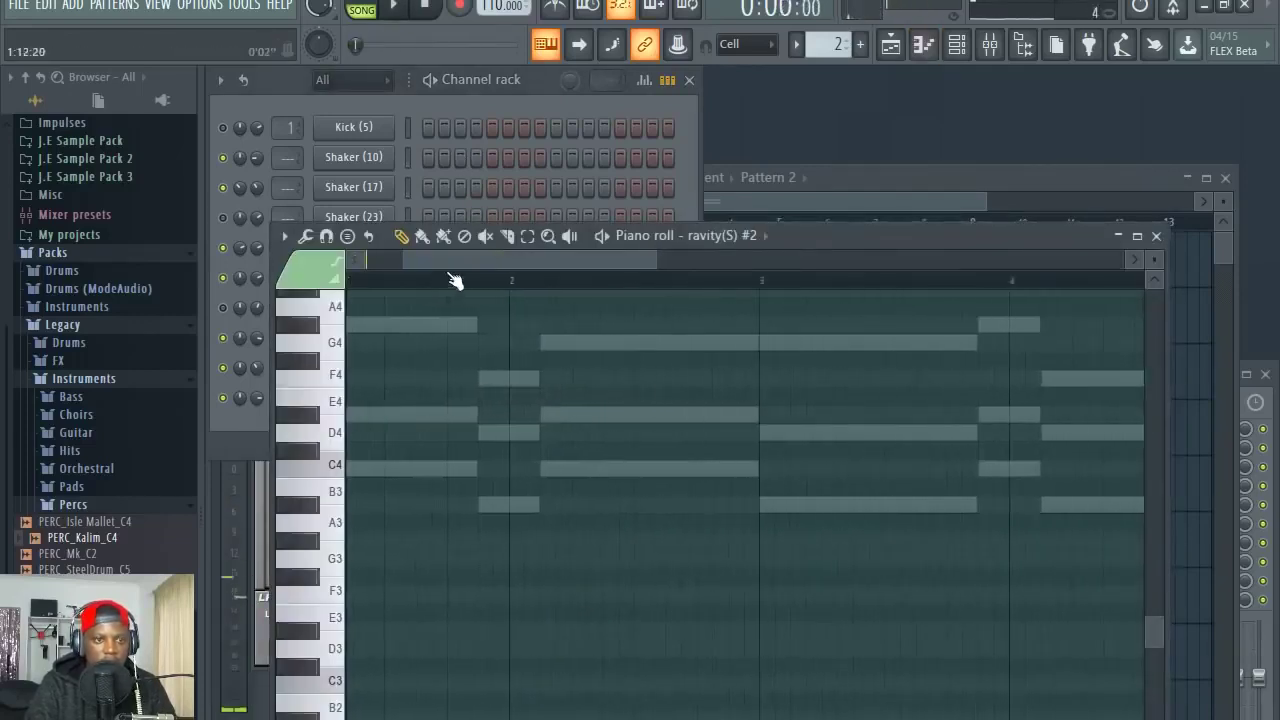
Write a short C5 note at the start of bar 1 as the first melody note
left_click(358, 416)
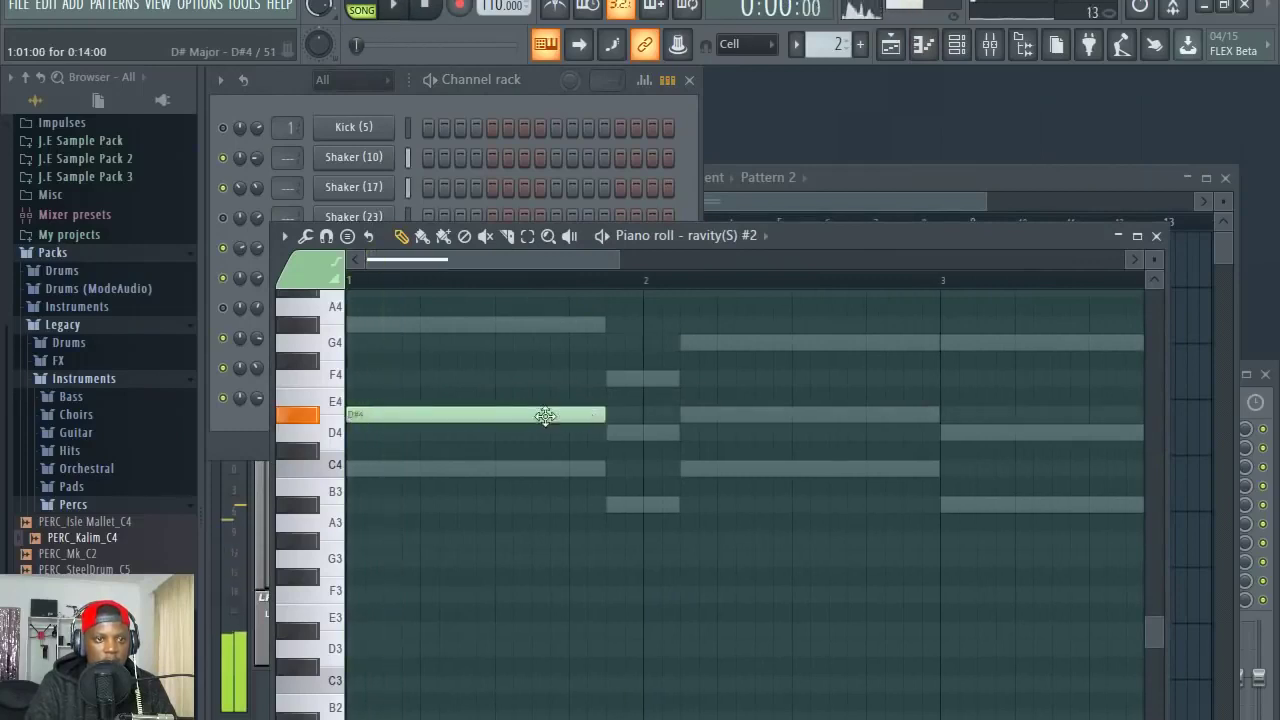
left_click(534, 323)
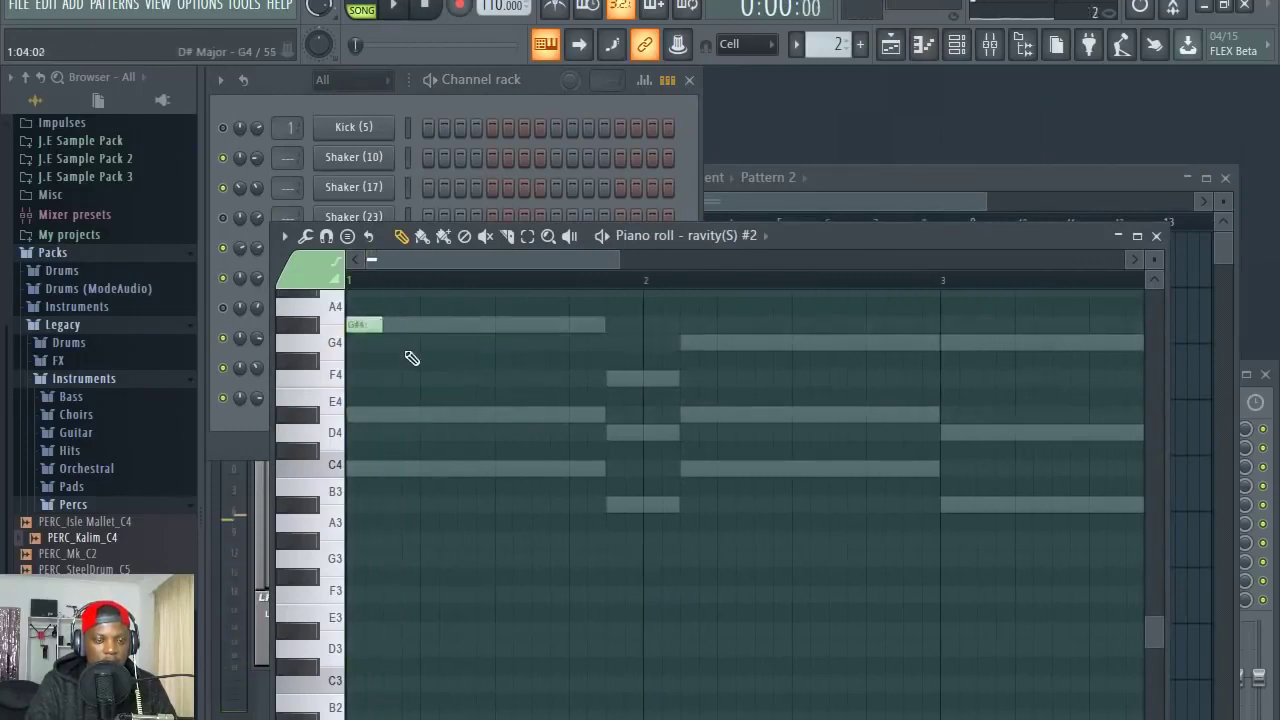
scroll(407, 366, "up", 3)
key("space")
key("space")
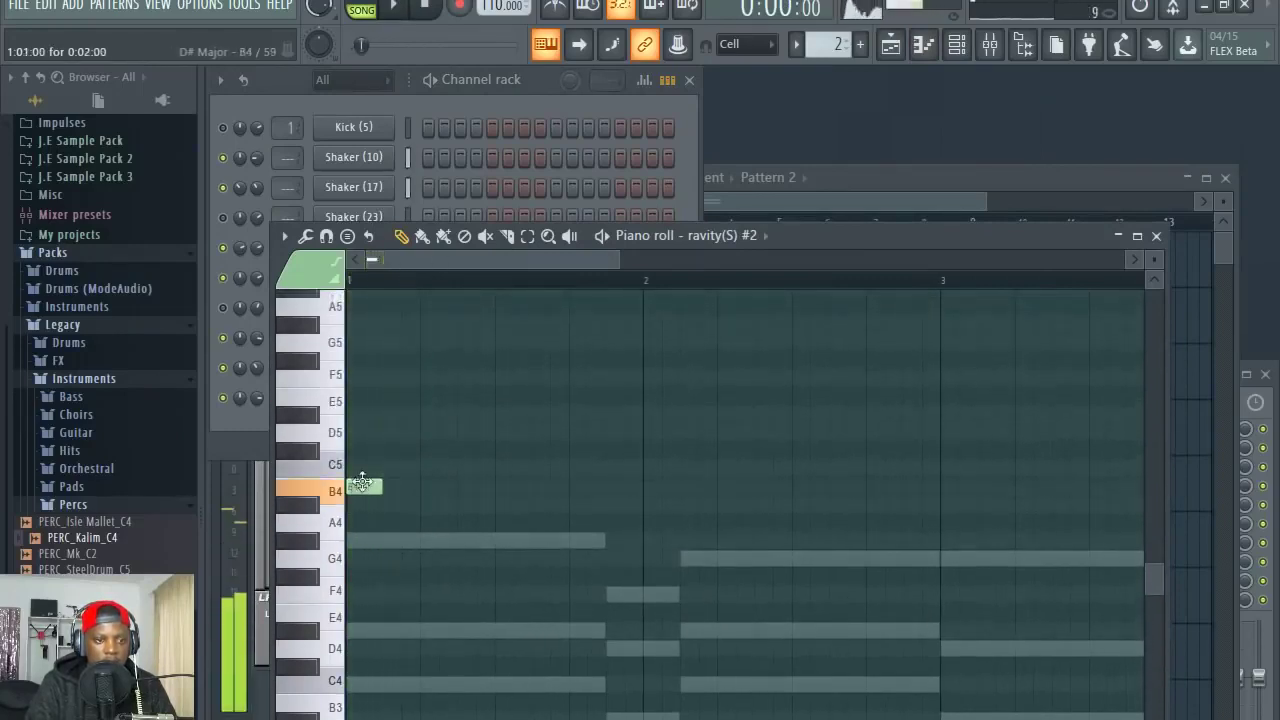
Continue the bar 1 melody with short D#5, G5, G5, F5, D#5 and D5 notes, playing it back along the way
left_click(398, 414)
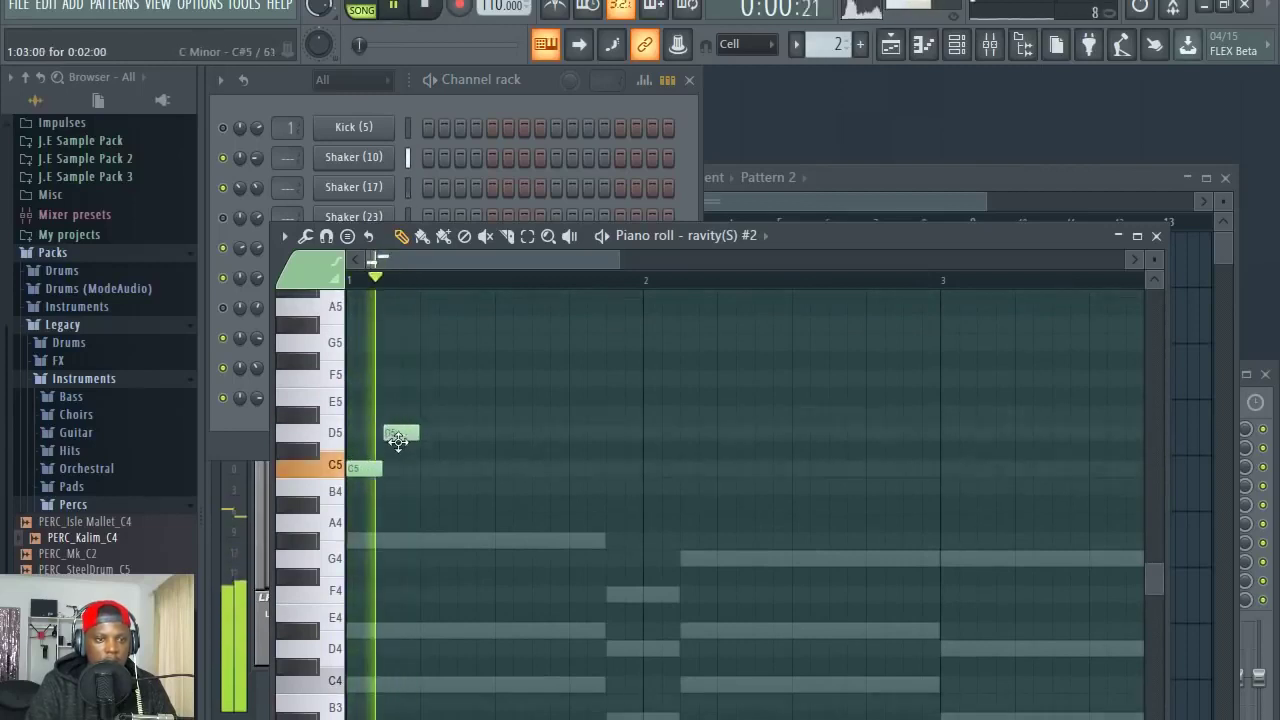
key("space")
left_click_drag(402, 433, 510, 342)
left_click(436, 380)
left_click(492, 324)
left_click(548, 380)
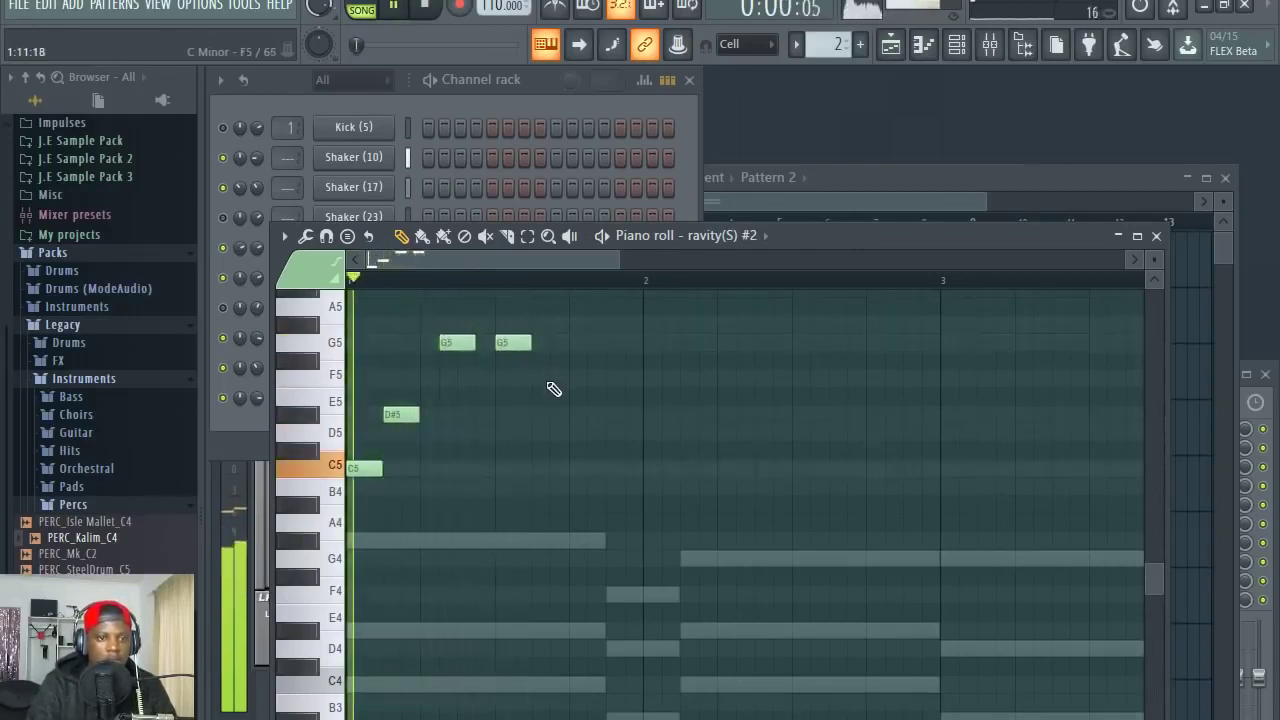
left_click(583, 414)
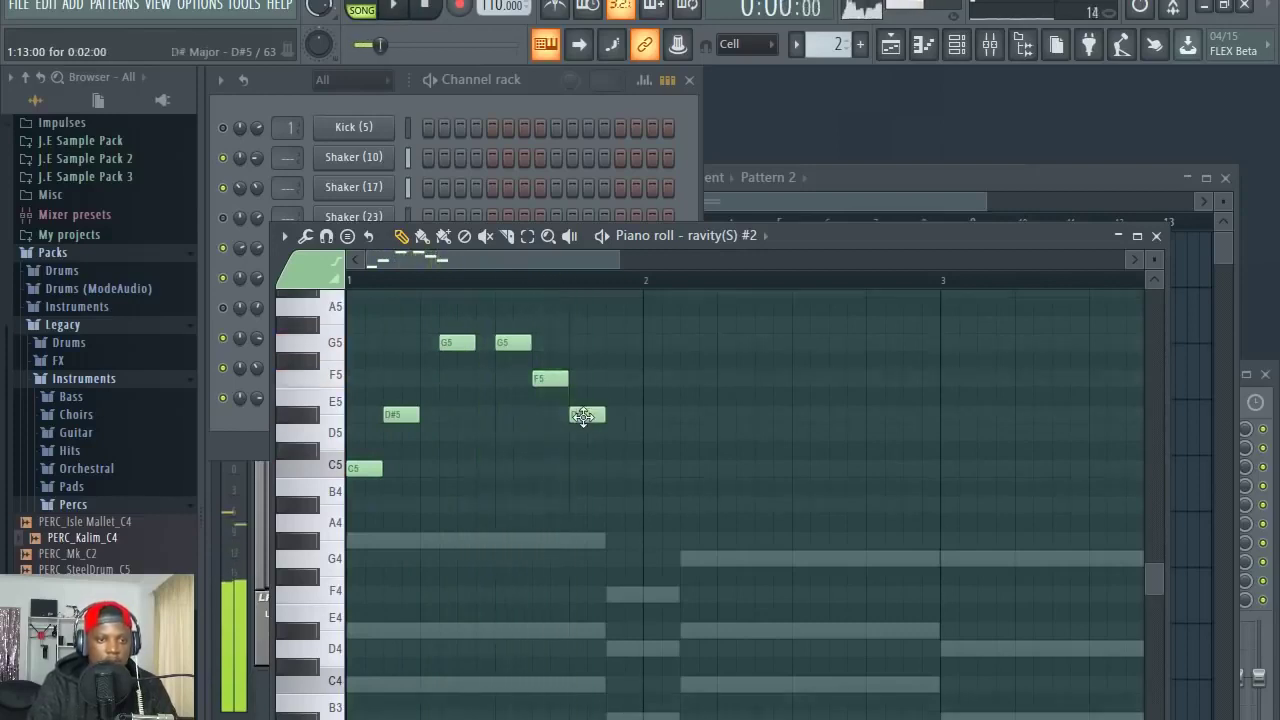
left_click(624, 432)
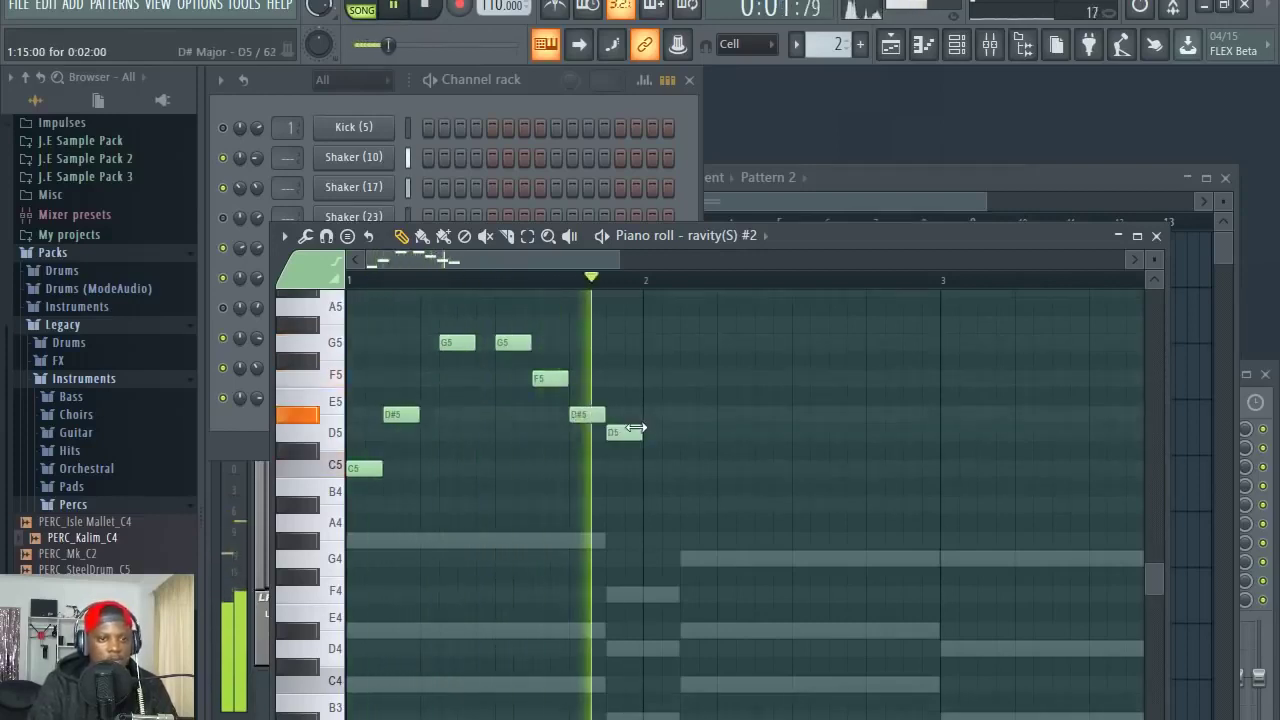
Duplicate the bar 1 melody into bar 2, then copy both bars into bars 3 and 4
left_click_drag(668, 513, 252, 290)
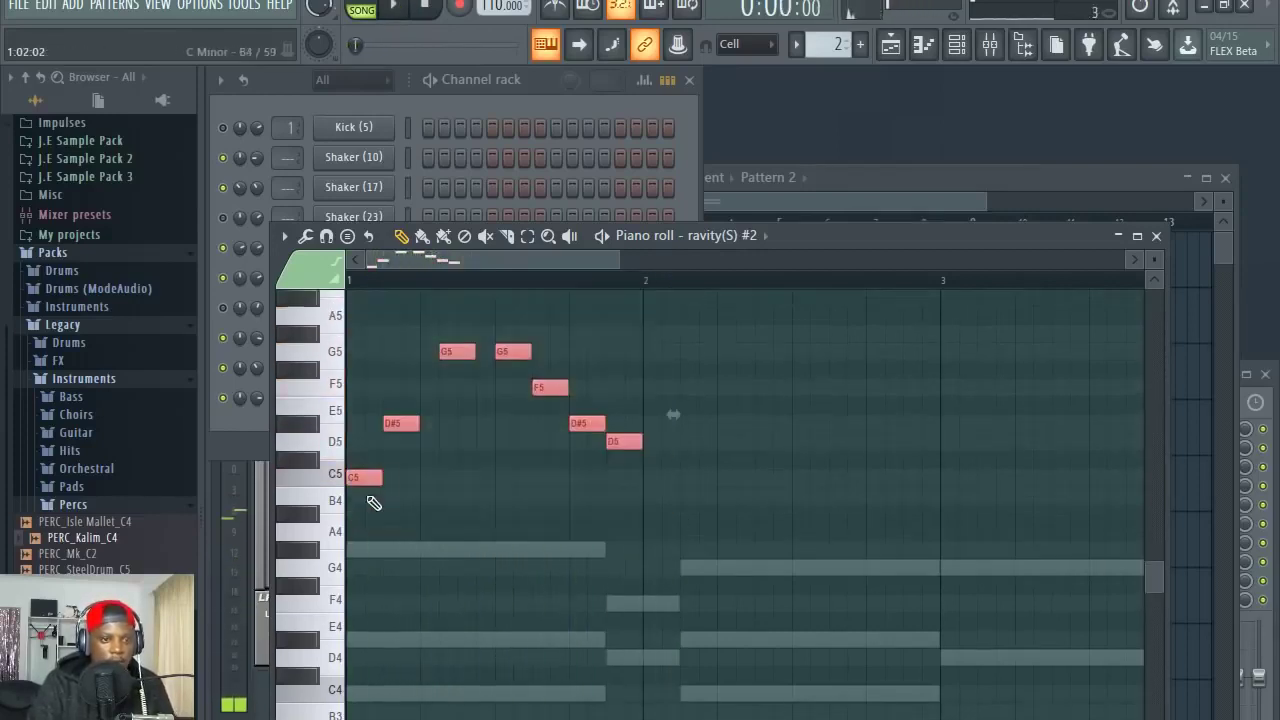
left_click_drag(363, 481, 302, 290)
scroll(571, 299, "down", 4)
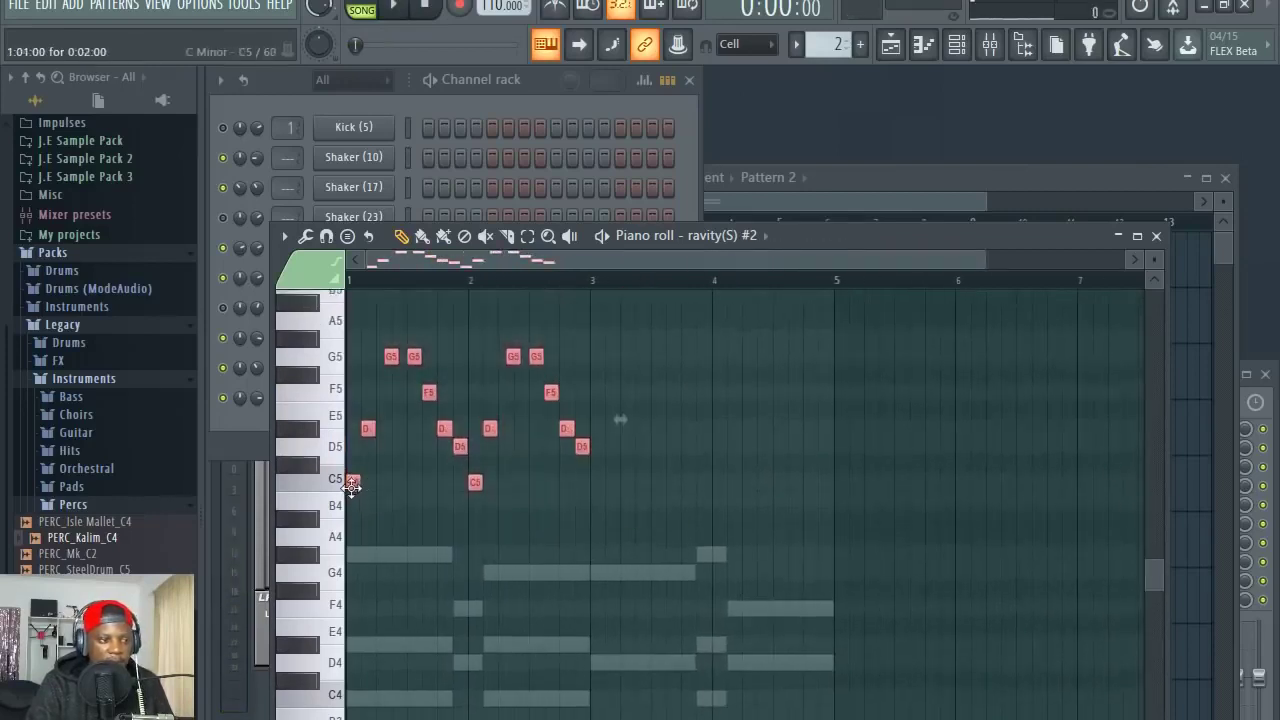
left_click_drag(352, 485, 597, 486)
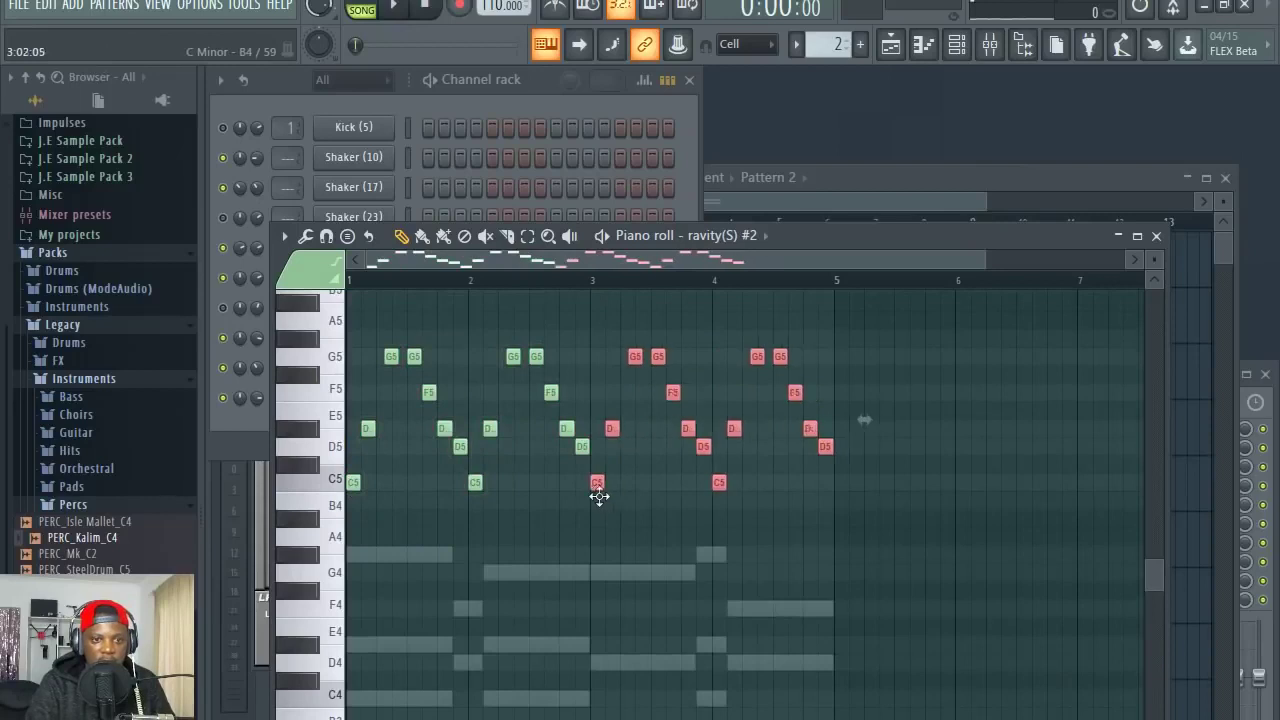
Play the four-bar loop to audition the new melody with the other channels, and stop playback
key("space")
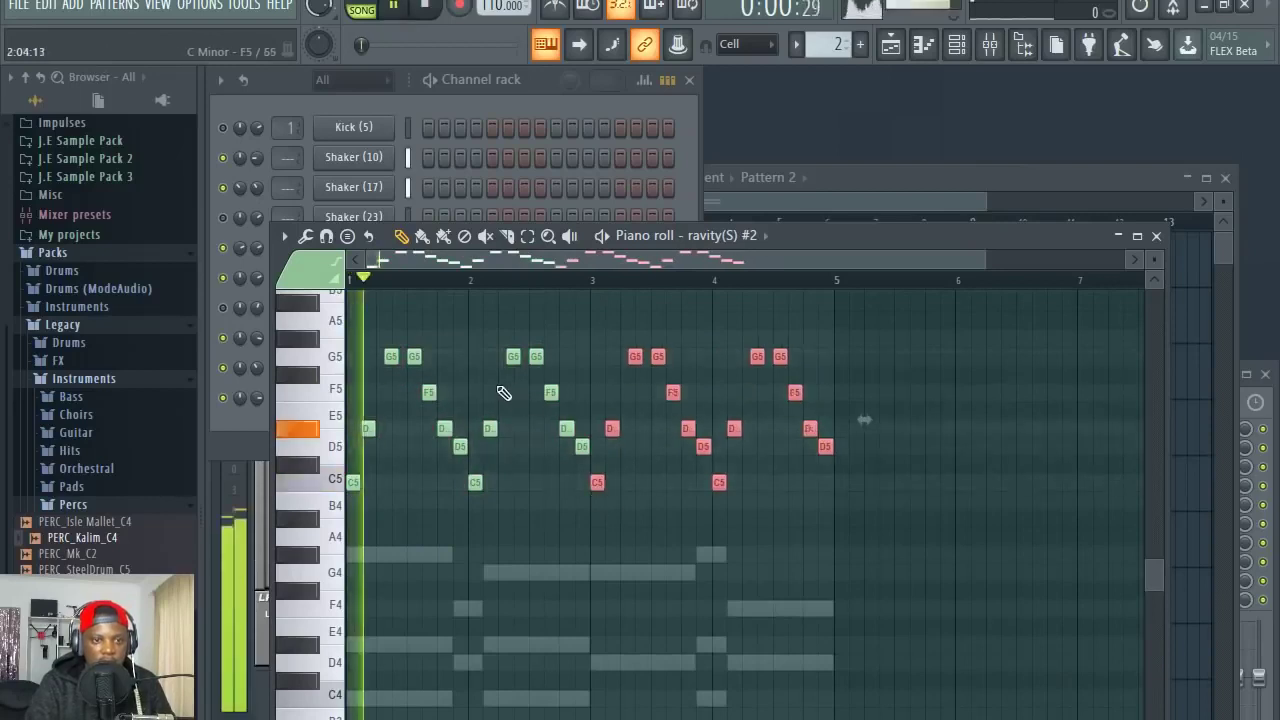
left_click(538, 96)
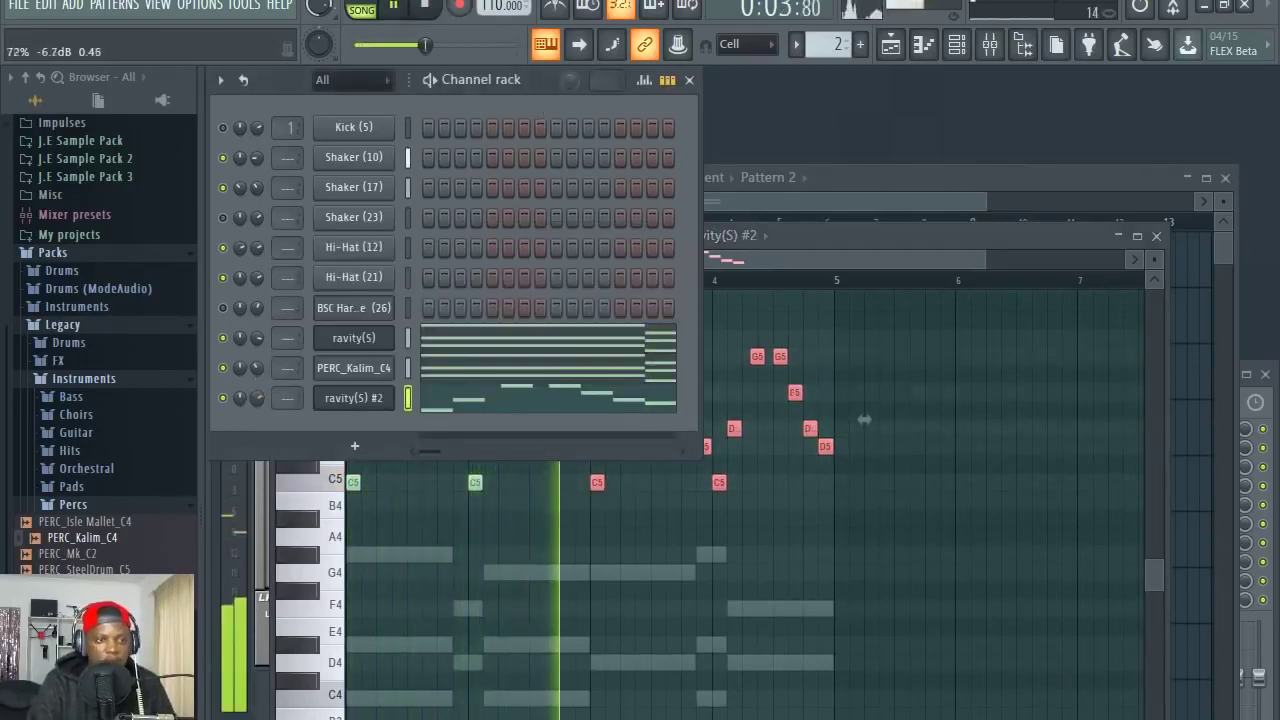
left_click(820, 235)
left_click(531, 88)
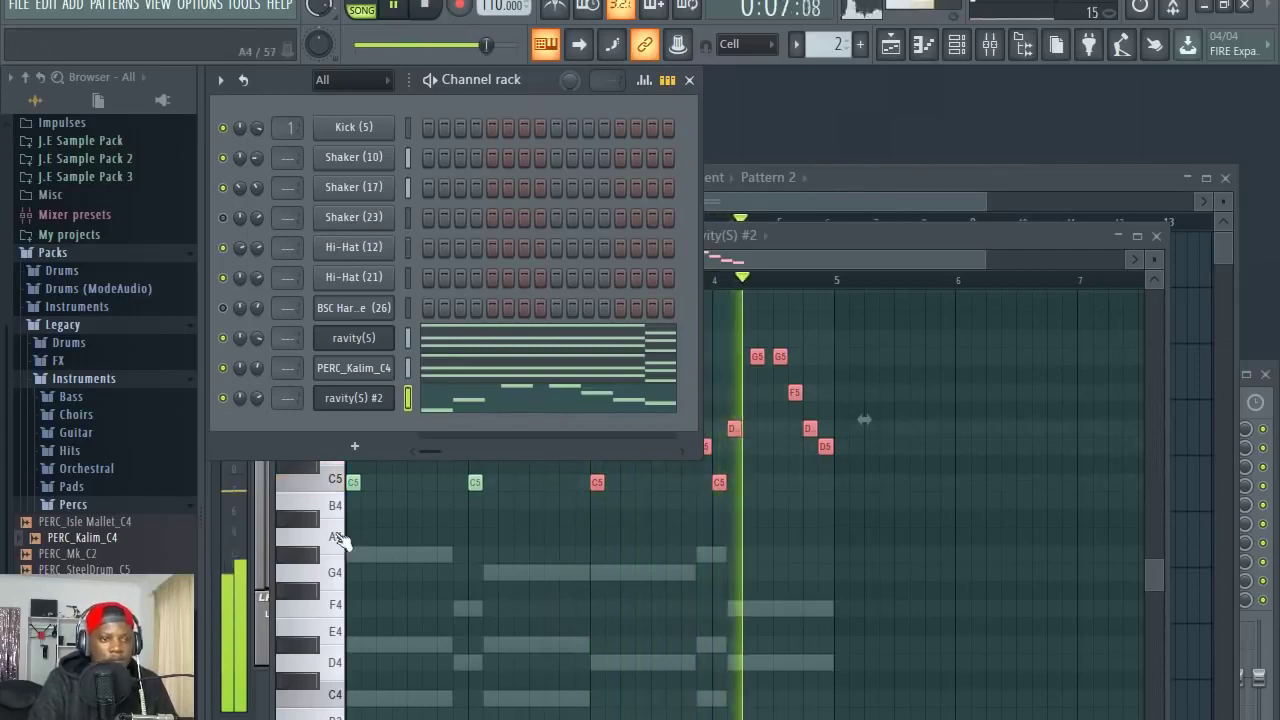
key("space")
Add a GMS synthesizer channel and move its plugin window fully into view
left_click(354, 446)
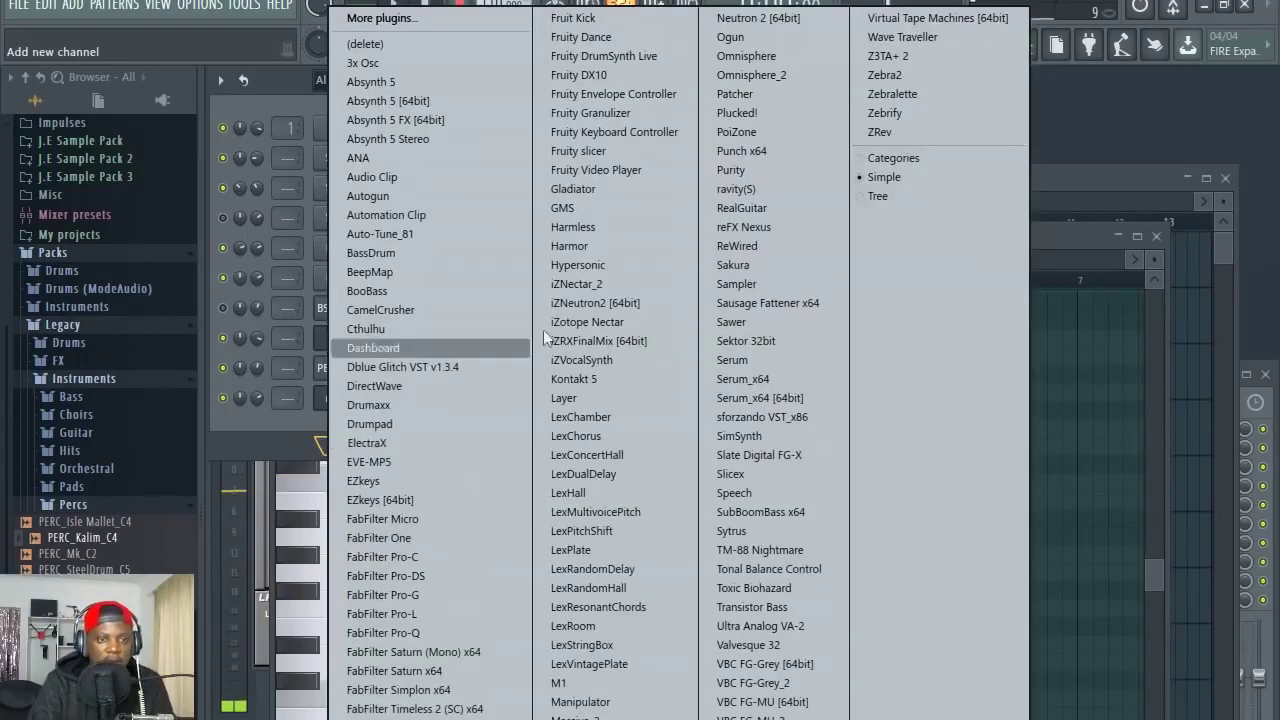
left_click(562, 210)
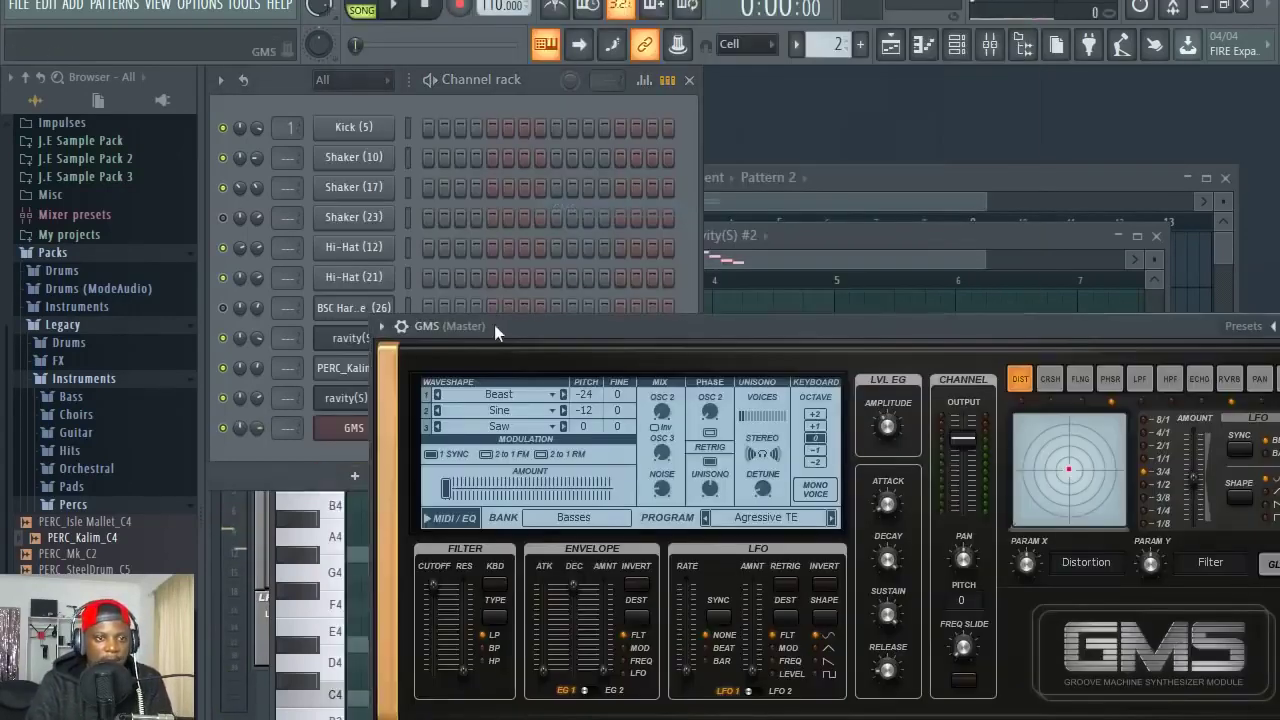
left_click_drag(494, 325, 481, 462)
left_click_drag(661, 462, 592, 330)
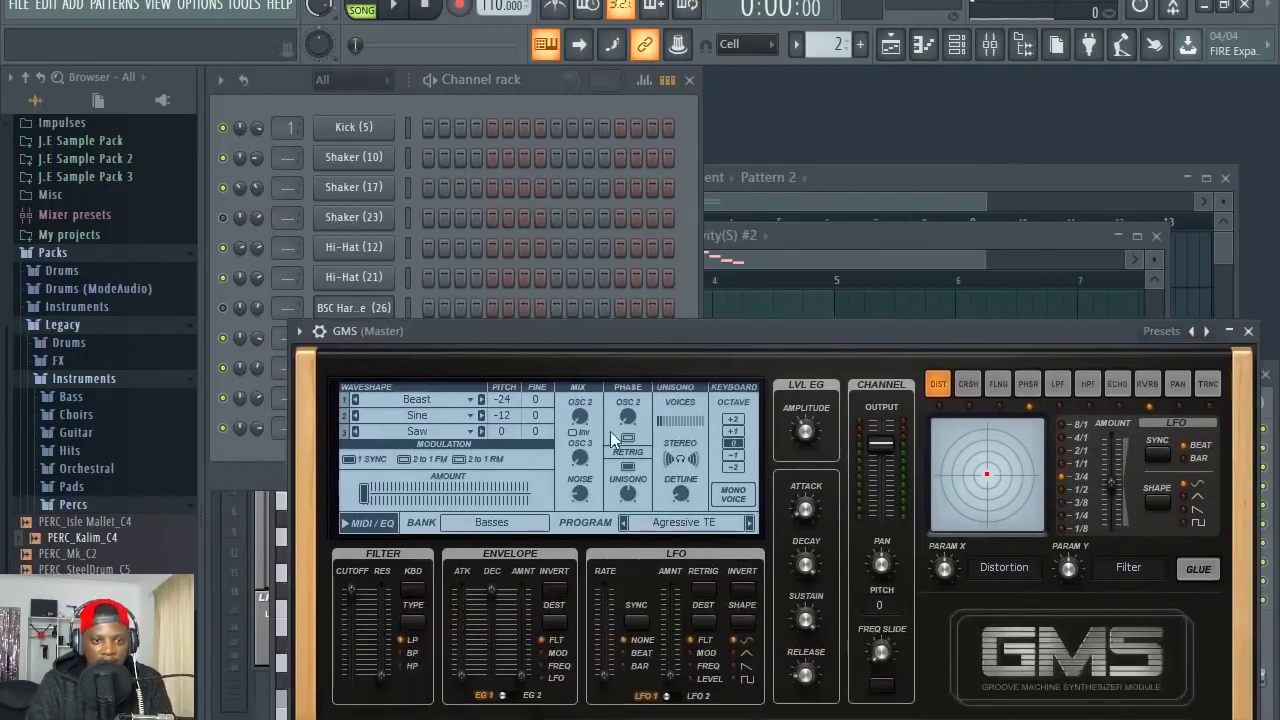
Load the preset 48 Squared TE from the Basses bank in GMS
left_click(697, 529)
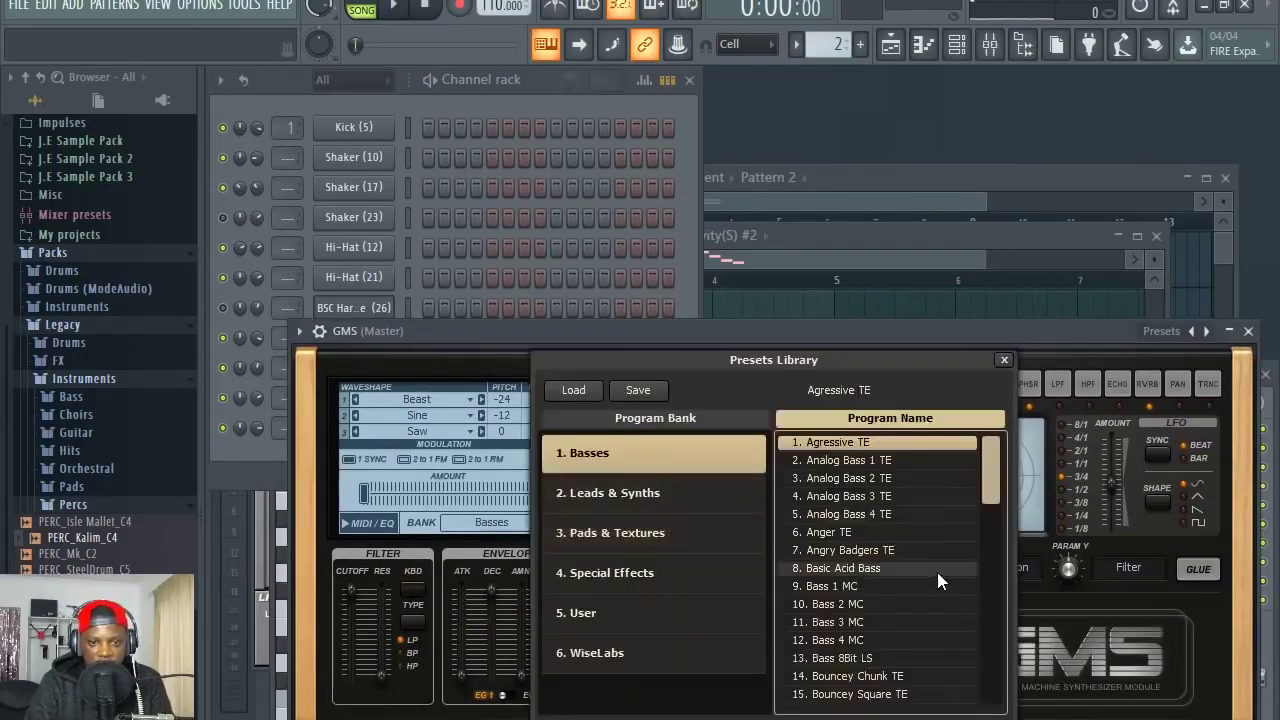
scroll(937, 572, "down", 2)
left_click_drag(985, 516, 993, 570)
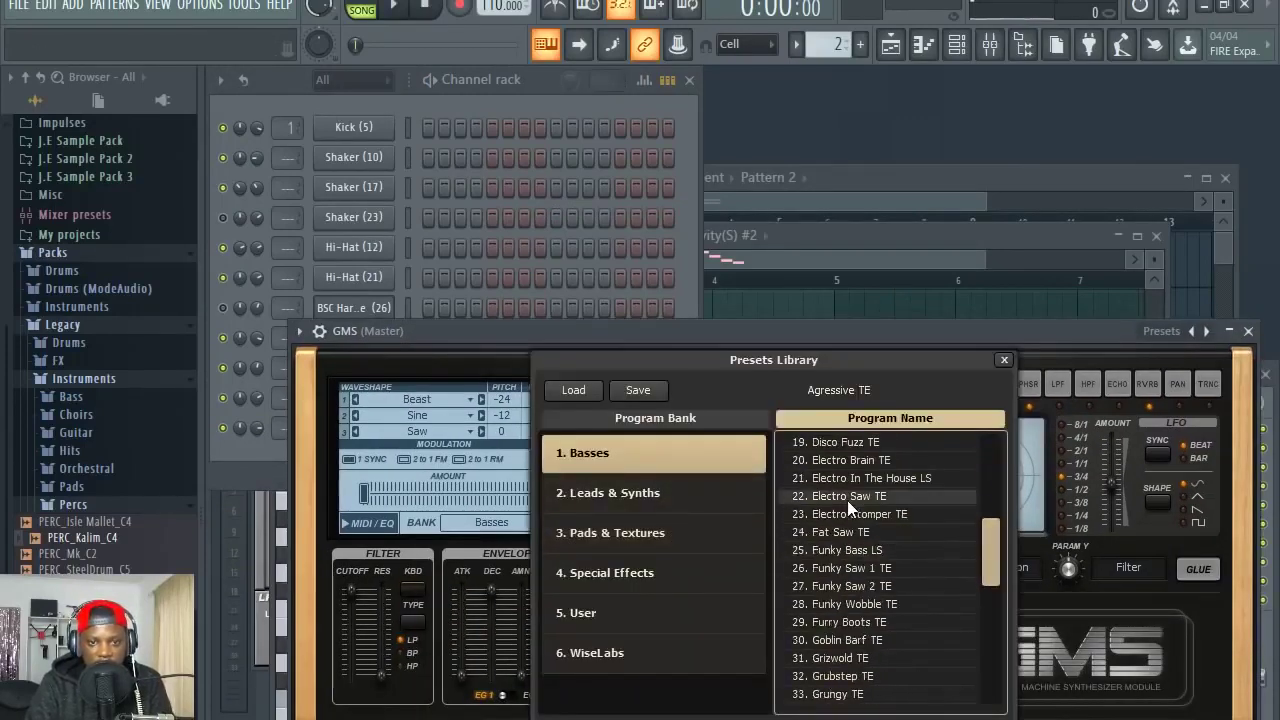
scroll(860, 540, "down", 5)
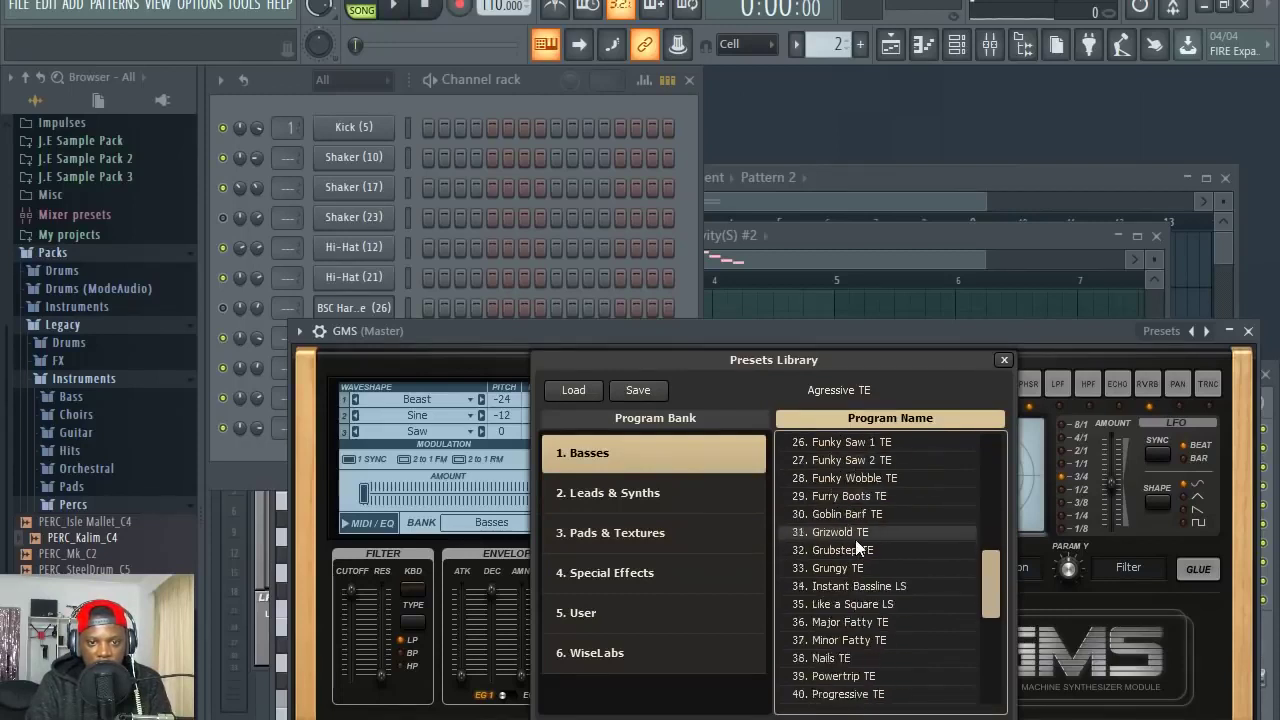
scroll(876, 548, "down", 2)
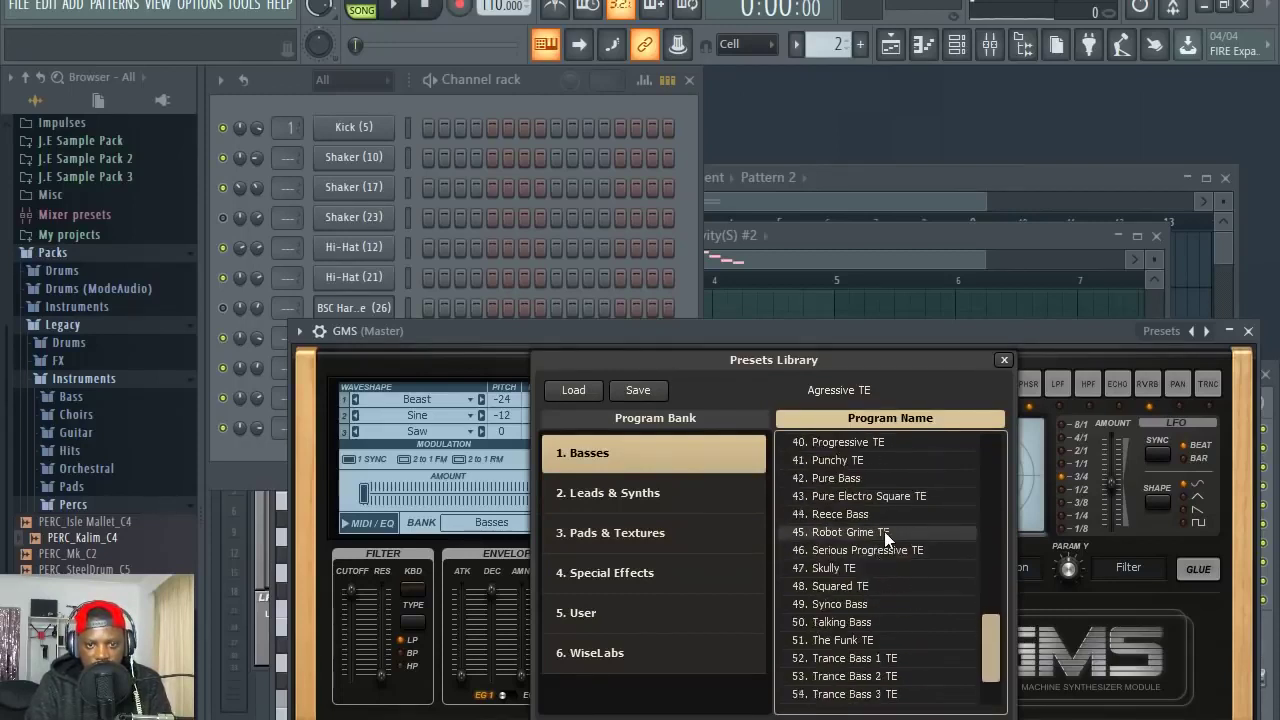
scroll(875, 535, "down", 1)
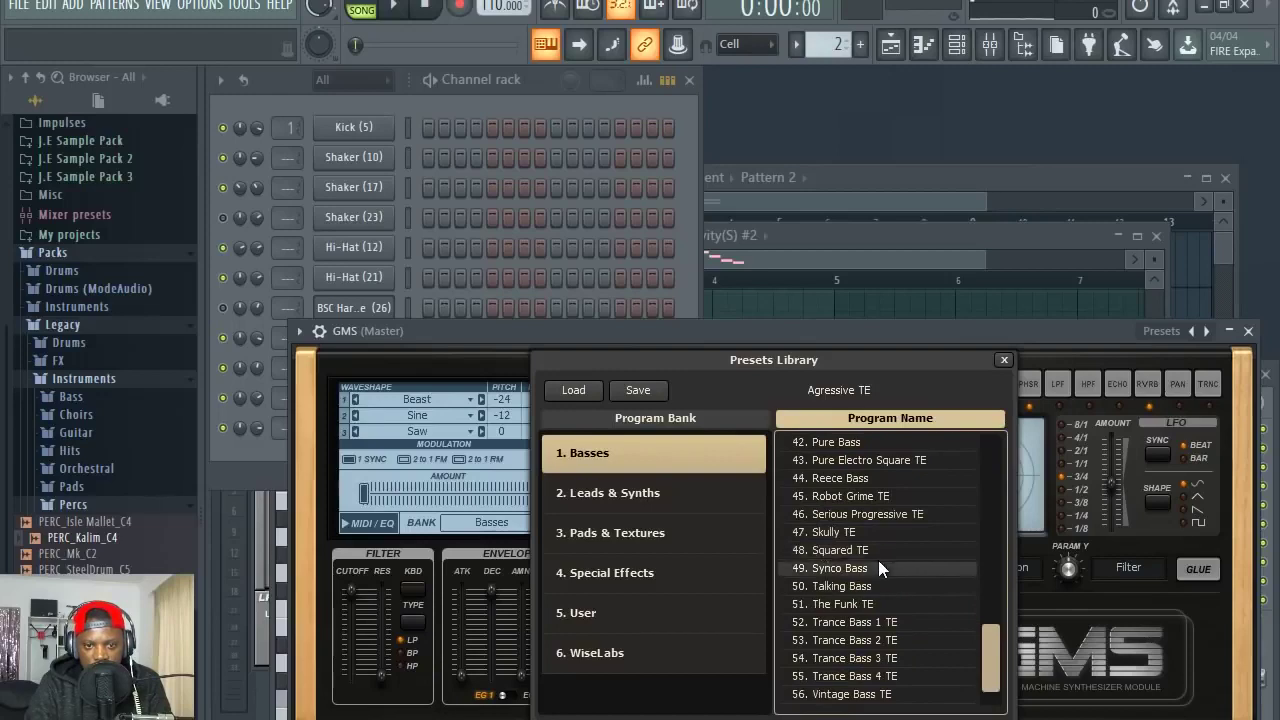
double_click(875, 550)
Open the GMS piano roll, maximize it and write a G#4 note over the first chord in bar 1
left_click(519, 93)
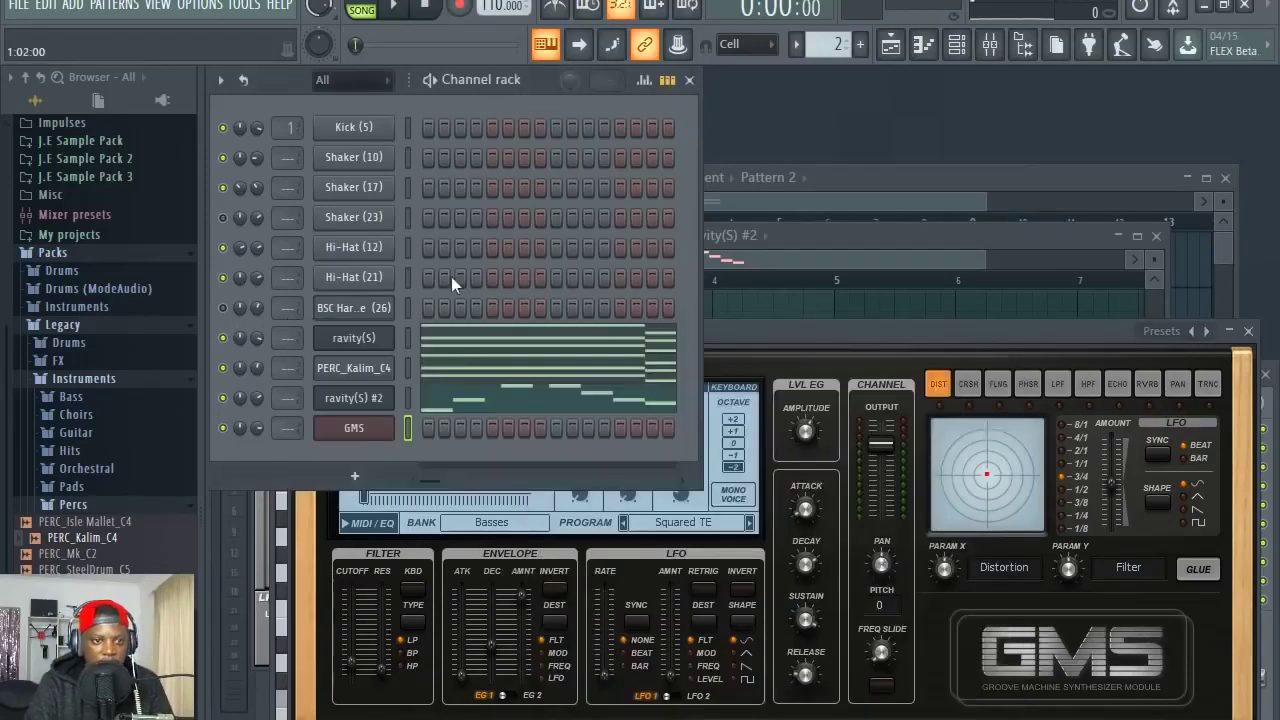
right_click(364, 443)
left_click(441, 425)
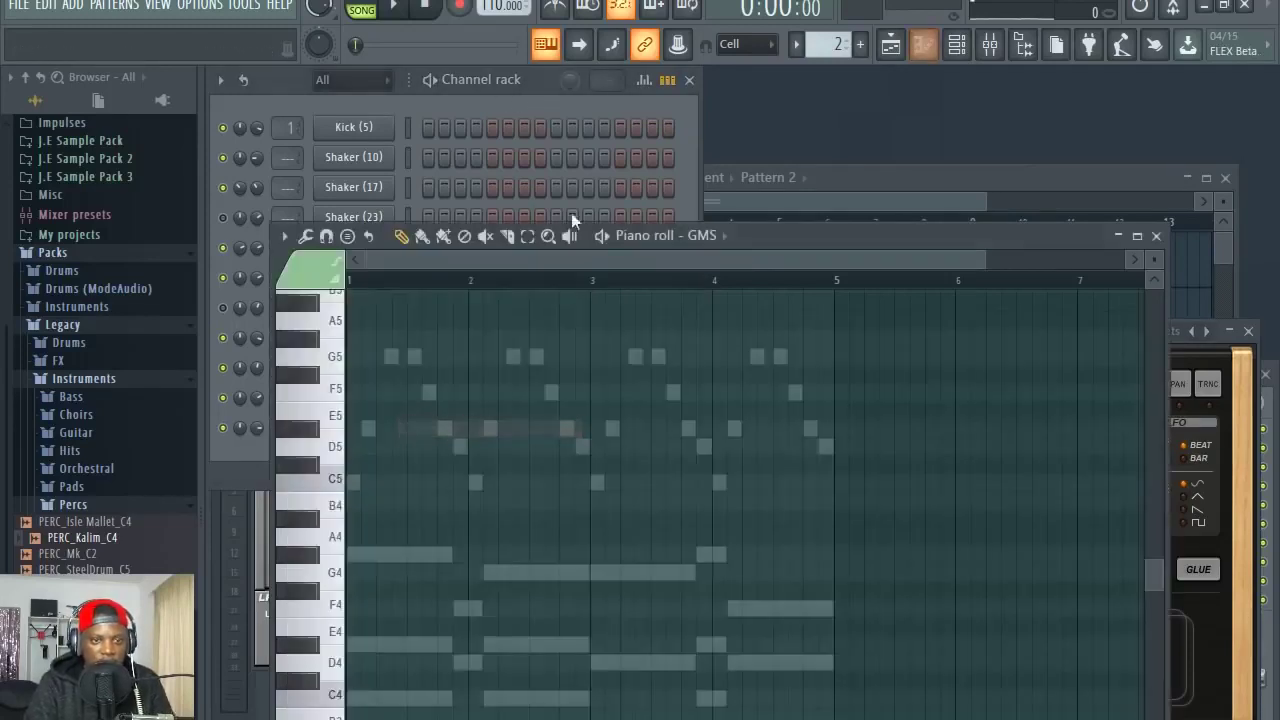
scroll(736, 312, "down", 3)
double_click(779, 236)
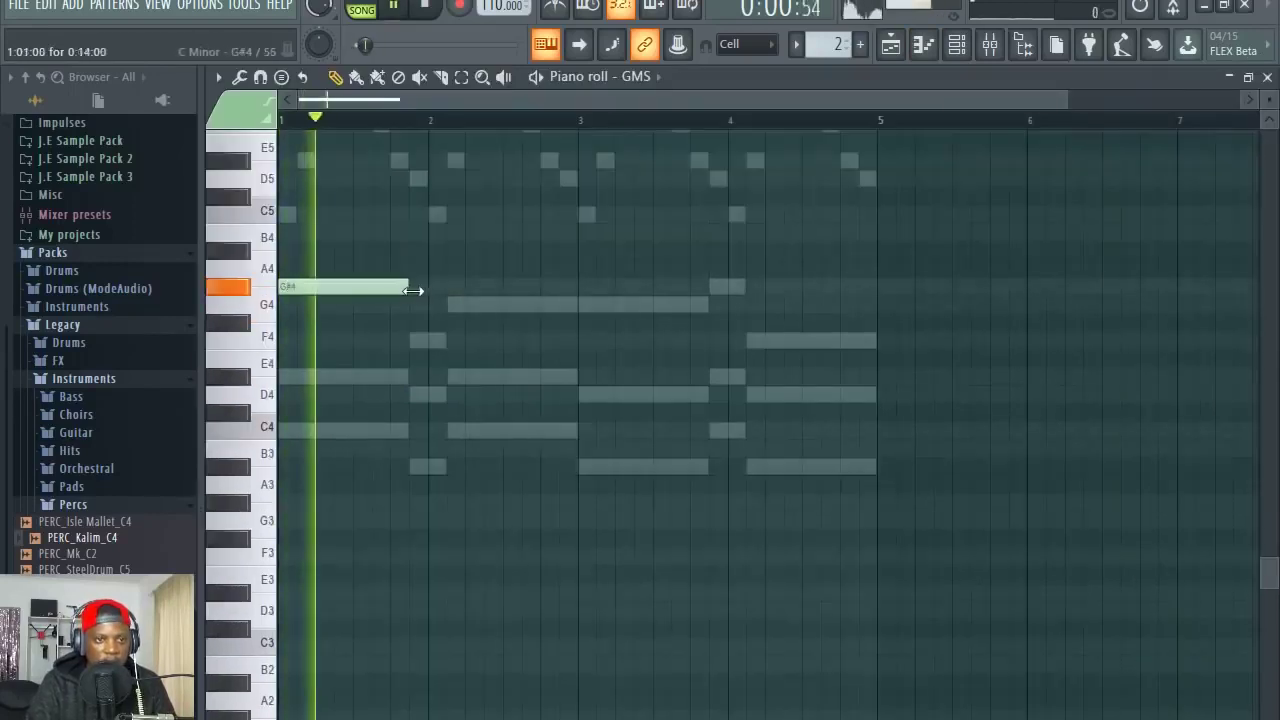
Add a short F4 over the second chord and a long G4 spanning the following two chords up to the end of bar 3
left_click(414, 340)
left_click_drag(537, 341, 437, 343)
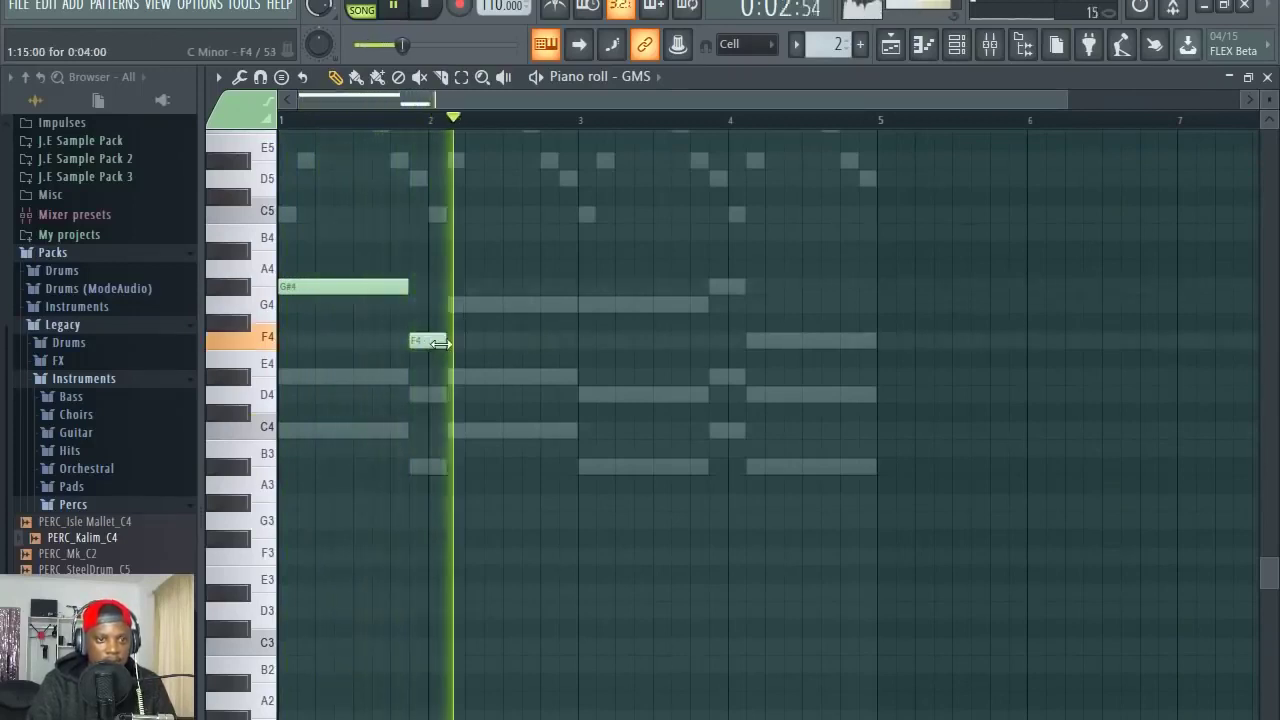
key("space")
left_click(453, 303)
key("space")
key("space")
left_click_drag(482, 307, 595, 309)
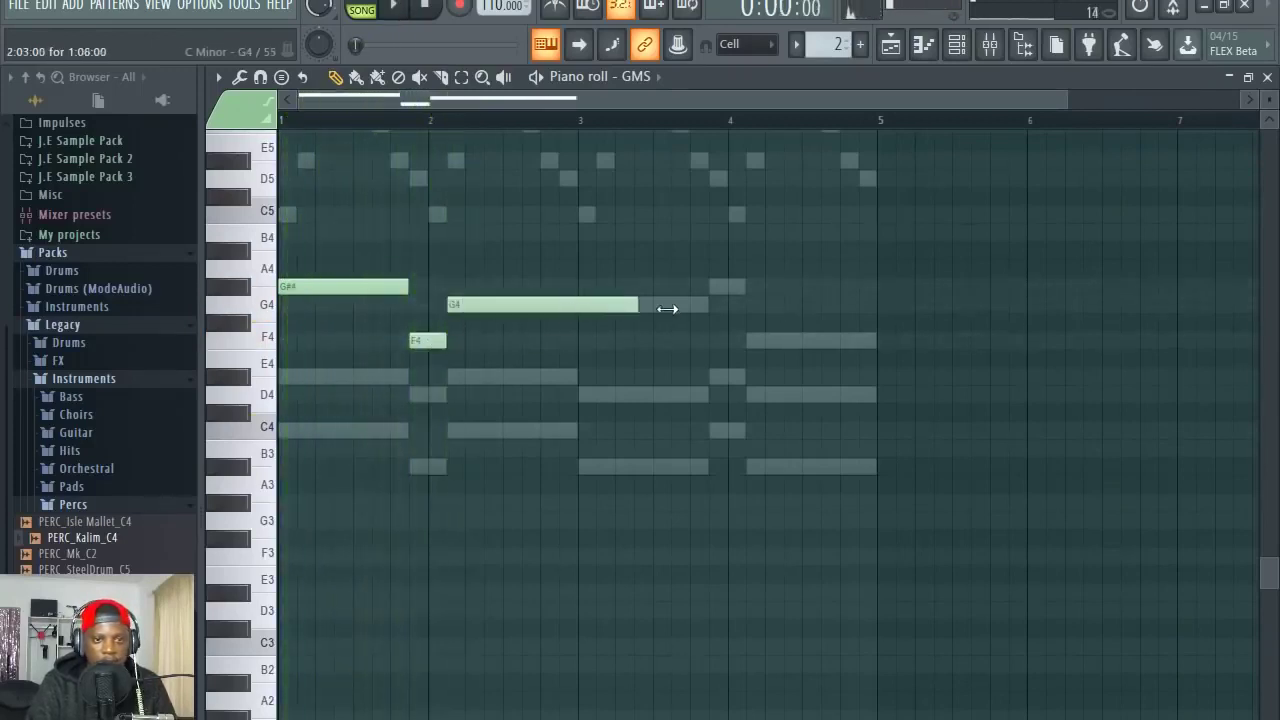
Place a G#4 after the long G4, slice it at the chord change, and turn the remainder into an F4 ending with bar 4
left_click(722, 269)
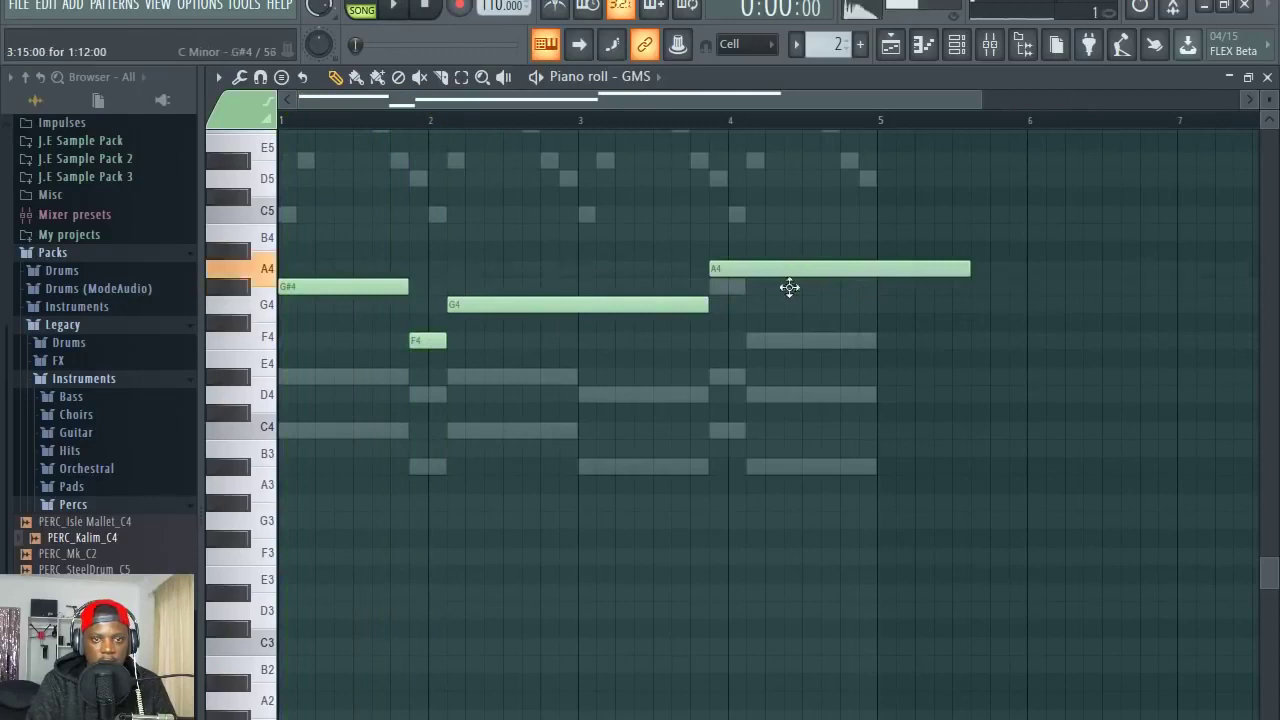
left_click_drag(789, 272, 790, 288)
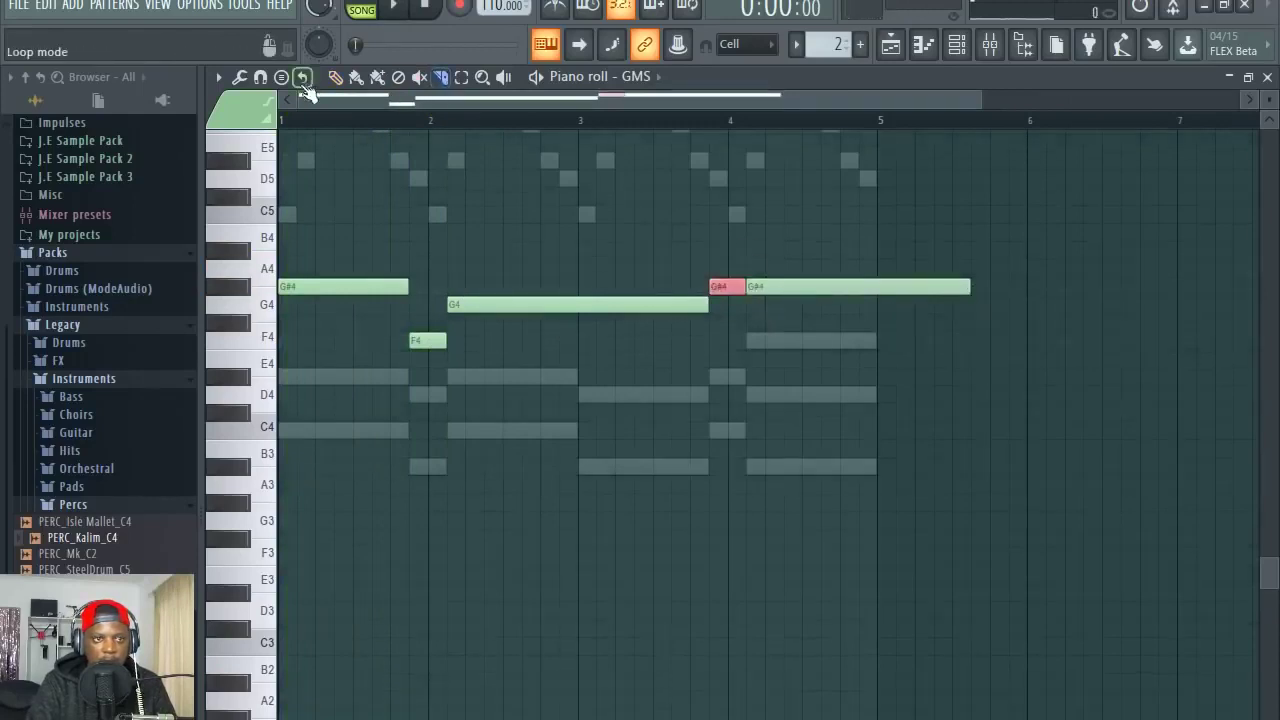
left_click_drag(783, 294, 786, 343)
key("space")
left_click_drag(969, 341, 876, 340)
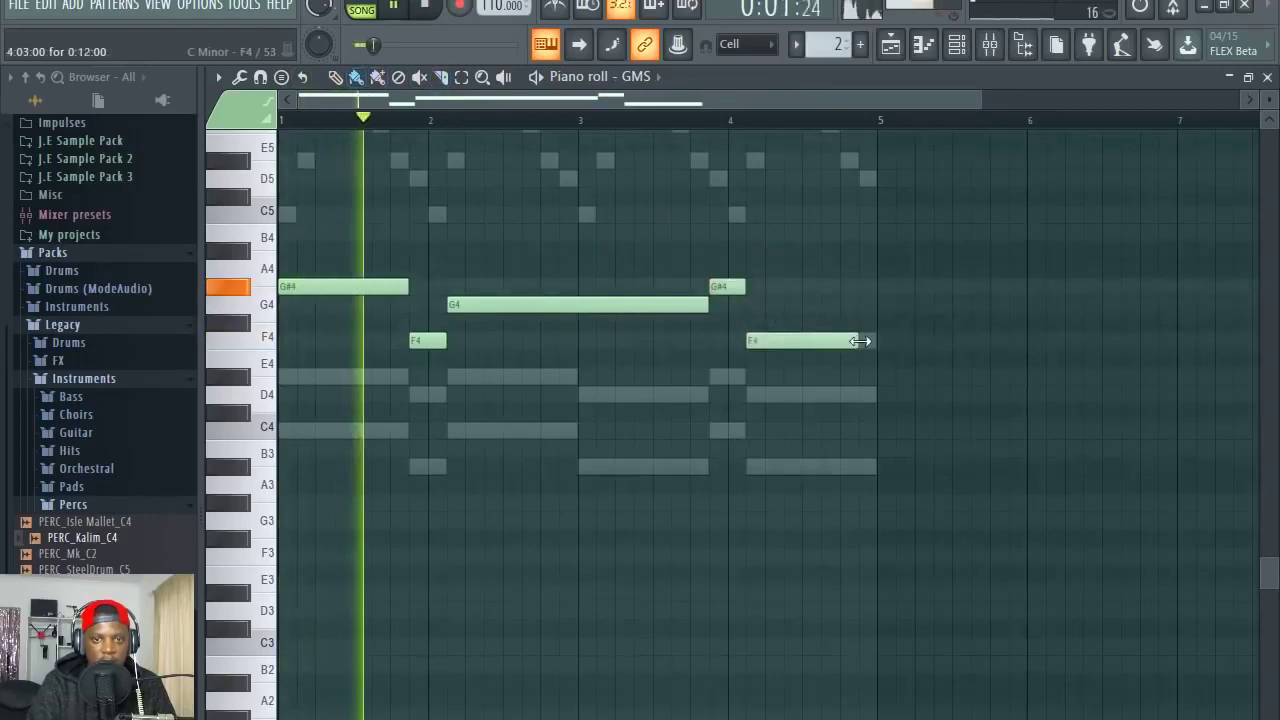
Transpose all GMS bass notes up one octave and play the loop from the start
key("ctrl+Up")
key("space")
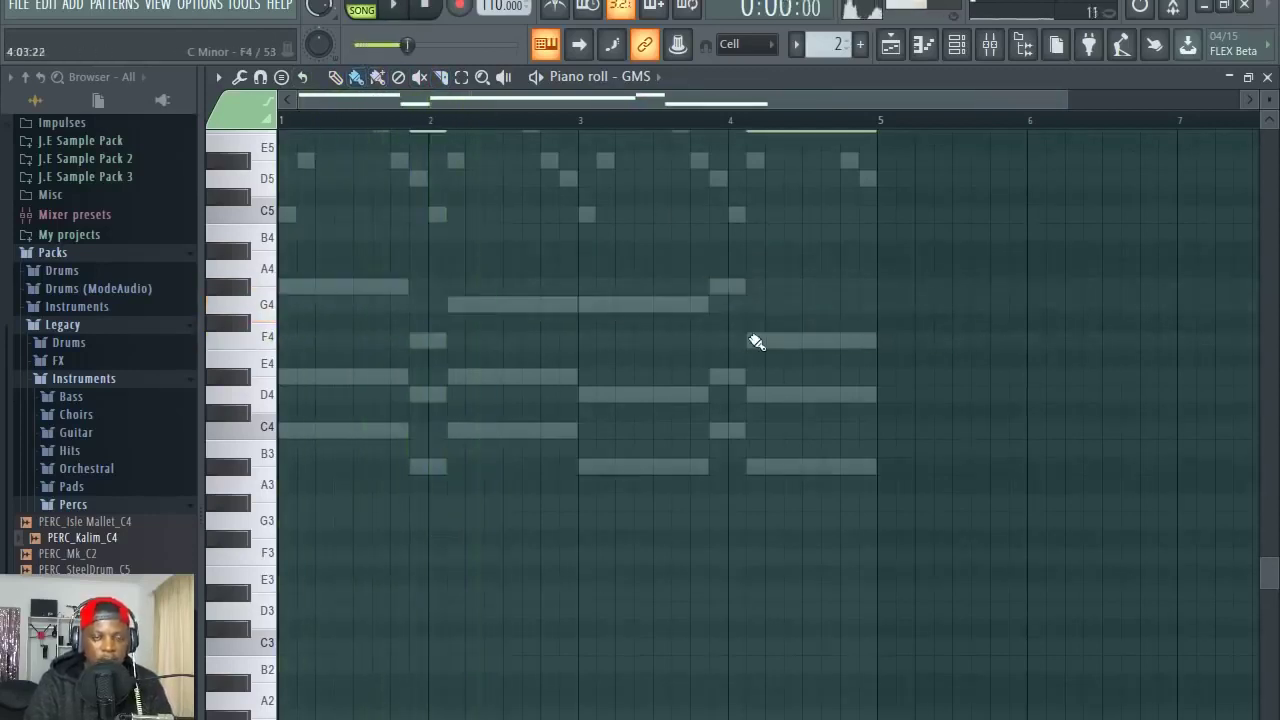
key("space")
scroll(711, 348, "up", 3)
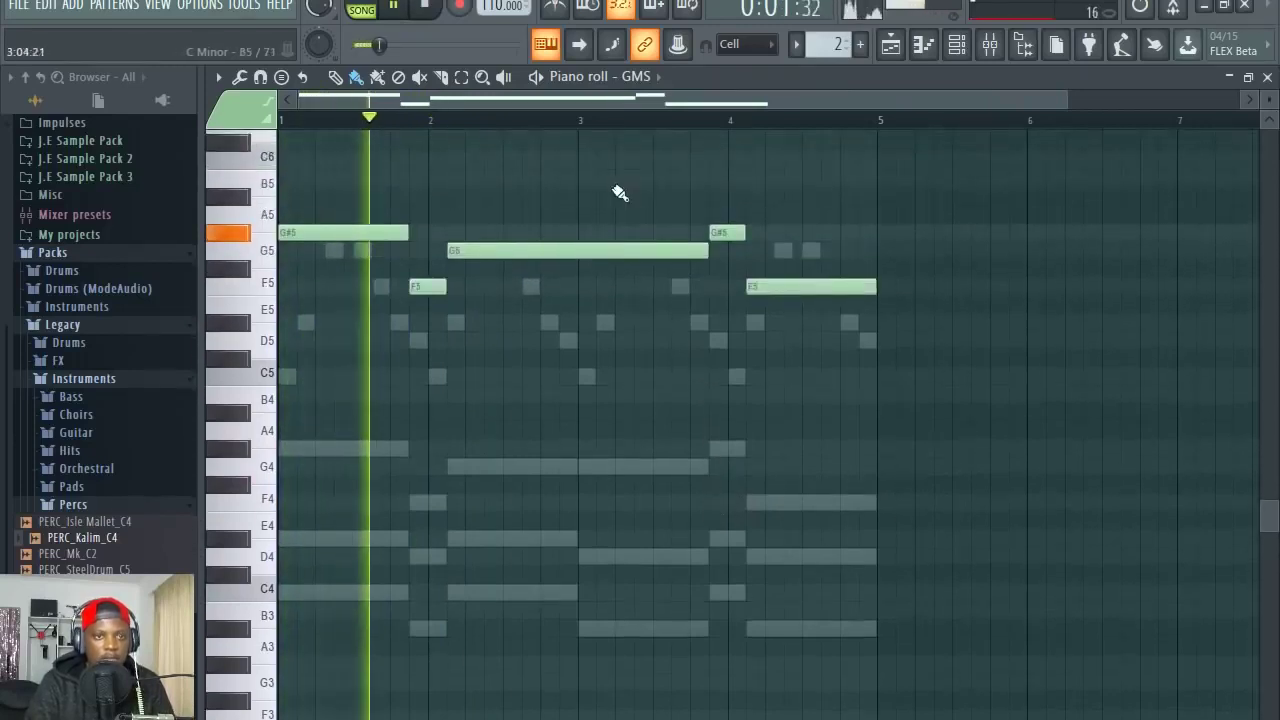
Restore the piano roll to its smaller size and transpose the GMS notes back down one octave during playback
double_click(732, 80)
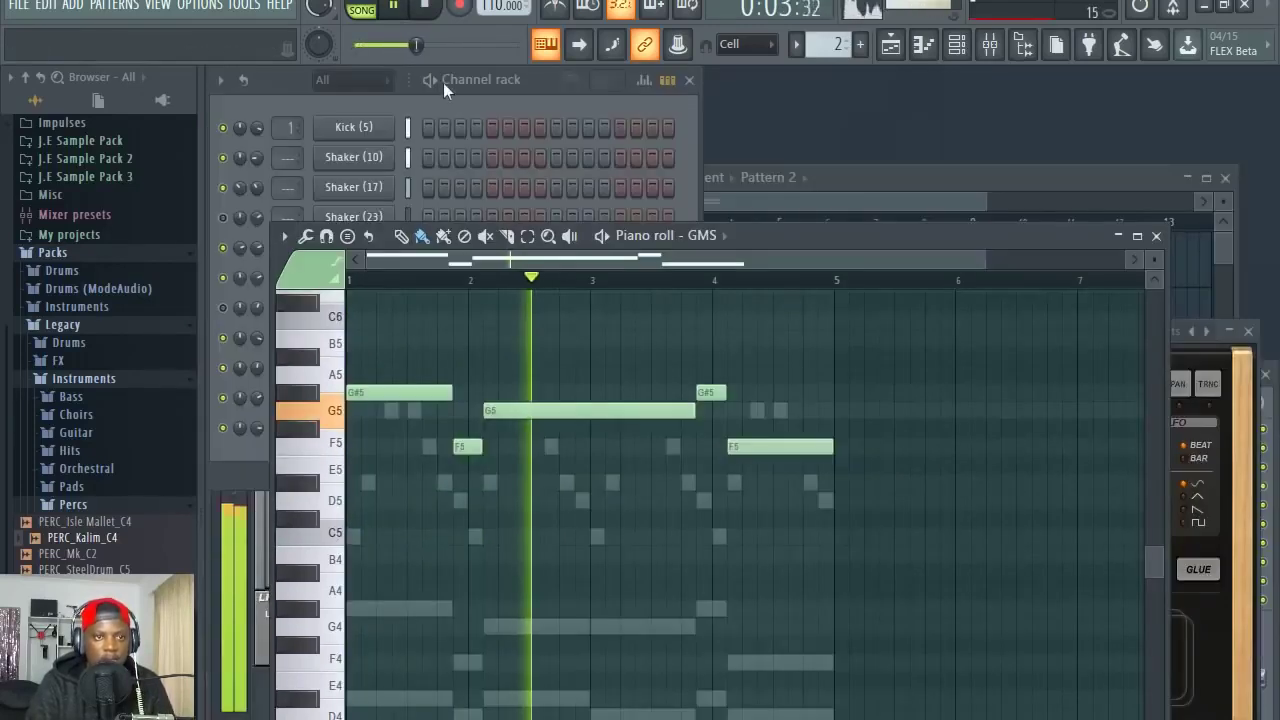
left_click(545, 90)
left_click(832, 240)
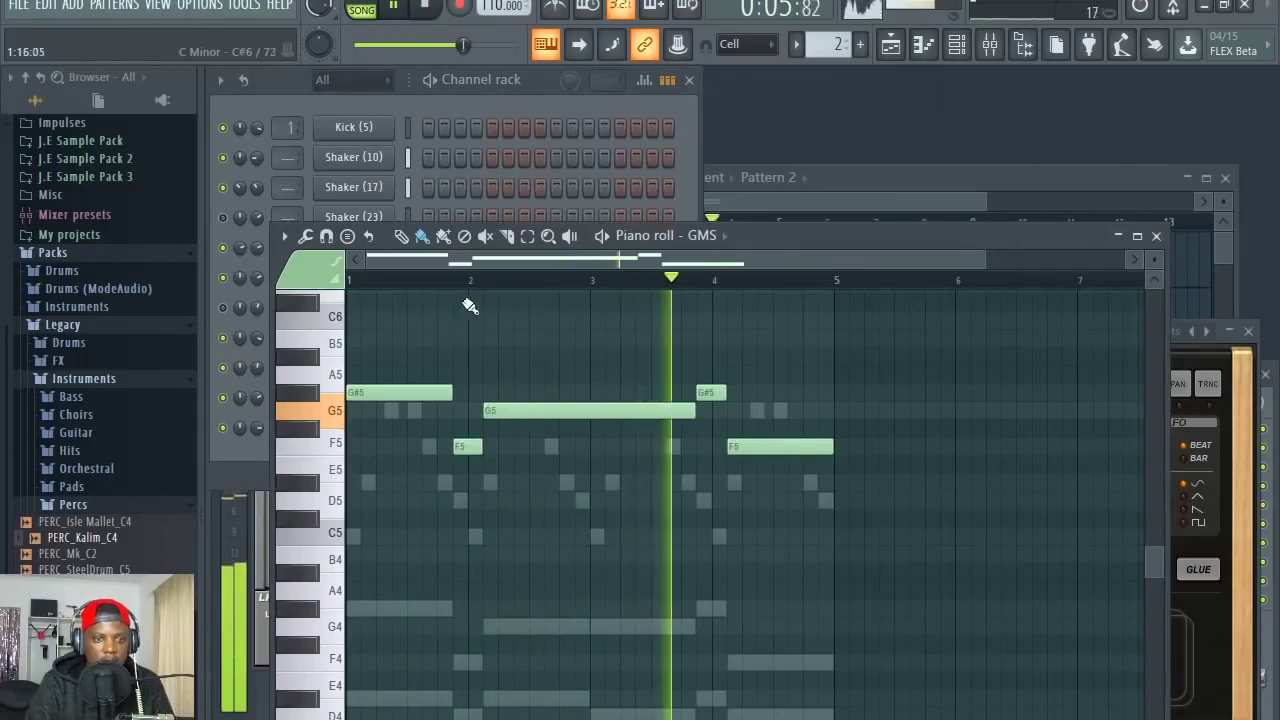
key("ctrl+Down")
scroll(580, 400, "down", 4)
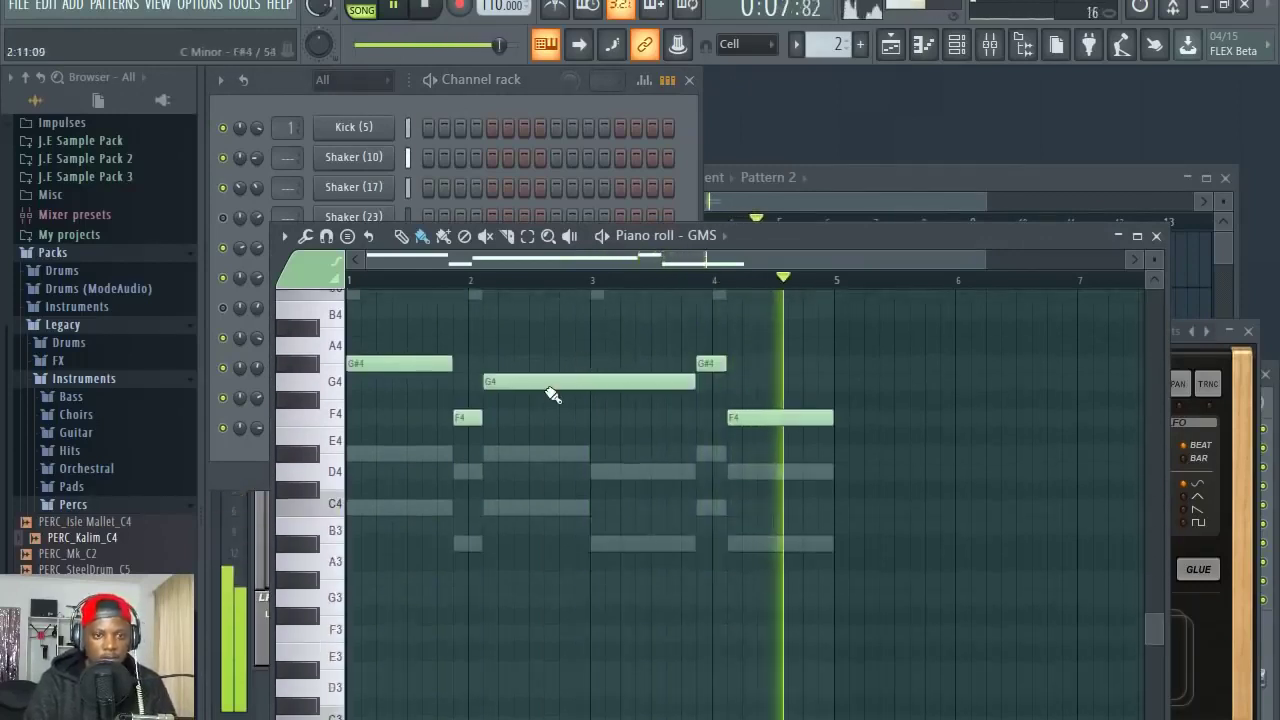
Slice the long G4 in the GMS bassline at bar 3 and lower its second half to D4
left_click(509, 237)
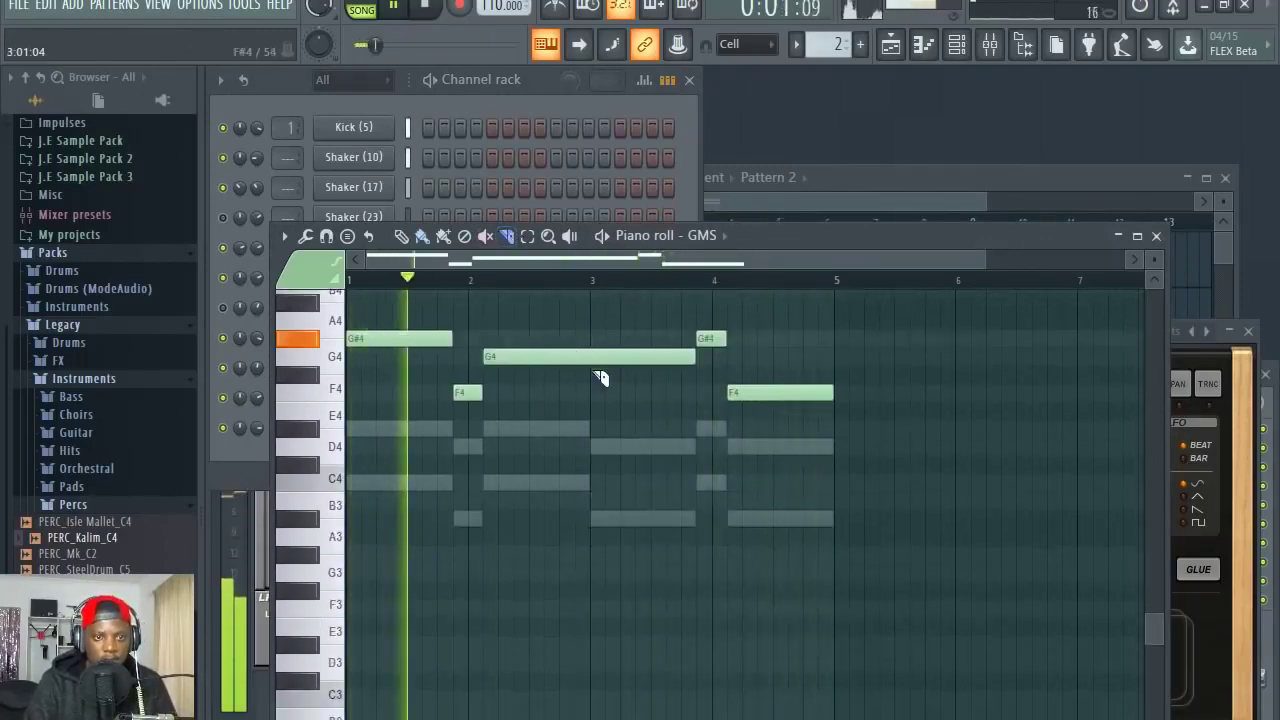
mouse_move(597, 376)
left_mouse_down()
mouse_move(599, 328)
mouse_move(629, 449)
left_mouse_up()
left_click(422, 236)
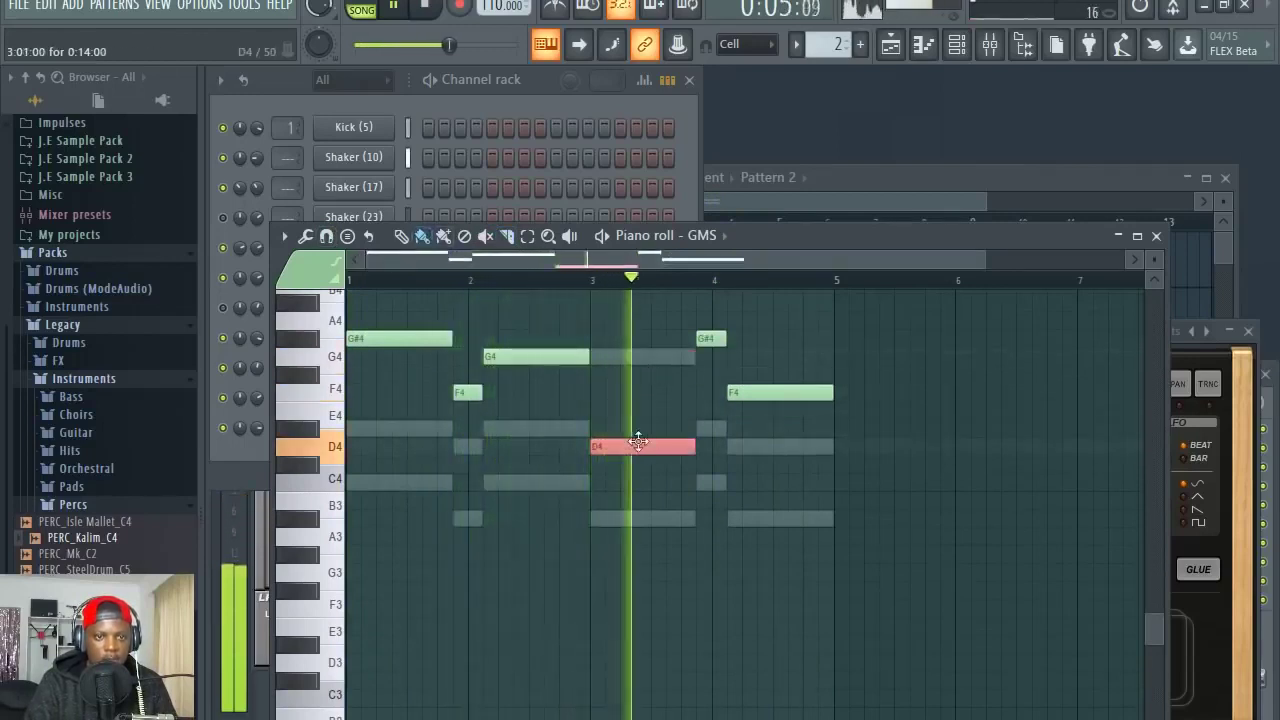
Stop playback, open the GMS synth and try its Synco Bass program with the pattern playing
left_click(520, 106)
key("space")
left_click(374, 432)
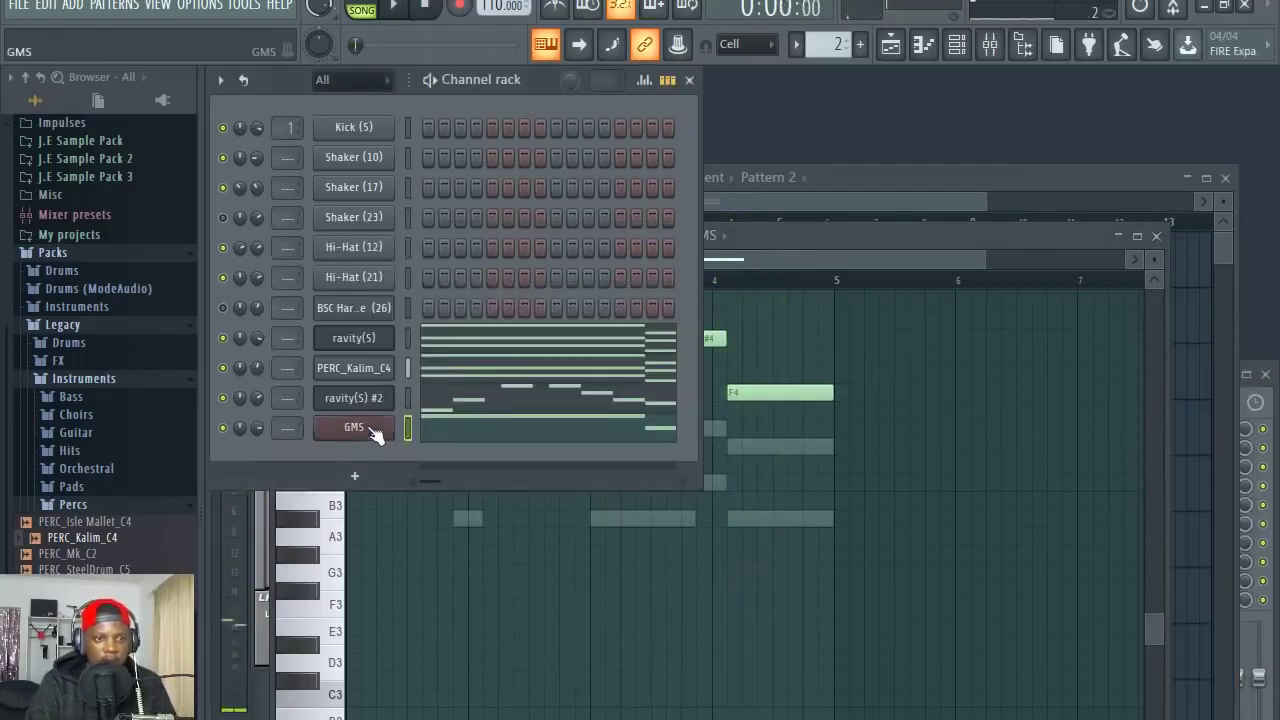
left_click(361, 424)
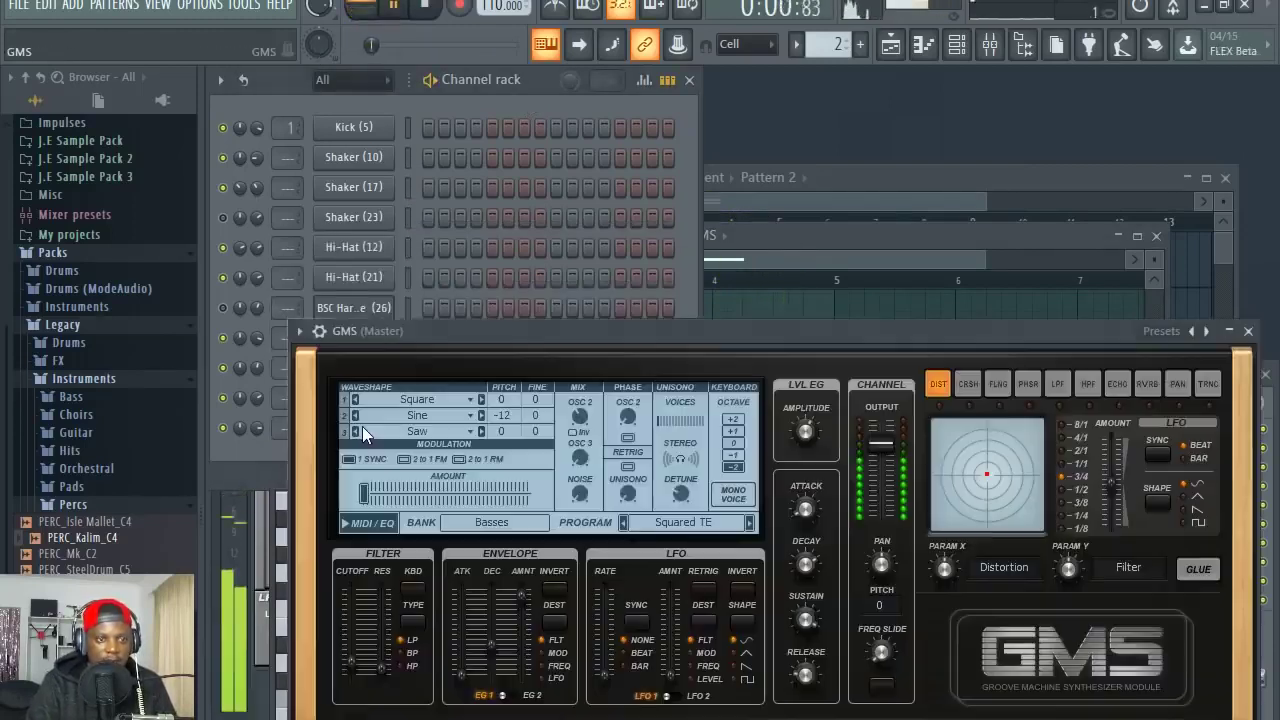
left_click(750, 524)
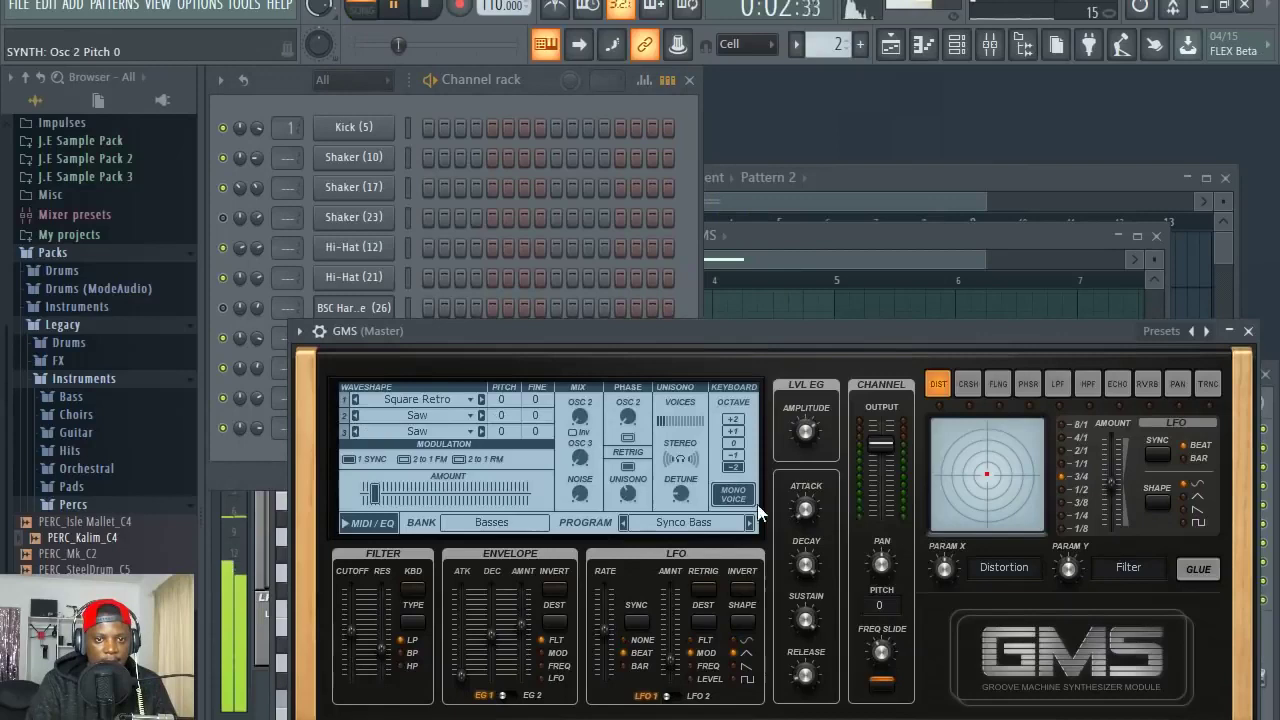
Try transposing all GMS notes down two octaves during playback
left_click(821, 263)
key("ctrl+Down")
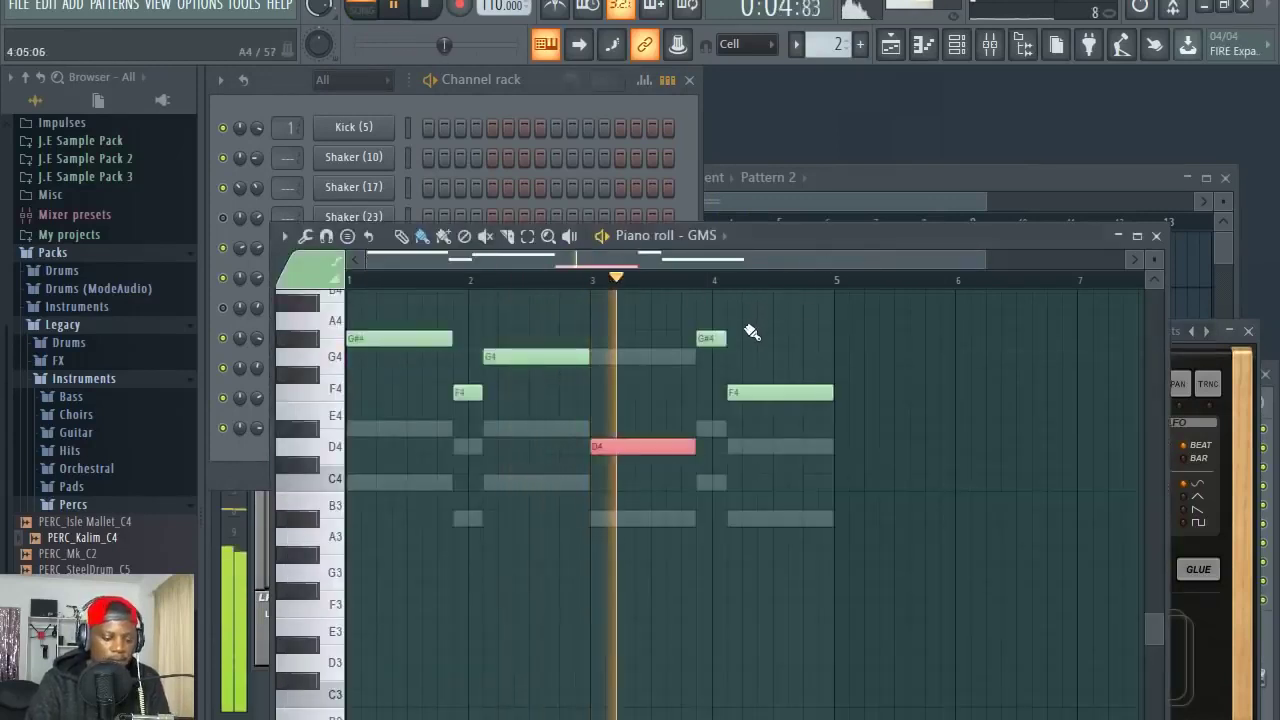
key("ctrl+a")
key("ctrl+Down")
key("ctrl+Down")
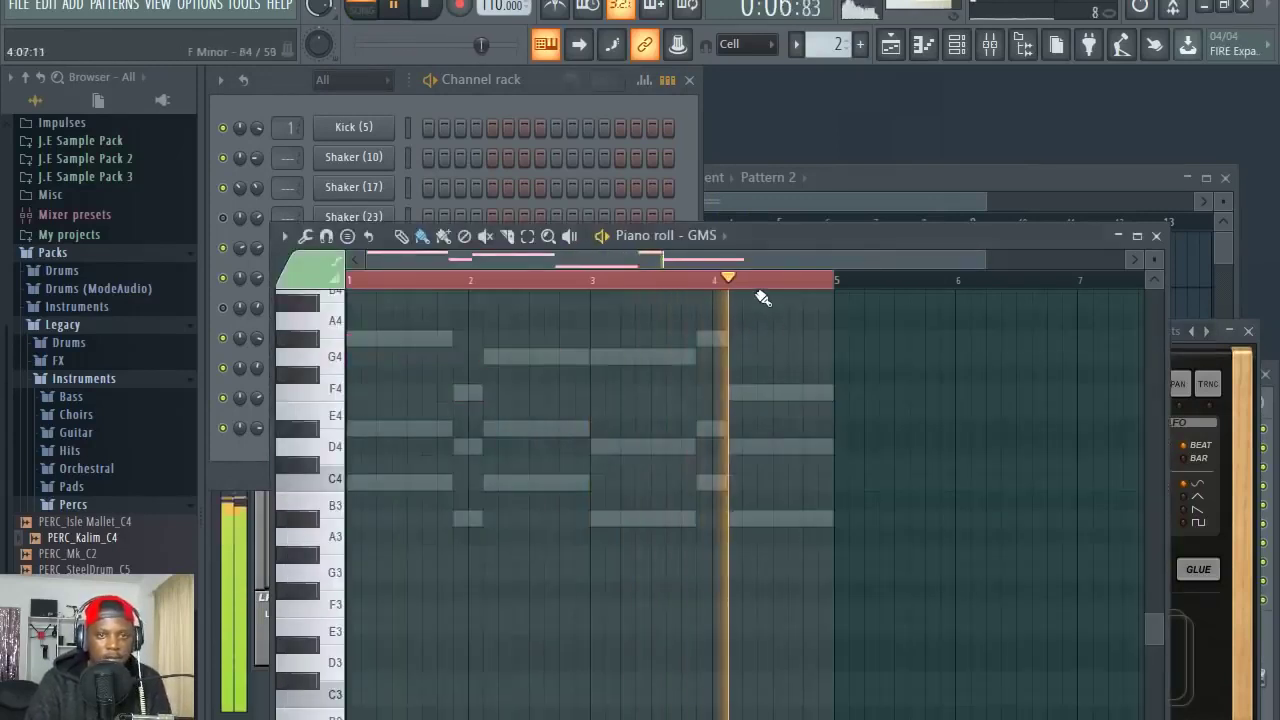
Mute the ravity(S) and PERC_Kalim_C4 channels and switch the GMS bass program to Viral TE
left_click(1190, 408)
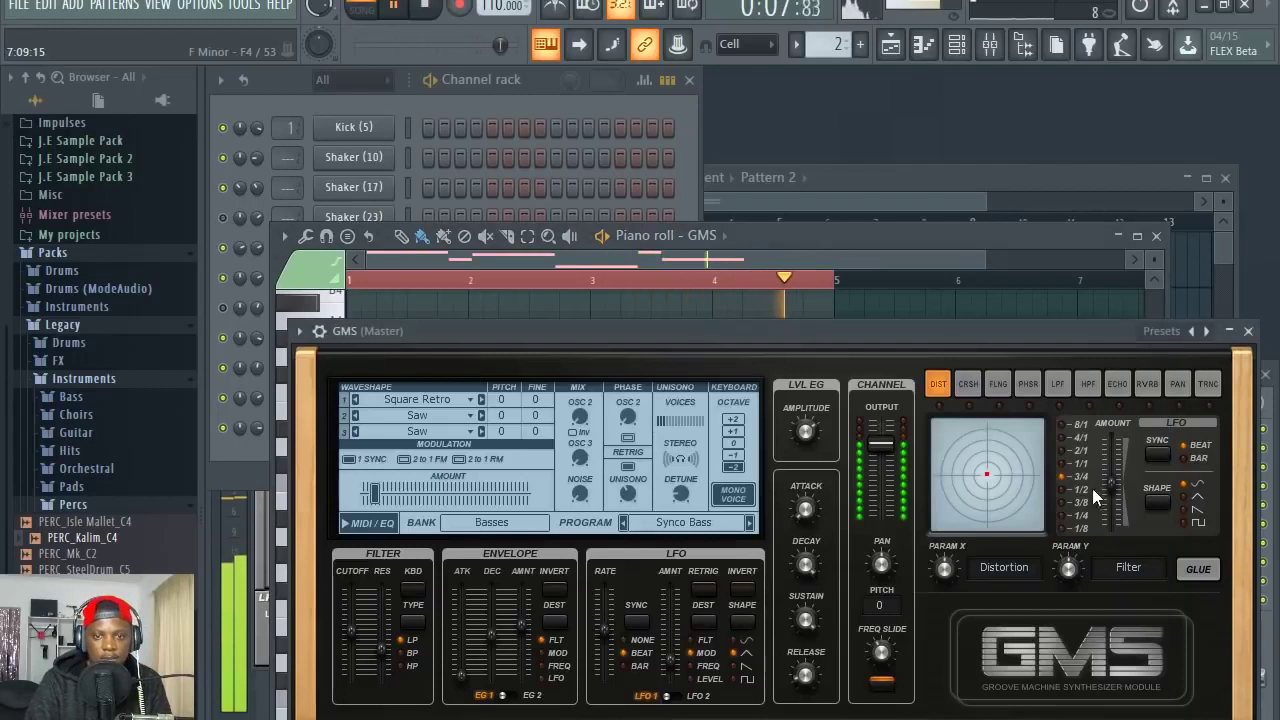
left_click(750, 522)
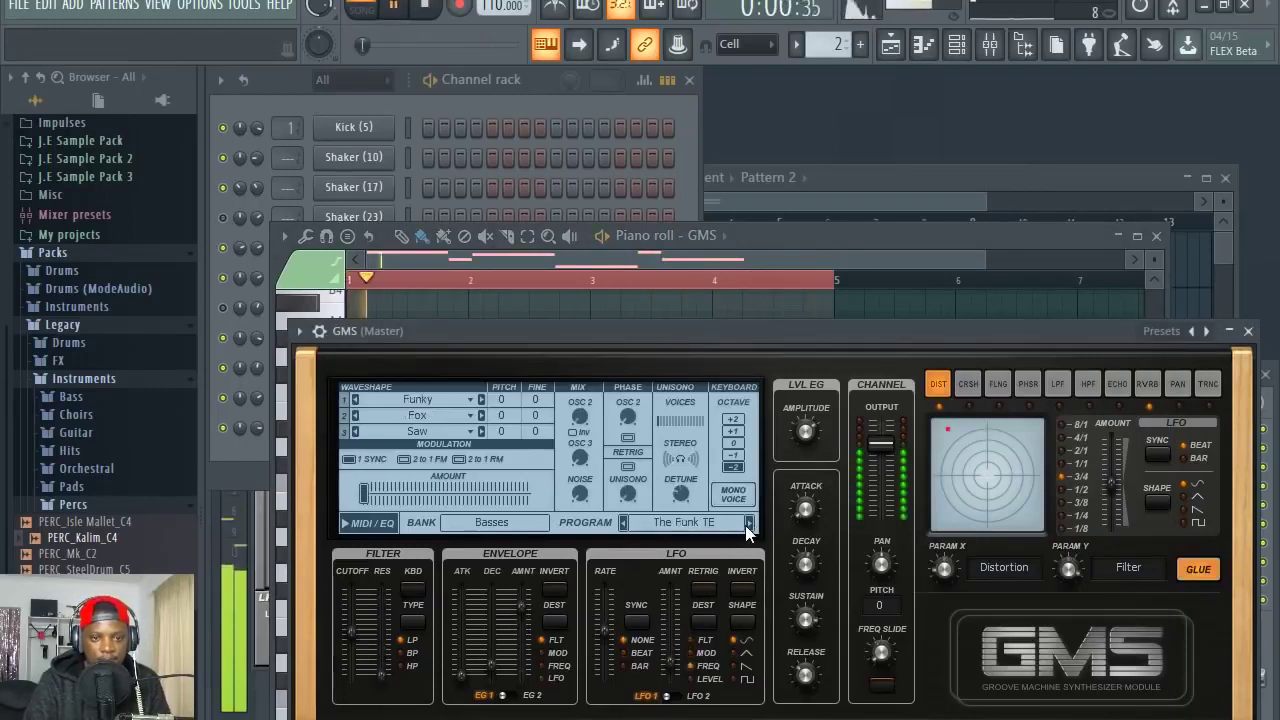
left_click(533, 88)
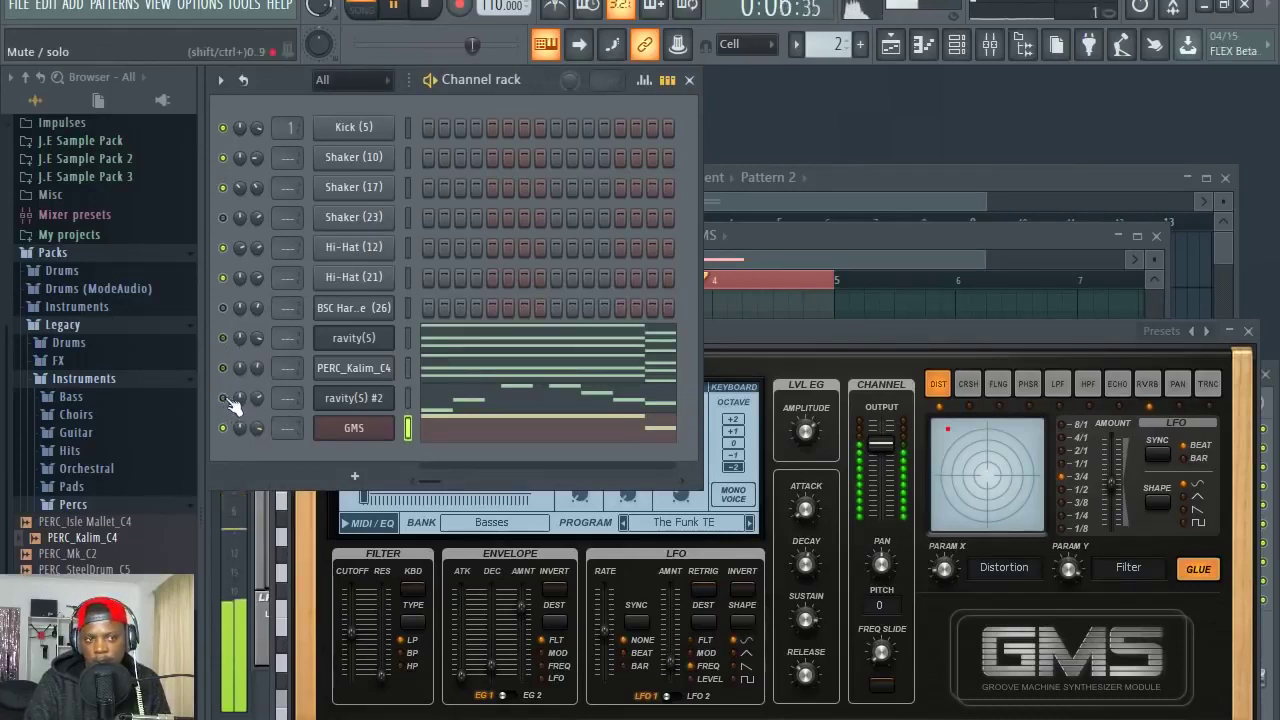
left_click(750, 523)
left_click(750, 523)
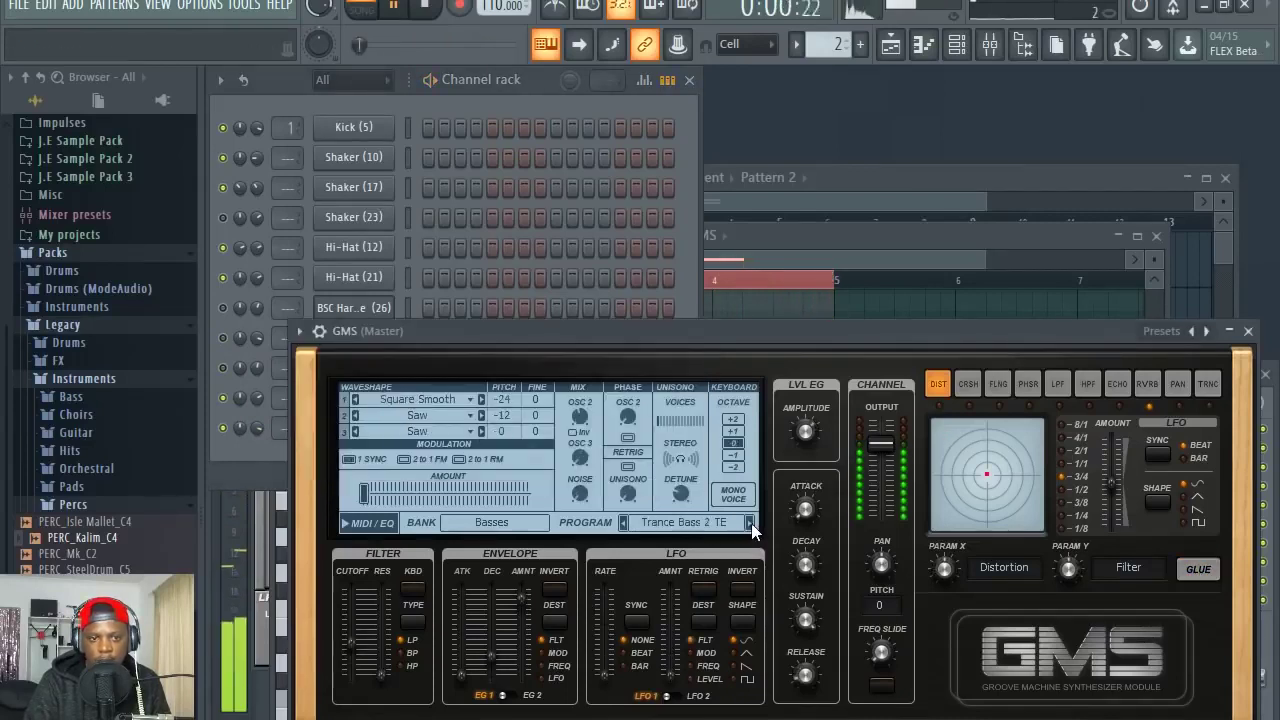
left_click(750, 523)
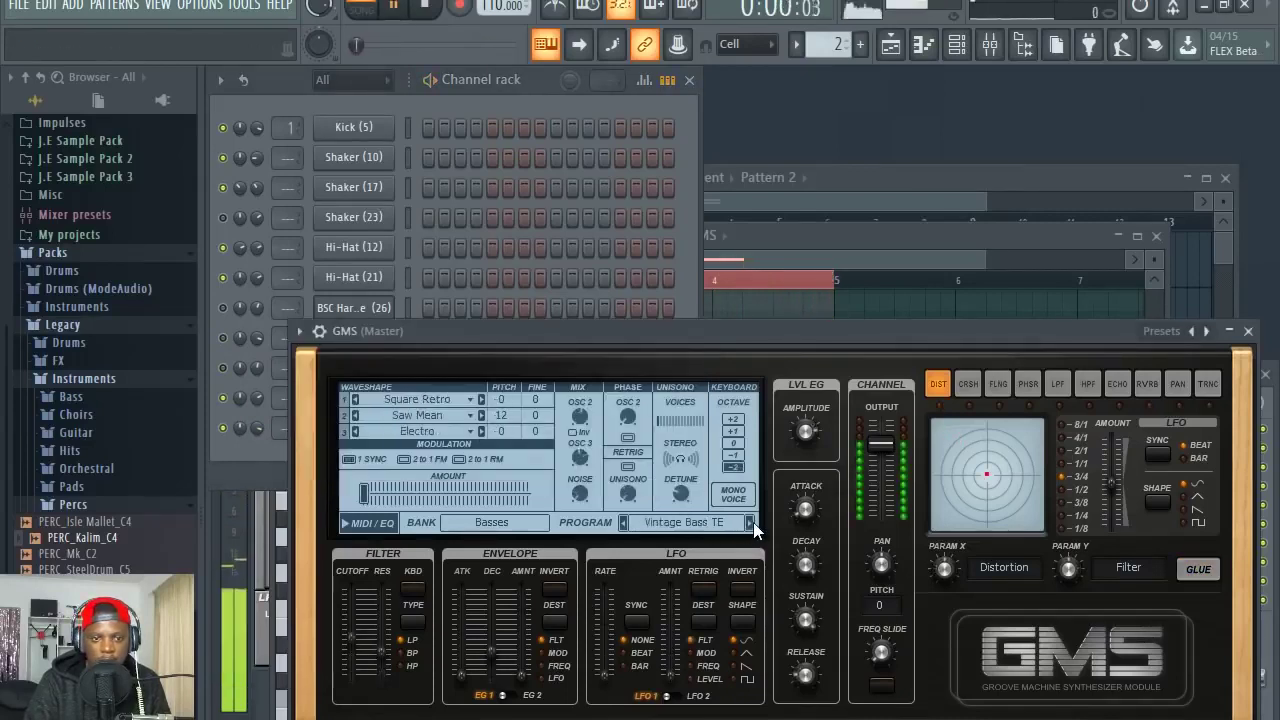
left_click(750, 523)
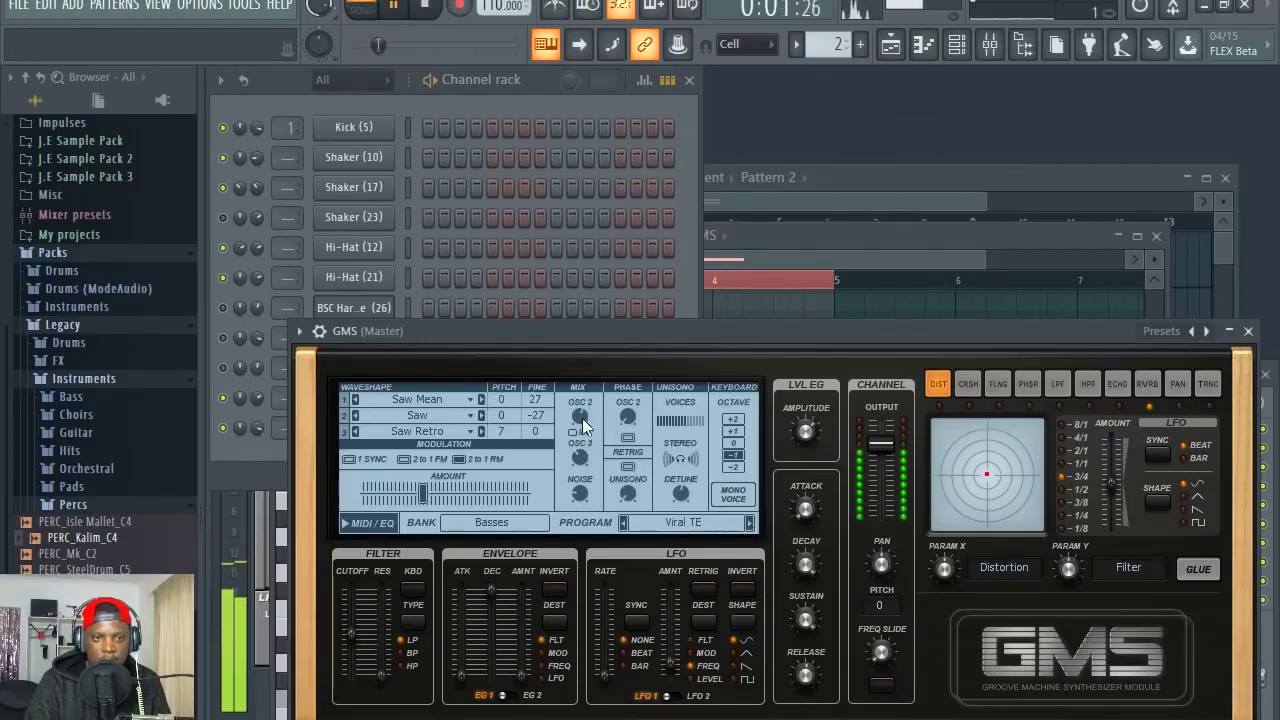
Close the GMS piano roll, reposition the synth window and set its filter cutoff to 0.59%
left_click_drag(604, 333, 585, 460)
left_click(490, 428)
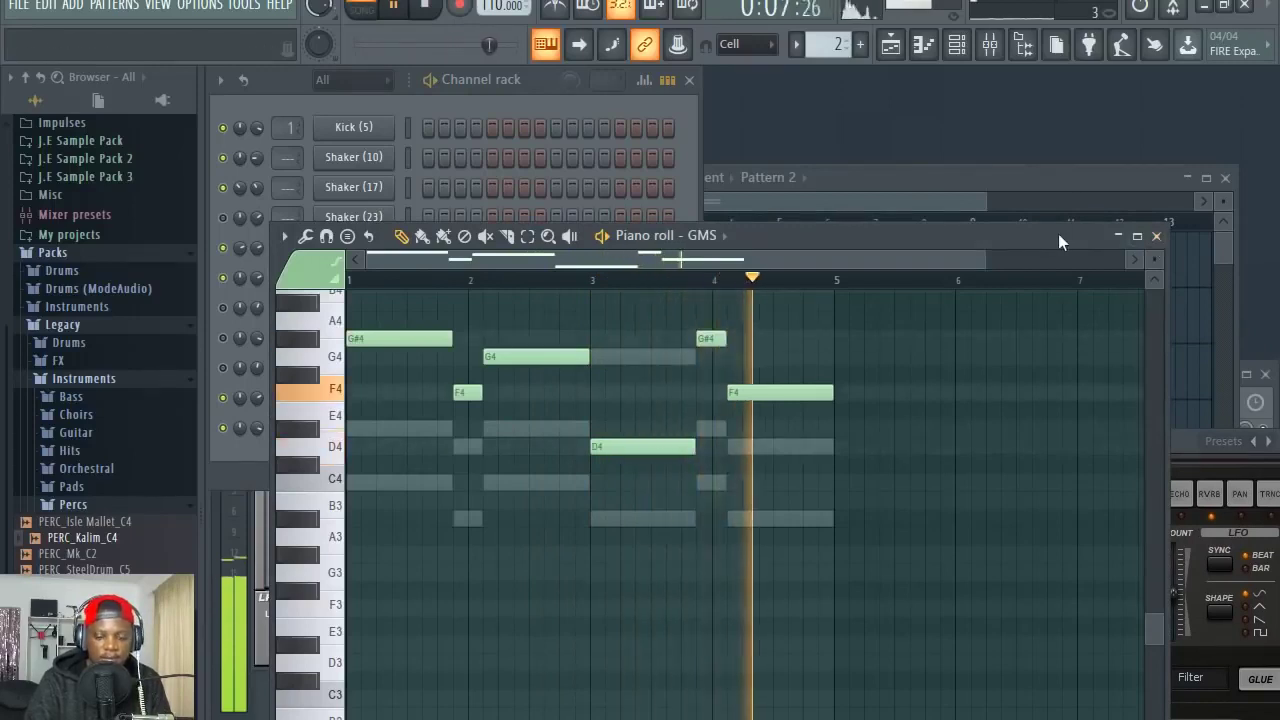
left_click(1156, 236)
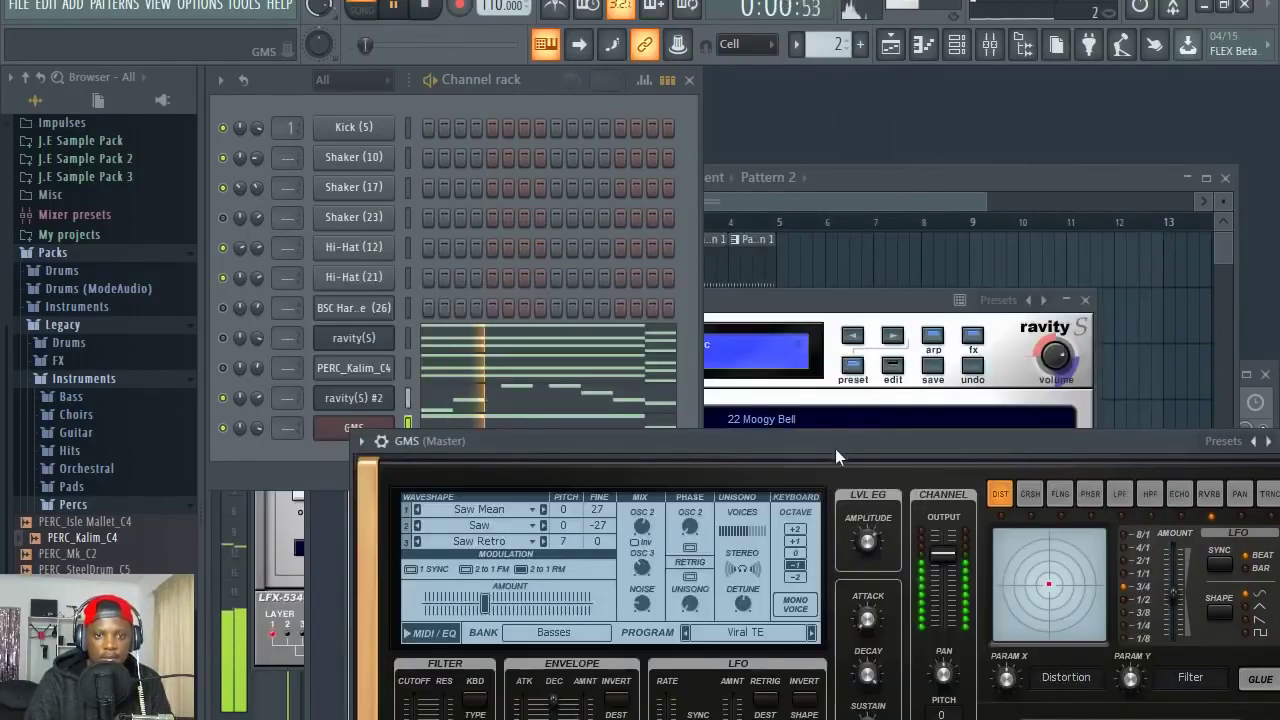
left_click_drag(835, 448, 792, 422)
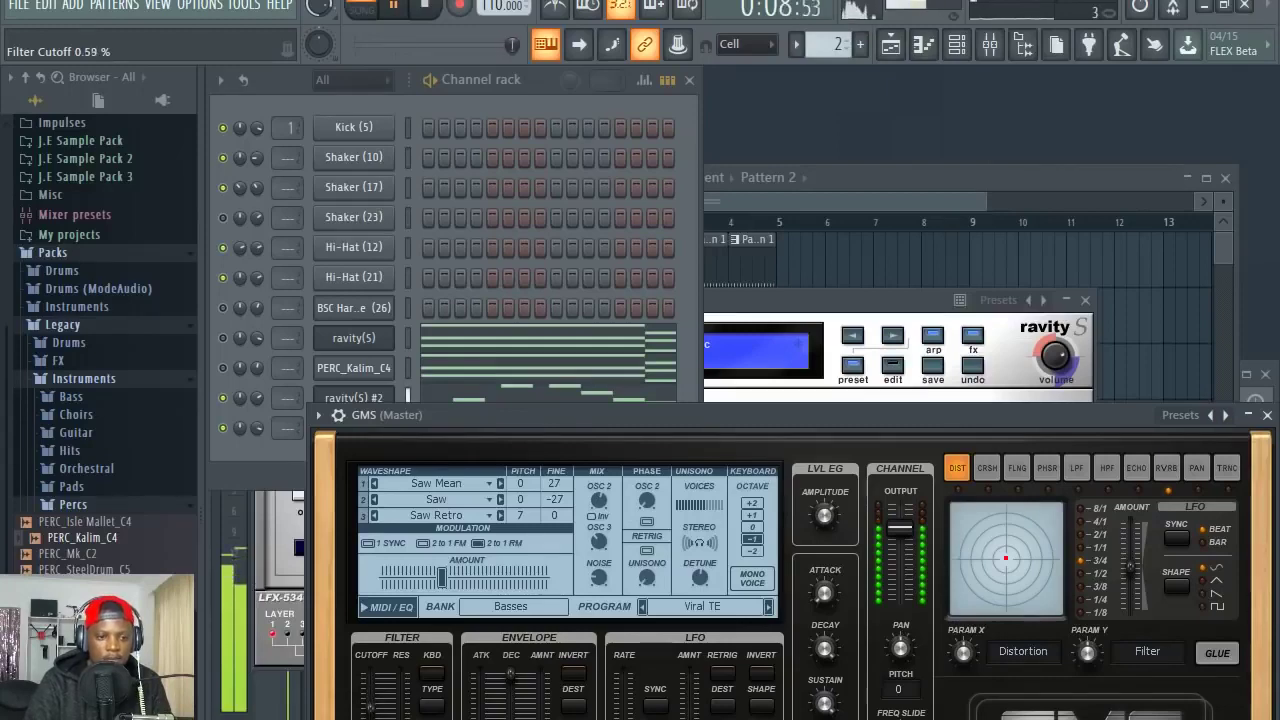
Reopen the GMS notes and raise the short F4 before bar 2 to B4, the bar 2 G4 to C5, and the bar 3 D4 to G4
left_click(683, 371)
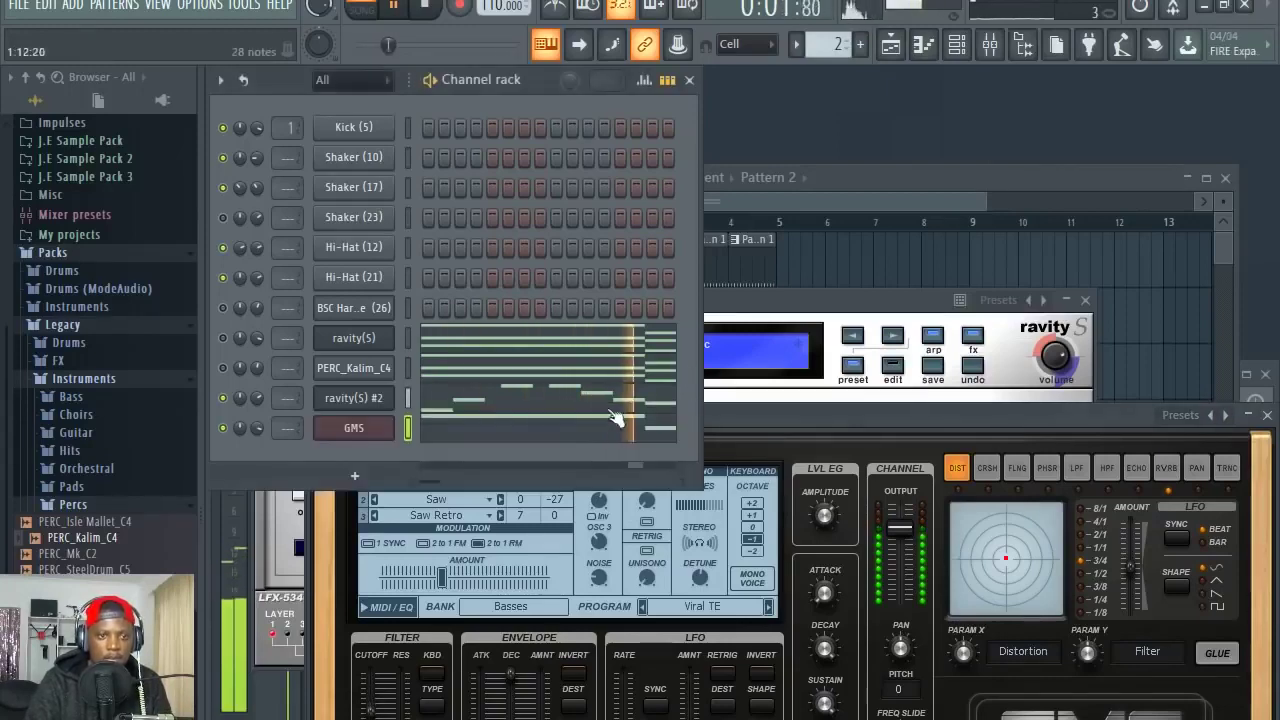
left_click(601, 424)
left_click_drag(468, 392, 467, 318)
left_click_drag(517, 390, 519, 298)
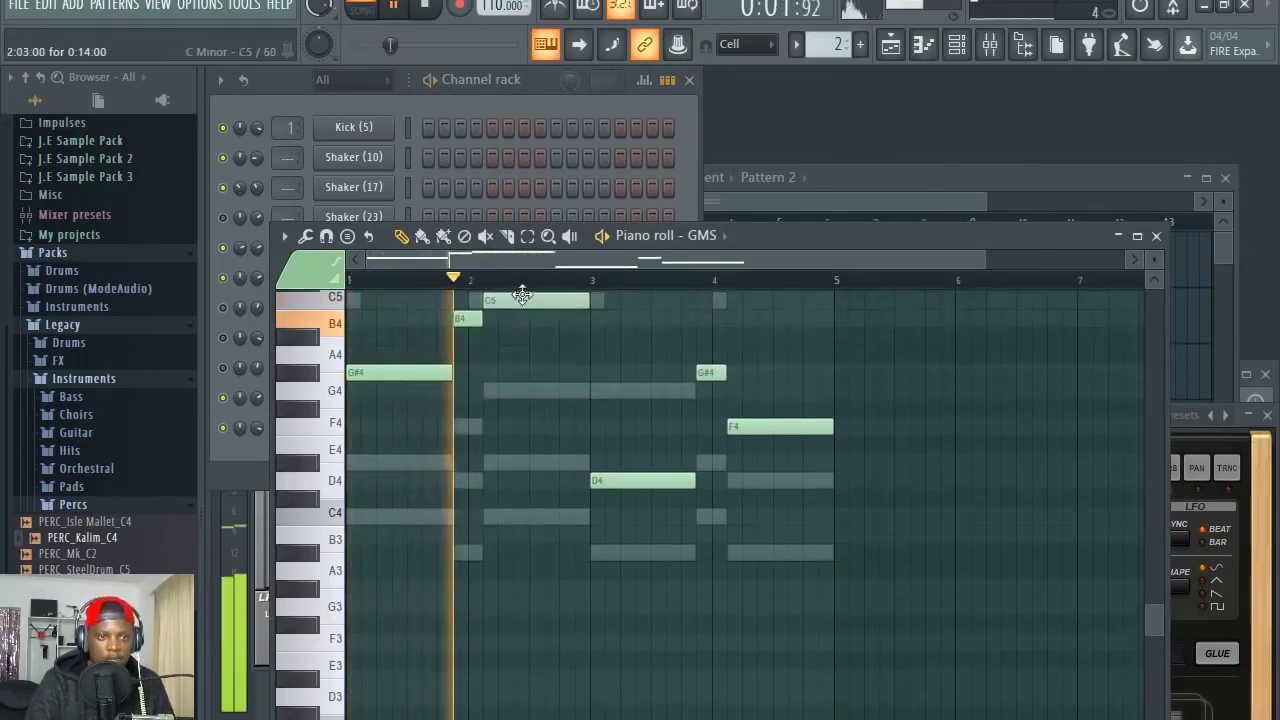
scroll(525, 360, "up", 2)
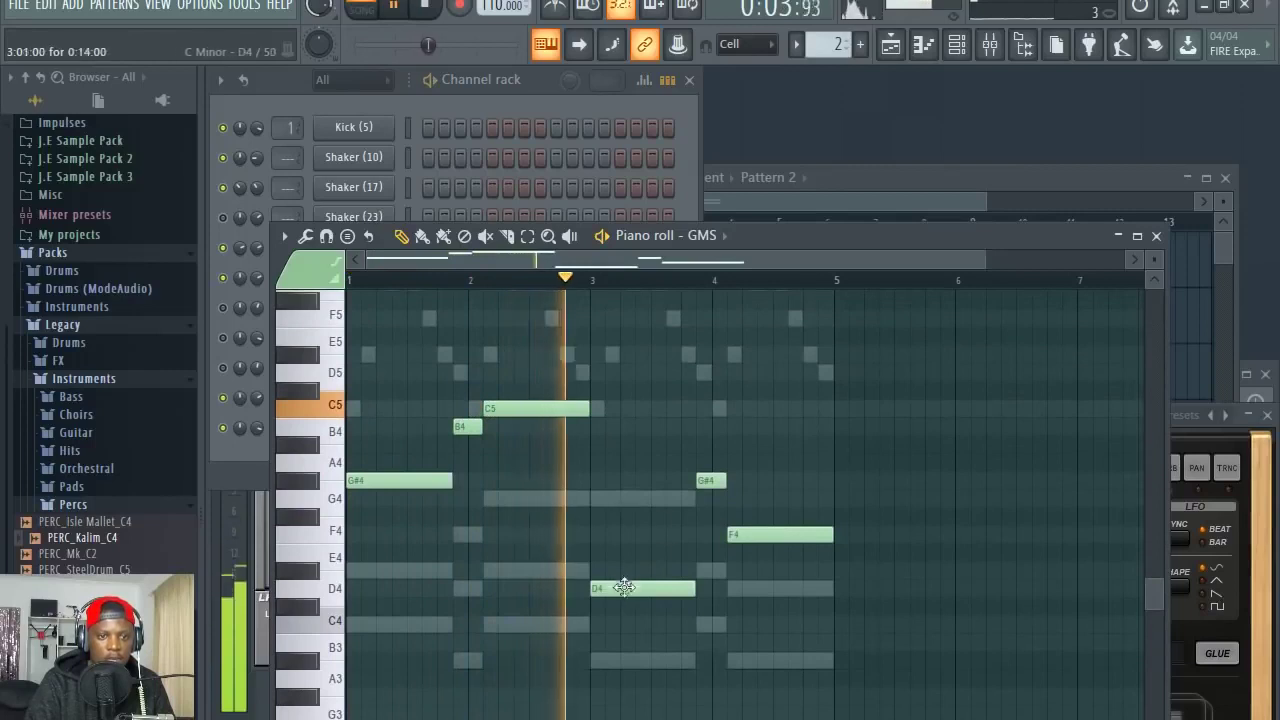
left_click_drag(617, 588, 617, 498)
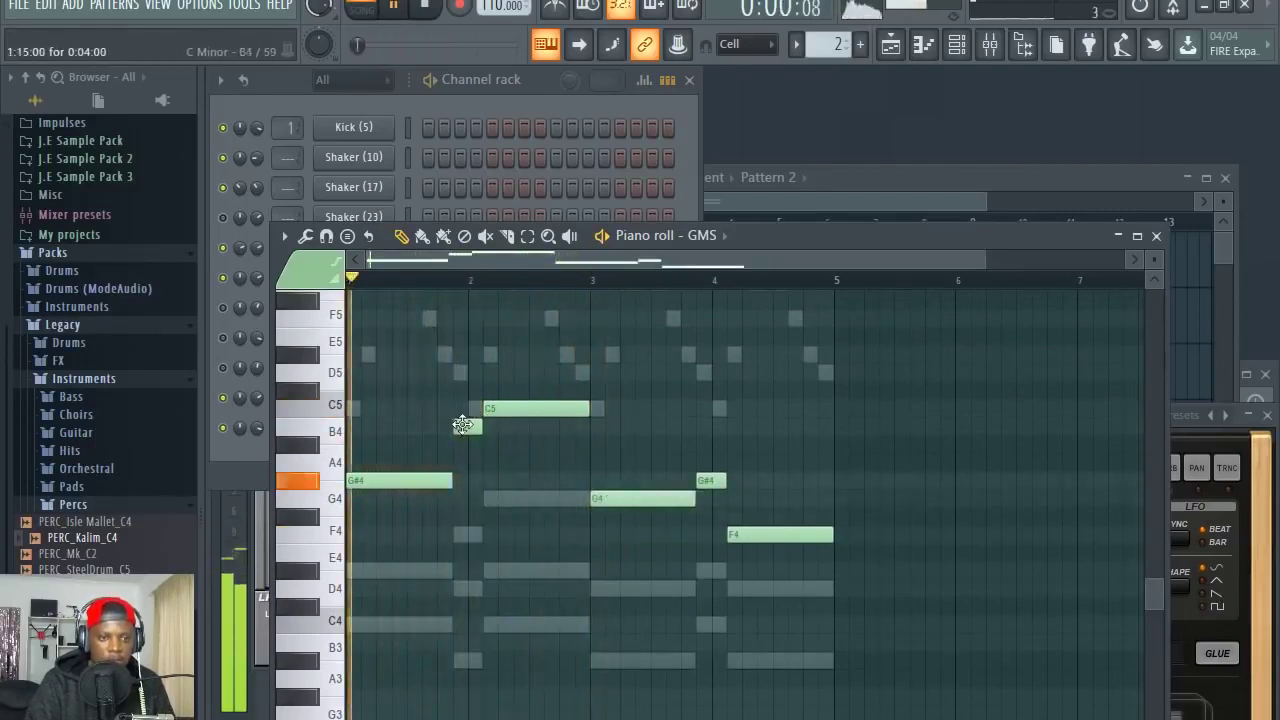
Lower the short B4 before bar 2 to A#4 and check the GMS channel in the channel rack
left_click_drag(464, 425, 466, 444)
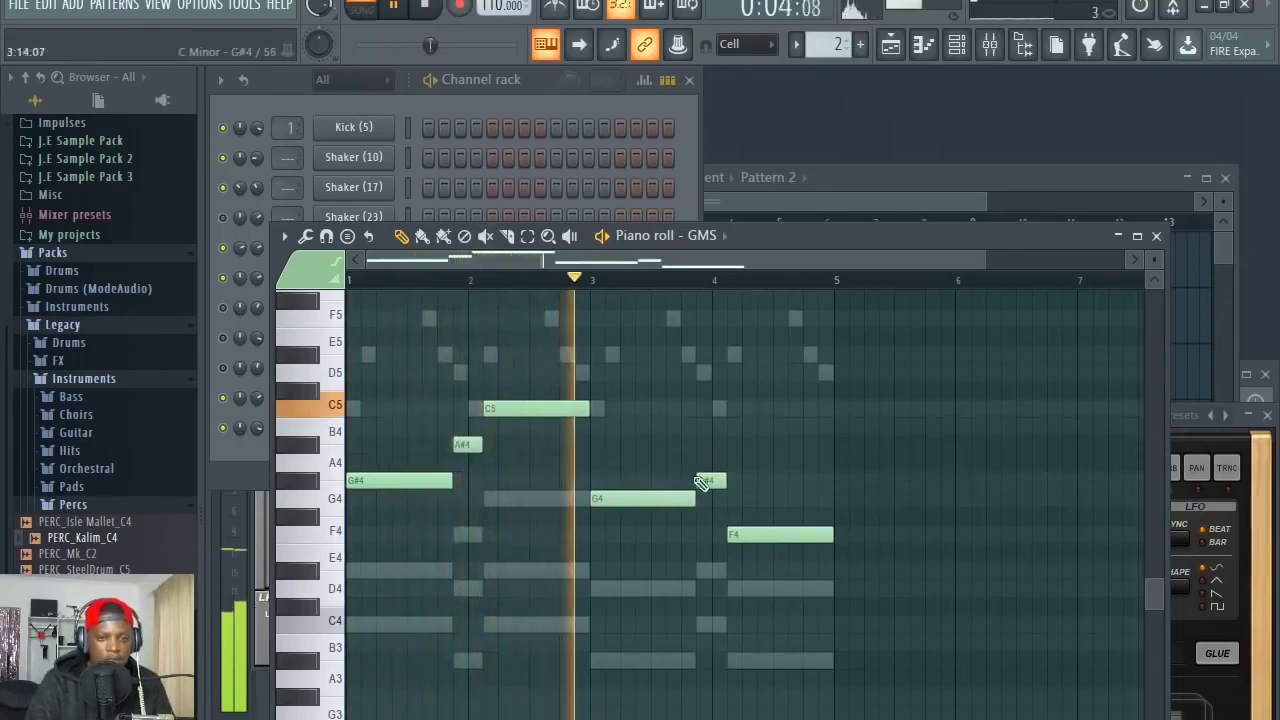
mouse_move(711, 481)
left_mouse_down()
mouse_move(714, 404)
mouse_move(712, 482)
left_mouse_up()
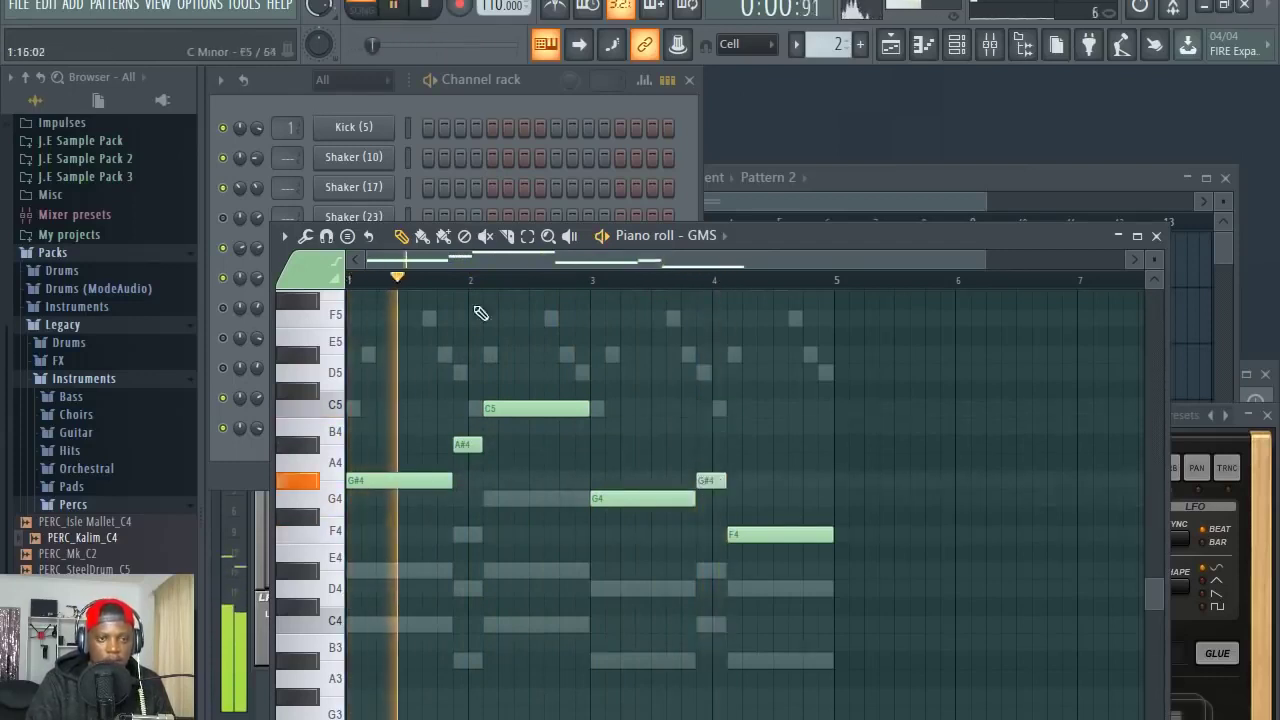
left_click(509, 108)
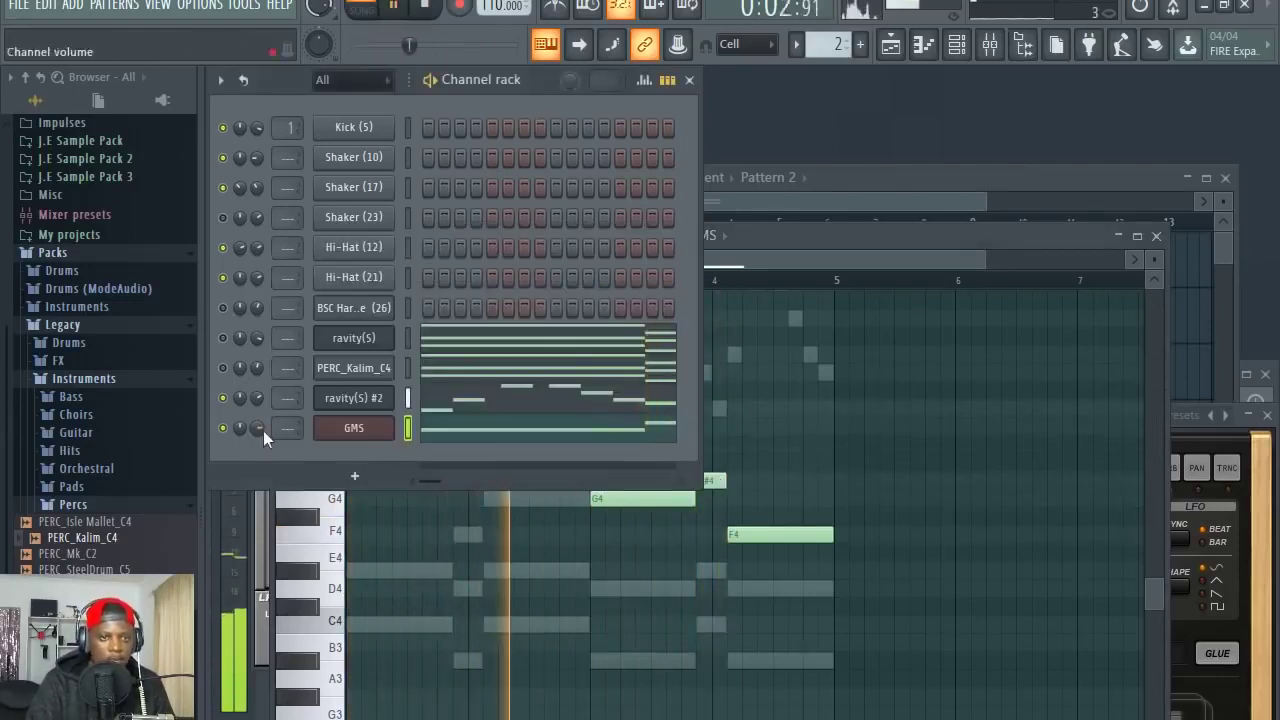
left_click(809, 238)
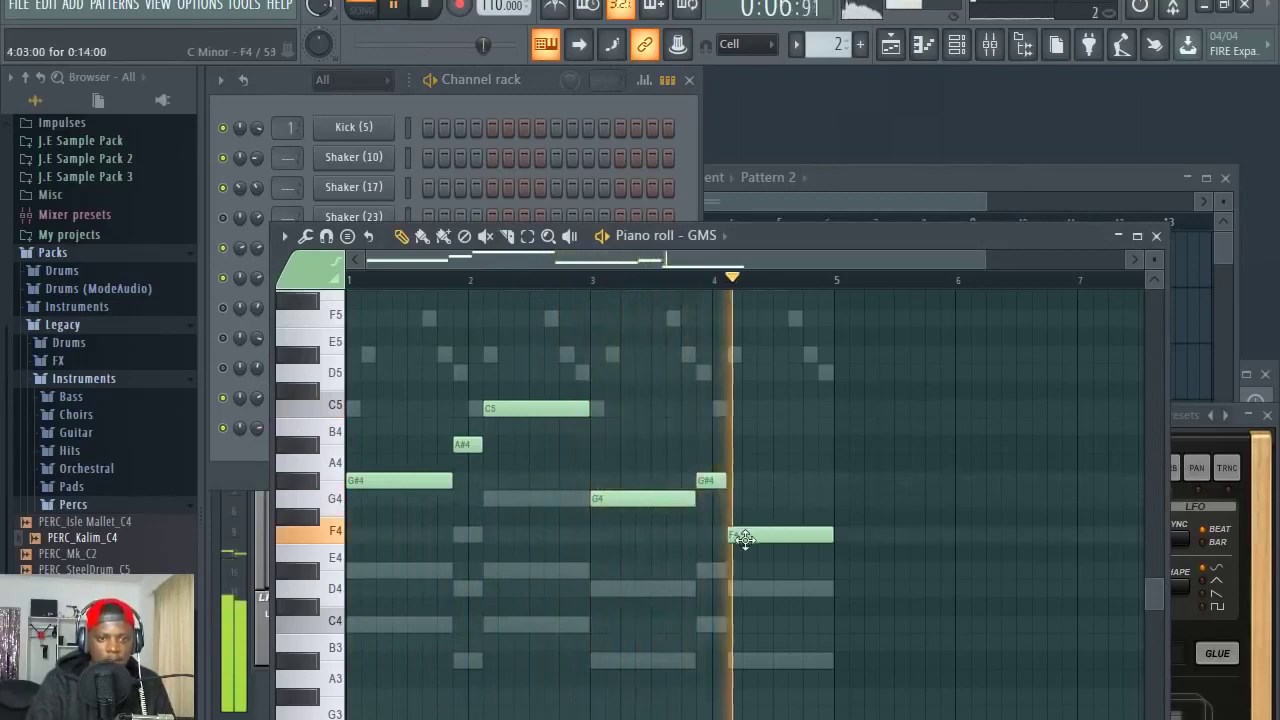
Raise the final F4 in bar 4 to B4 and settle it on A#4 during playback
key("space")
left_click_drag(746, 534, 755, 400)
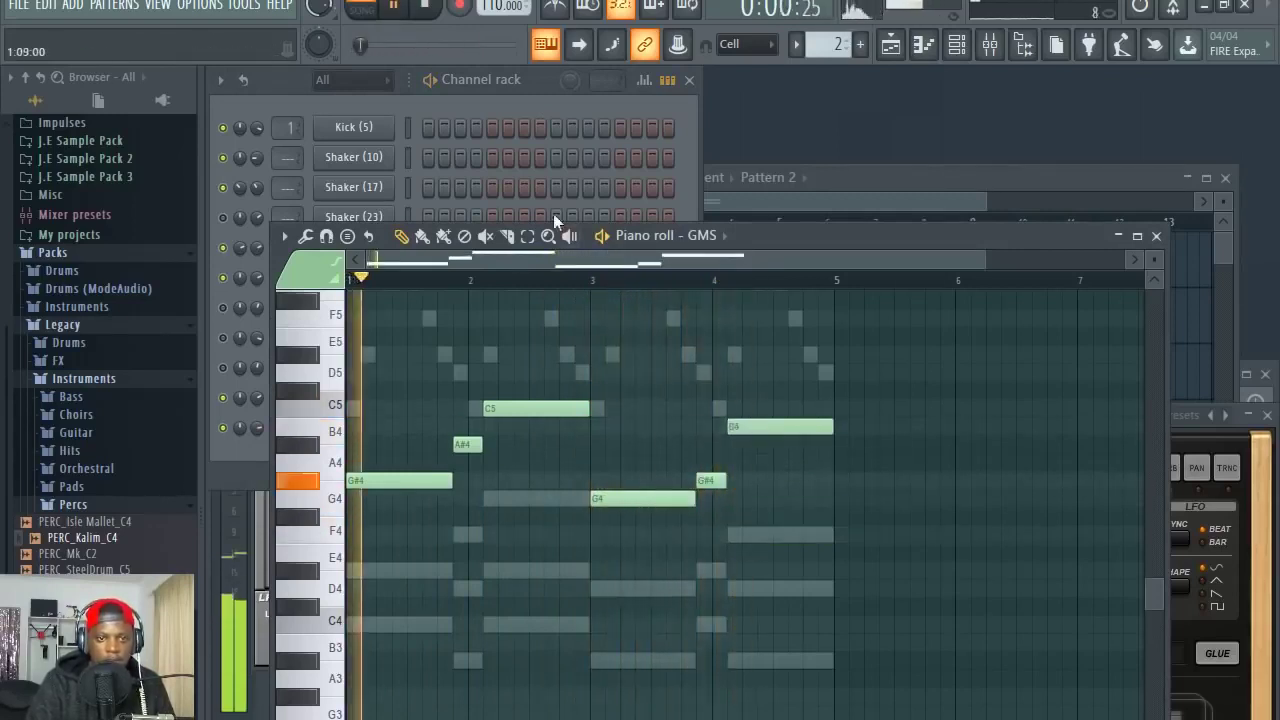
scroll(524, 283, "down", 2)
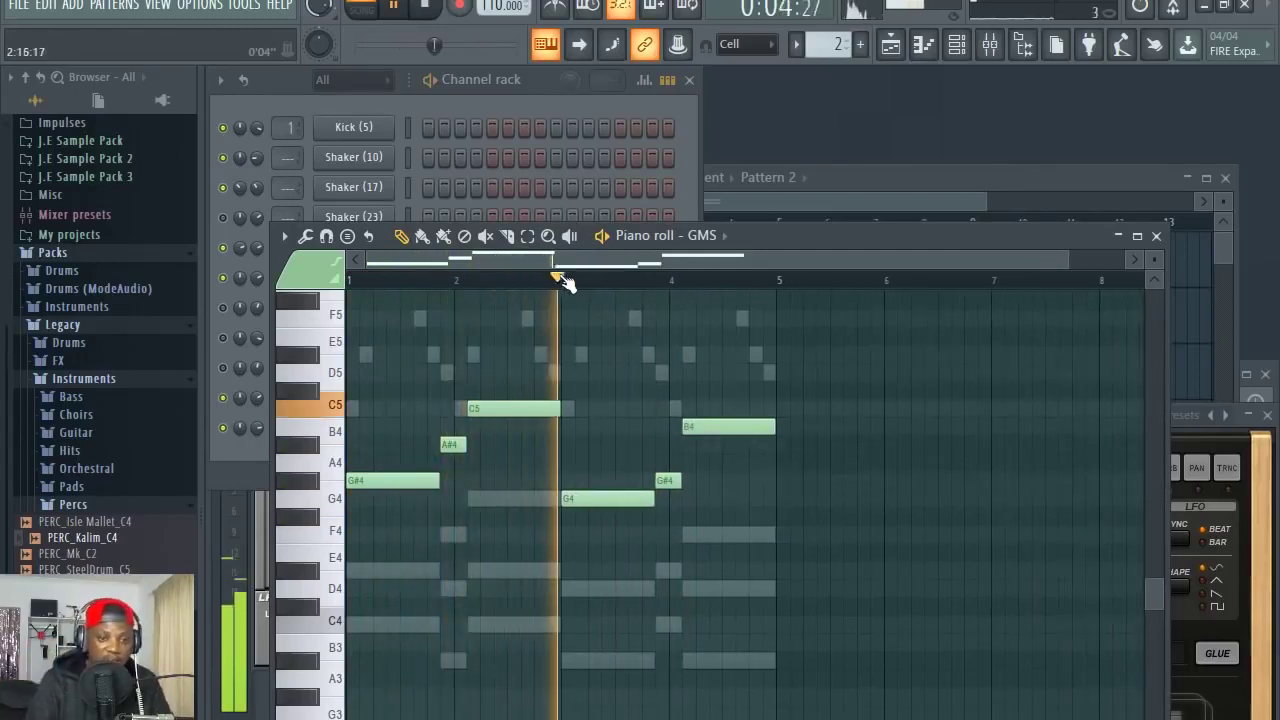
scroll(600, 284, "up", 2)
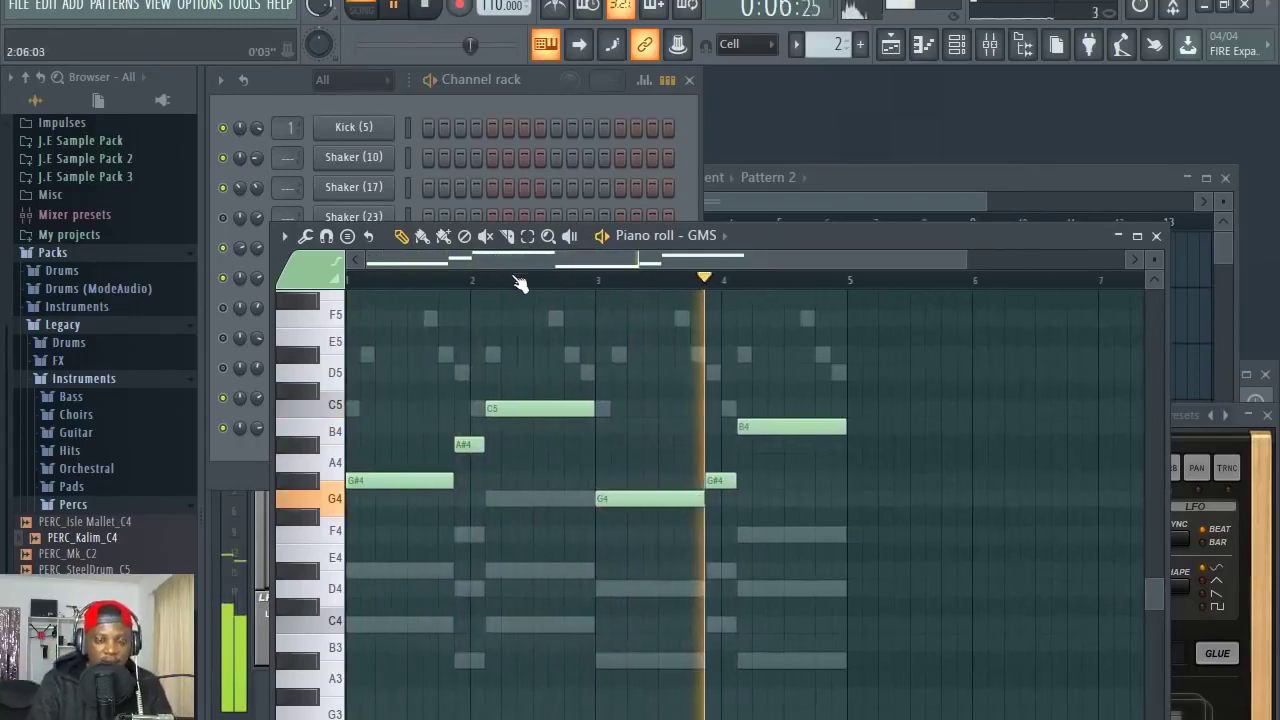
left_click_drag(750, 427, 766, 446)
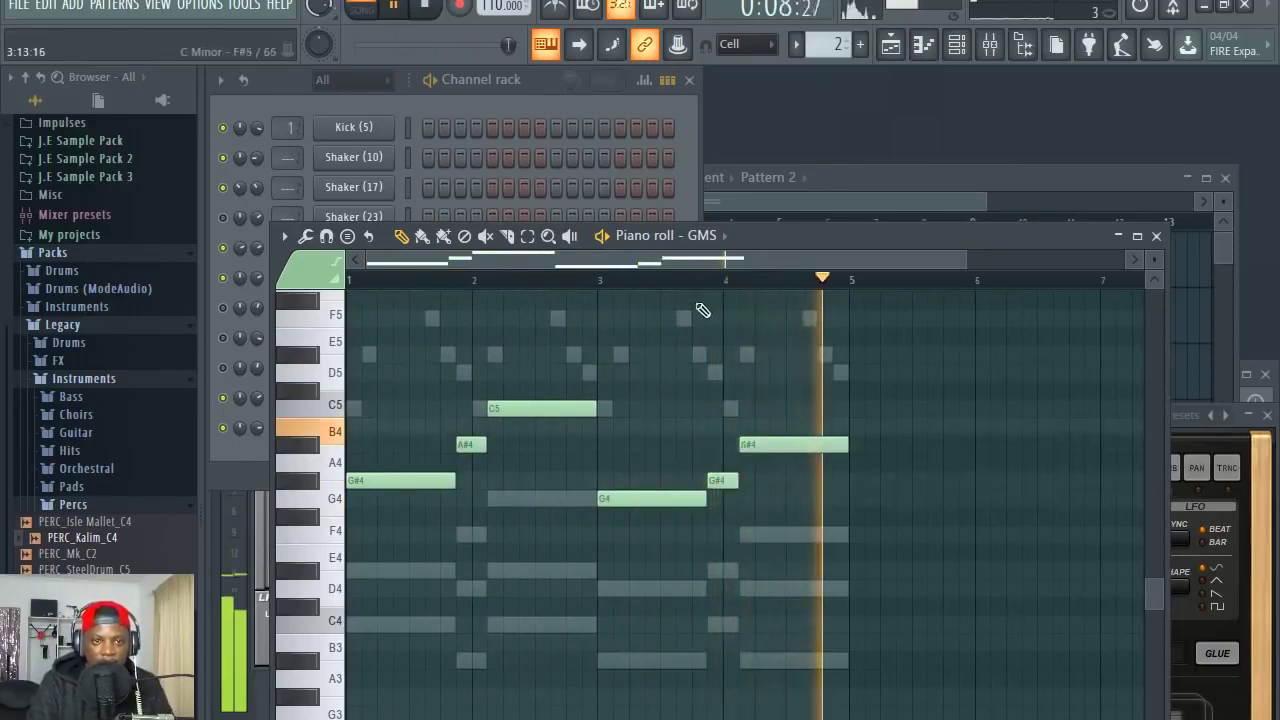
left_click(604, 281)
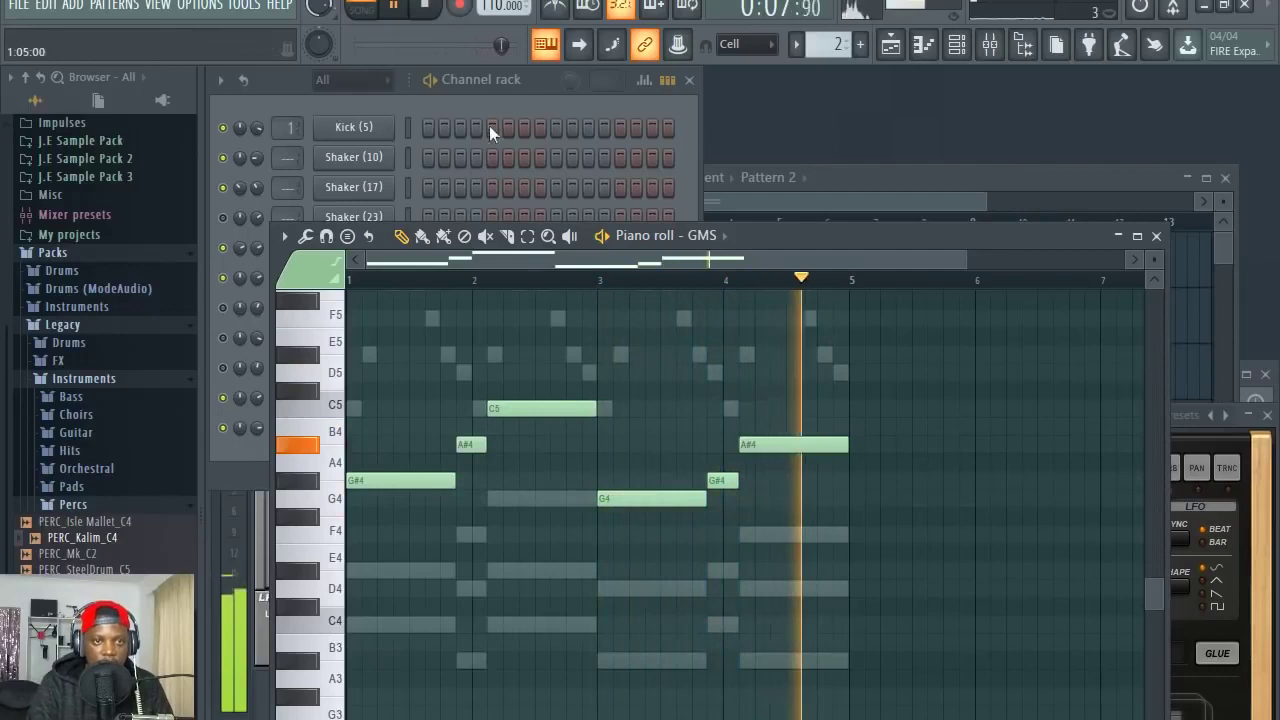
Unmute BSC Har..e (26), ravity(S), PERC_Kalim_C4 and Shaker (23), and bring up the playlist in a lower position
left_click(223, 309)
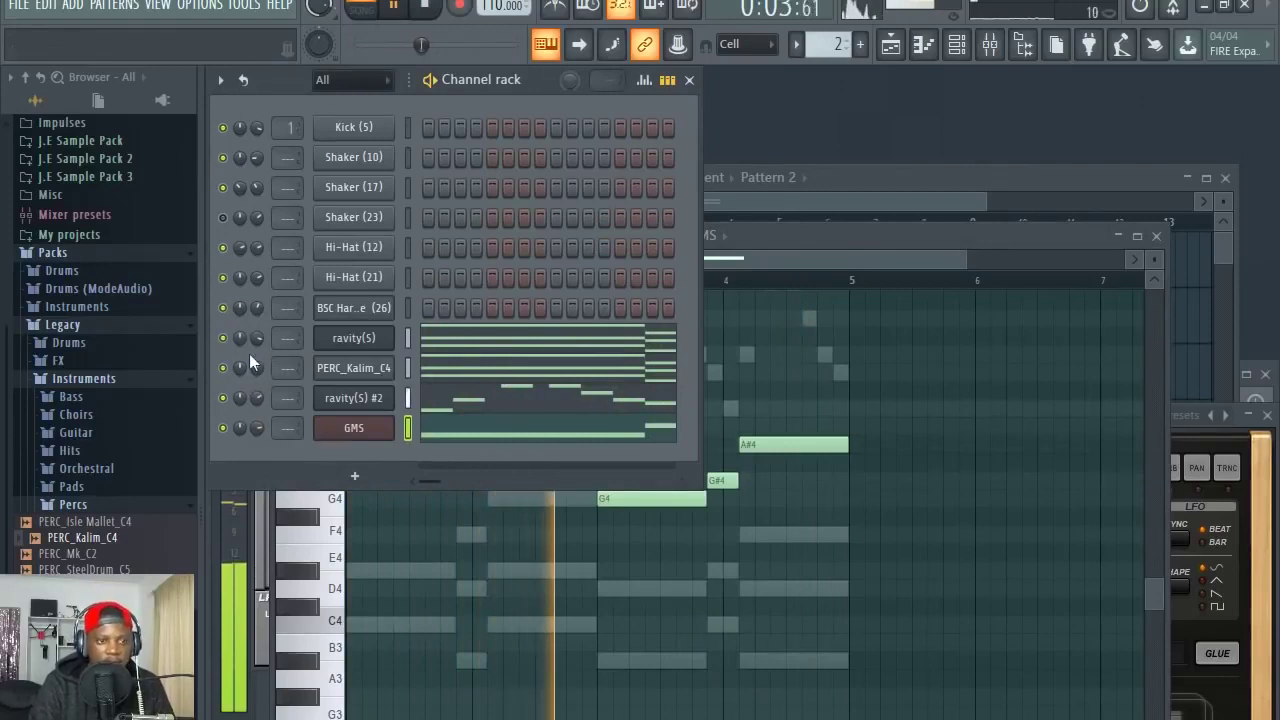
left_click(893, 46)
left_click_drag(840, 178, 834, 268)
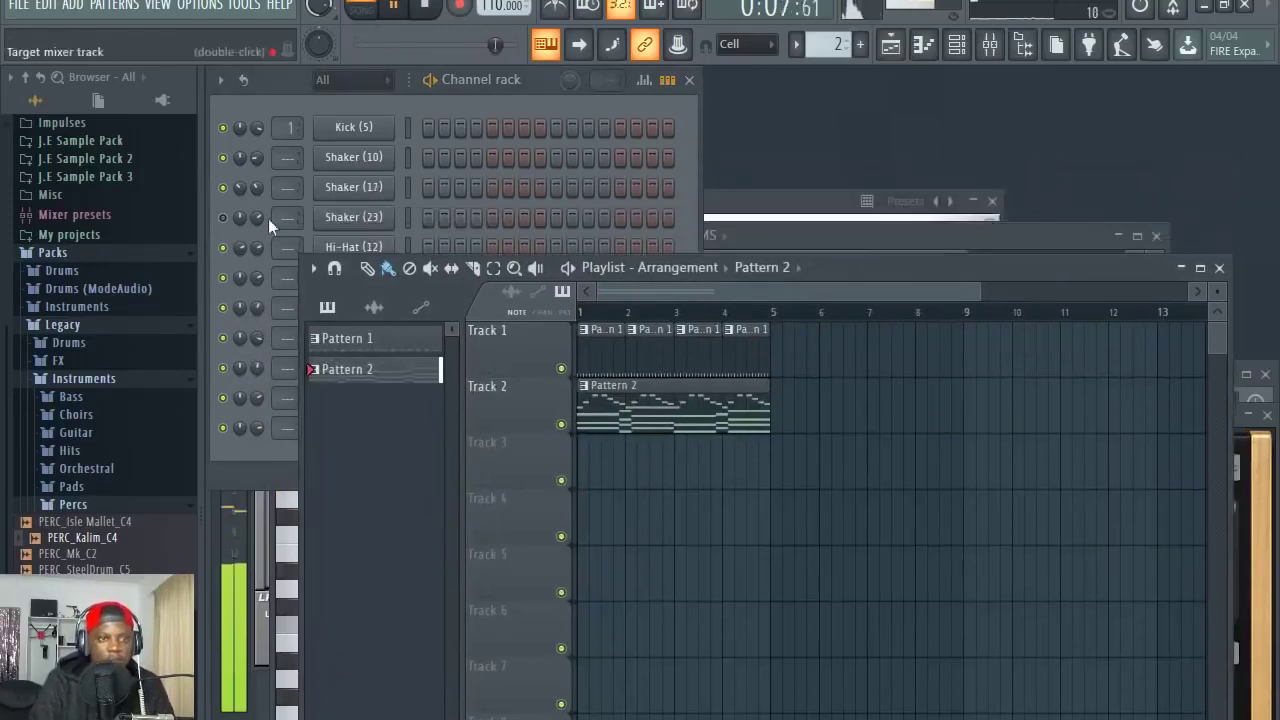
left_click(231, 223)
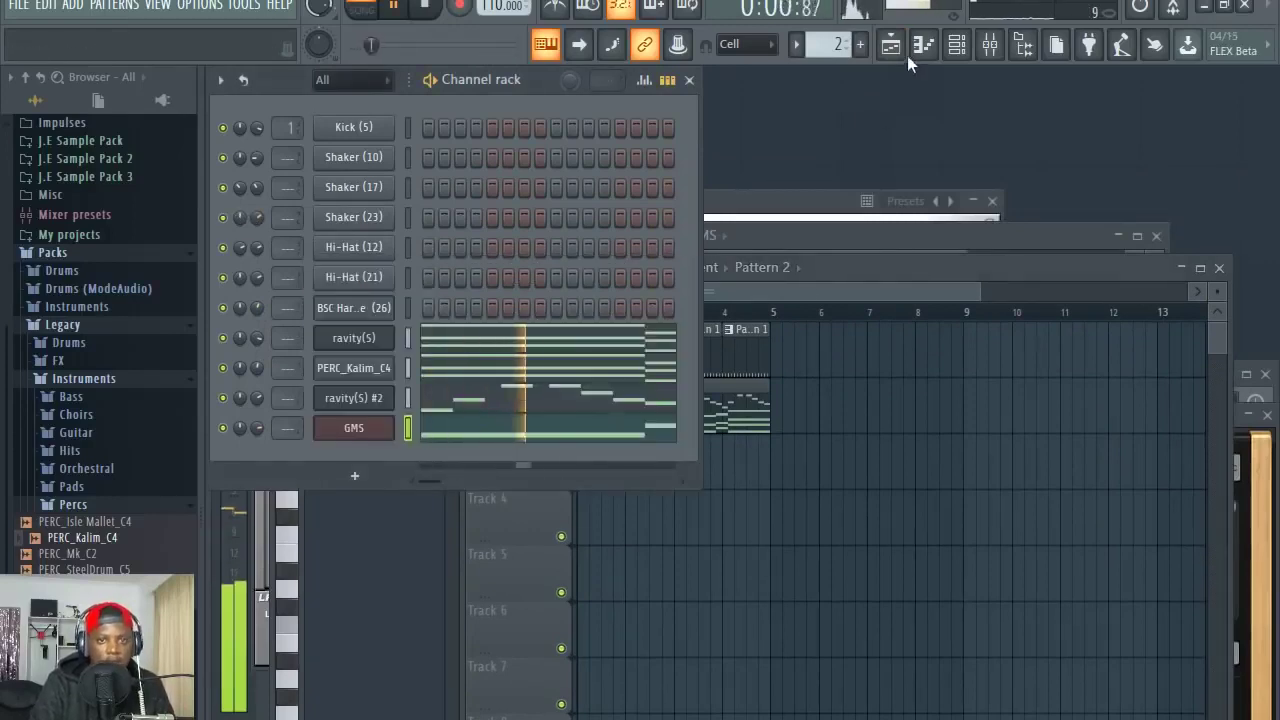
Enlarge the playlist tracks, return to the channel rack and switch from Pattern to Song mode with playback stopped
left_click(838, 280)
left_click(535, 90)
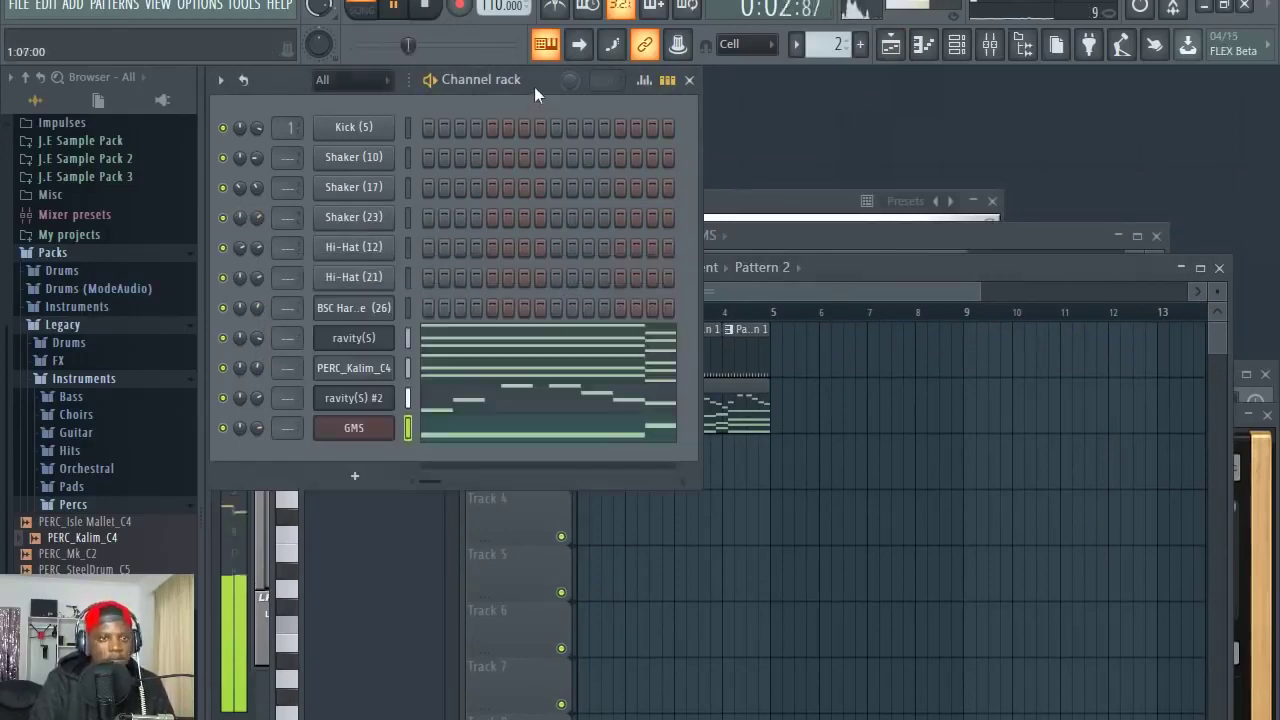
left_click(946, 256)
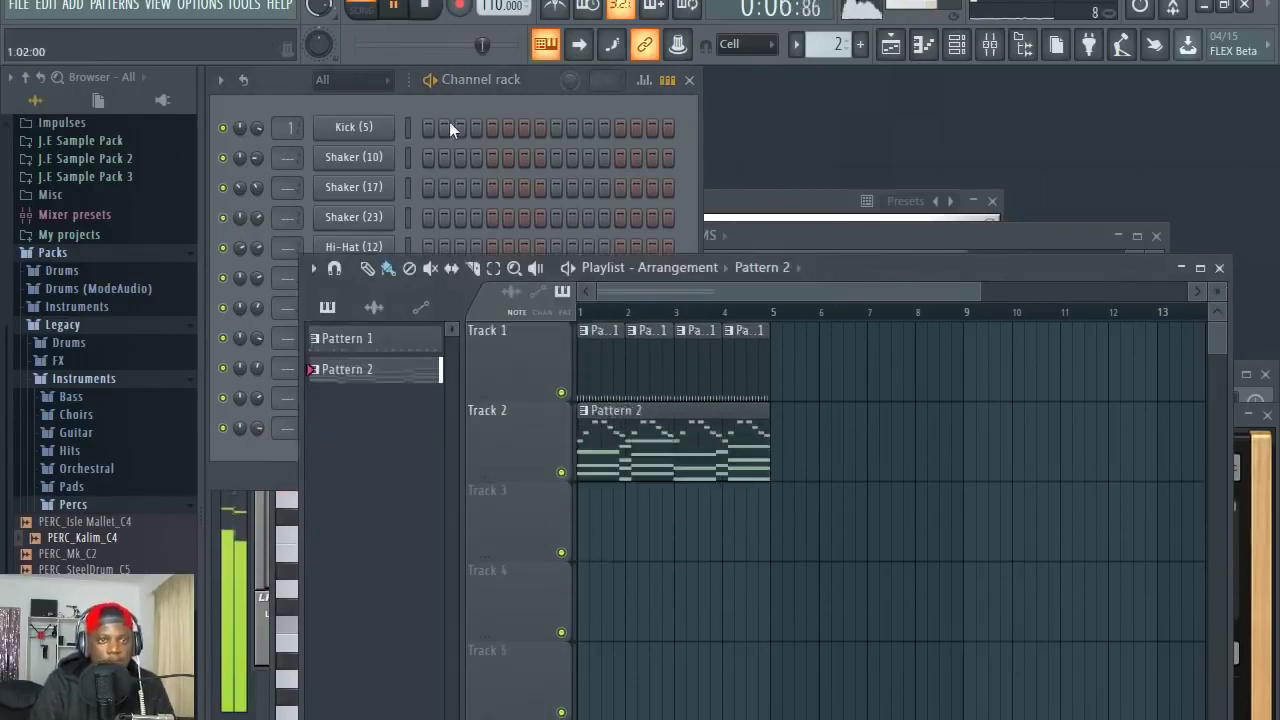
left_click(540, 93)
left_click(363, 9)
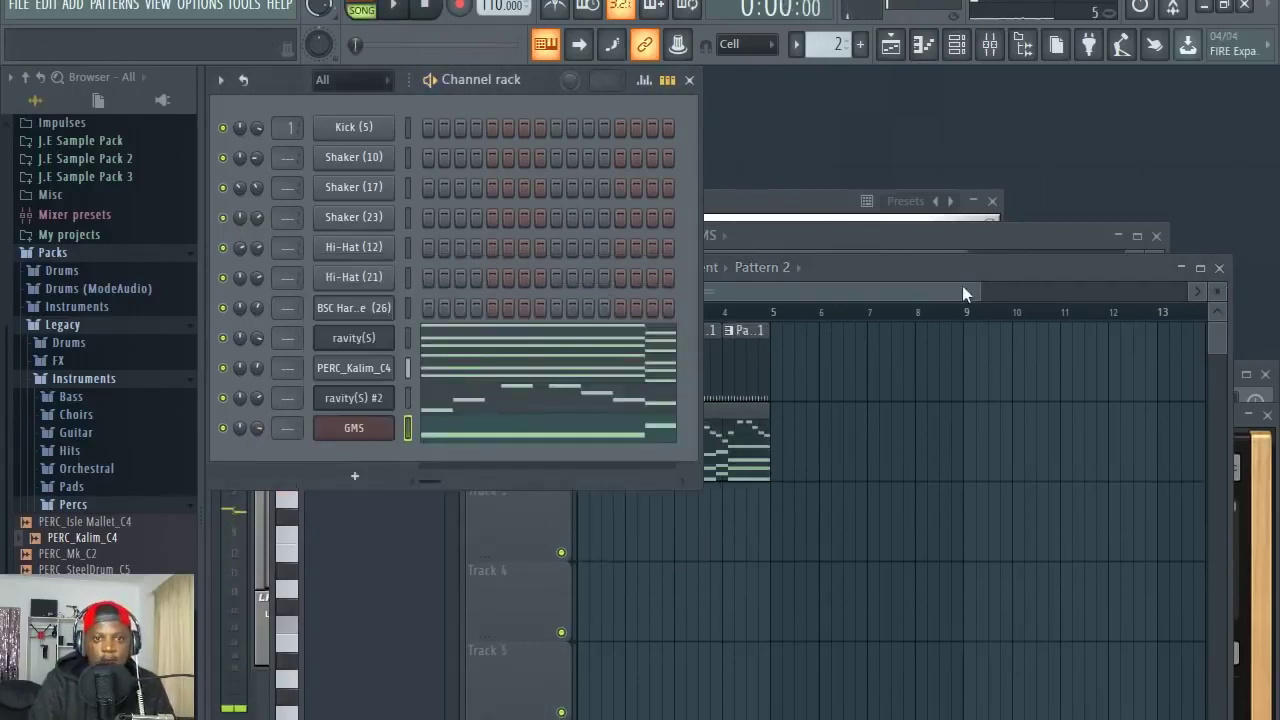
Start playback of the arrangement and open Pattern 1's drum steps in the channel rack from its playlist clip
left_click(945, 240)
left_click(1221, 295)
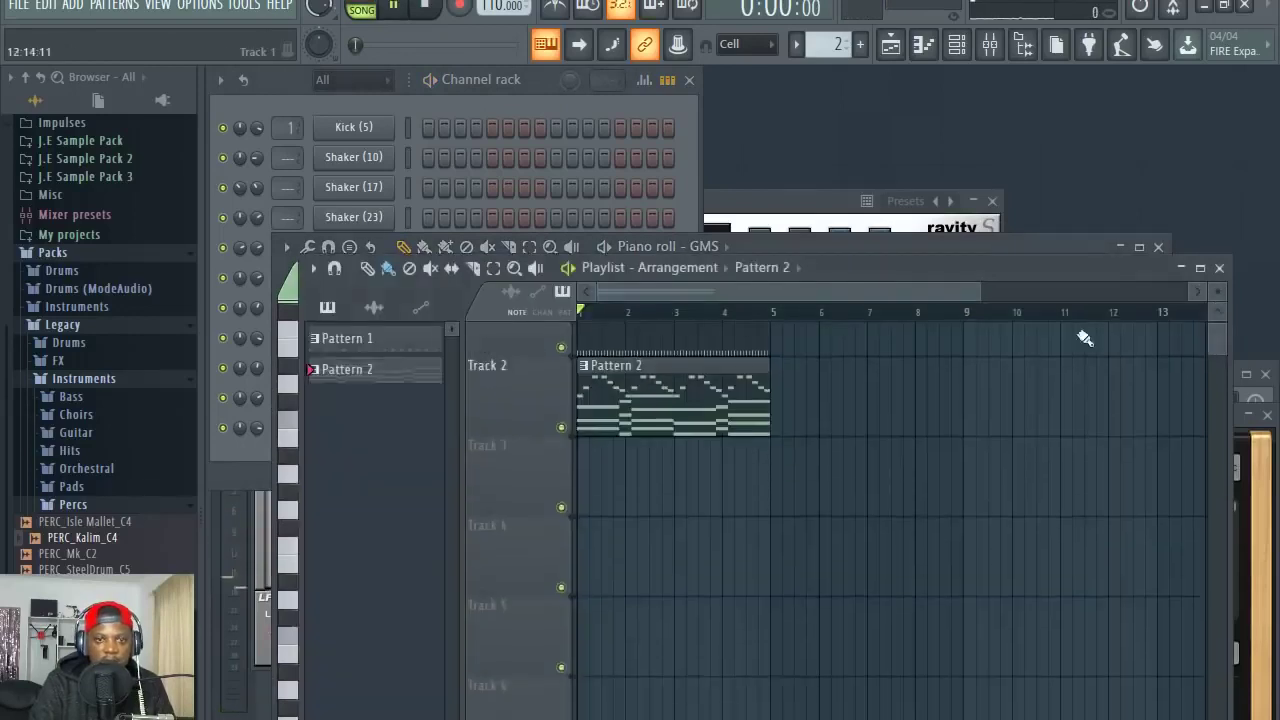
key("space")
left_click(650, 375)
double_click(649, 375)
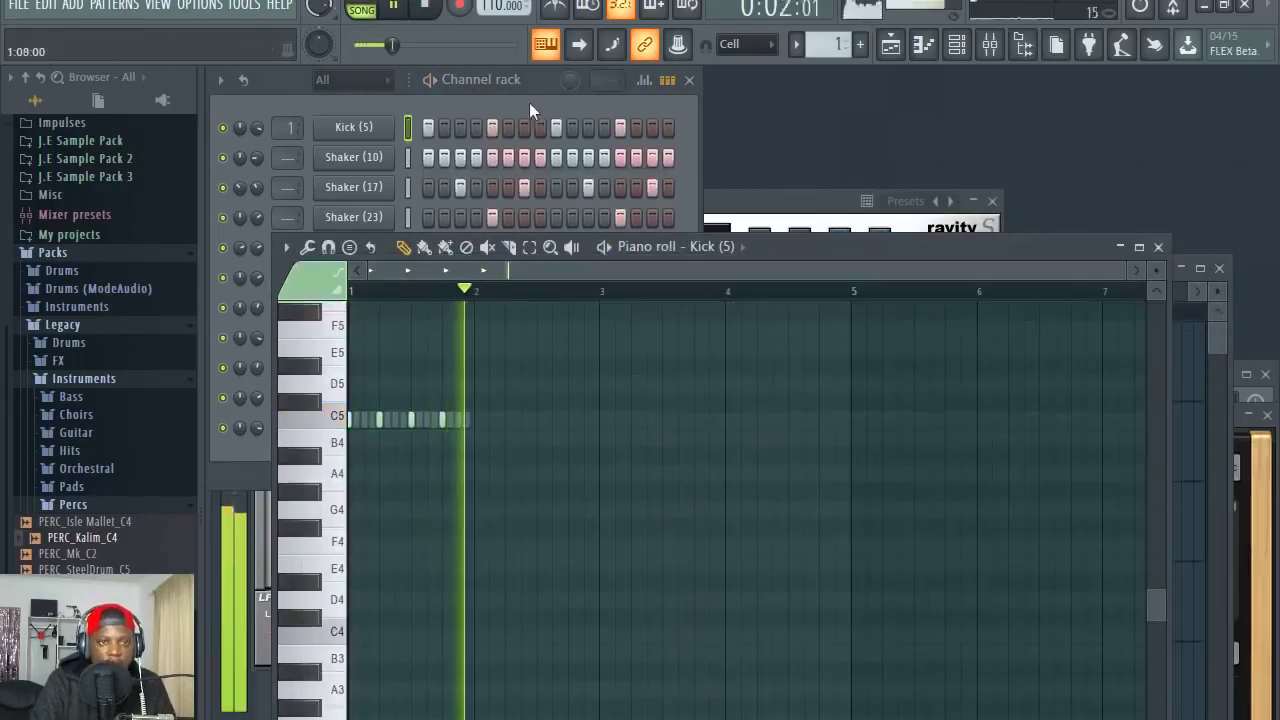
left_click(531, 102)
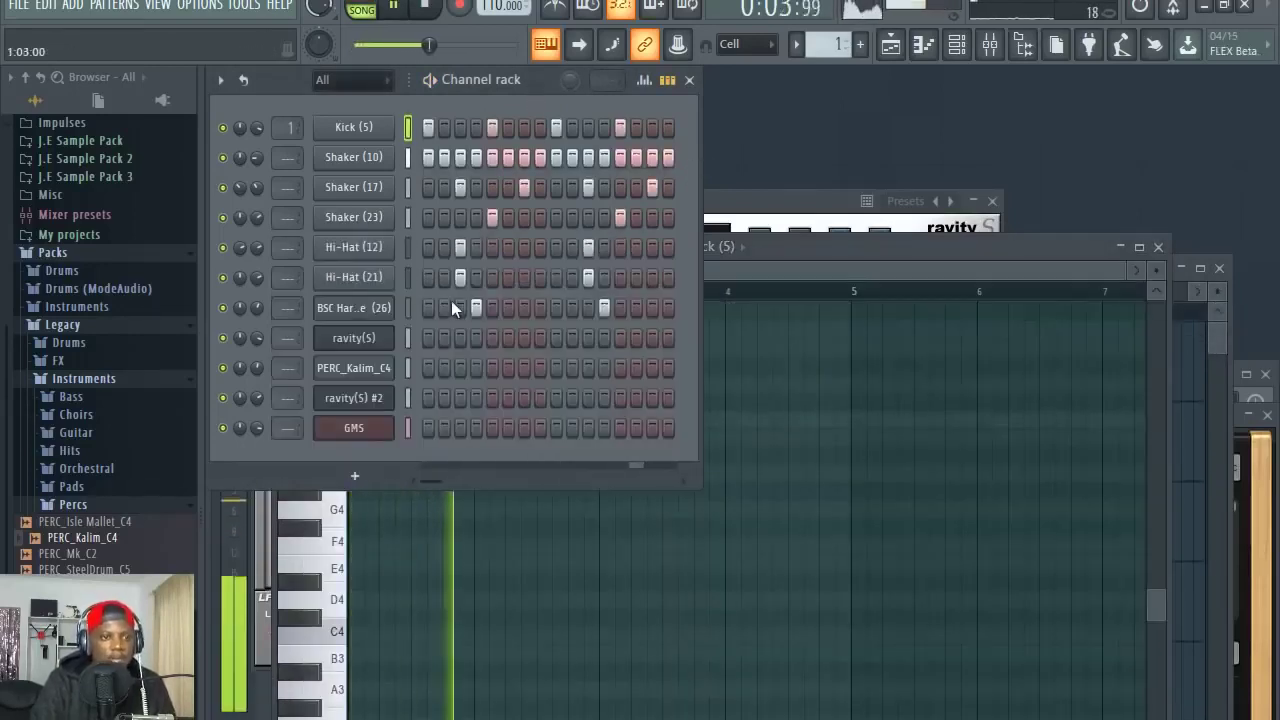
Clear both BSC Hard Snare (26) hits, reset the sample's start offset to its beginning, and leave playback stopped
left_click(356, 310)
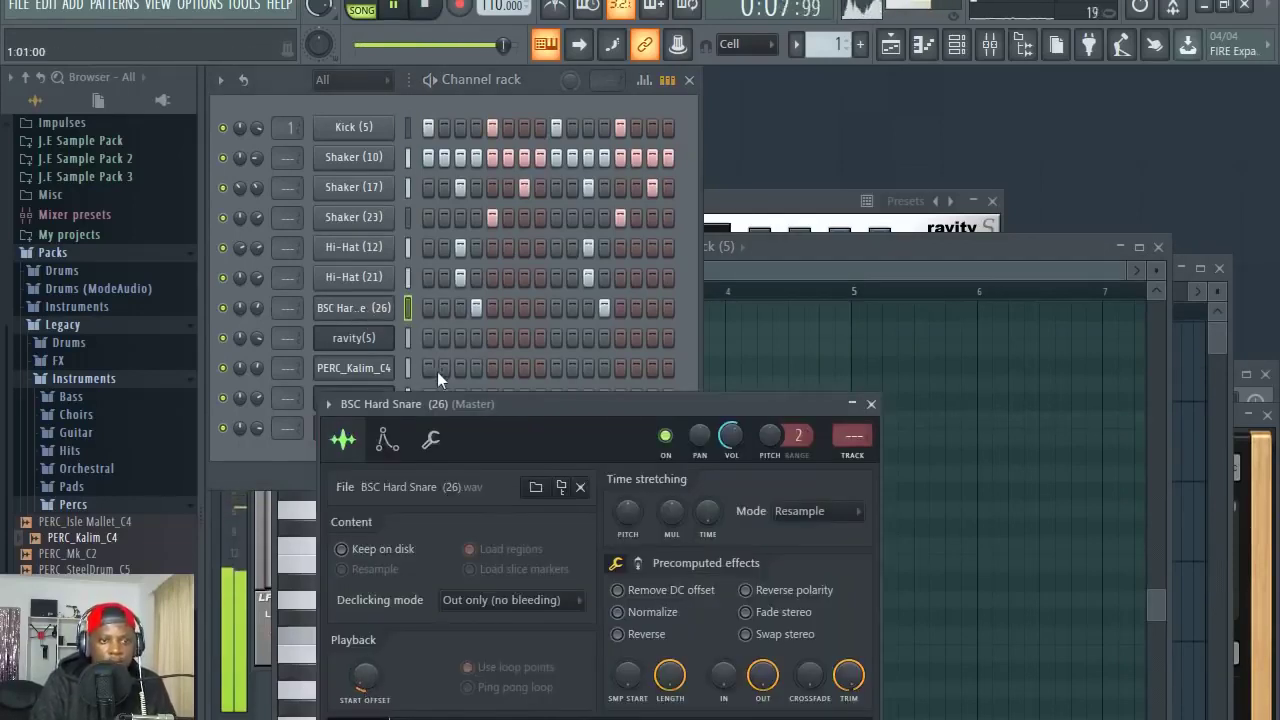
right_click(471, 308)
right_click(606, 311)
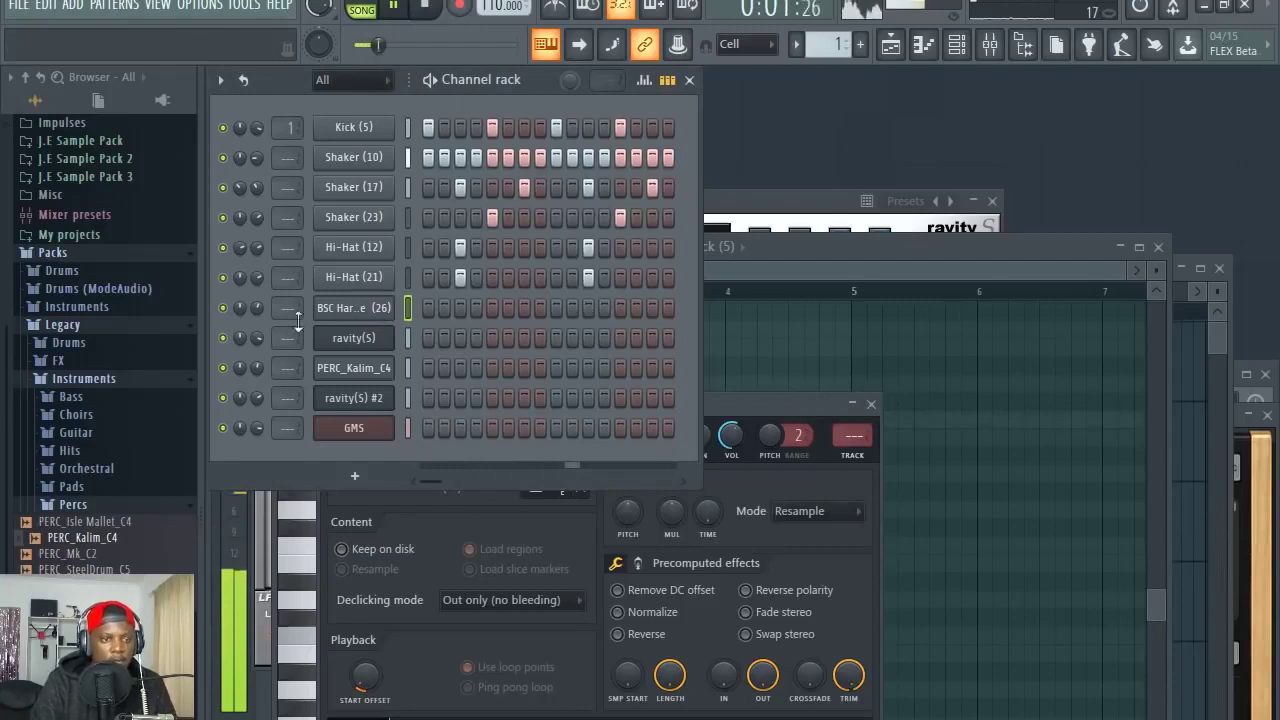
left_click(352, 308)
left_click_drag(518, 413, 591, 283)
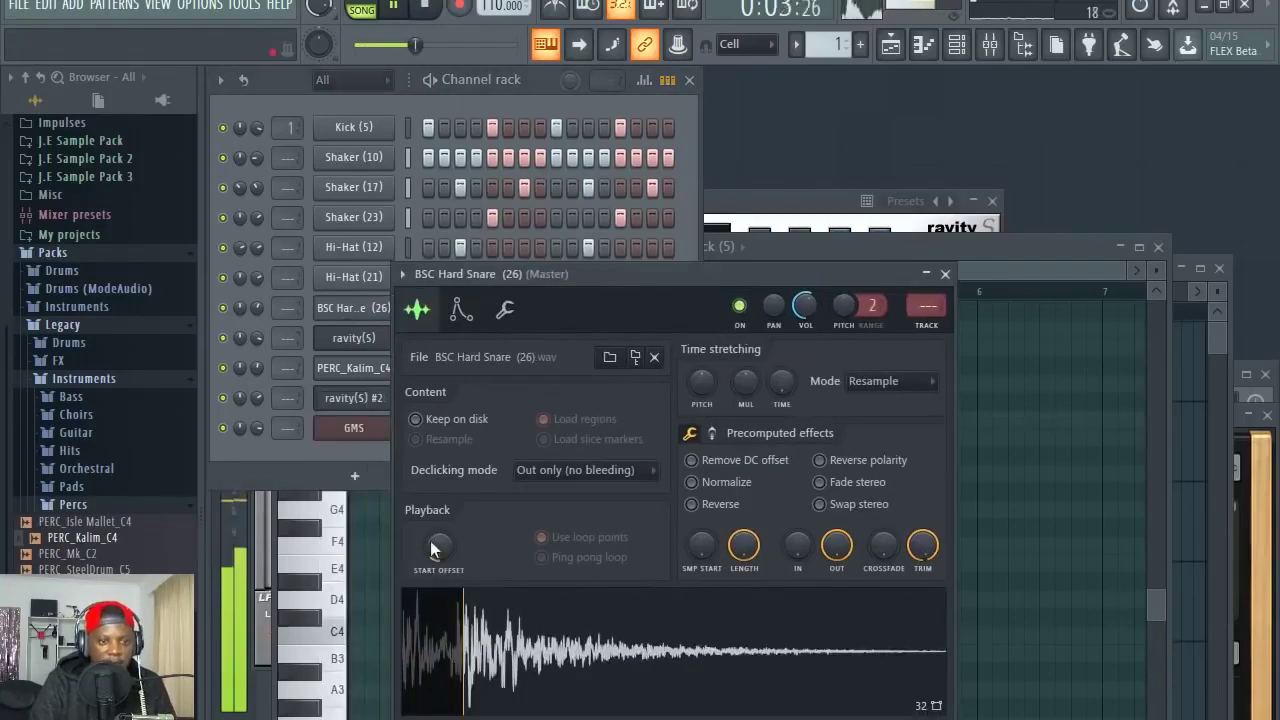
left_click_drag(439, 545, 439, 565)
key("space")
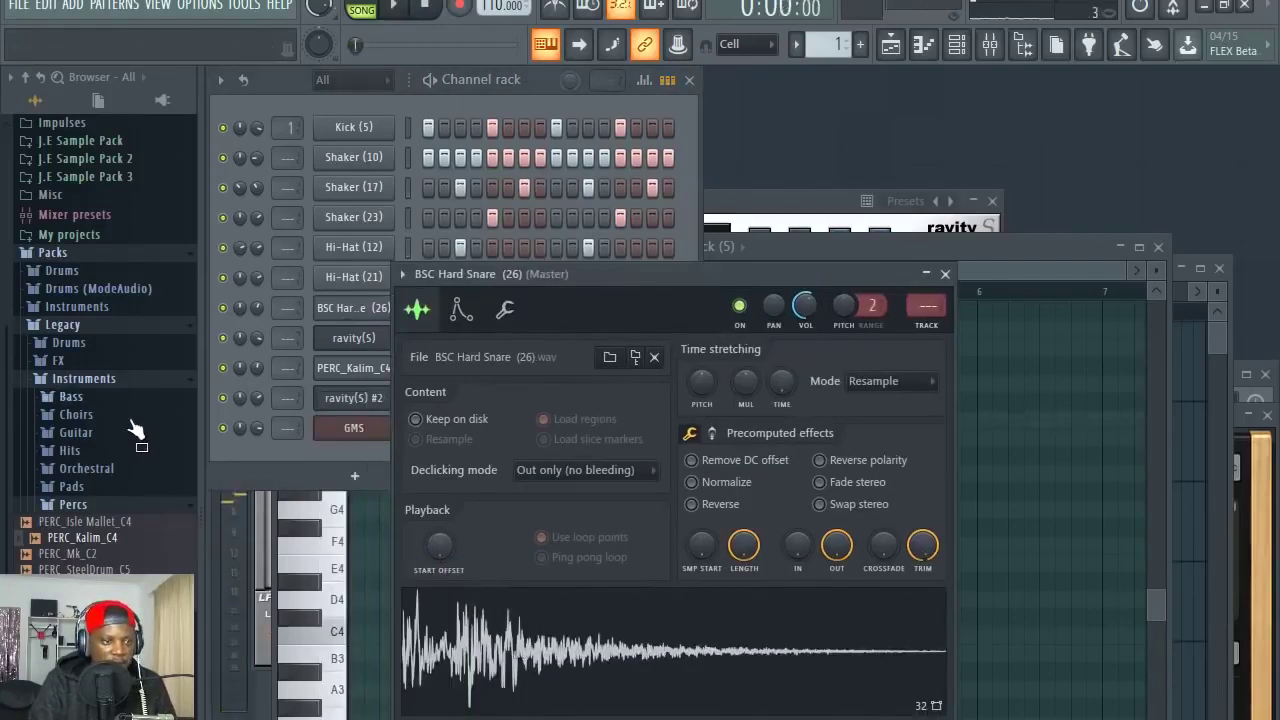
Audition the RealDrumkits snares in the Legacy drum packs and replace the BSC Hard Snare (26) sample with RD_Snare_8
left_click(100, 380)
left_click(86, 493)
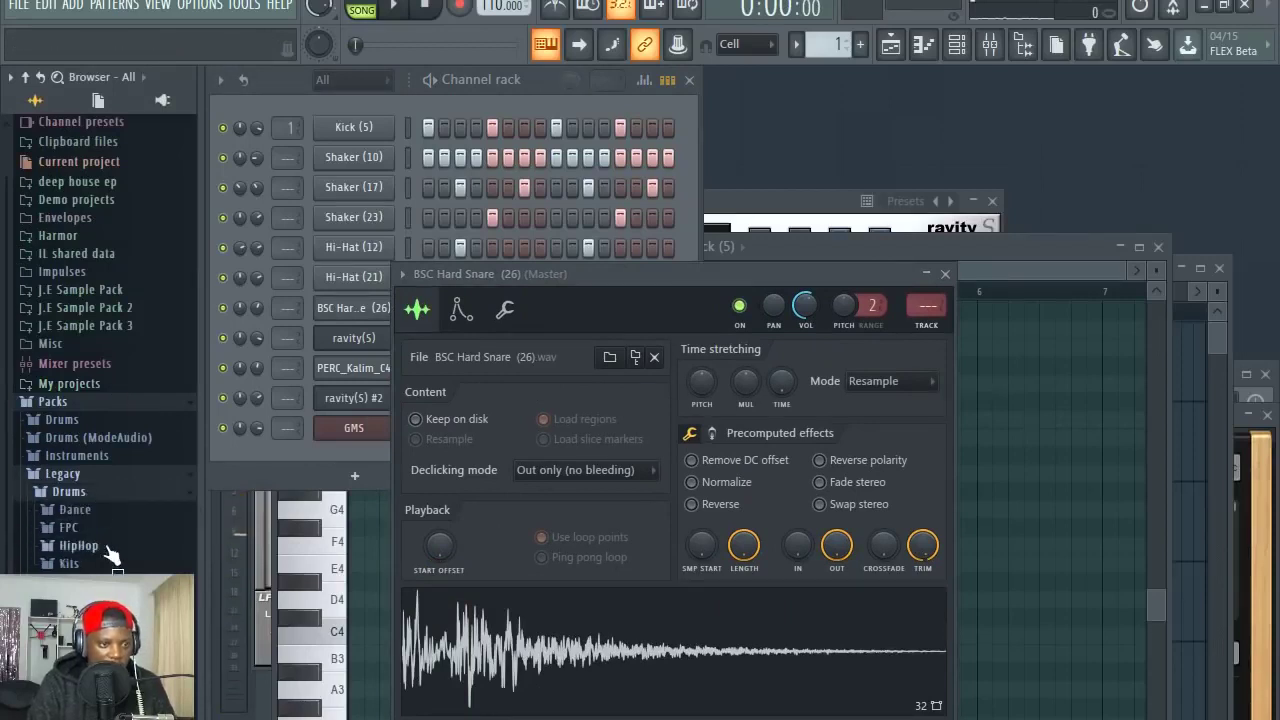
left_click(124, 581)
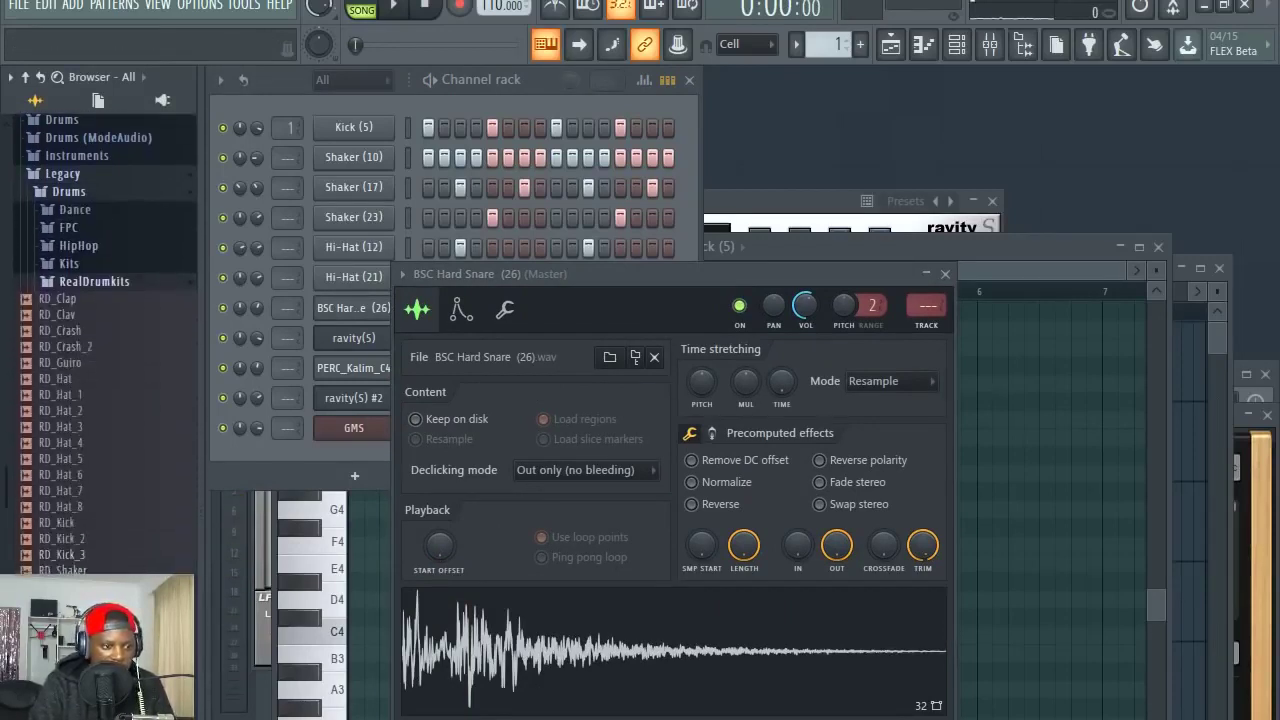
left_click(80, 618)
left_click(80, 634)
left_click(80, 666)
left_click(80, 698)
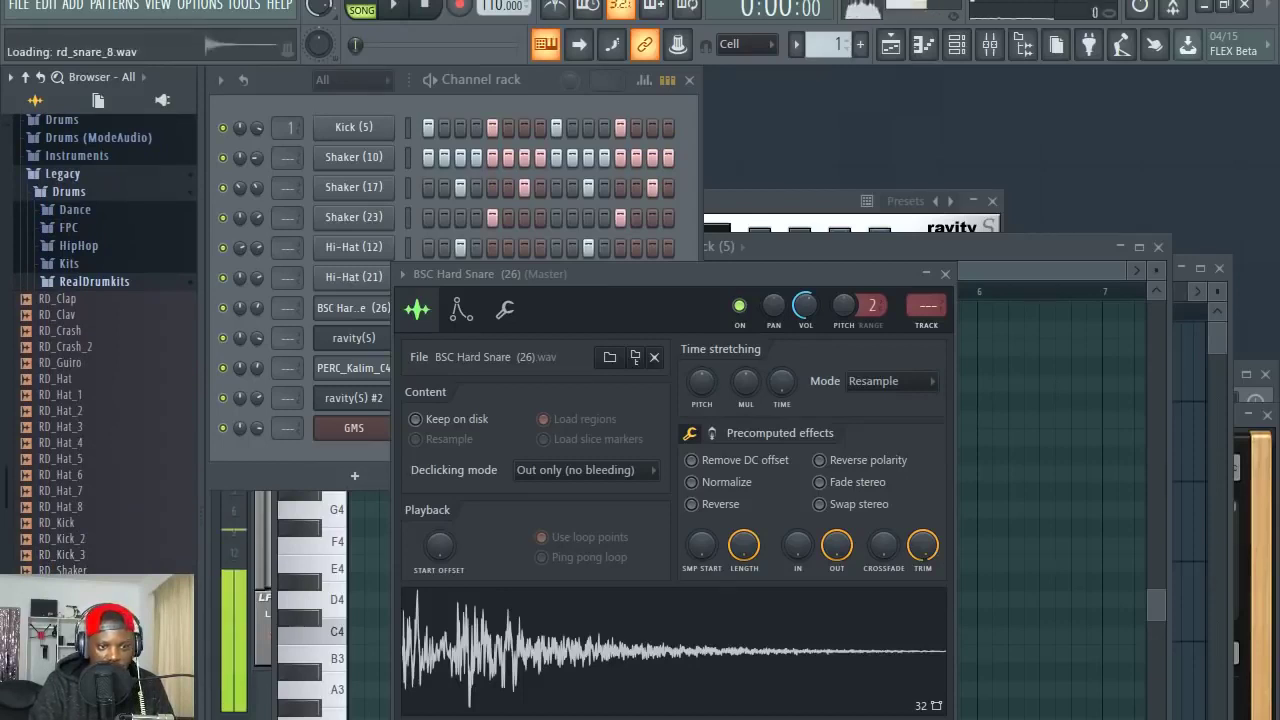
left_click(536, 81)
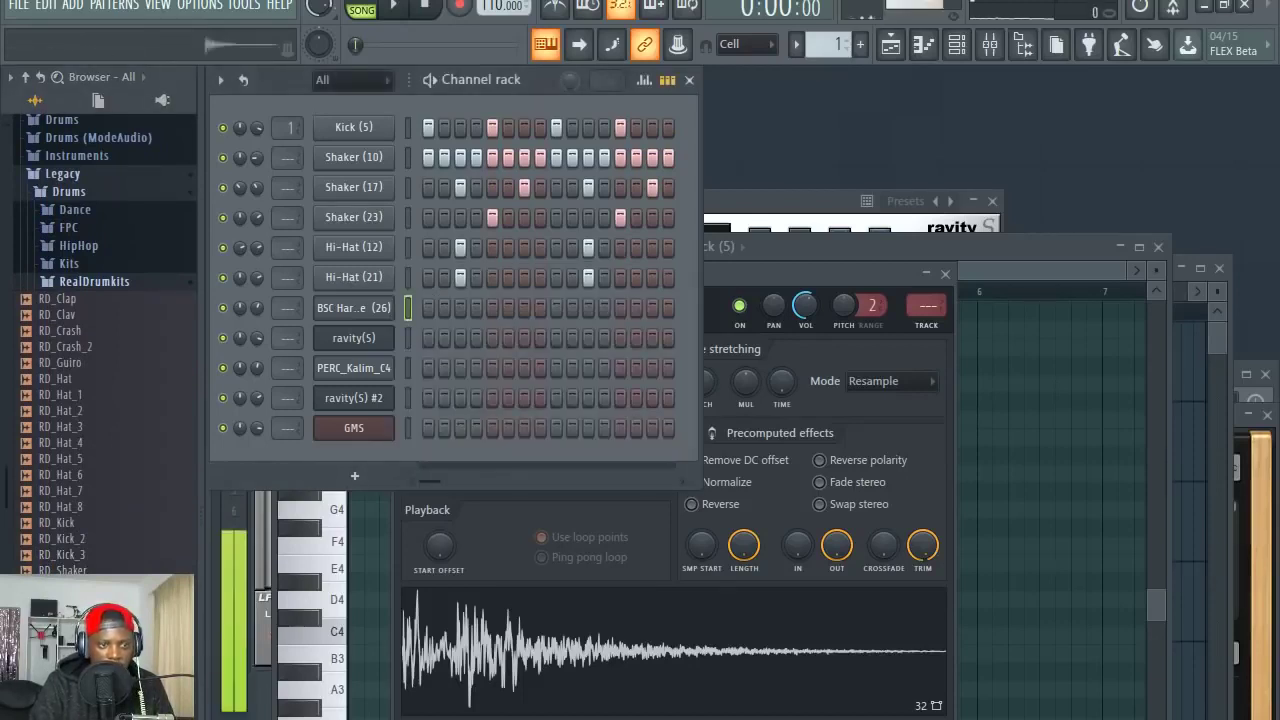
left_click_drag(80, 698, 360, 307)
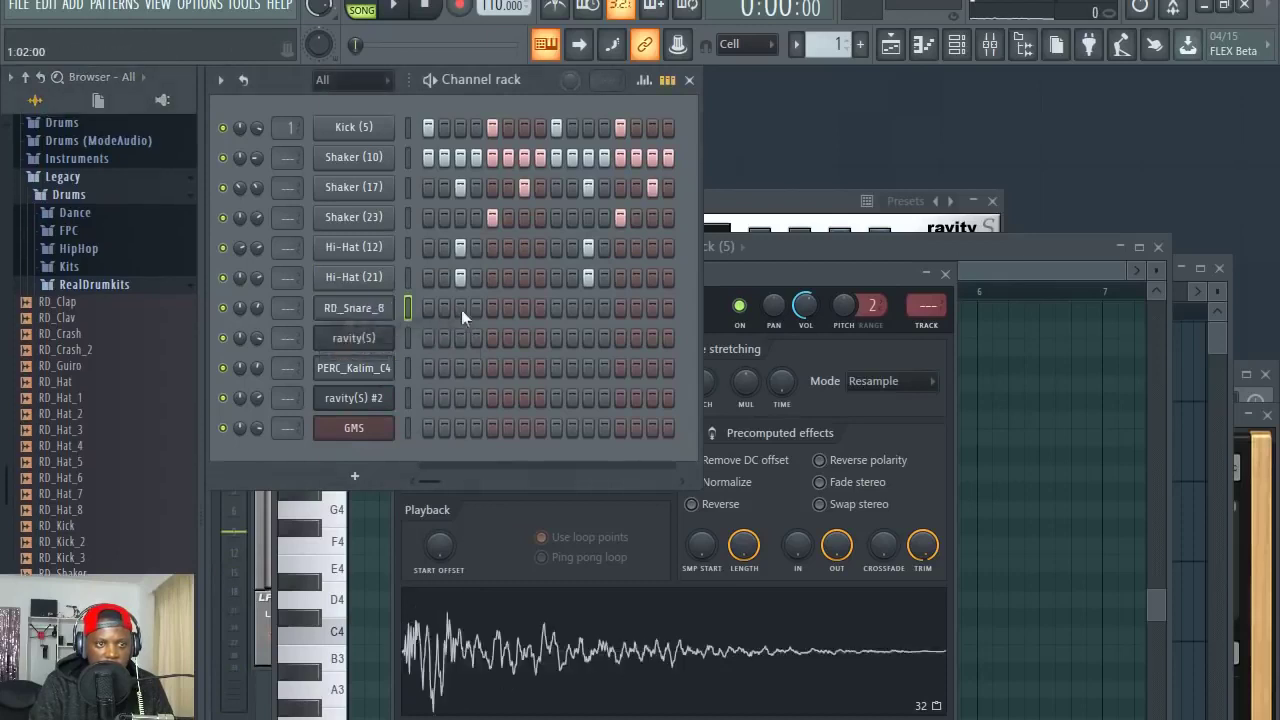
Place RD_Snare_8 hits on steps 5 and 13 during playback and set the channel rack swing to about 6%
key("space")
left_click(618, 309)
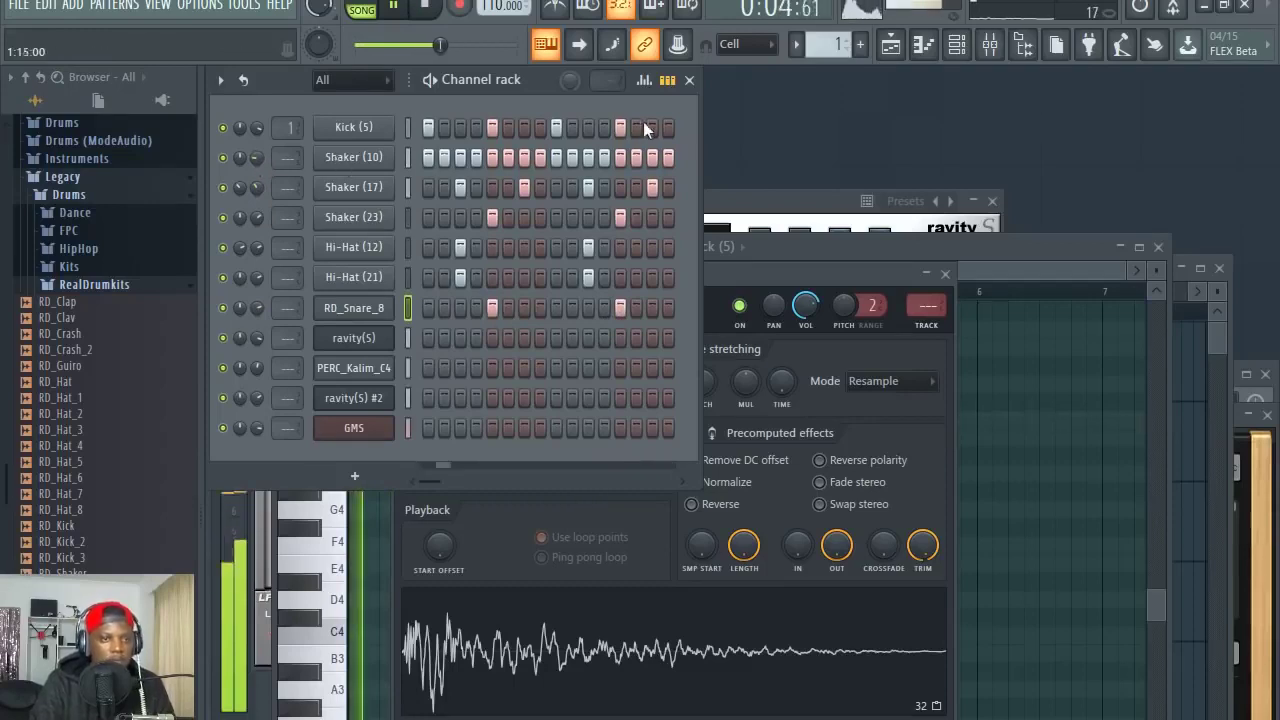
left_click_drag(573, 82, 571, 86)
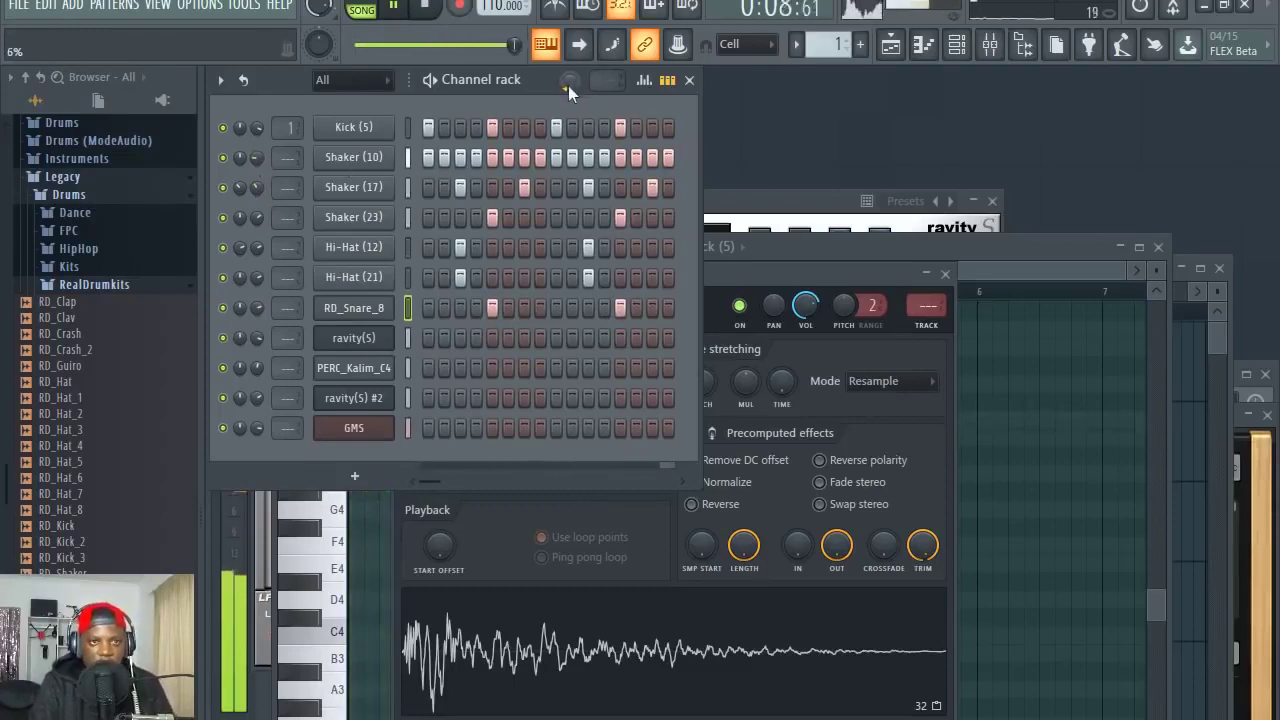
Bring up the playlist during playback and zoom its timeline in on the four bars of Pattern 1 and Pattern 2 clips
left_click(891, 45)
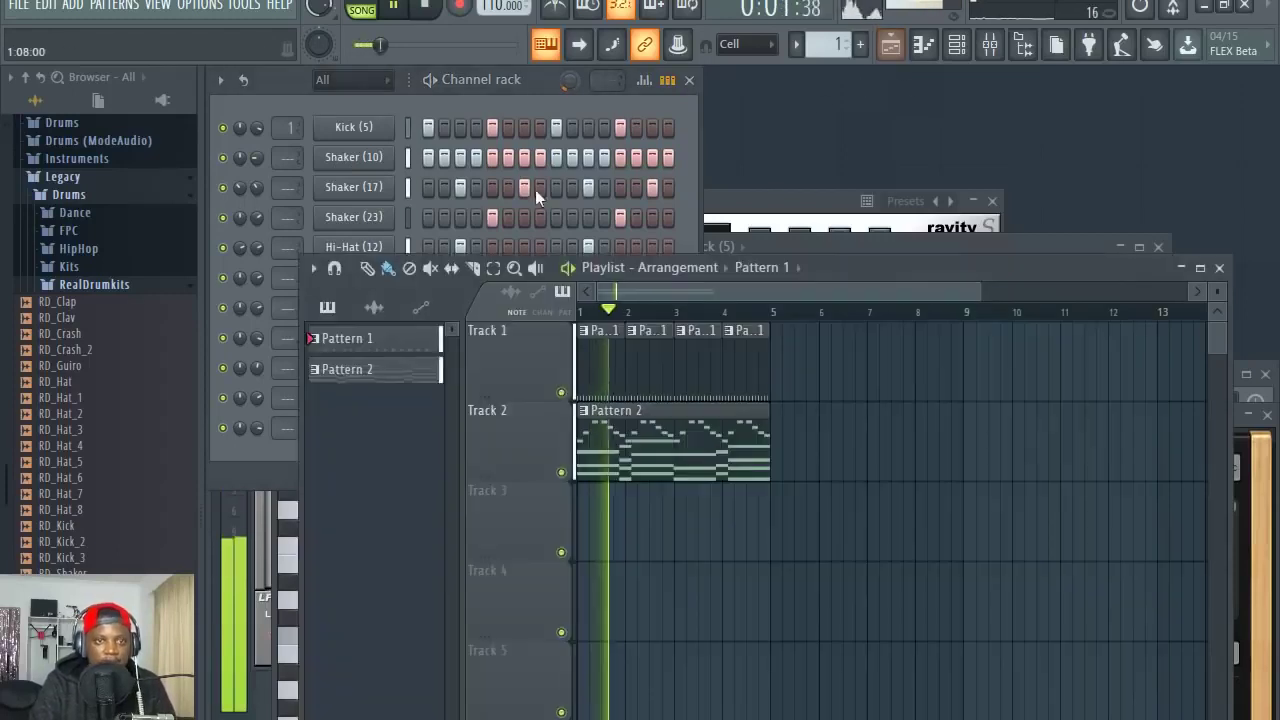
left_click(534, 90)
left_click(912, 263)
scroll(677, 311, "up", 4)
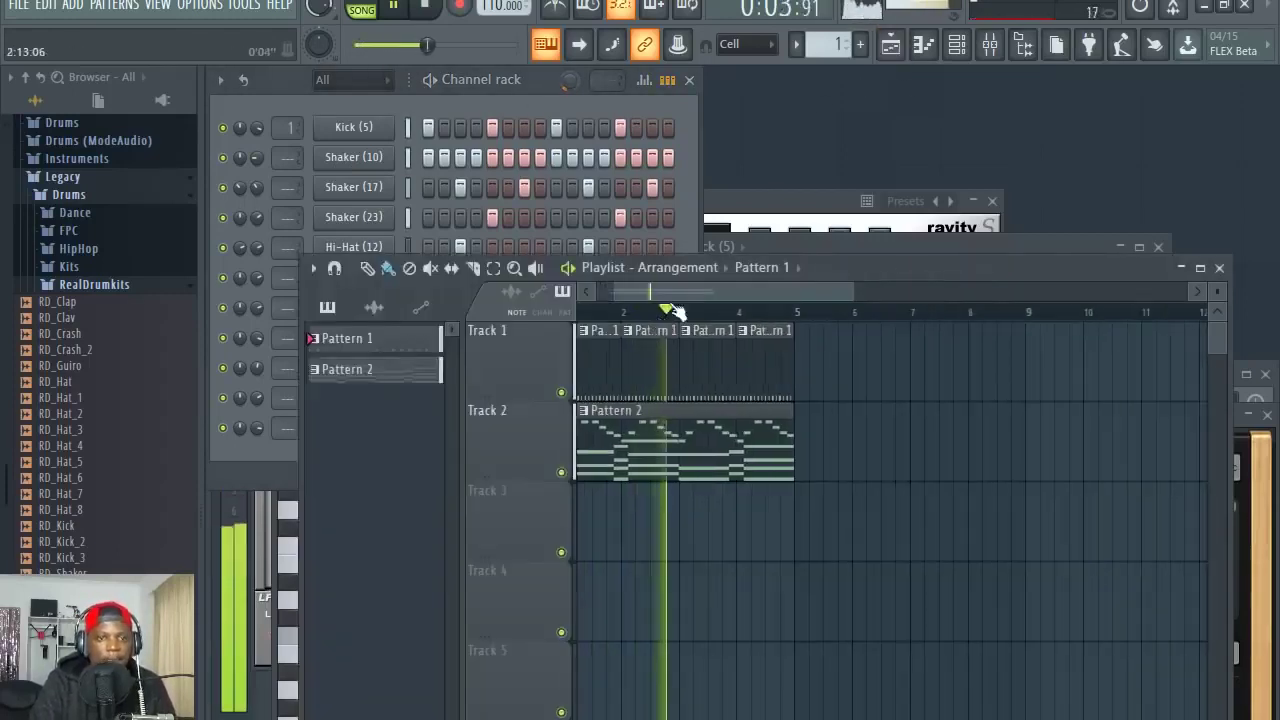
scroll(590, 308, "up", 2)
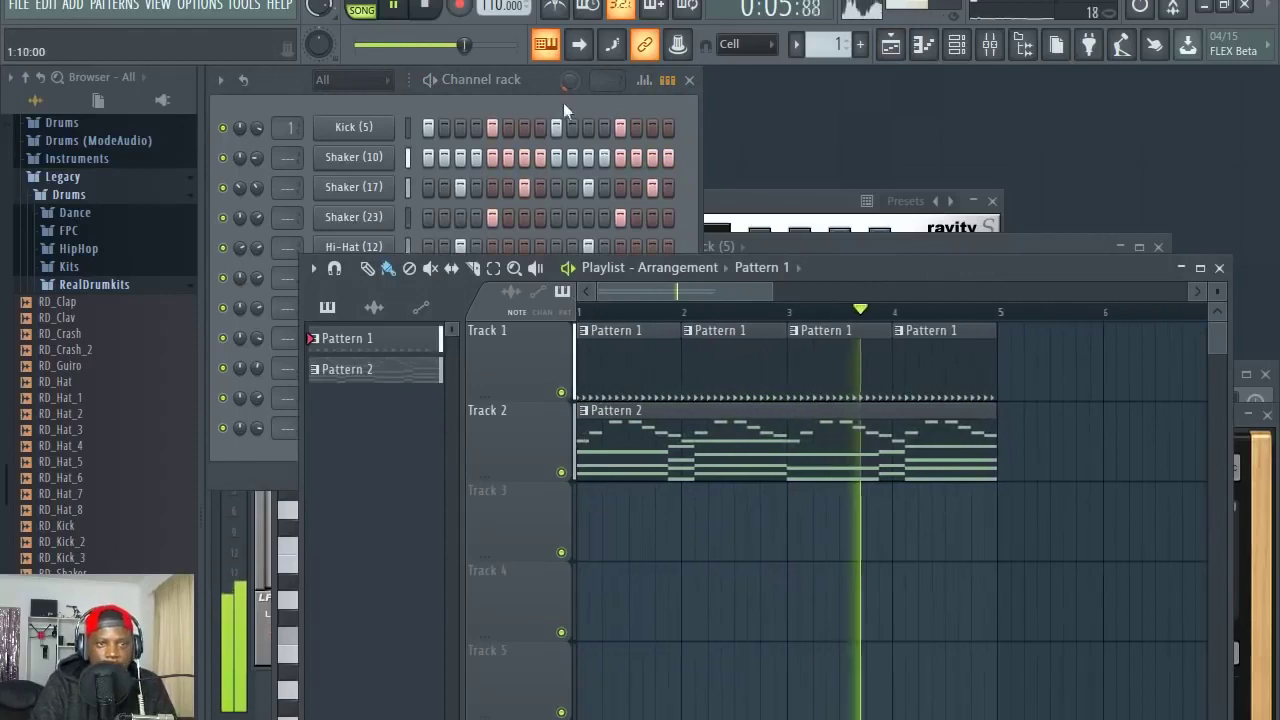
left_click(563, 102)
left_click(917, 273)
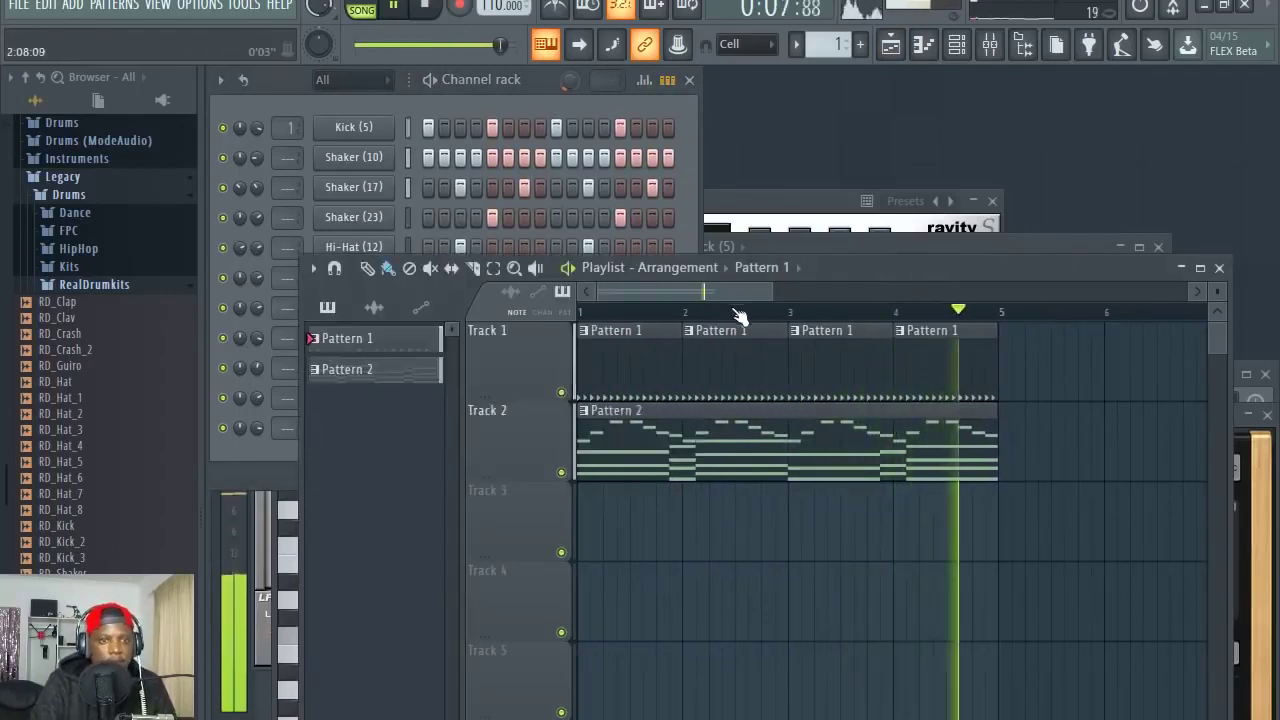
scroll(737, 311, "down", 1)
Move the playlist window higher over the workspace and return to the channel rack
left_click(536, 83)
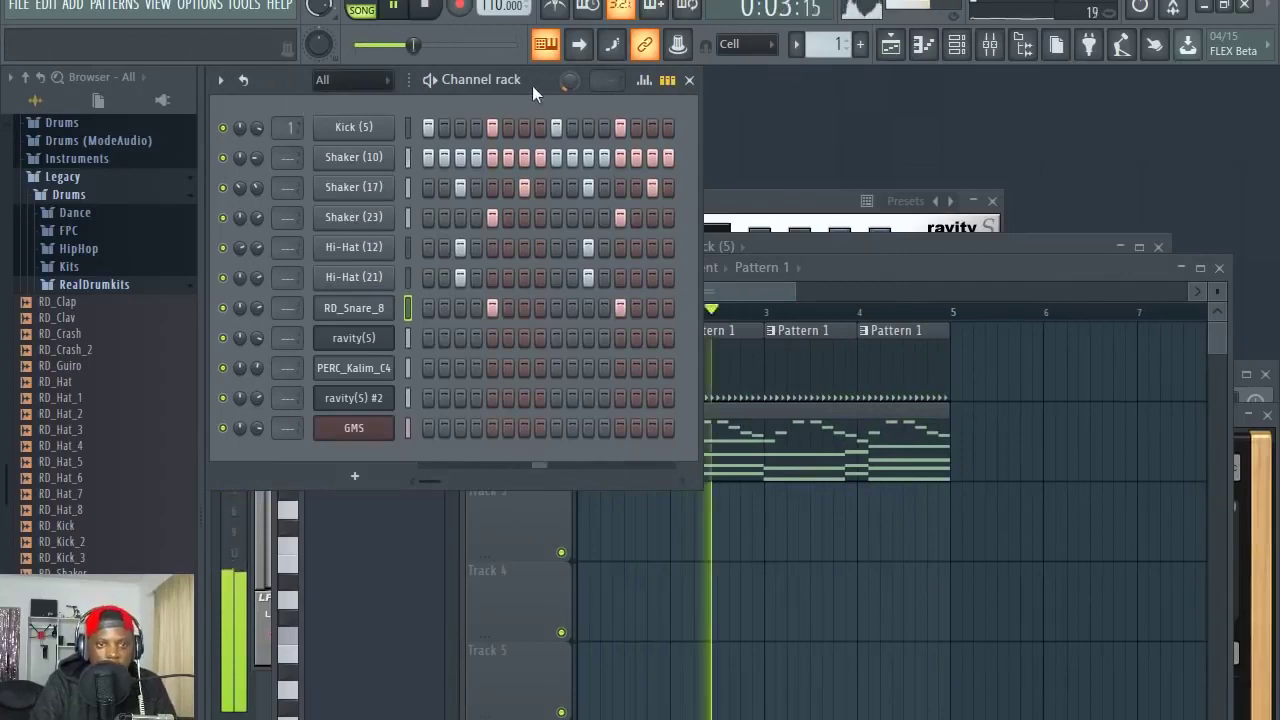
left_click_drag(897, 272, 850, 156)
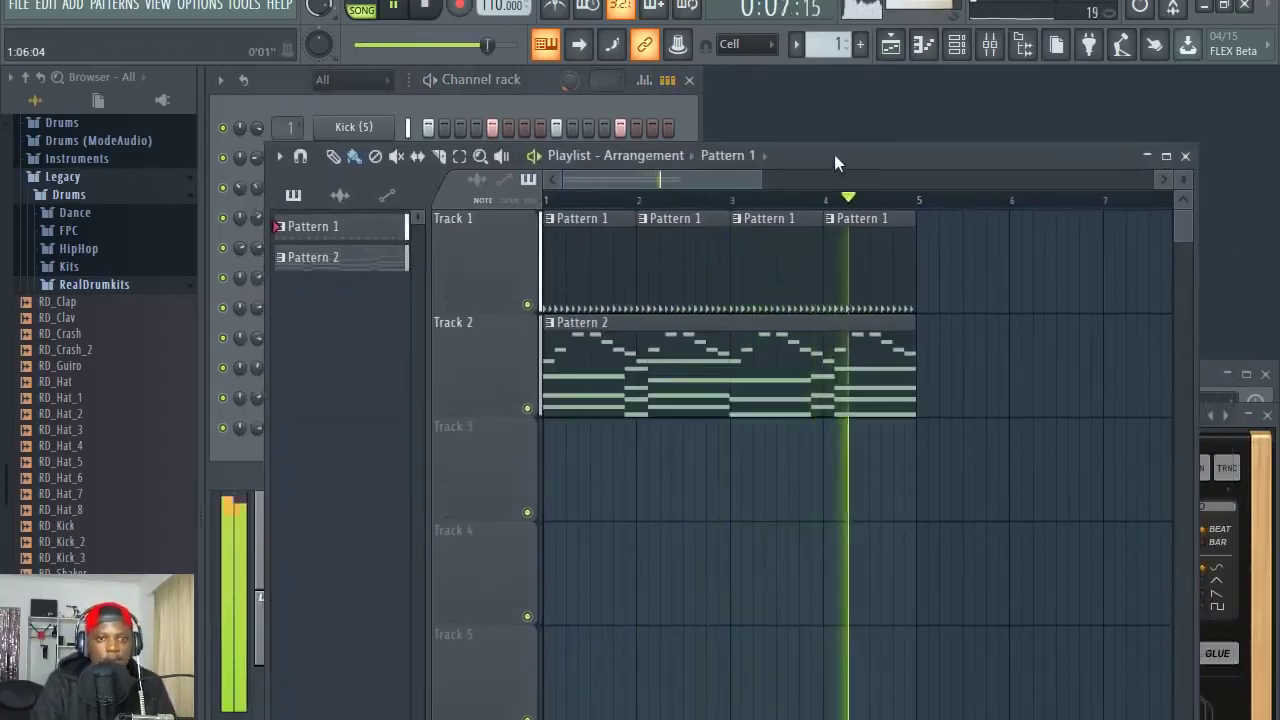
left_click_drag(834, 156, 842, 185)
left_click(530, 92)
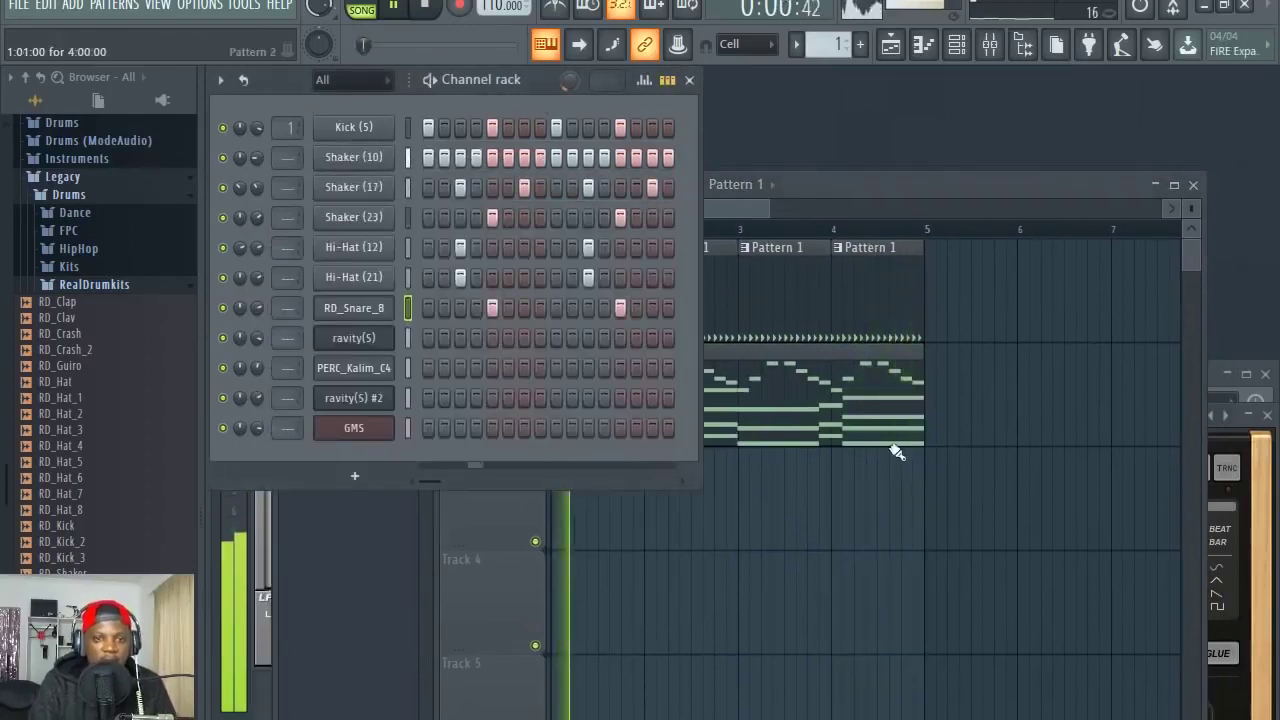
Open Pattern 2 from its playlist clip, show the ravity(S) chords in the piano roll, and stop playback
double_click(824, 408)
left_click(528, 112)
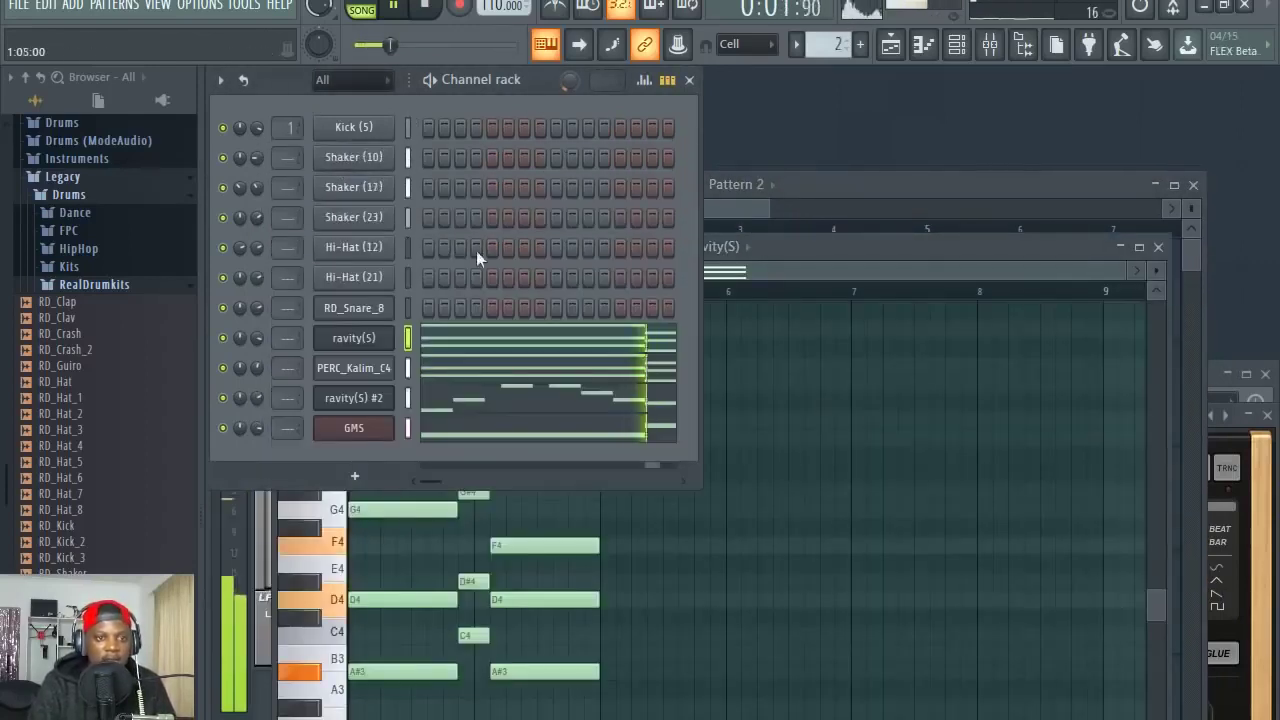
left_click(546, 350)
left_click(546, 350)
key("space")
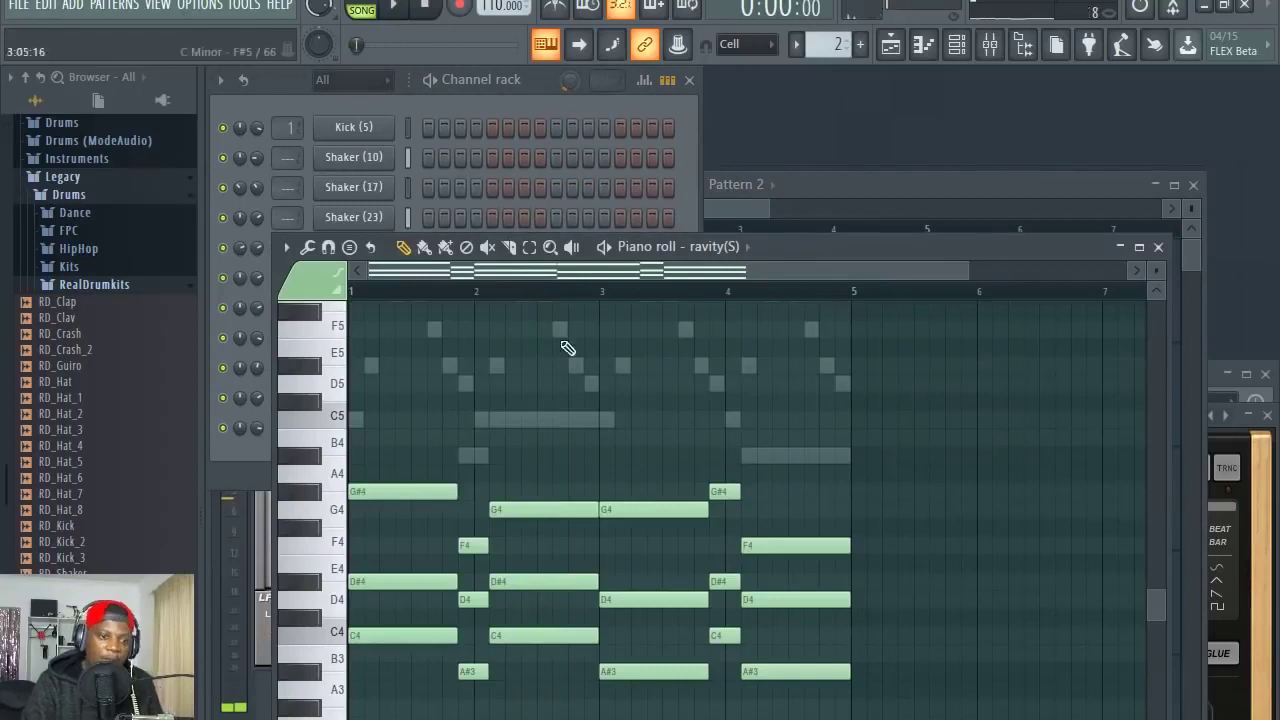
Open the PERC_Kalim_C4 chords of Pattern 2 in the piano roll and switch from Song to Pattern mode
scroll(423, 383, "down", 4)
left_click(531, 102)
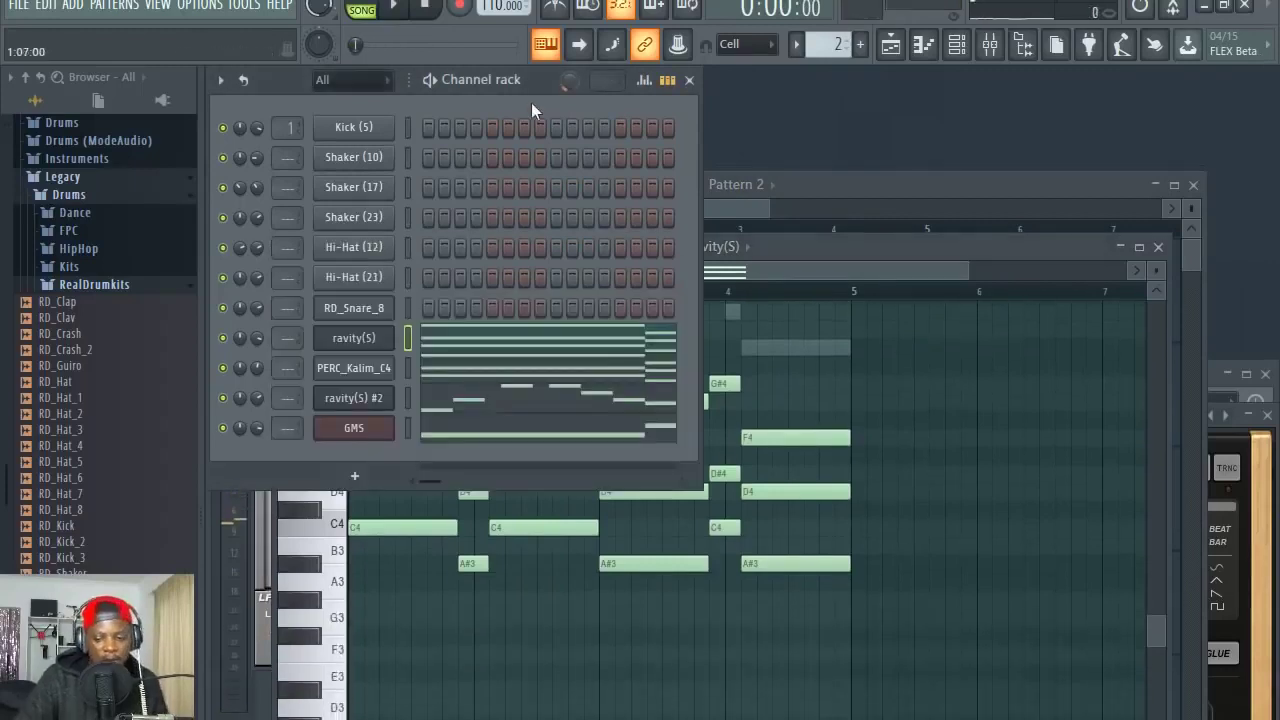
left_click(506, 371)
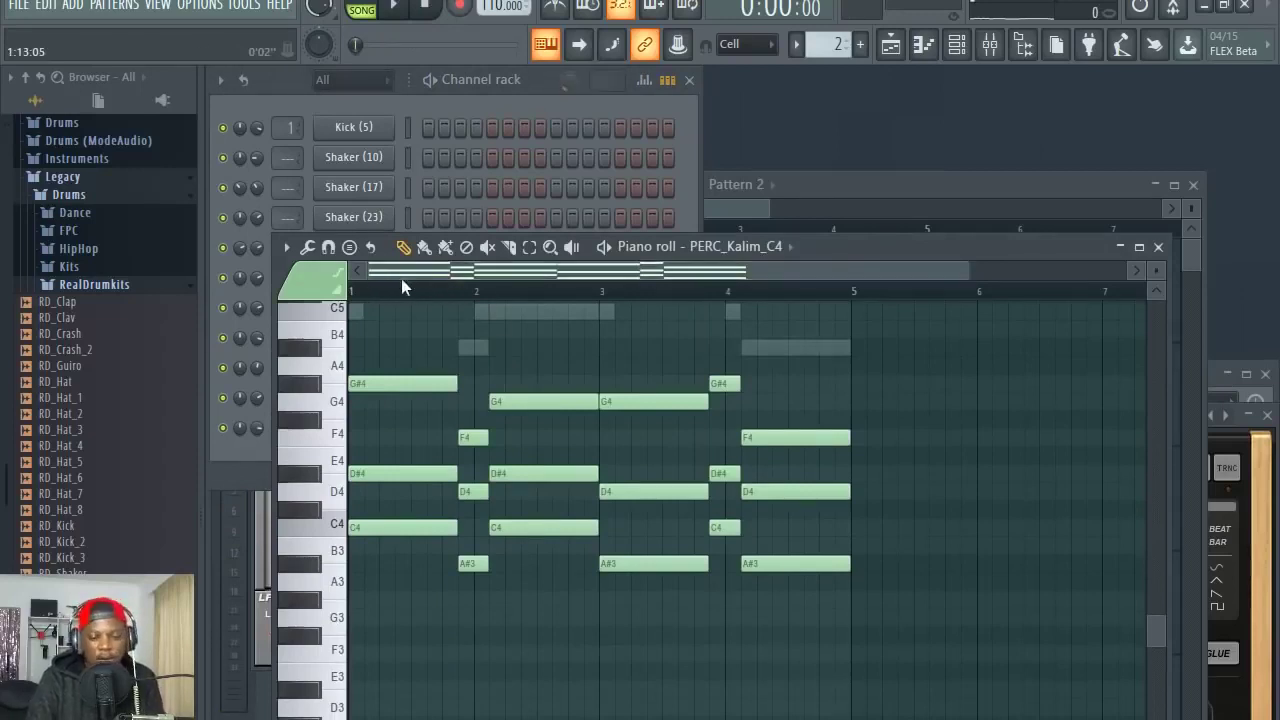
scroll(454, 312, "down", 1)
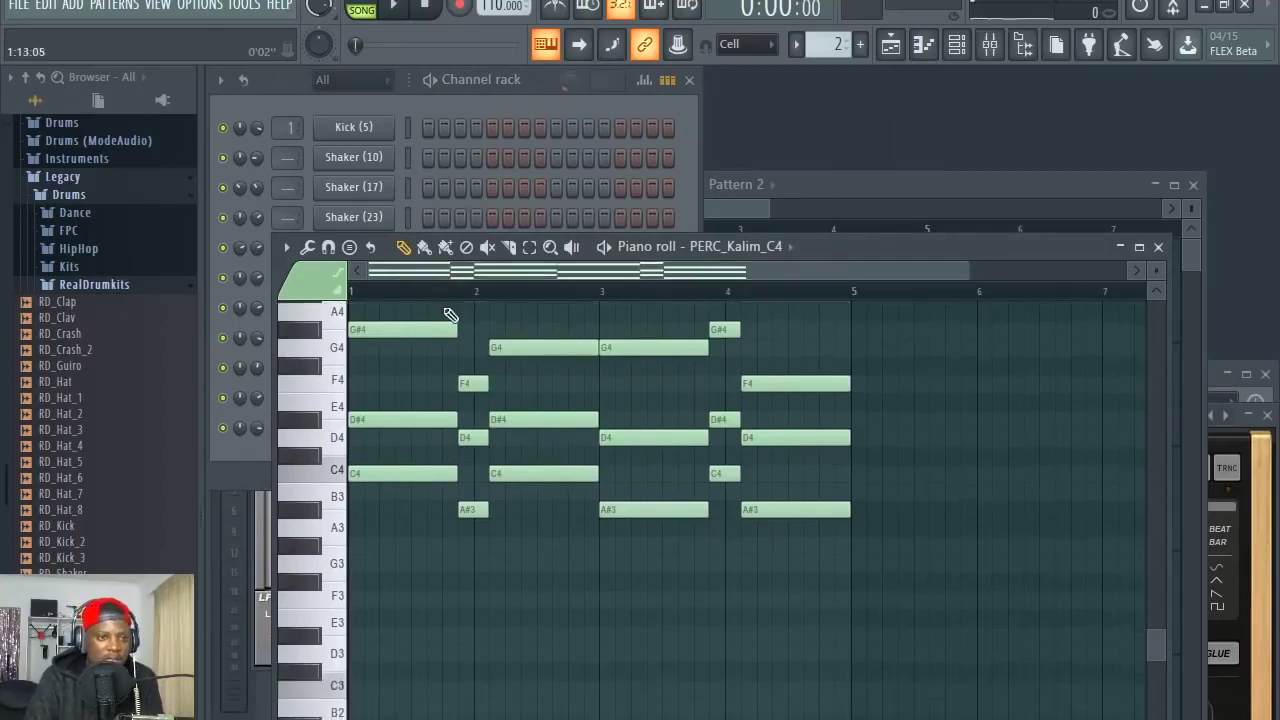
scroll(448, 311, "up", 3)
scroll(449, 279, "up", 2)
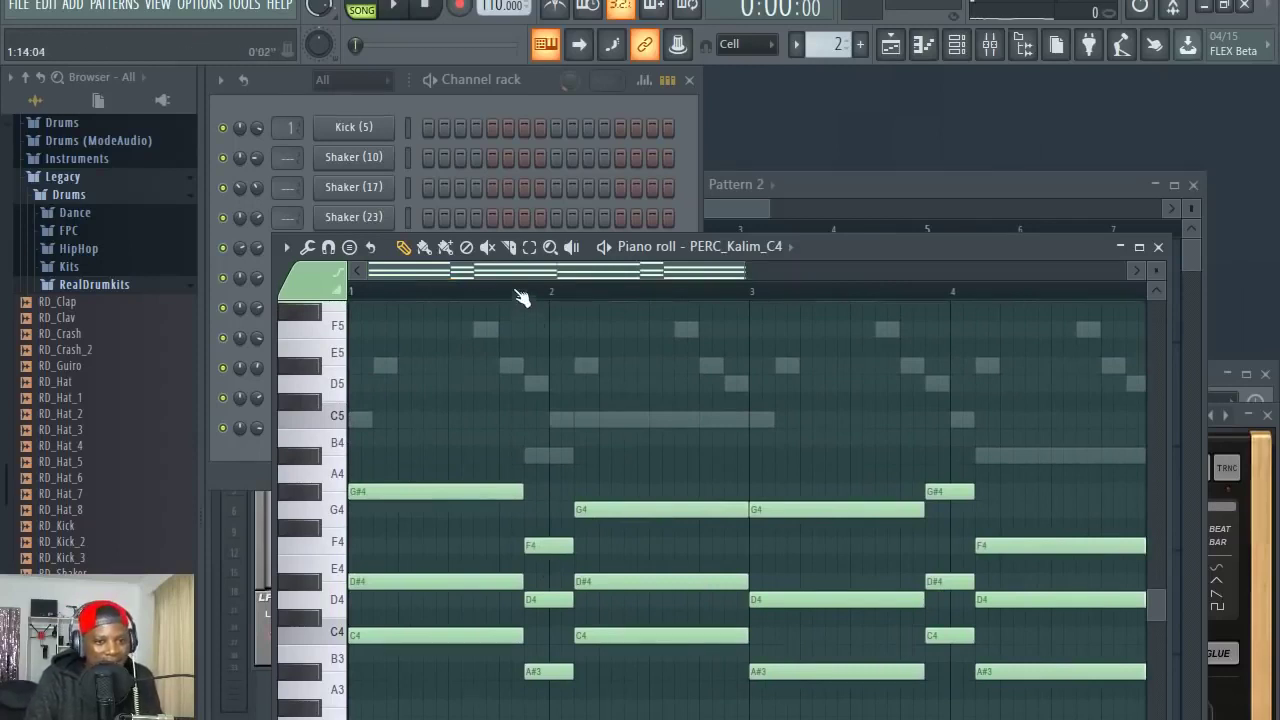
scroll(530, 297, "down", 2)
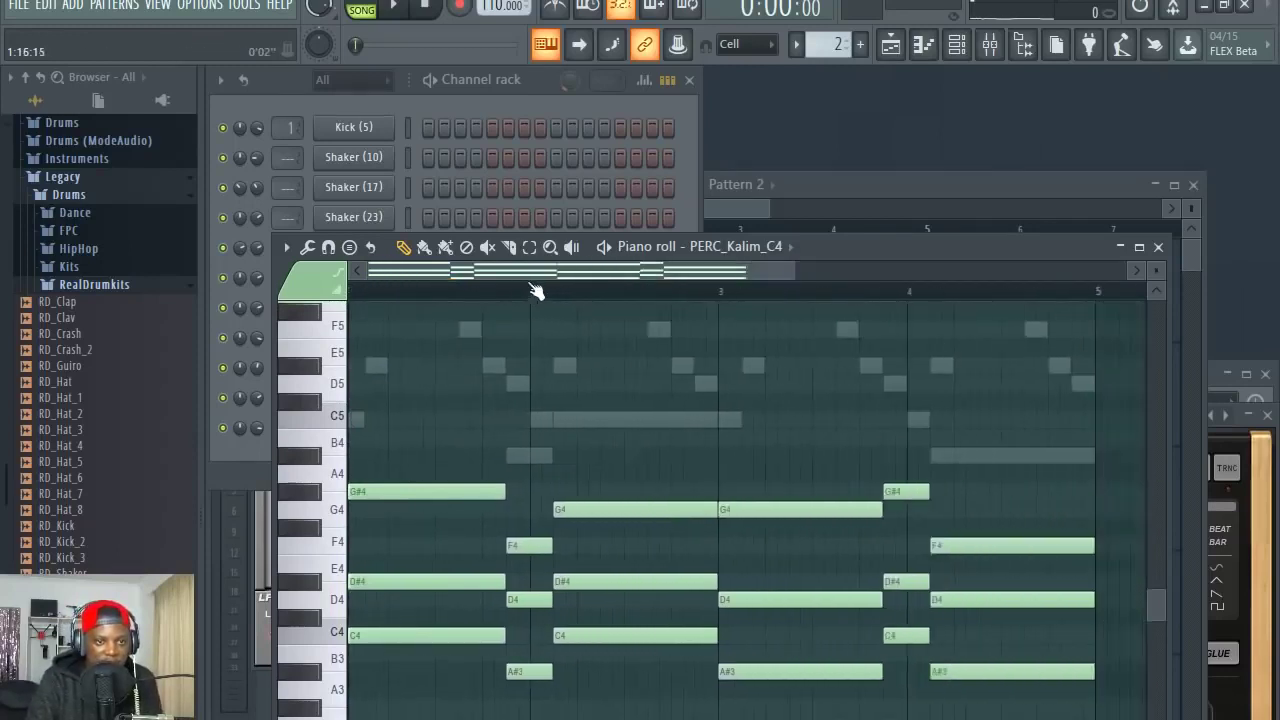
left_click(370, 11)
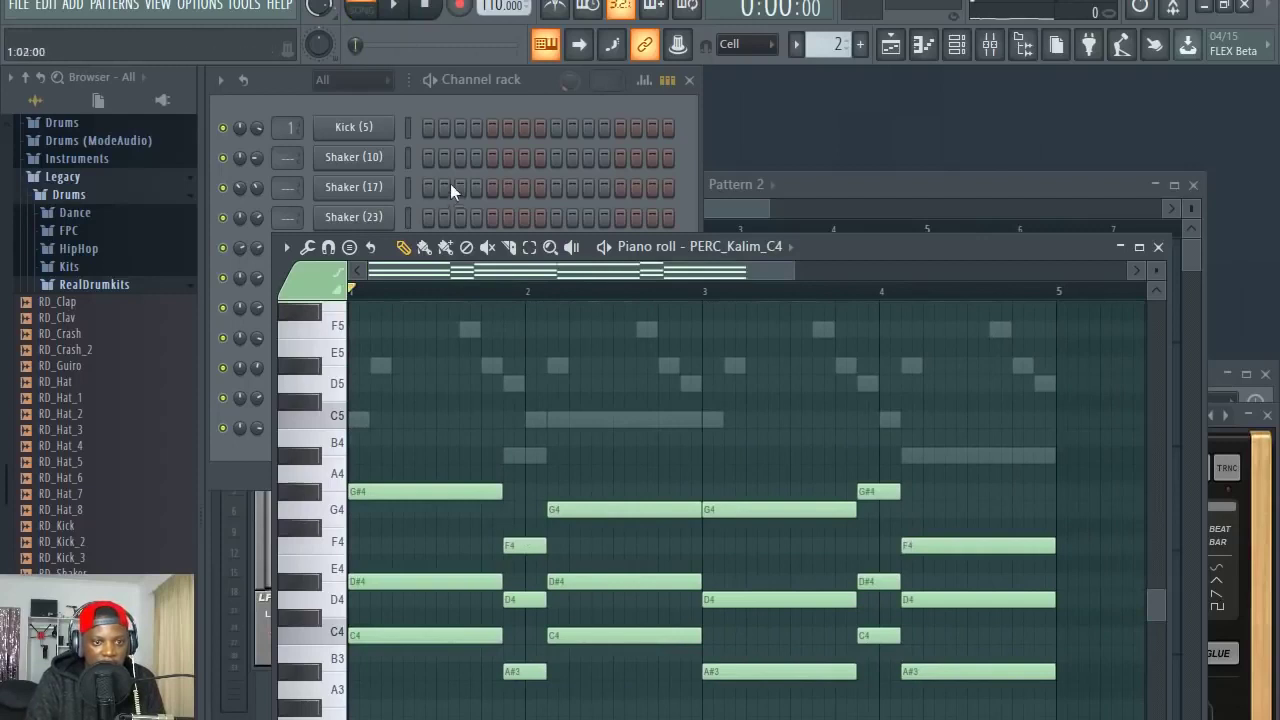
Examine the short A#3, D4 and F4 chord before bar 2, leave it deselected, and play Pattern 2 from the start
scroll(471, 297, "up", 2)
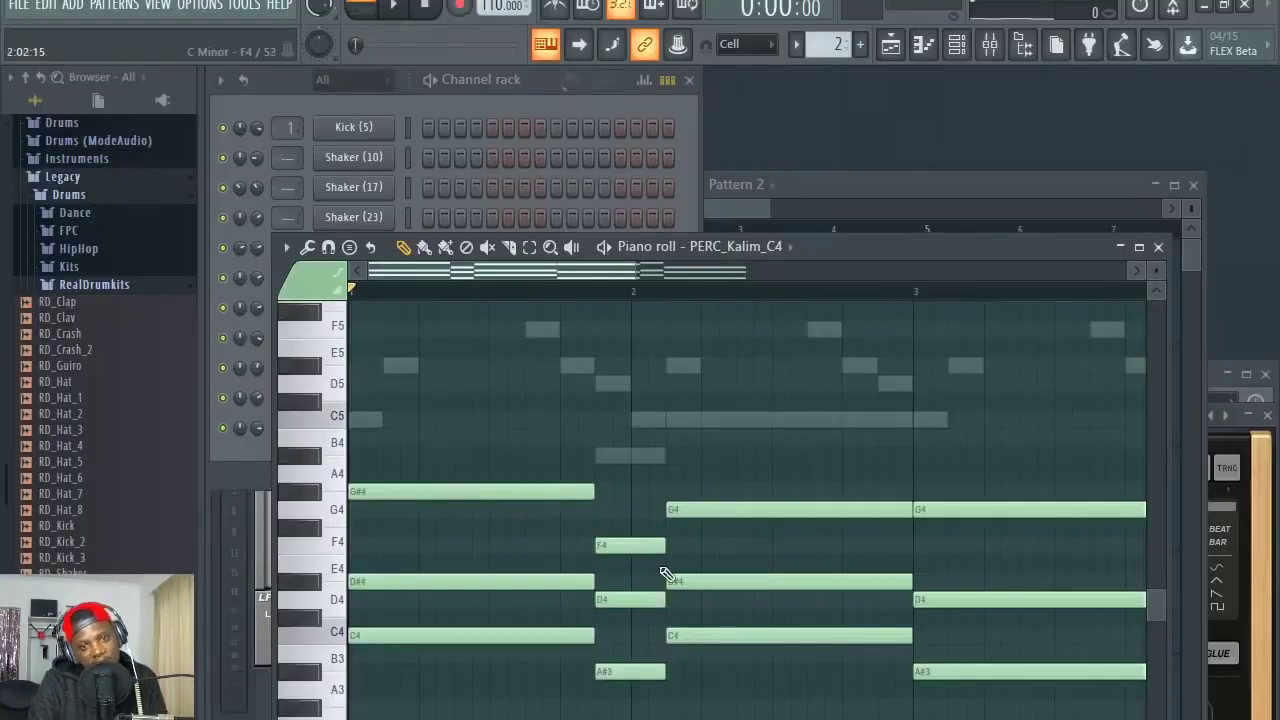
left_click_drag(632, 716, 622, 552)
scroll(655, 297, "down", 4)
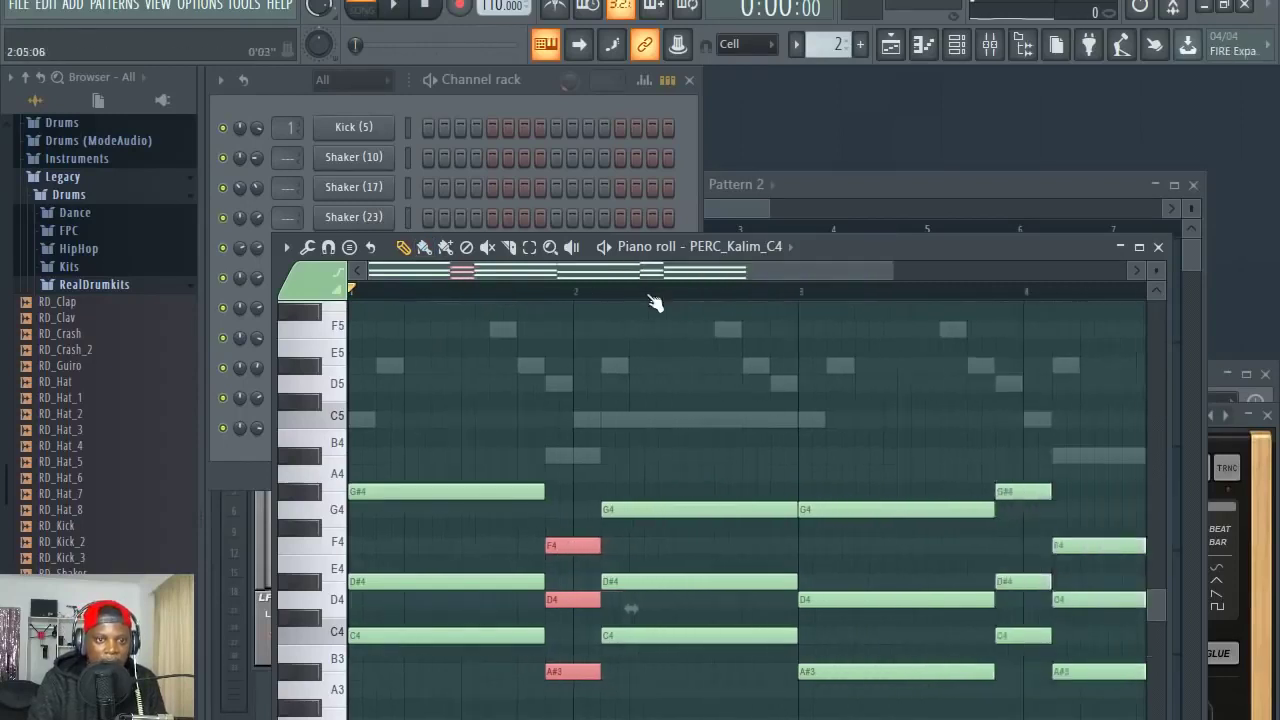
scroll(469, 282, "up", 3)
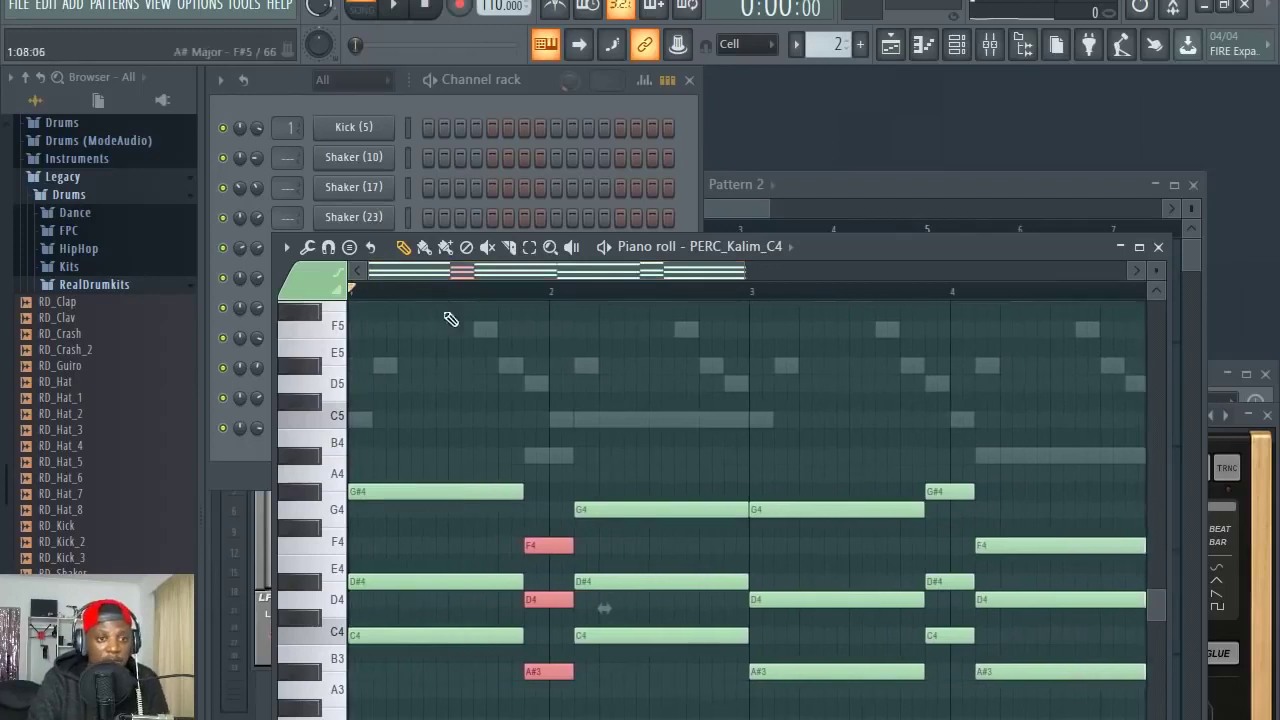
left_click(472, 362)
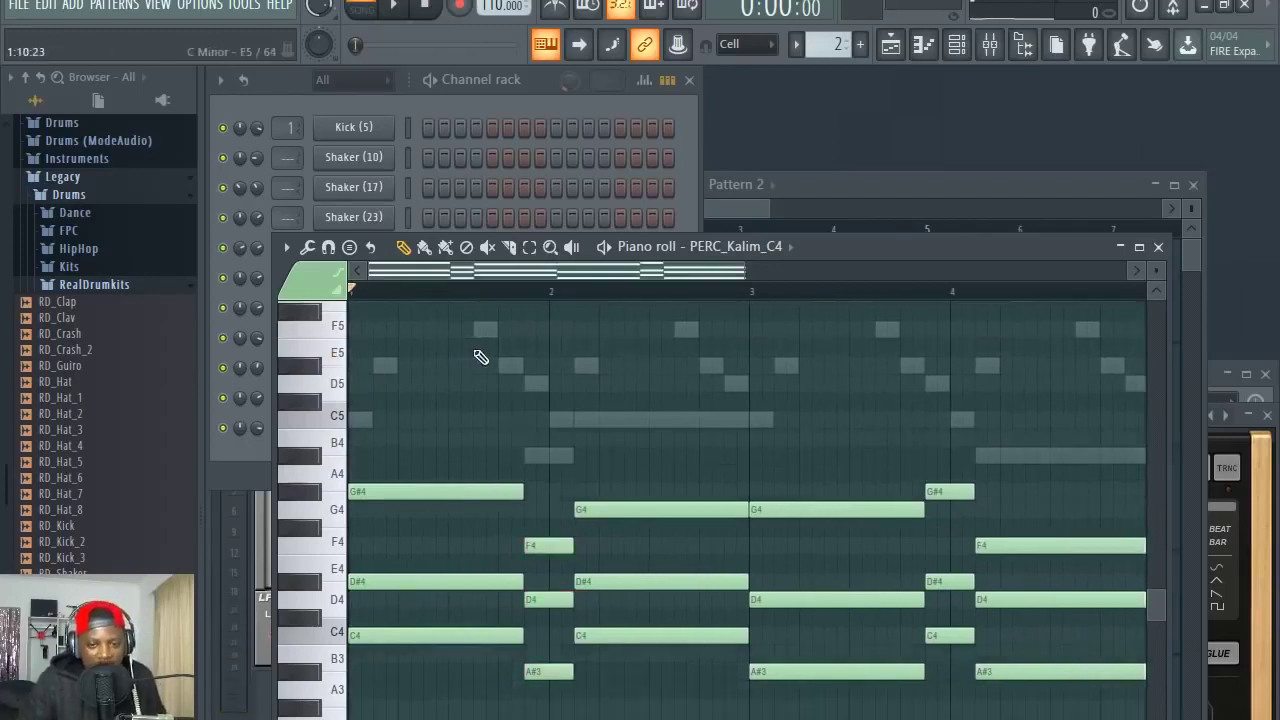
key("space")
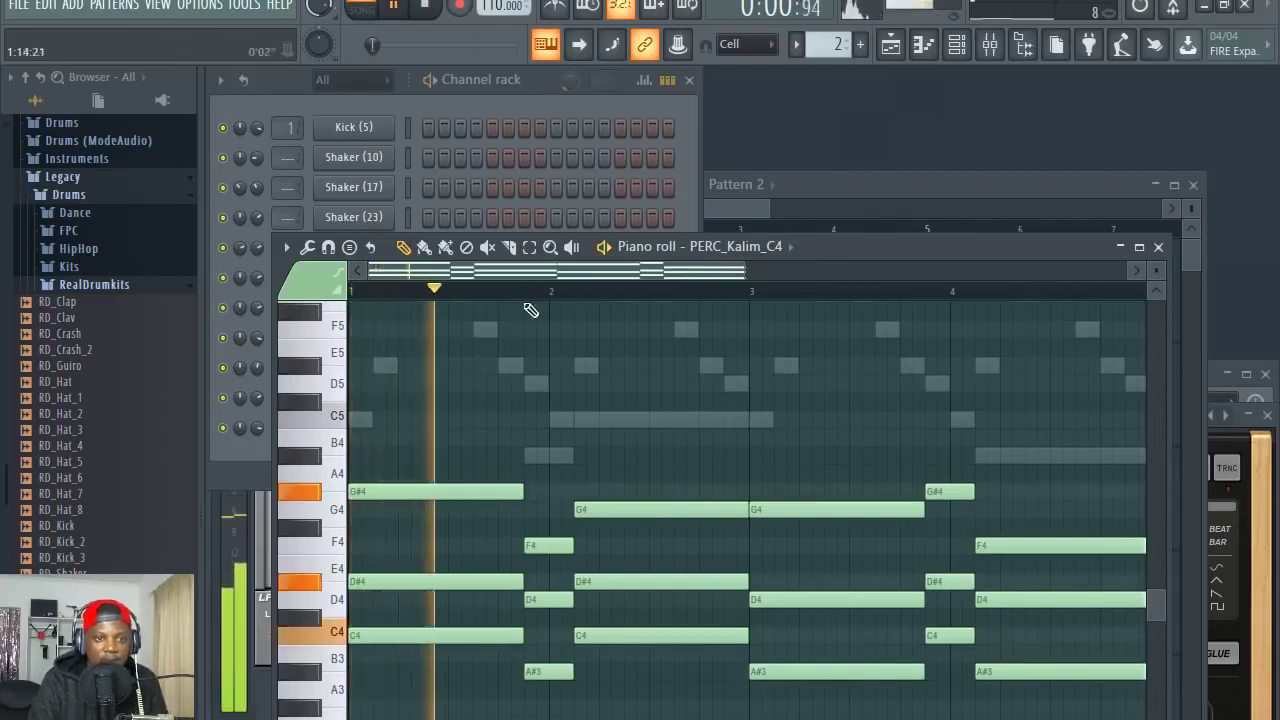
scroll(529, 363, "down", 3)
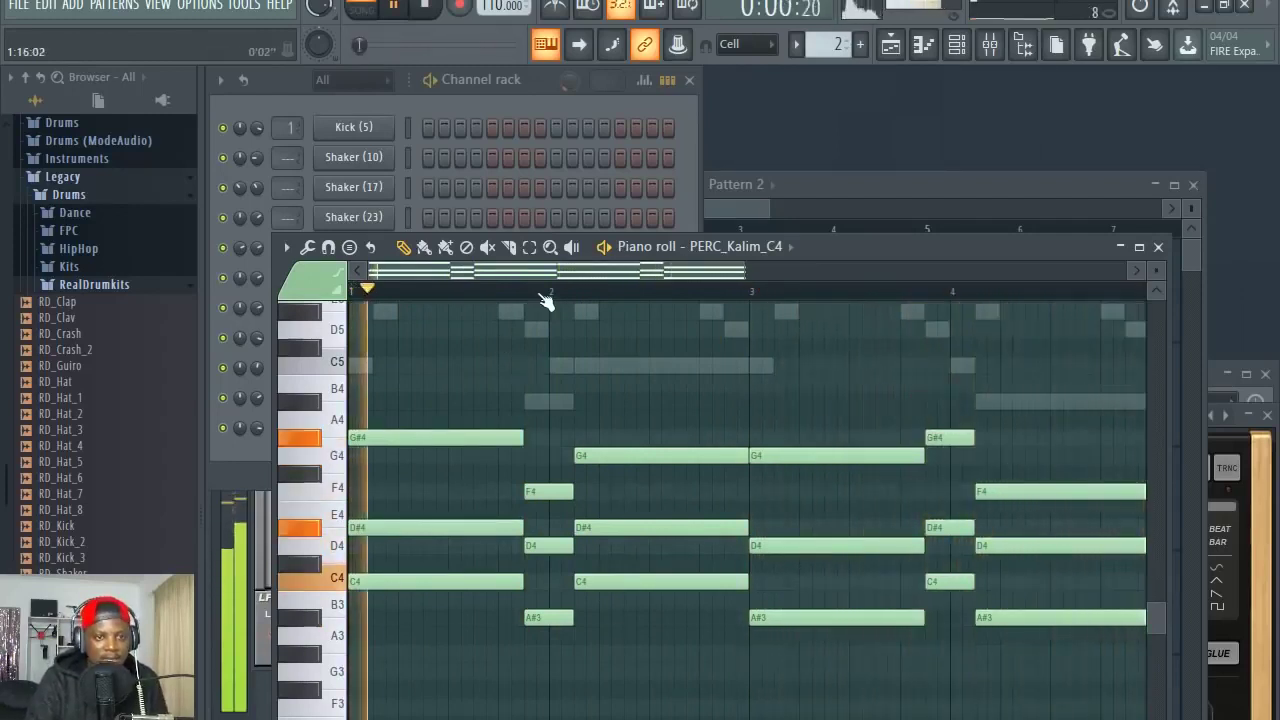
Stop Pattern 2's playback and open the ravity(S) #2 melody in the piano roll, showing its notes from C5 to G5
scroll(545, 300, "down", 3)
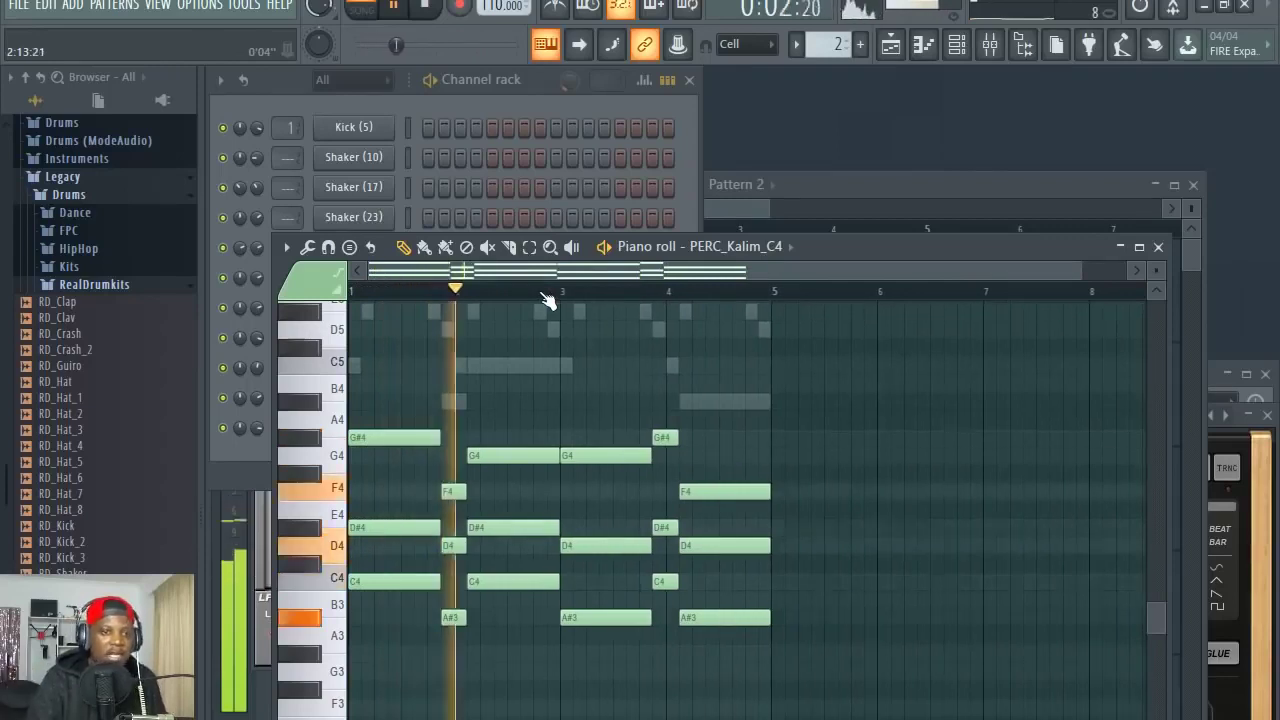
left_click(840, 182)
left_click(535, 94)
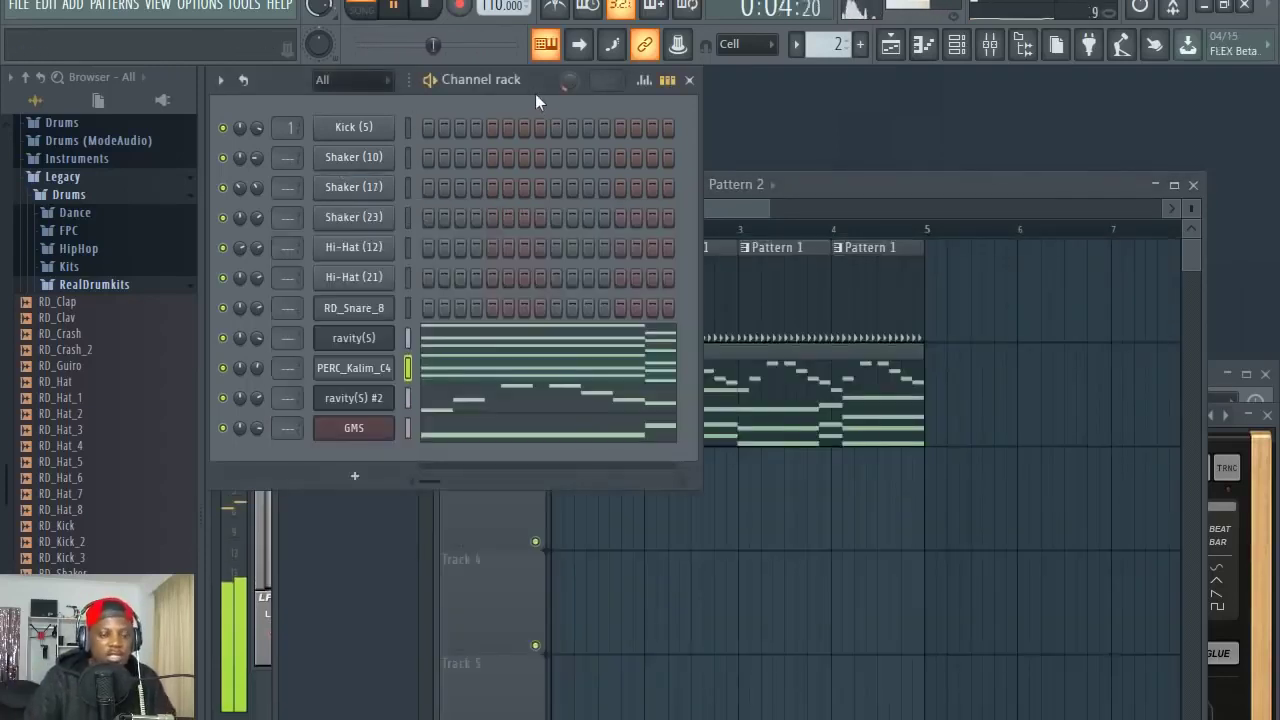
key("space")
left_click(449, 399)
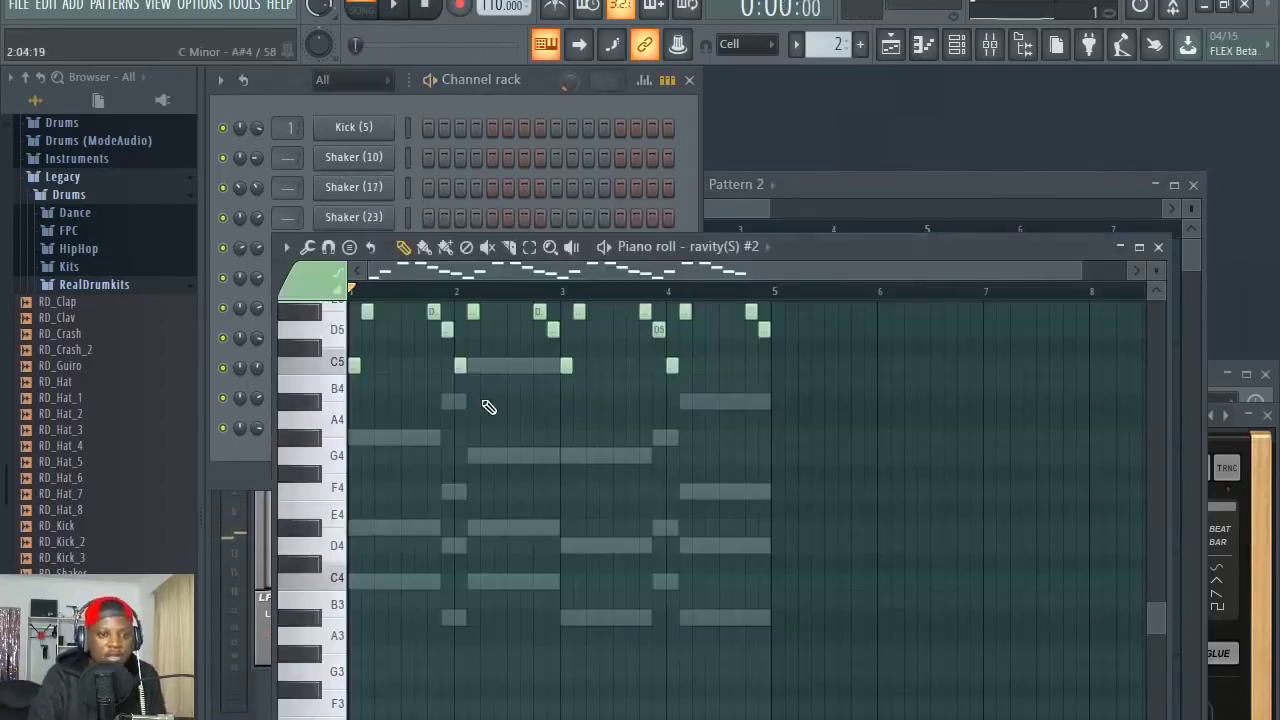
scroll(494, 349, "up", 4)
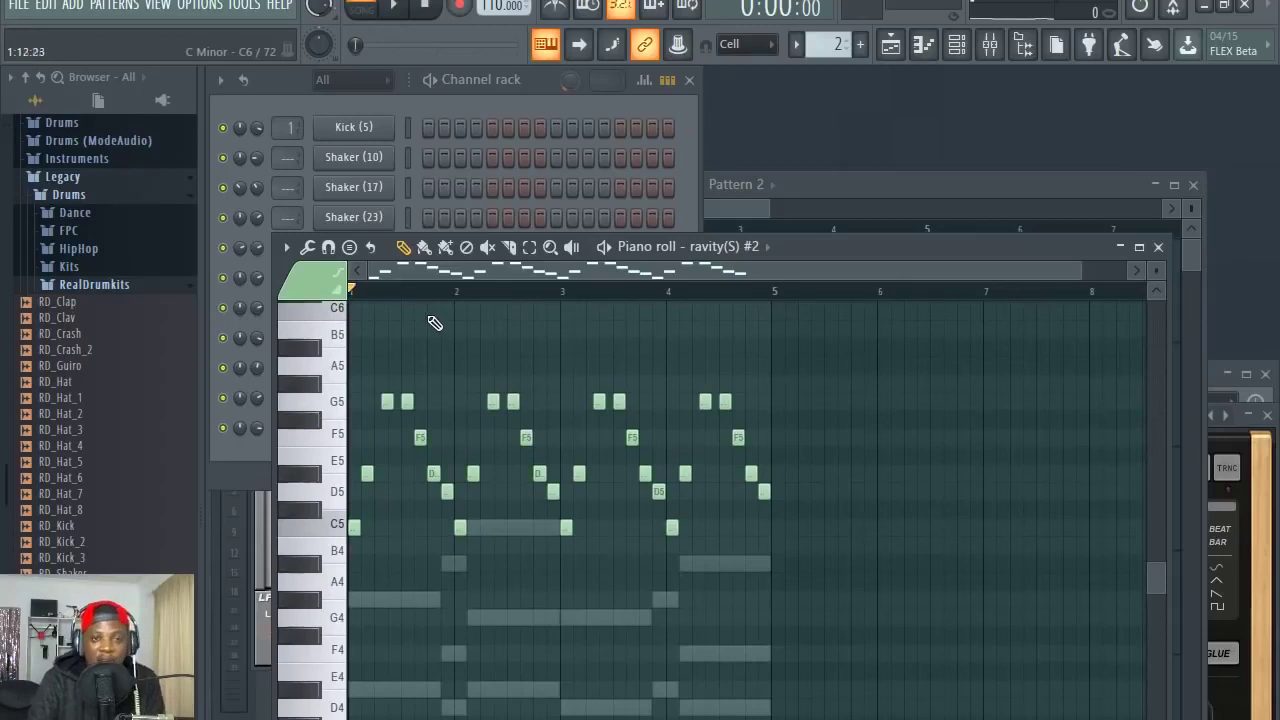
Compare the ravity(S) #2 melody with the channel rack, and close its piano roll to return to the rack
left_click(528, 85)
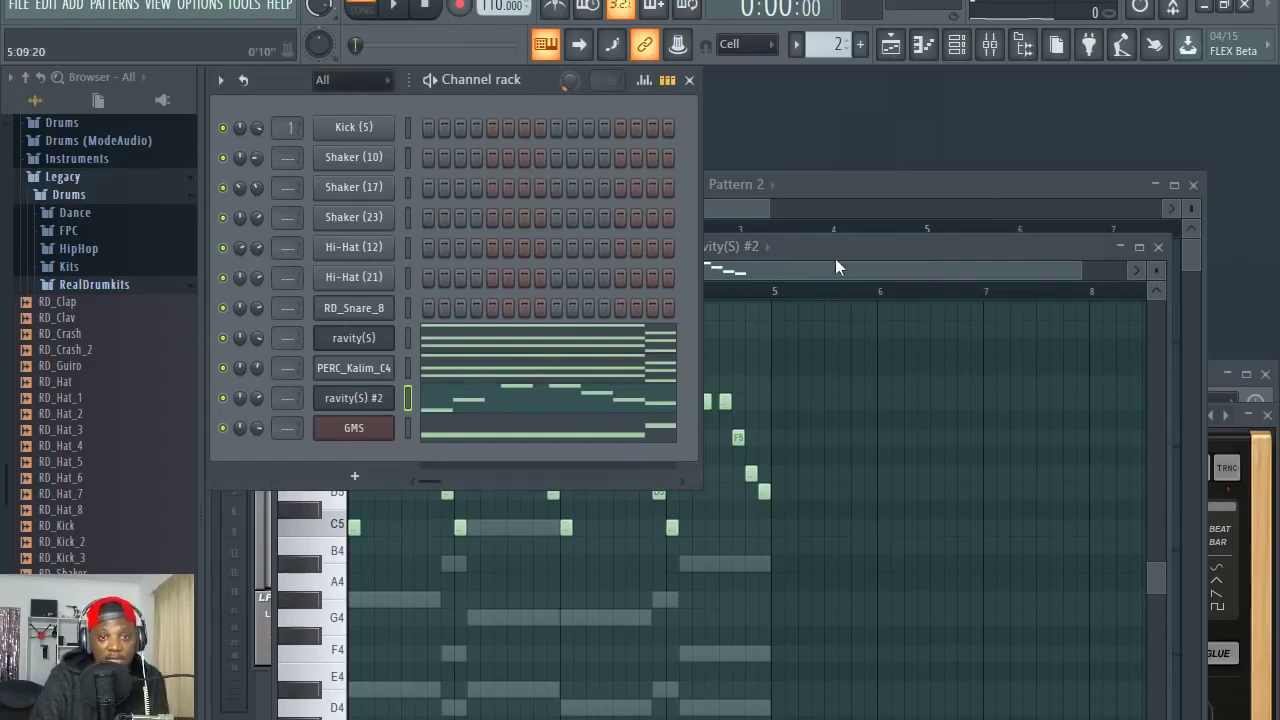
left_click(836, 262)
left_click(529, 104)
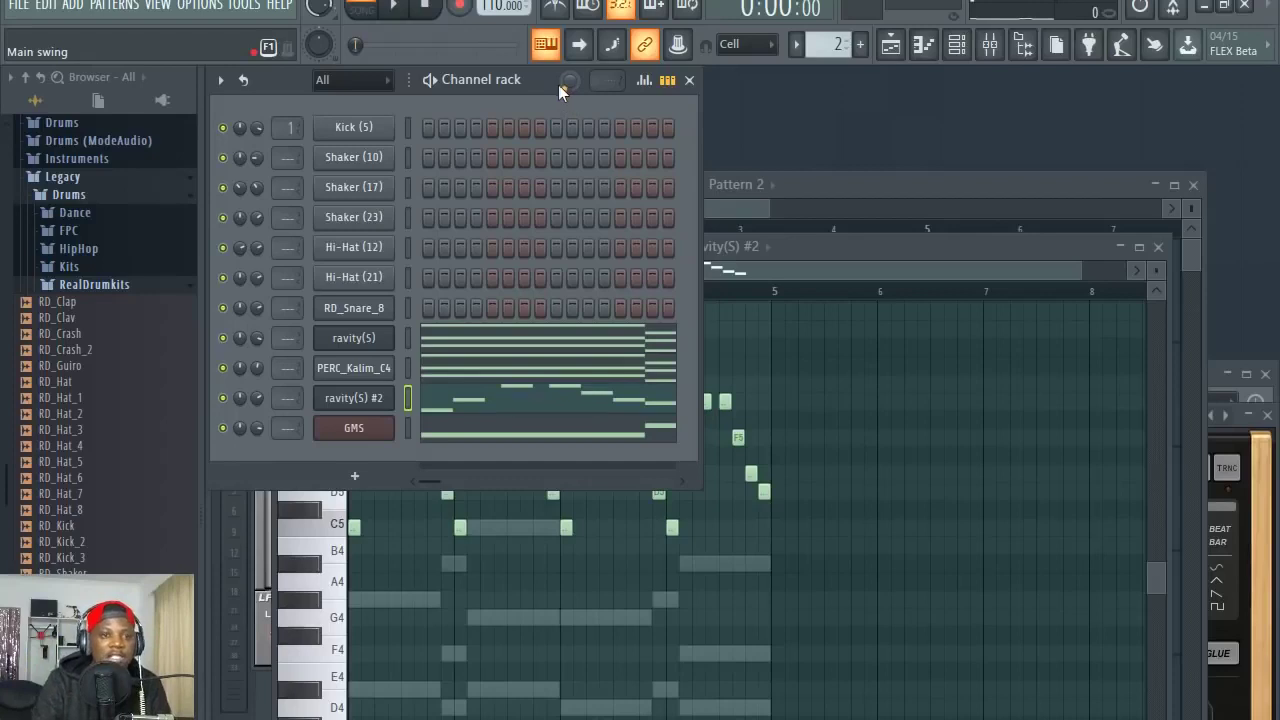
left_click(832, 260)
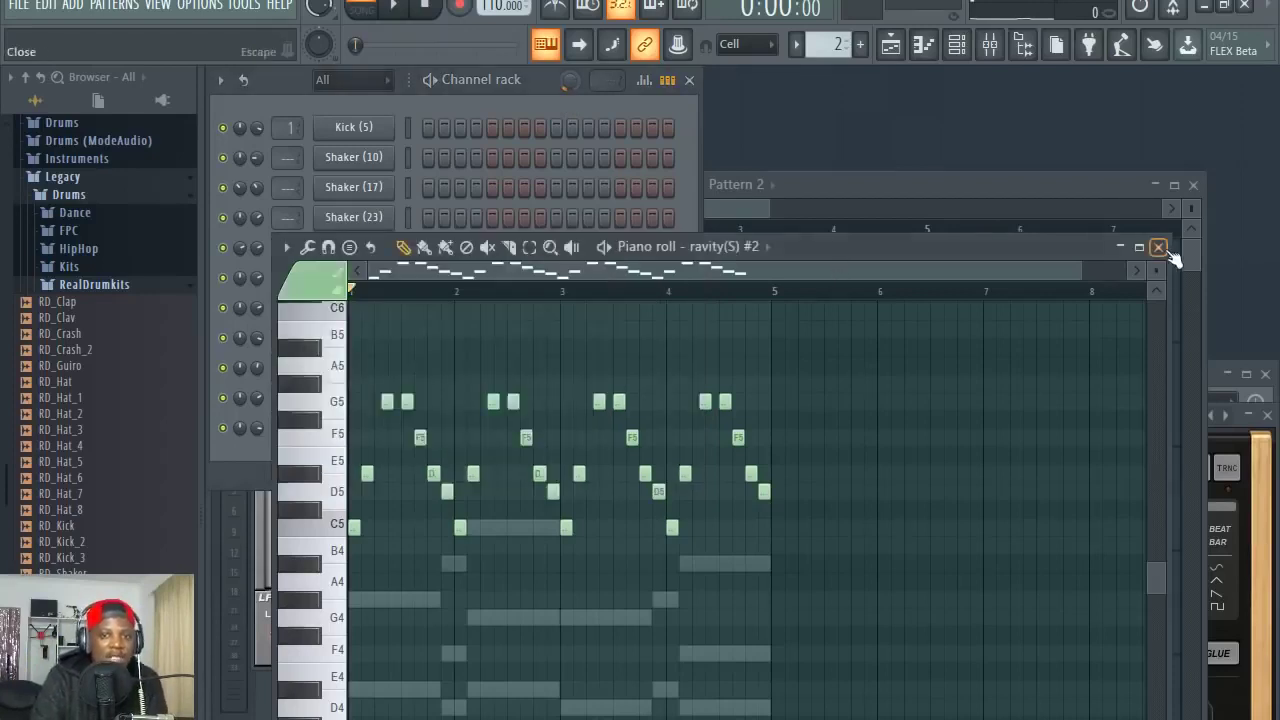
left_click(1158, 246)
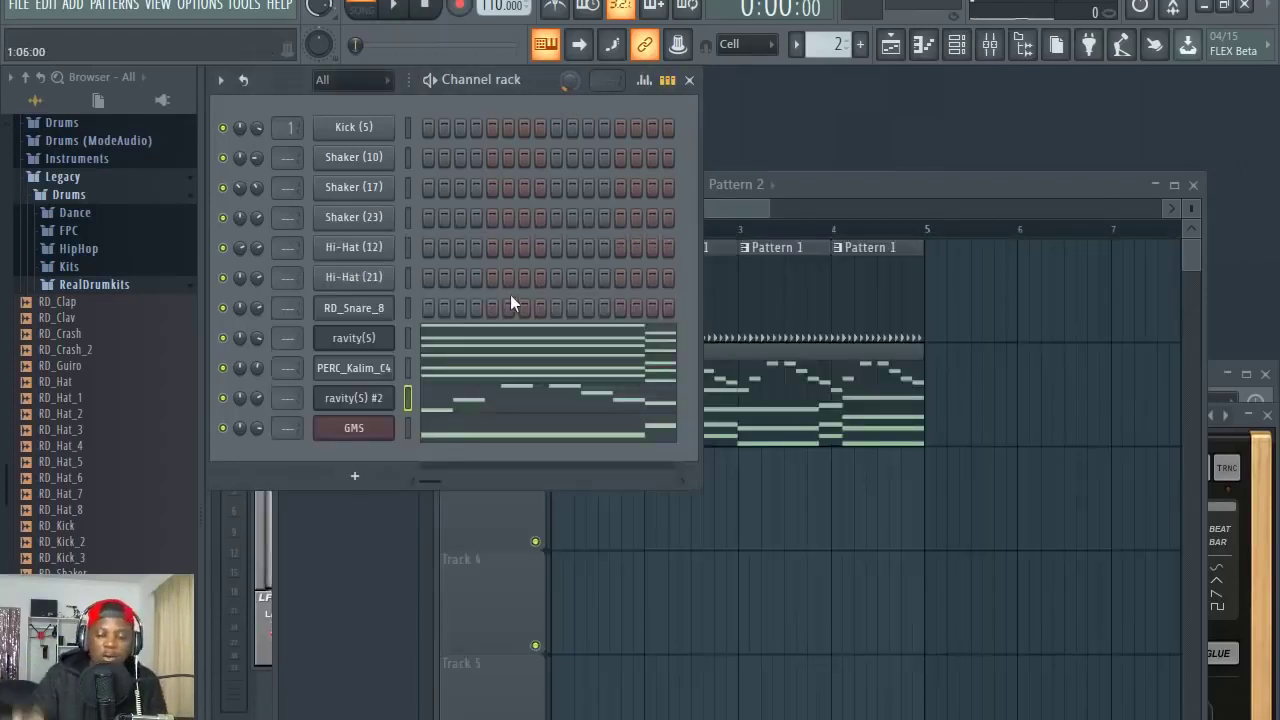